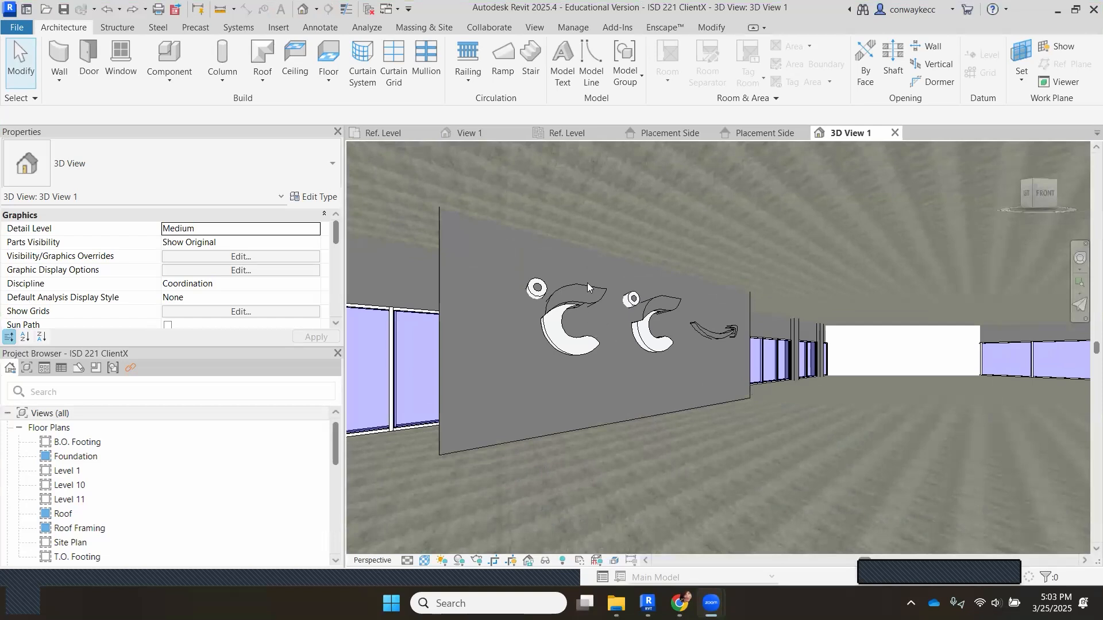
Examine the logos on the project's wall and the Sydney logo family's 3D model from its placement side
{"action": "scroll", "coordinate": [665, 326], "scroll_direction": "down", "scroll_amount": 2}
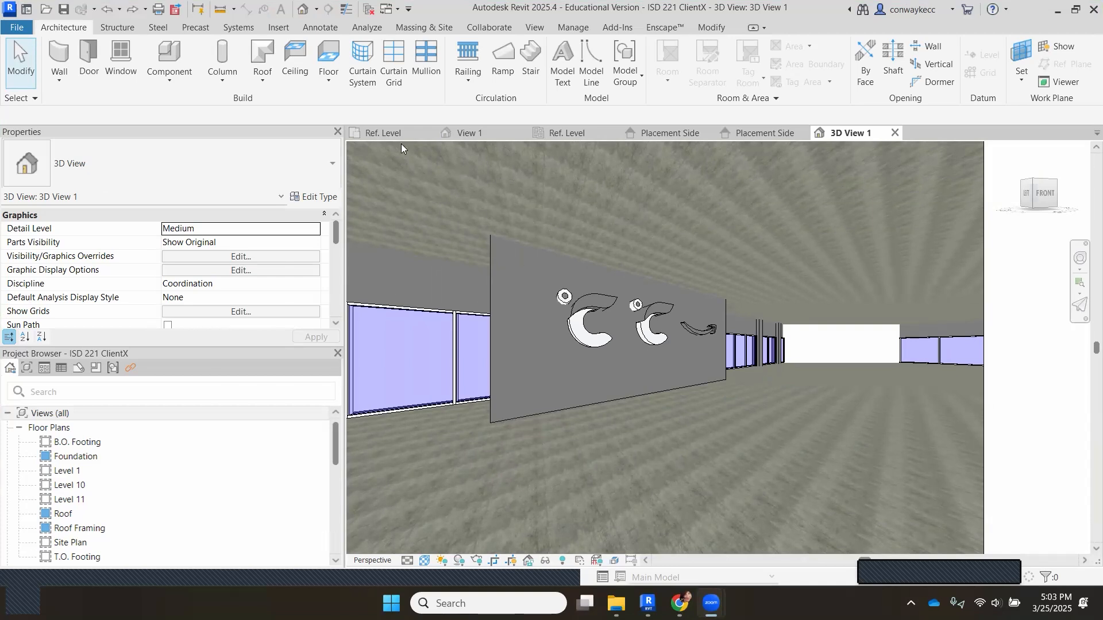
{"action": "scroll", "coordinate": [614, 323], "scroll_direction": "up", "scroll_amount": 2}
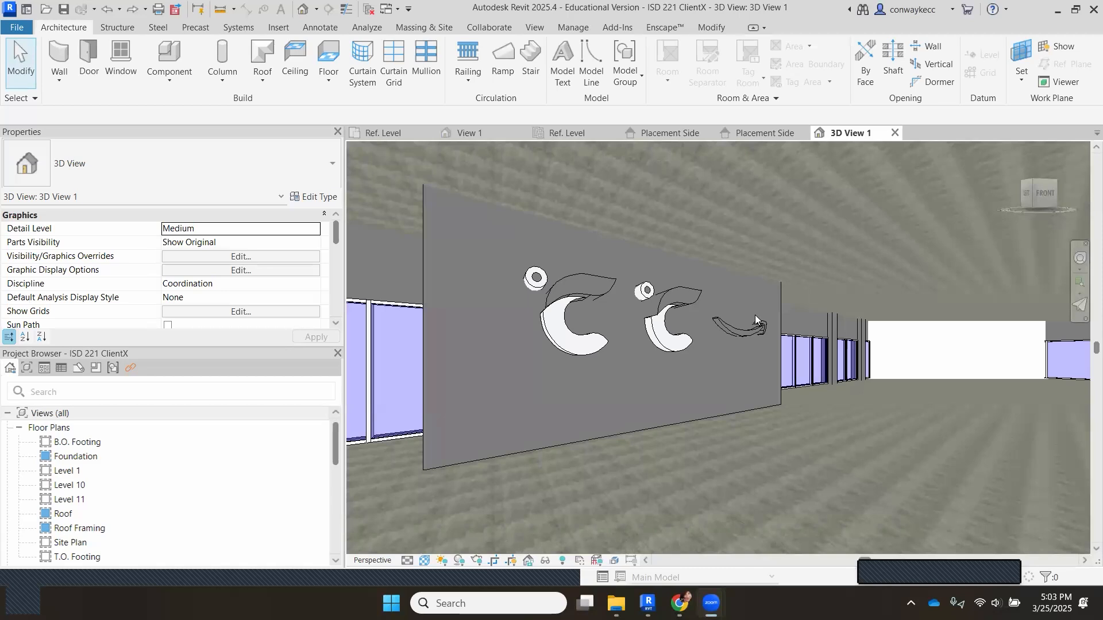
{"action": "left_click", "coordinate": [398, 134]}
{"action": "scroll", "coordinate": [750, 322], "scroll_direction": "up", "scroll_amount": 1}
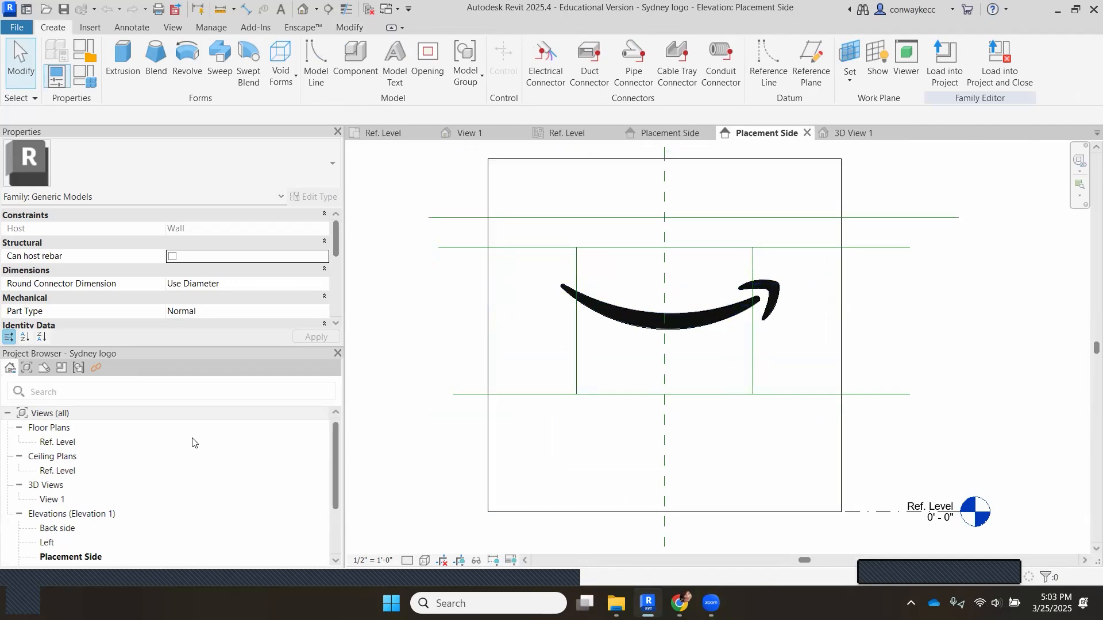
{"action": "double_click", "coordinate": [77, 497]}
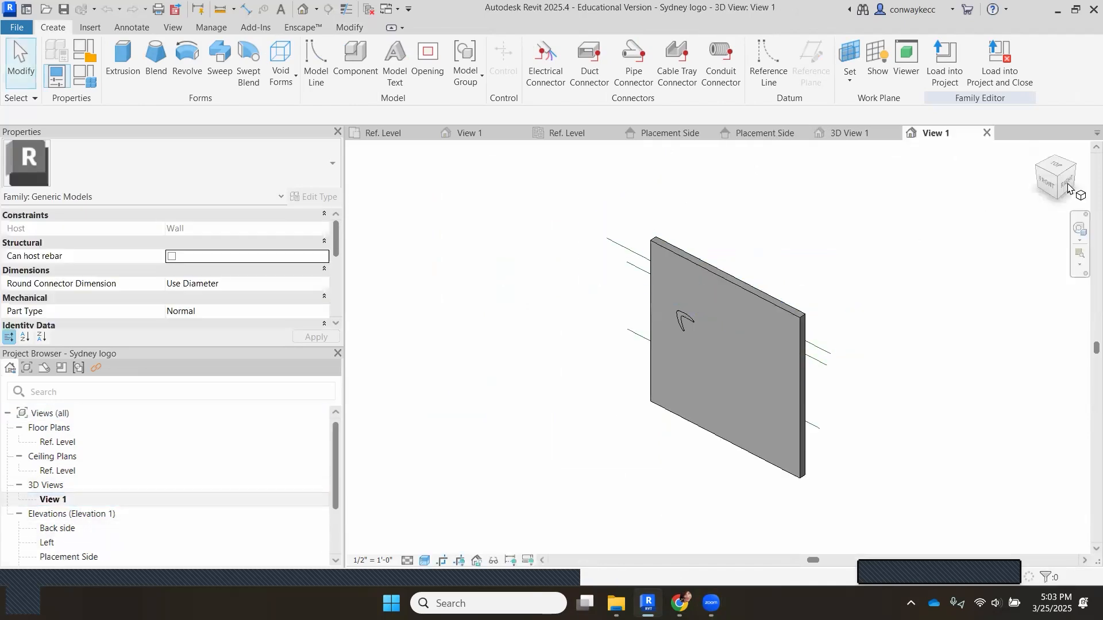
{"action": "left_click", "coordinate": [1068, 189]}
{"action": "left_click", "coordinate": [1073, 187]}
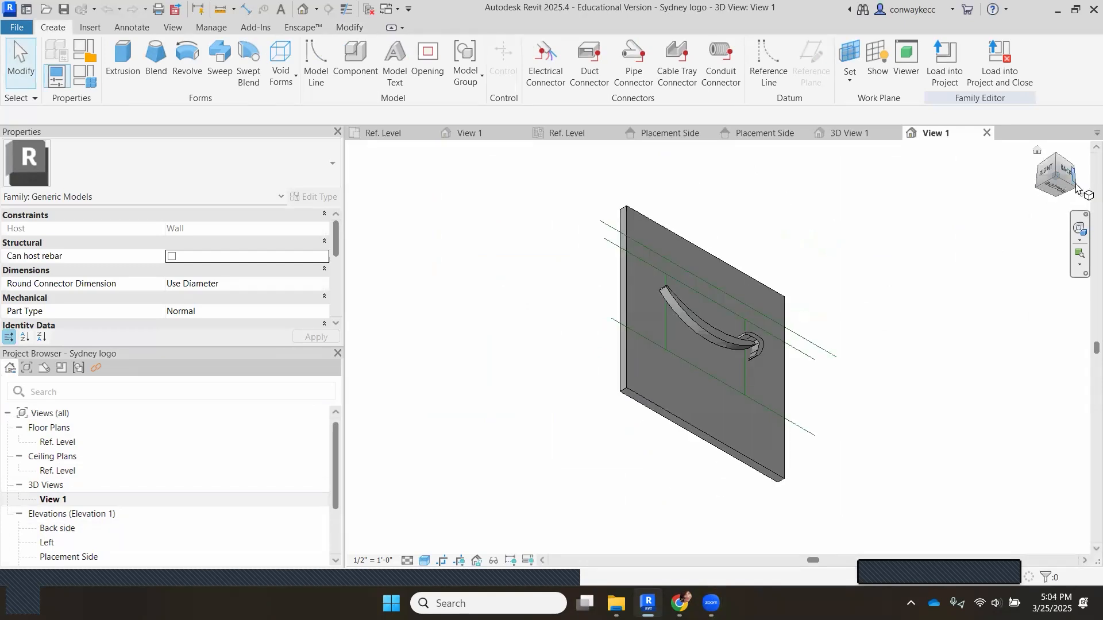
{"action": "left_click", "coordinate": [1075, 190]}
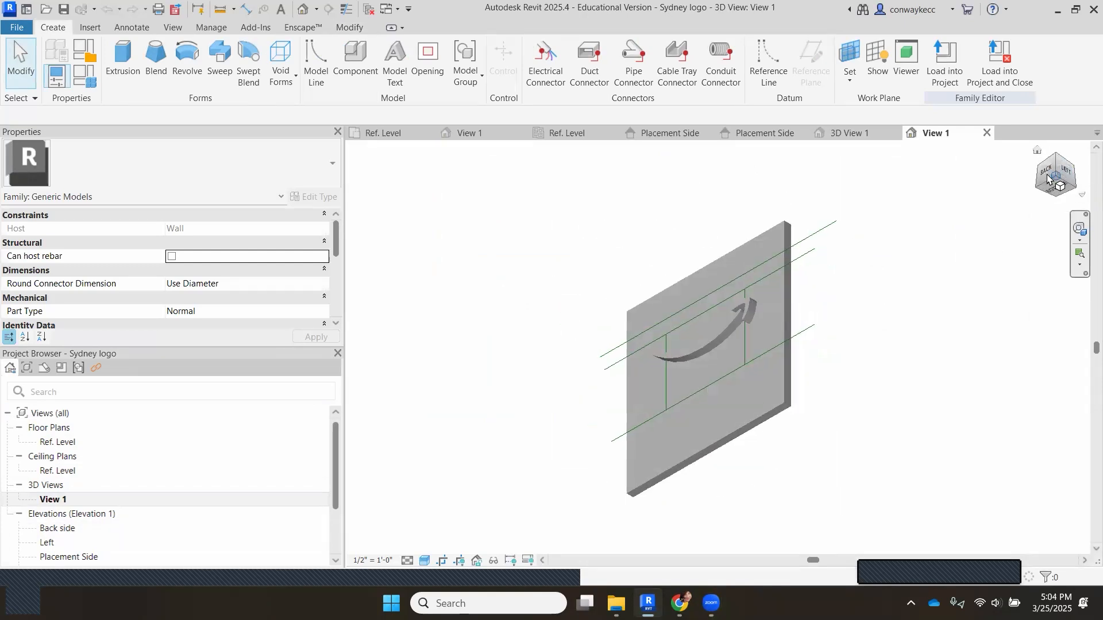
{"action": "left_click_drag", "start_coordinate": [1076, 235], "coordinate": [1092, 273]}
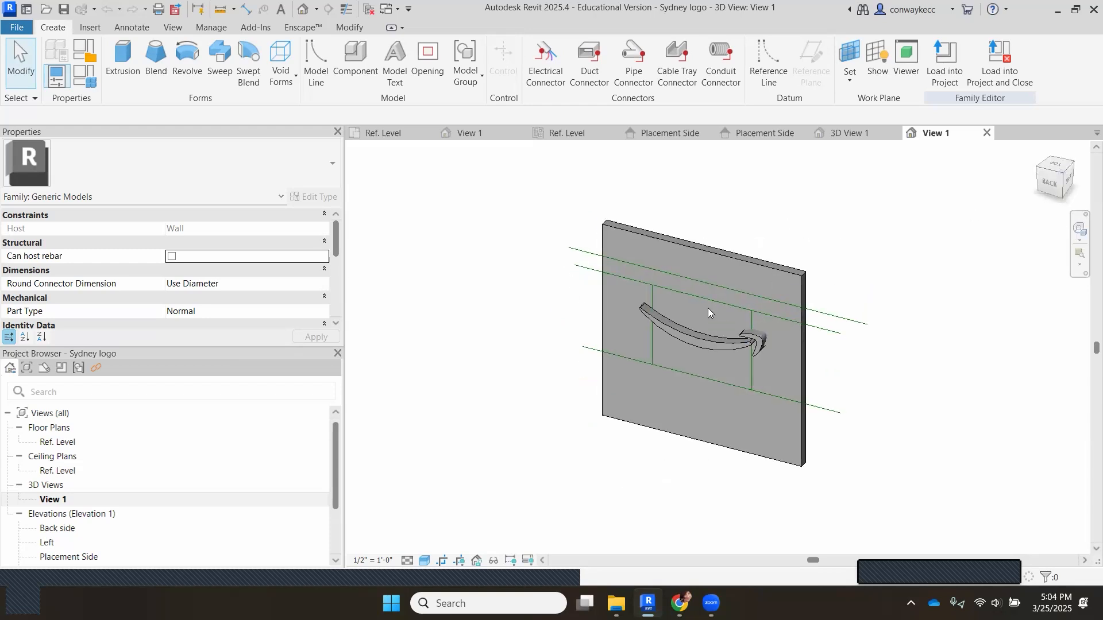
{"action": "scroll", "coordinate": [708, 308], "scroll_direction": "up", "scroll_amount": 2}
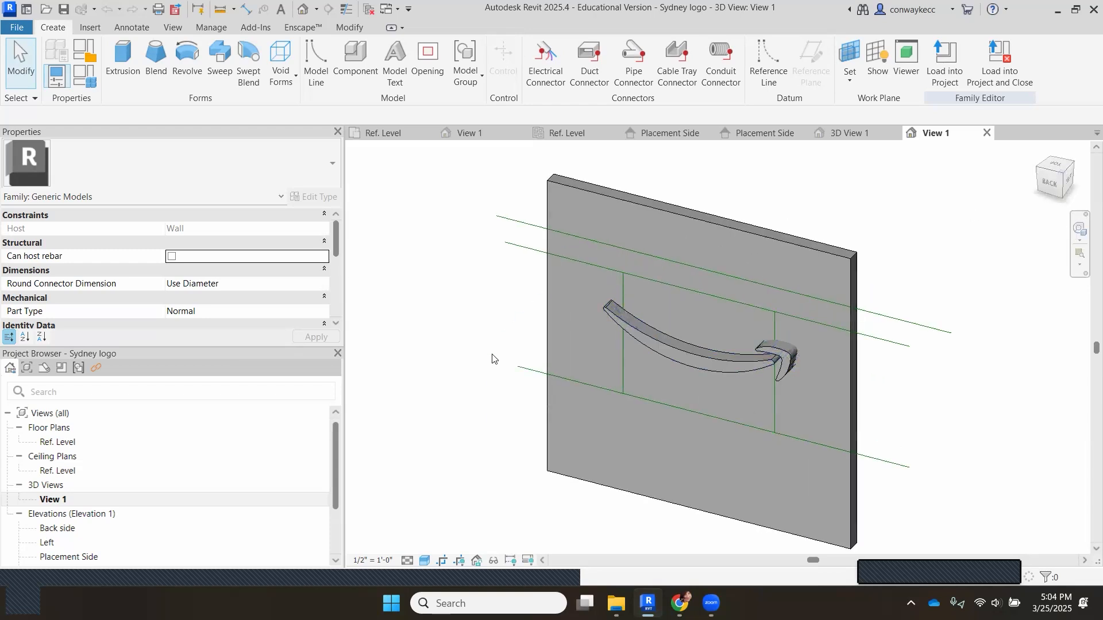
{"action": "scroll", "coordinate": [495, 359], "scroll_direction": "down", "scroll_amount": 2}
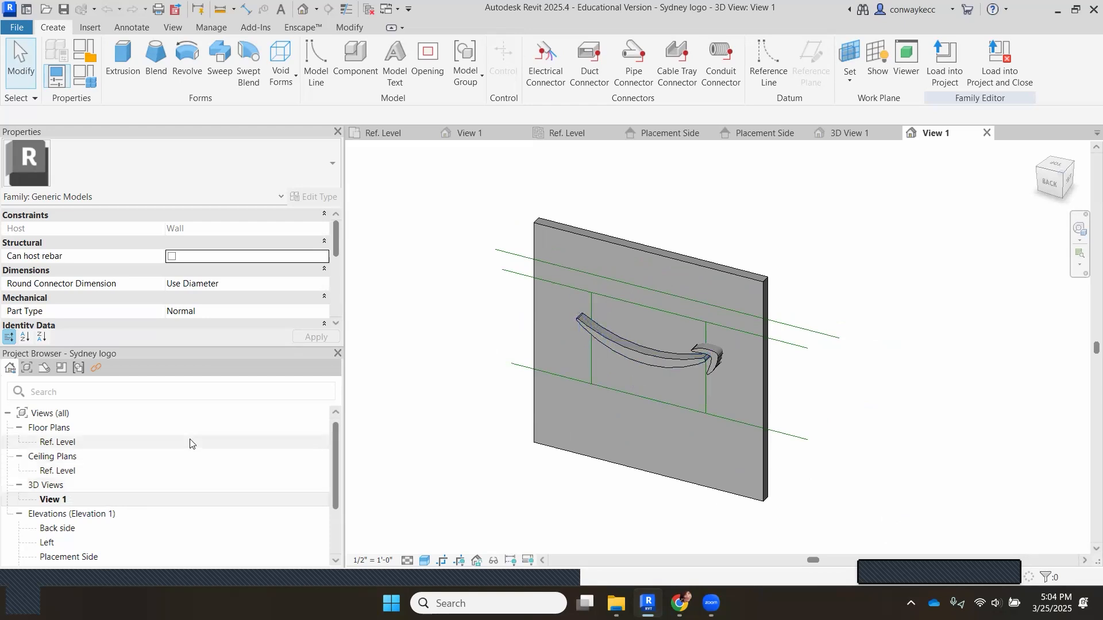
Review the Sydney logo family in its Ref. Level floor plan and its Placement Side elevation
{"action": "double_click", "coordinate": [86, 443]}
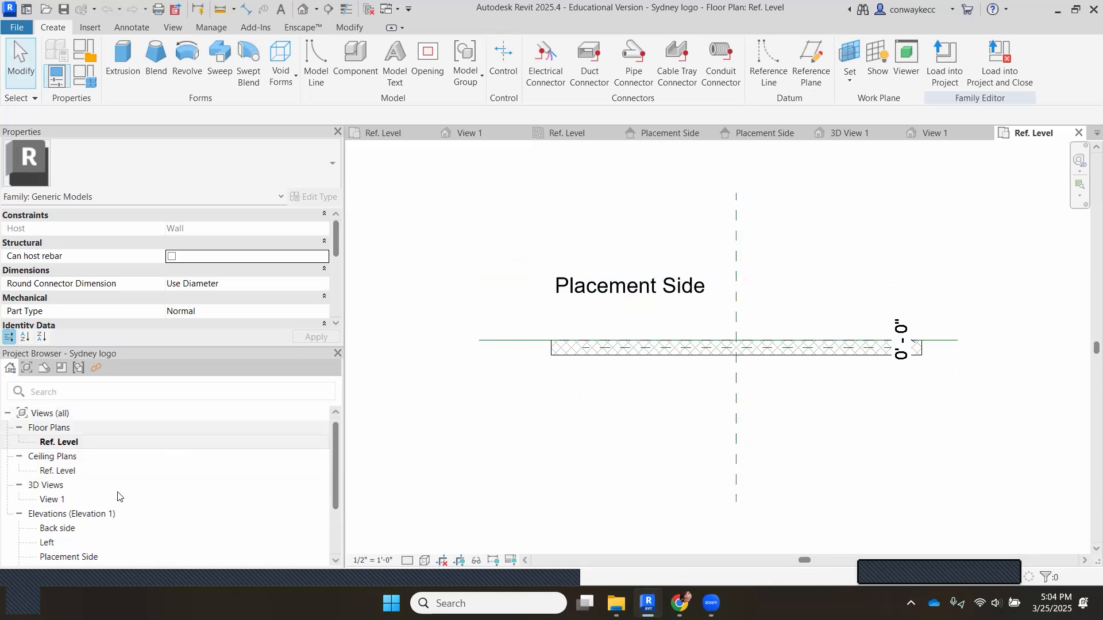
{"action": "scroll", "coordinate": [73, 489], "scroll_direction": "down", "scroll_amount": 2}
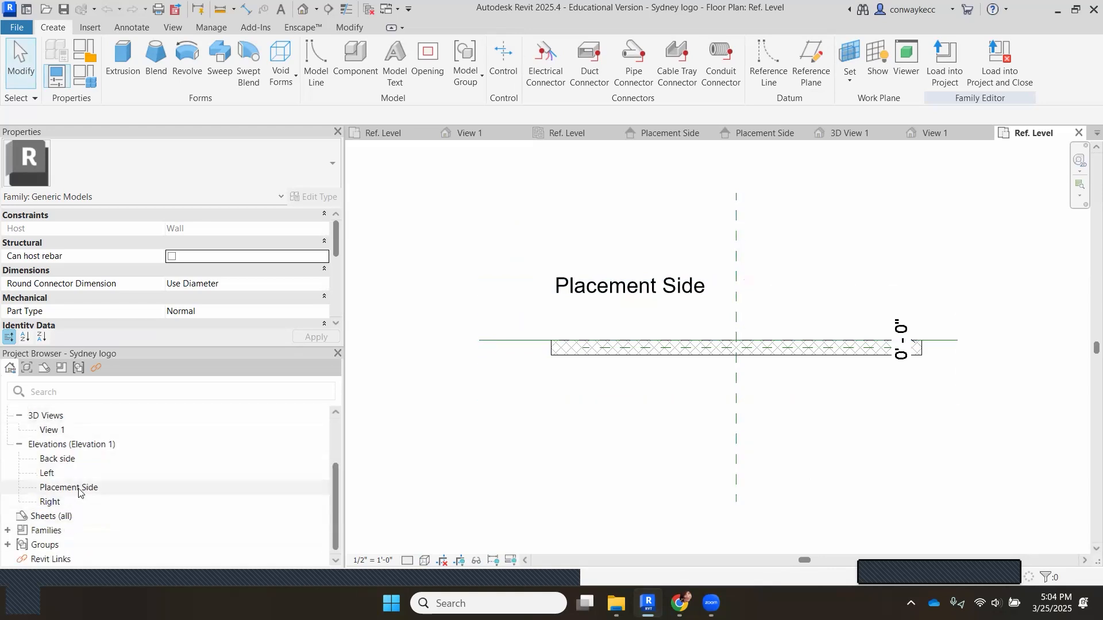
{"action": "double_click", "coordinate": [78, 488]}
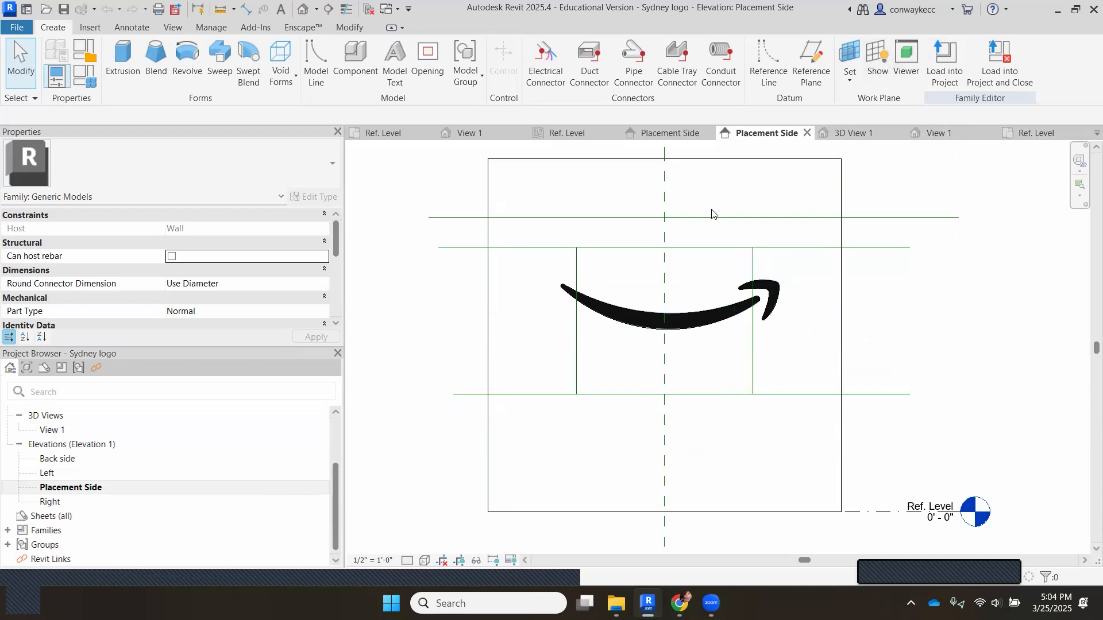
Start a new family and bring up the choice of family template files
{"action": "left_click", "coordinate": [17, 27]}
{"action": "mouse_move", "coordinate": [101, 99]}
{"action": "left_click", "coordinate": [177, 139]}
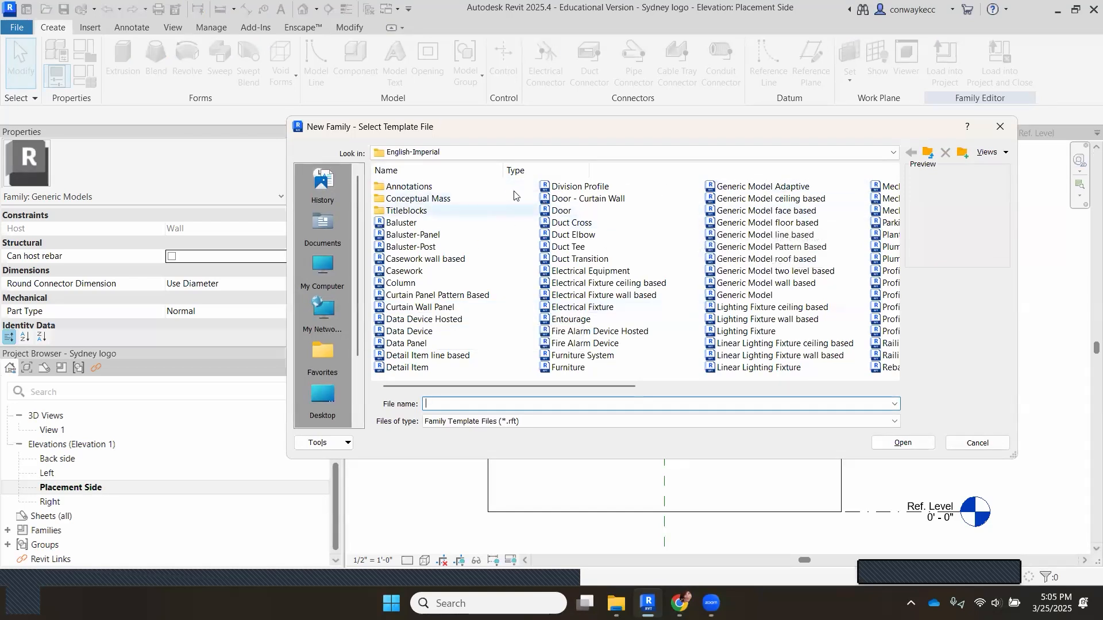
Browse the English-Imperial family templates as thumbnails and return them to the list display
{"action": "left_click", "coordinate": [992, 153]}
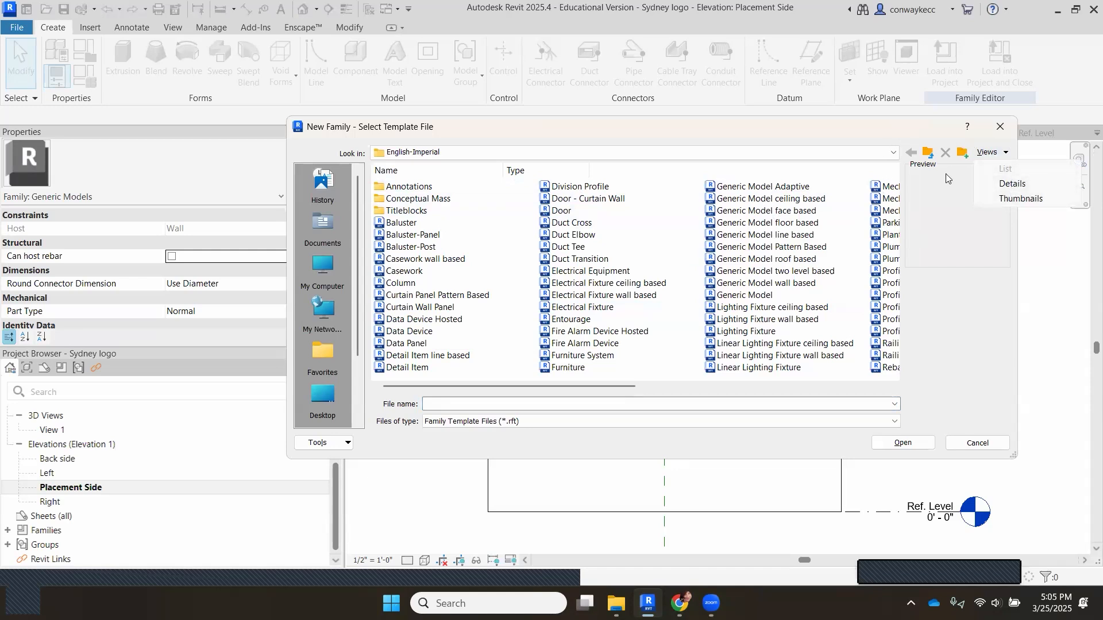
{"action": "left_click", "coordinate": [931, 186]}
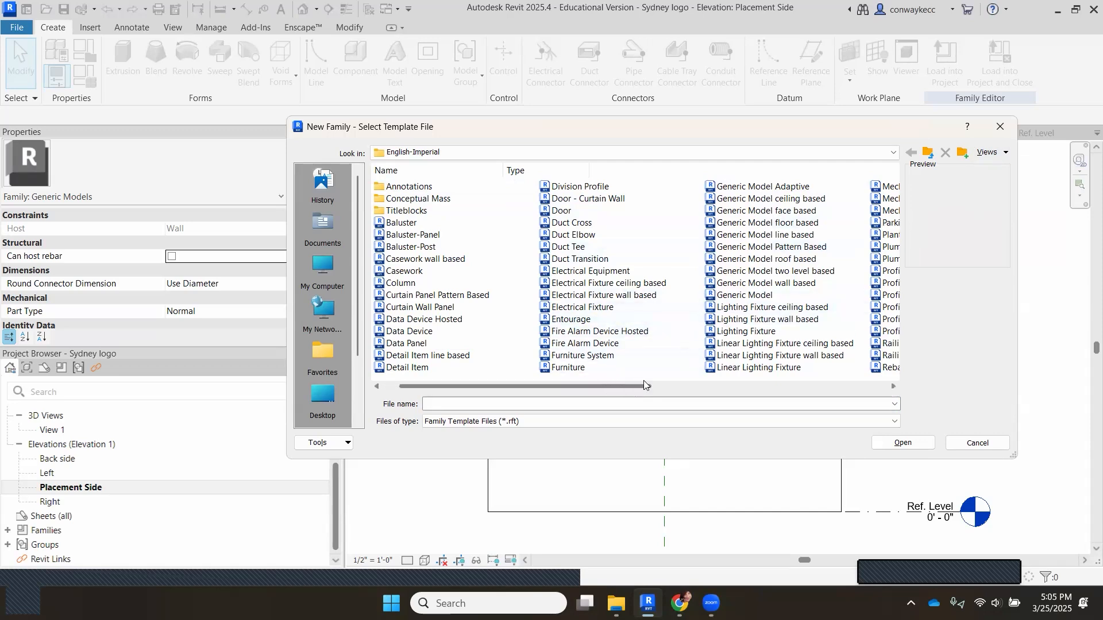
{"action": "scroll", "coordinate": [633, 345], "scroll_direction": "down", "scroll_amount": 1}
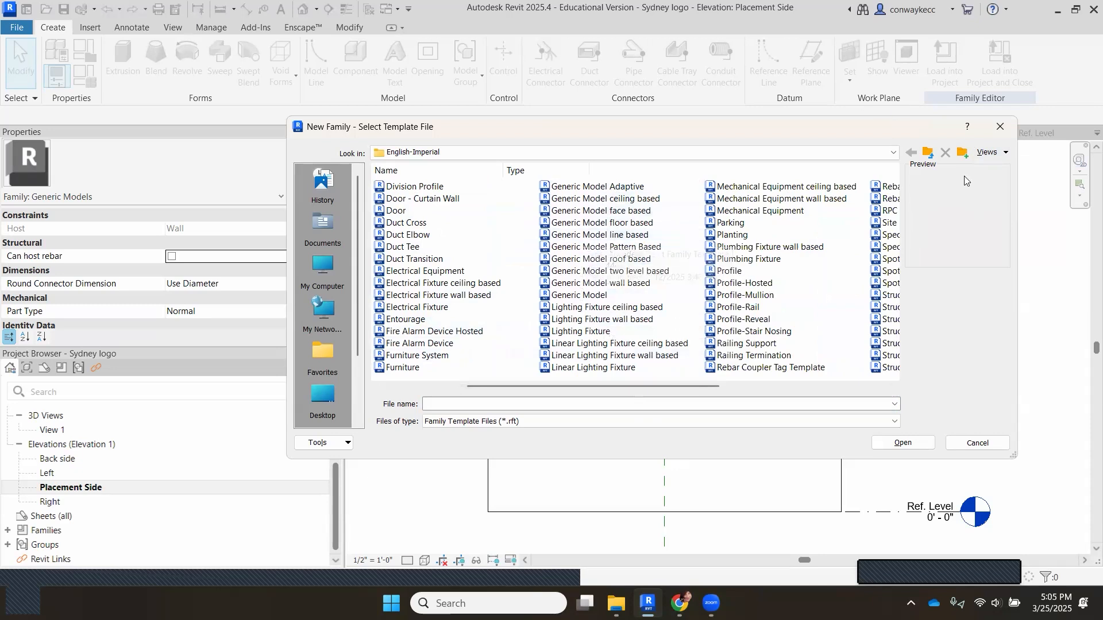
{"action": "left_click", "coordinate": [990, 153]}
{"action": "left_click", "coordinate": [999, 198]}
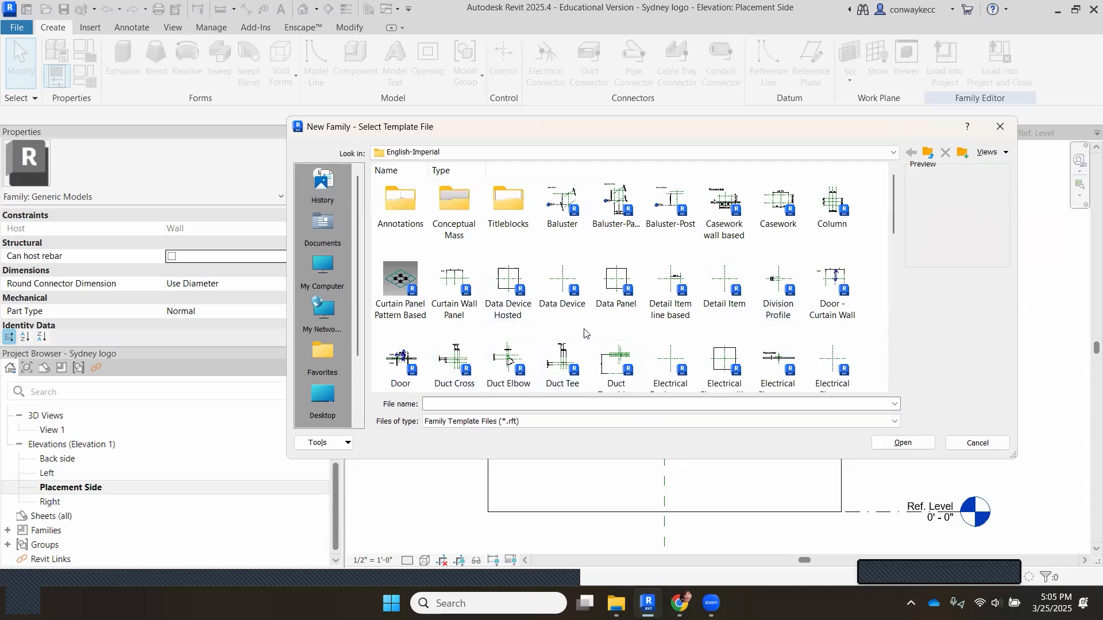
{"action": "scroll", "coordinate": [626, 320], "scroll_direction": "down", "scroll_amount": 3}
{"action": "left_click", "coordinate": [988, 152]}
{"action": "left_click", "coordinate": [1004, 168]}
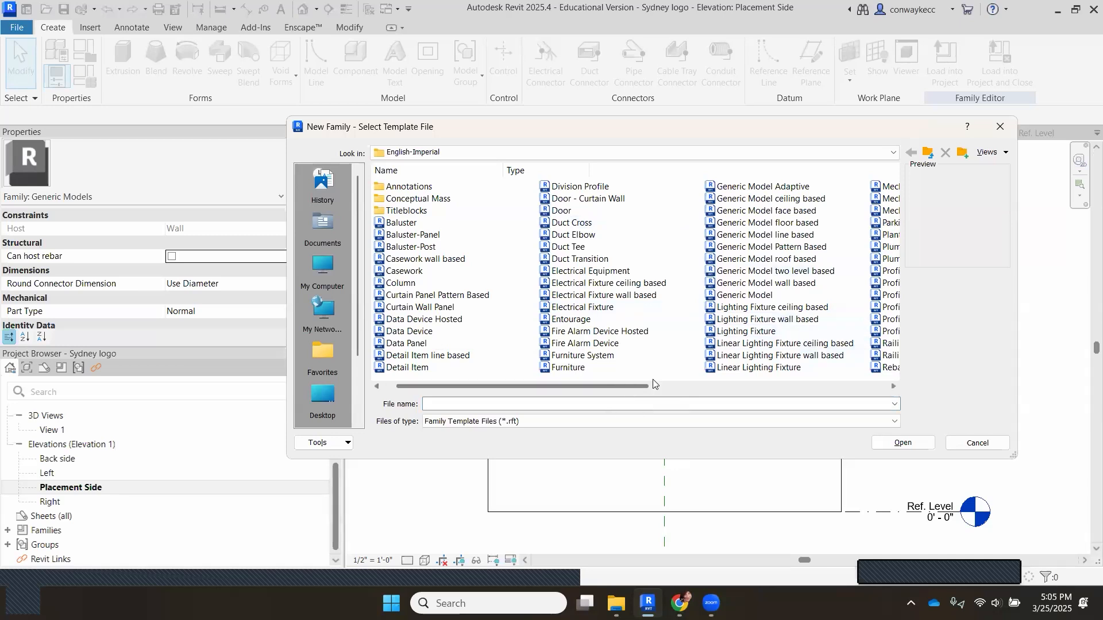
Create the family from the Generic Model wall based template and open its Placement Side elevation
{"action": "scroll", "coordinate": [654, 377], "scroll_direction": "down", "scroll_amount": 1}
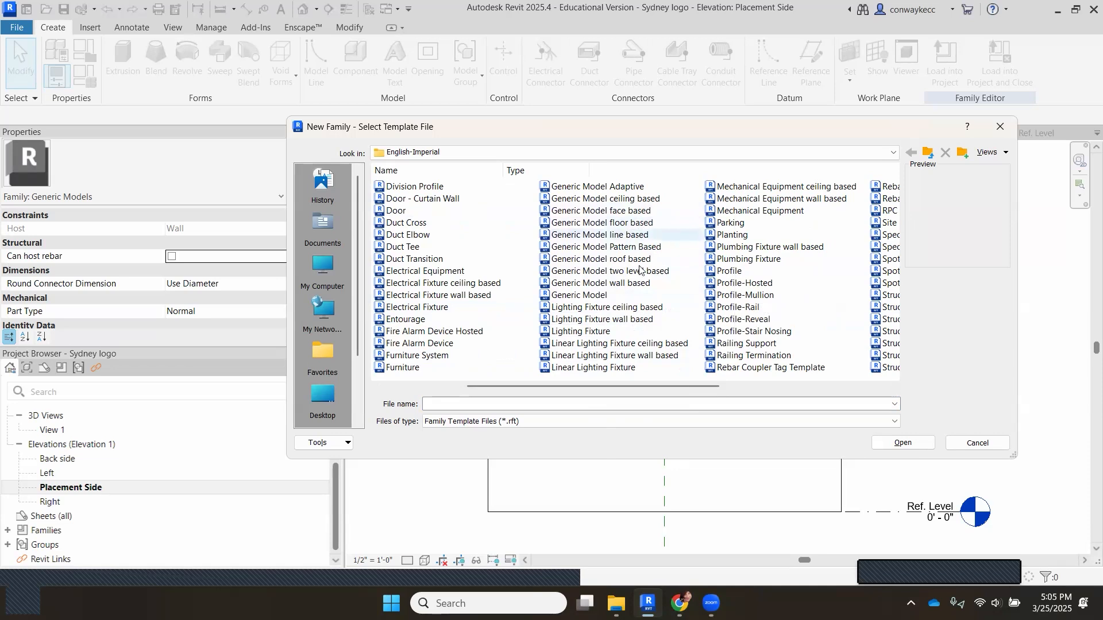
{"action": "left_click", "coordinate": [634, 284]}
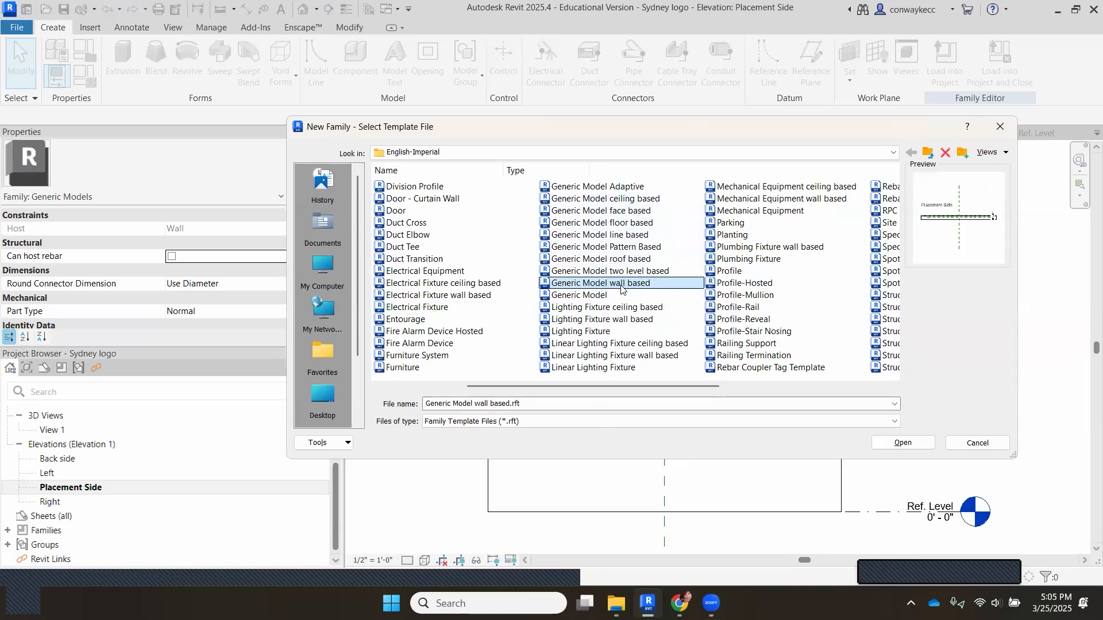
{"action": "left_click", "coordinate": [894, 444]}
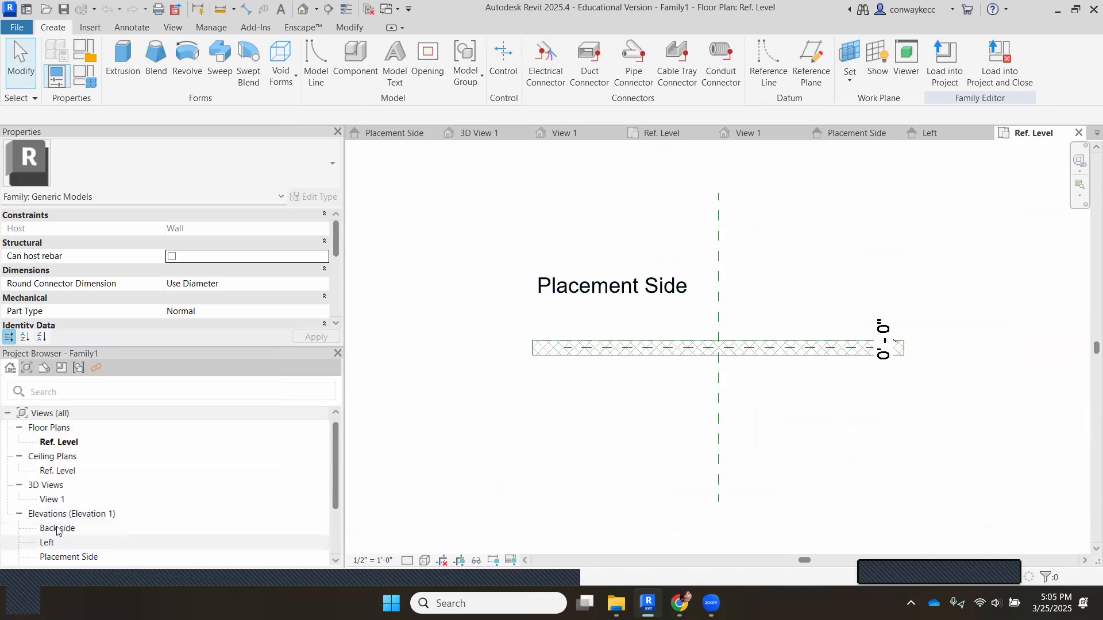
{"action": "scroll", "coordinate": [69, 511], "scroll_direction": "down", "scroll_amount": 2}
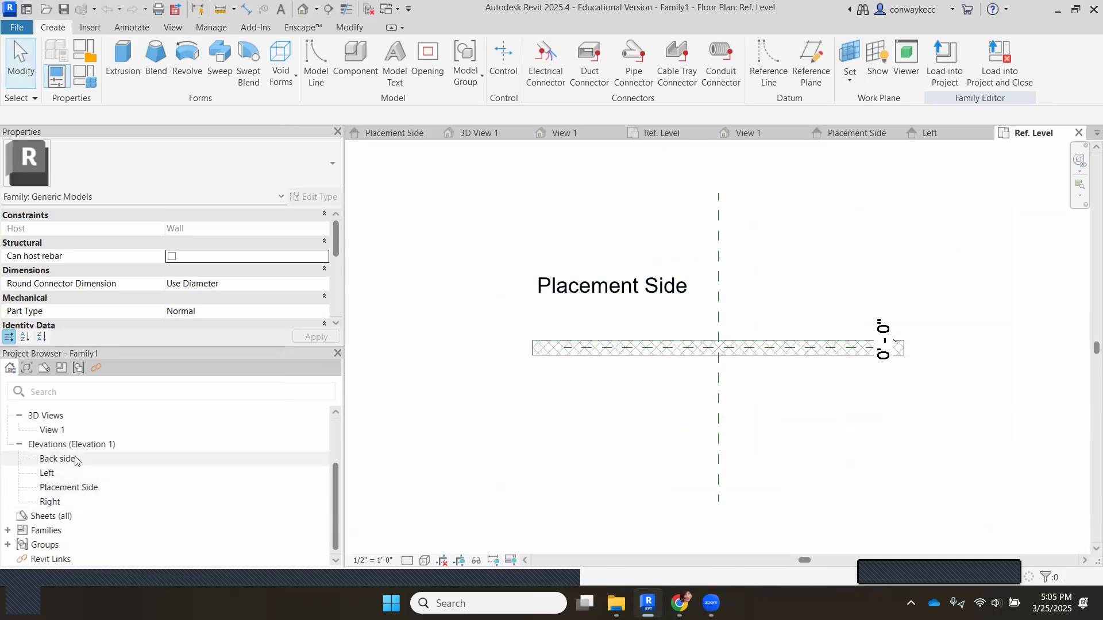
{"action": "double_click", "coordinate": [78, 488]}
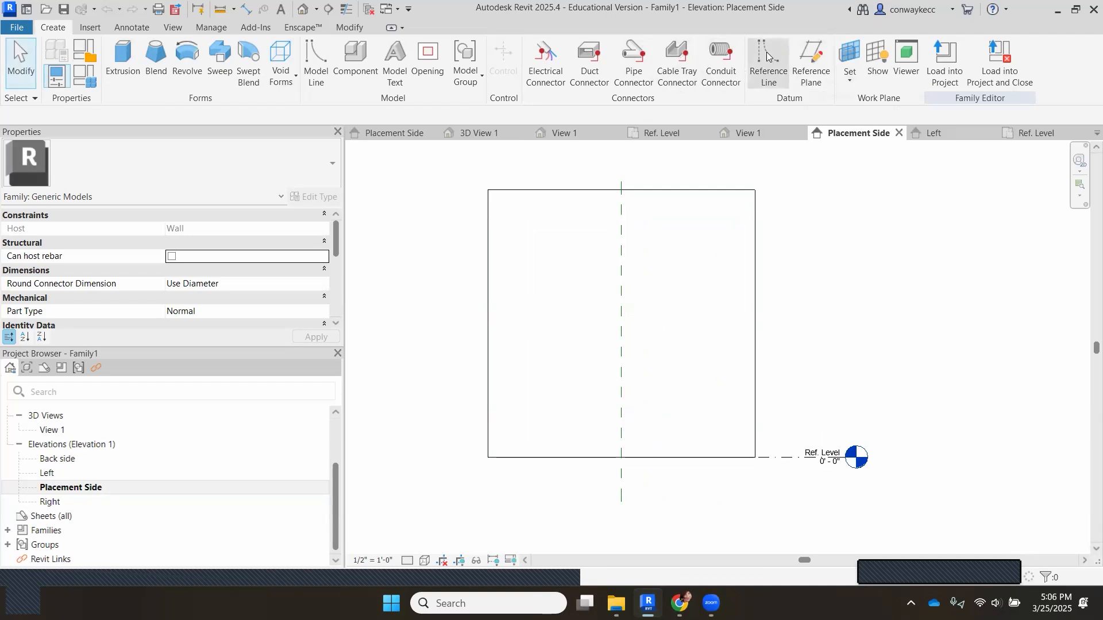
Draw a horizontal reference line about 15' 6" long across the lower part of the wall, extending past both edges
{"action": "left_click", "coordinate": [458, 374]}
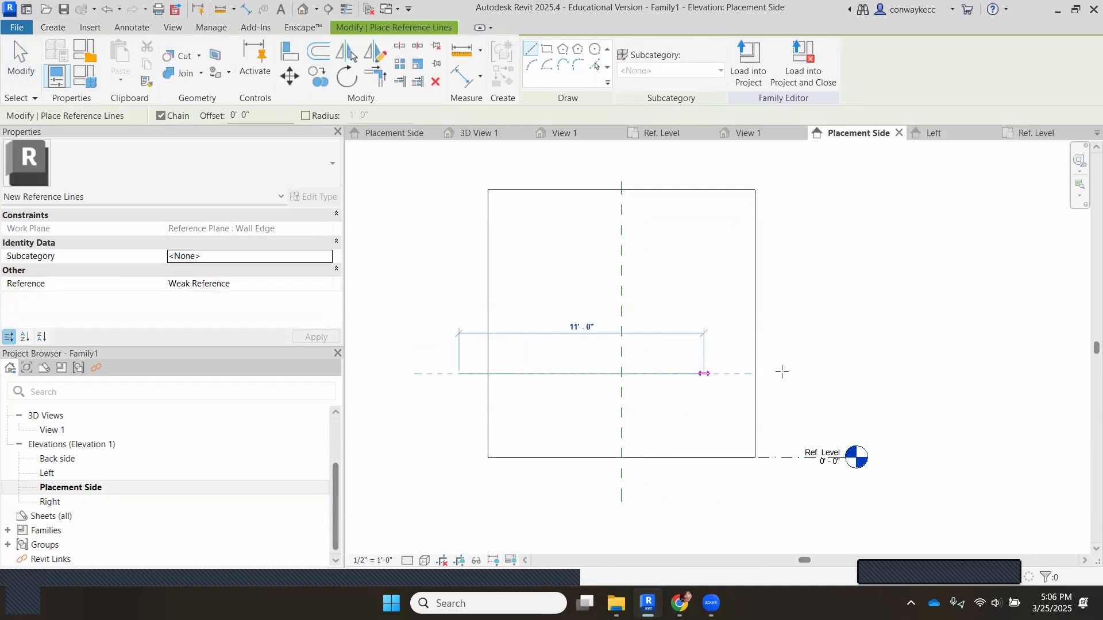
{"action": "left_click", "coordinate": [804, 374]}
{"action": "key", "text": "Escape"}
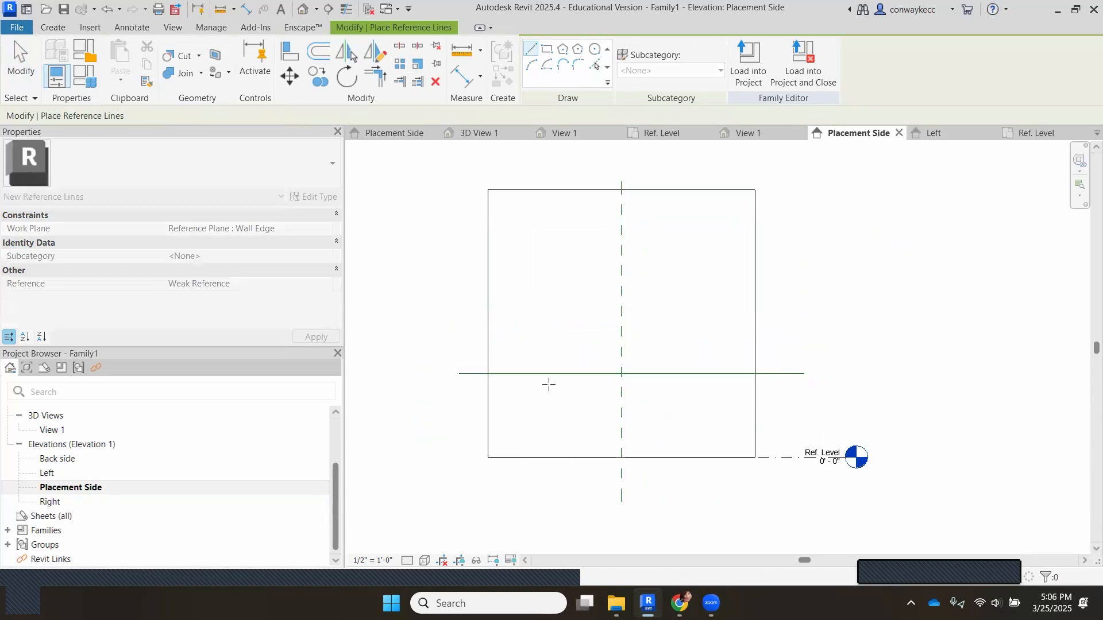
{"action": "key", "text": "Escape"}
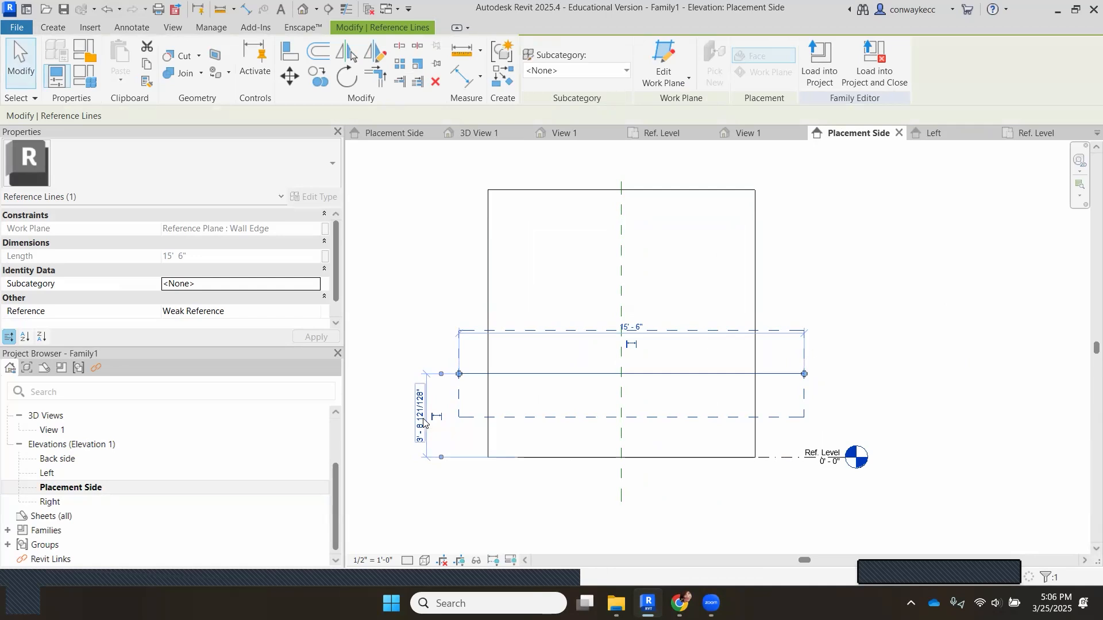
Set the reference line's height above the wall's bottom edge to 3'
{"action": "left_click", "coordinate": [420, 417]}
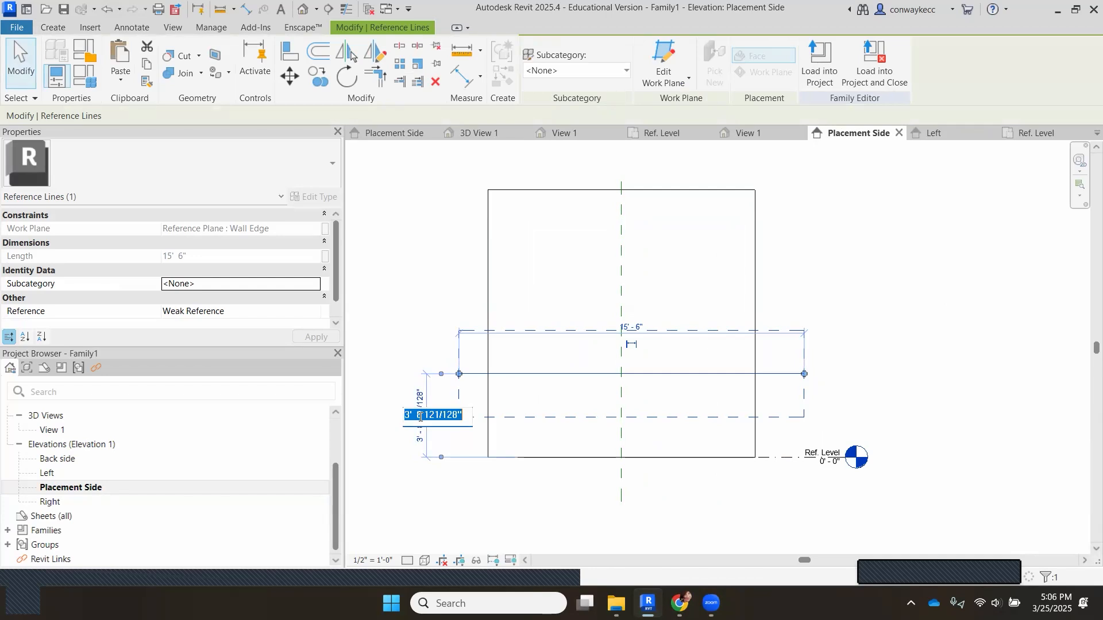
{"action": "type", "text": "3"}
{"action": "key", "text": "Return"}
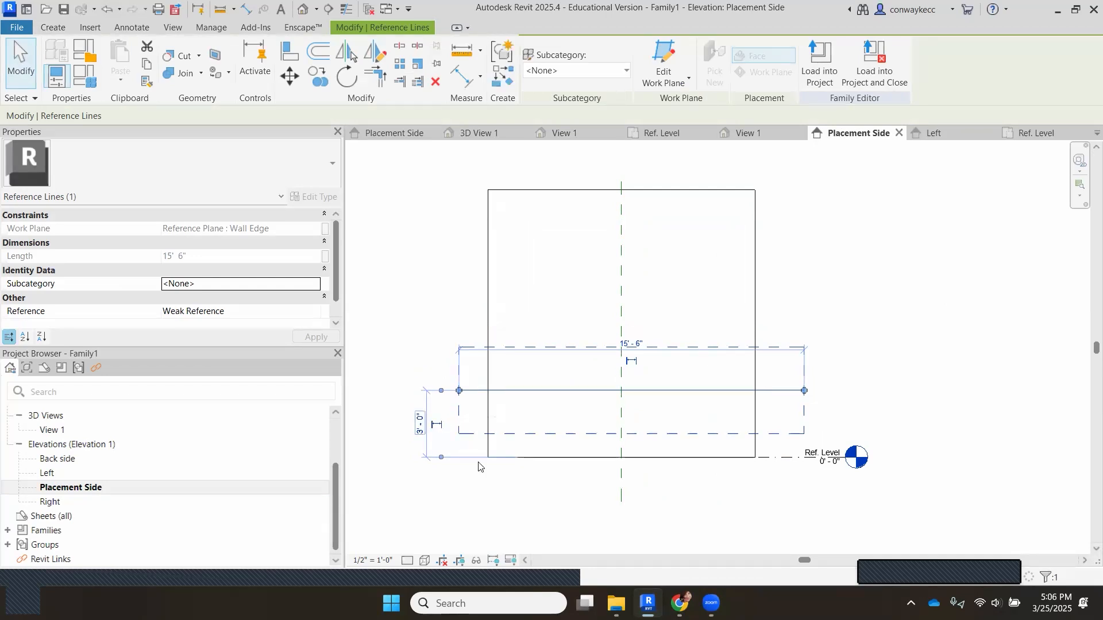
{"action": "left_click", "coordinate": [478, 505]}
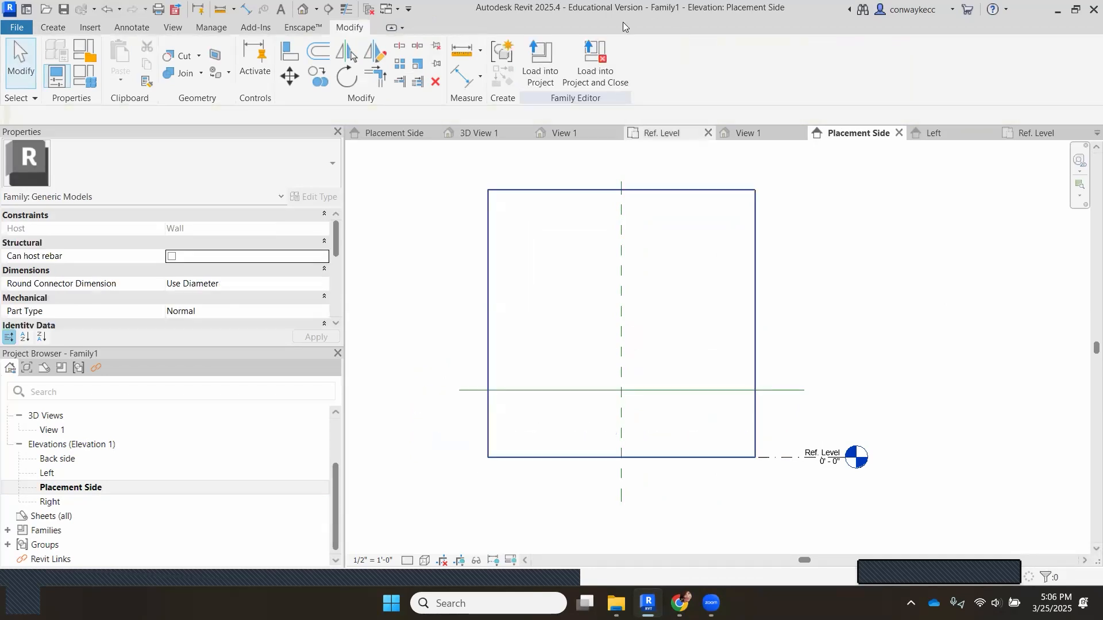
Draw a second horizontal reference line across the wall, about 1' above the first one
{"action": "left_click", "coordinate": [49, 27]}
{"action": "left_click", "coordinate": [754, 64]}
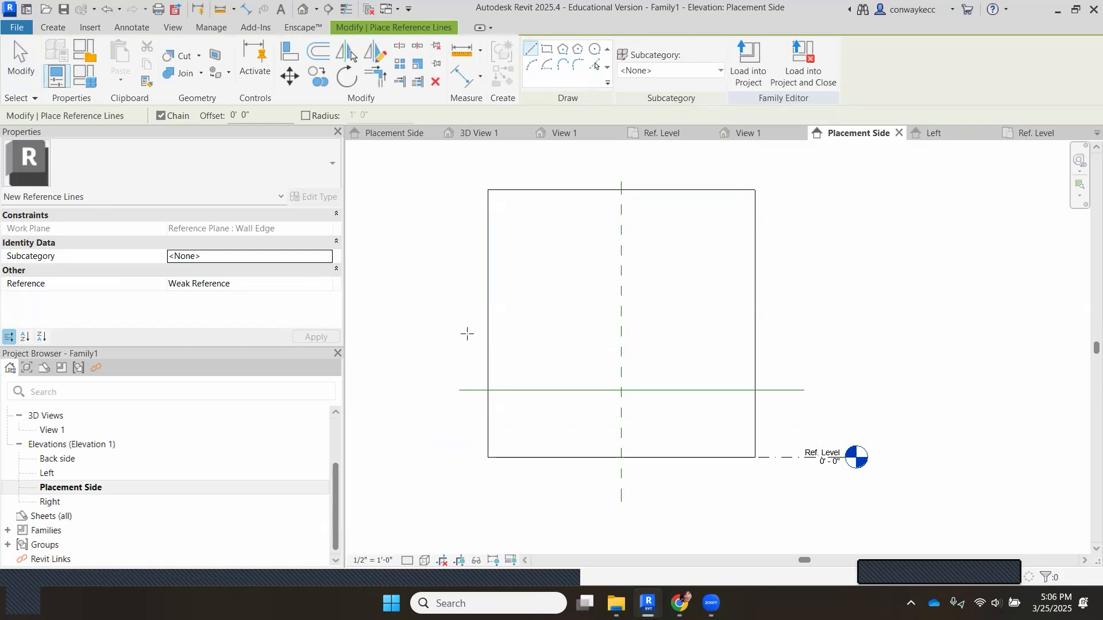
{"action": "left_click", "coordinate": [460, 363]}
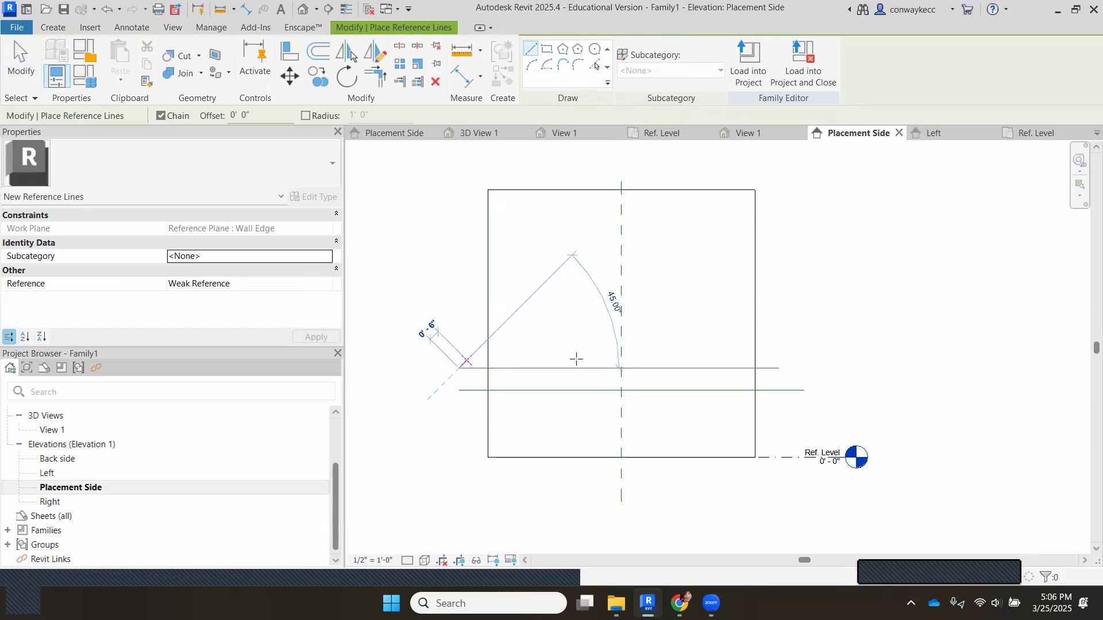
{"action": "left_click", "coordinate": [783, 368]}
{"action": "key", "text": "Escape"}
{"action": "key", "text": "Escape"}
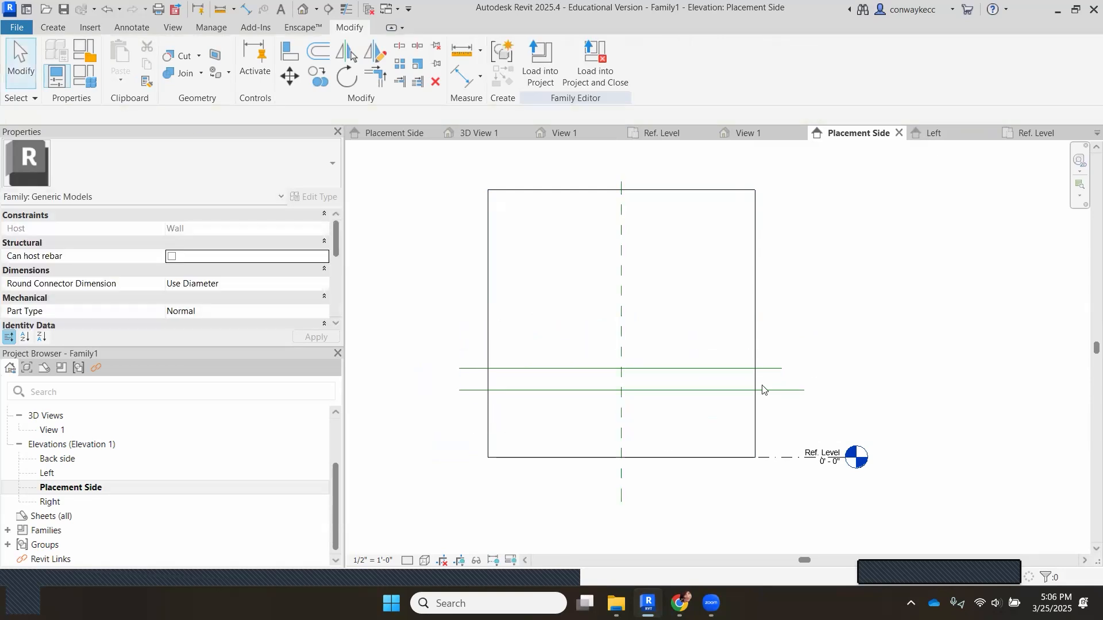
Delete the lower of the two horizontal reference lines
{"action": "left_click", "coordinate": [716, 390]}
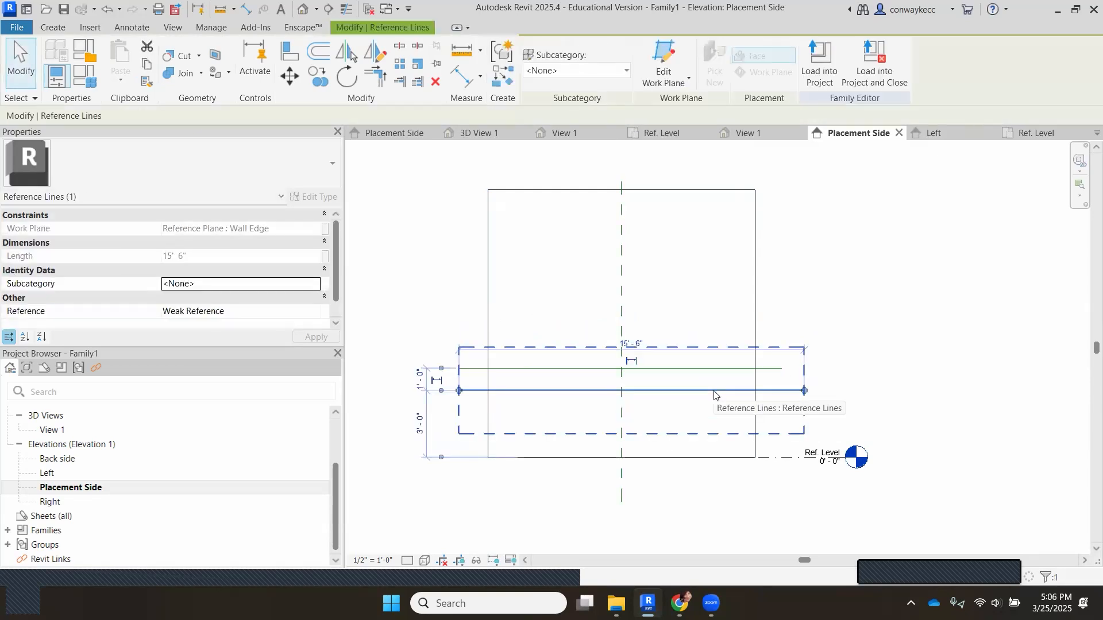
{"action": "key", "text": "Escape"}
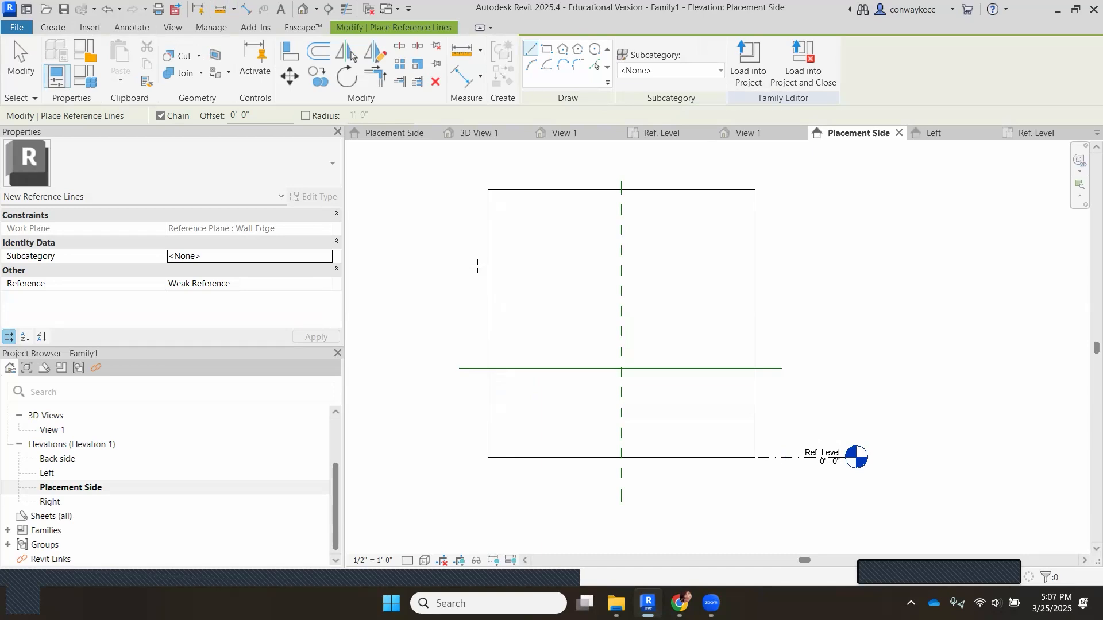
Draw another horizontal reference line across the upper part of the wall, extending past both edges
{"action": "left_click", "coordinate": [454, 249]}
{"action": "left_click", "coordinate": [794, 257]}
{"action": "key", "text": "Escape"}
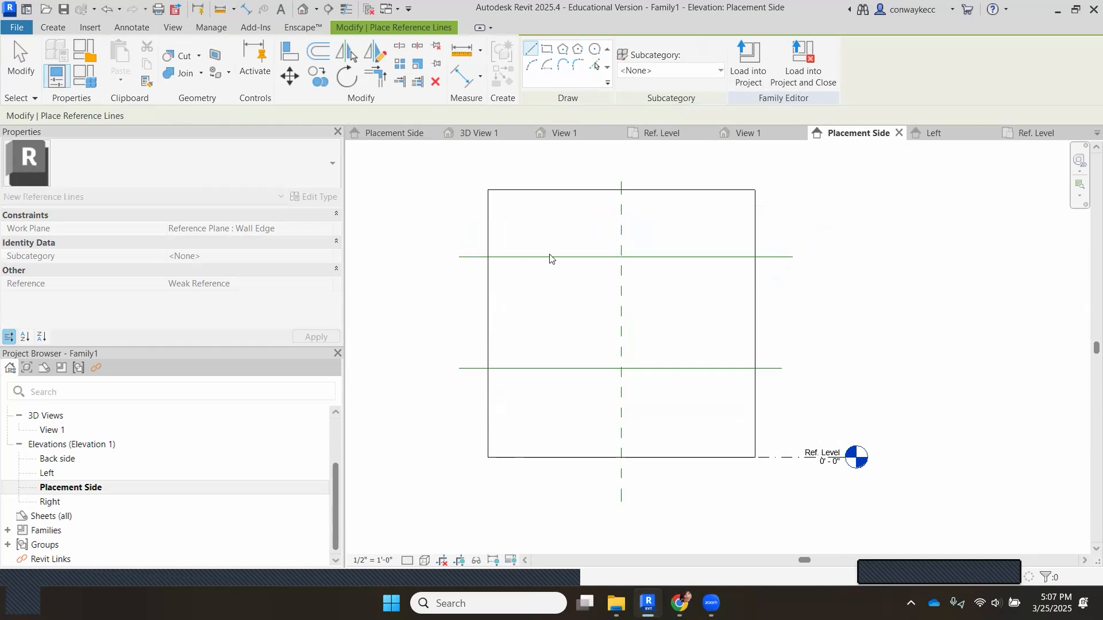
Check the height and spacing of the lower horizontal reference line in the finished smile logo family's Placement Side elevation
{"action": "key", "text": "Escape"}
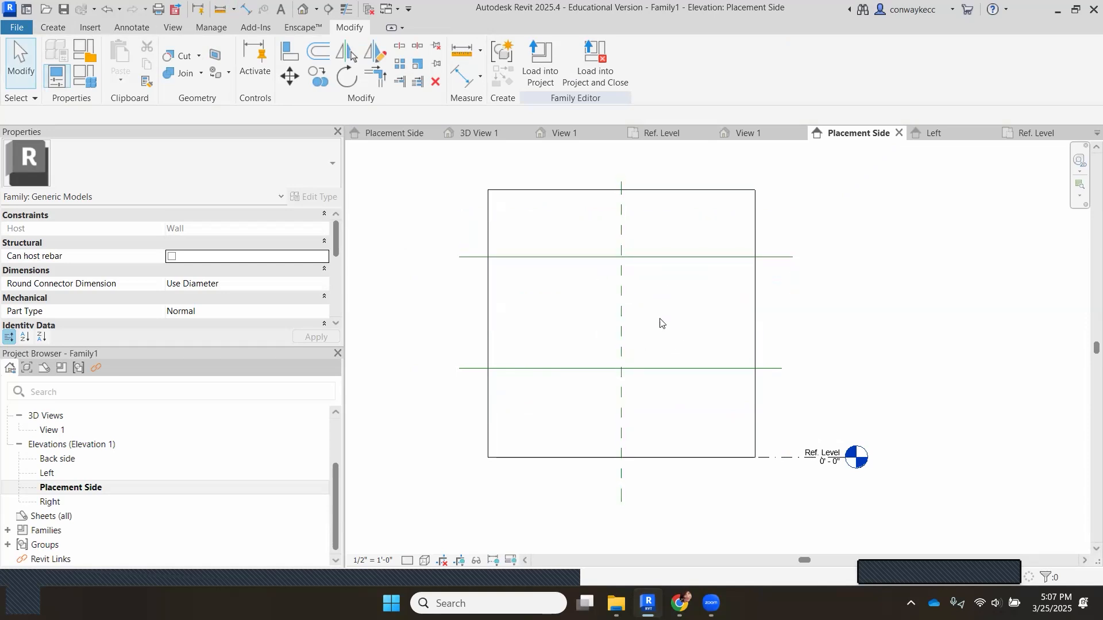
{"action": "left_click", "coordinate": [394, 132]}
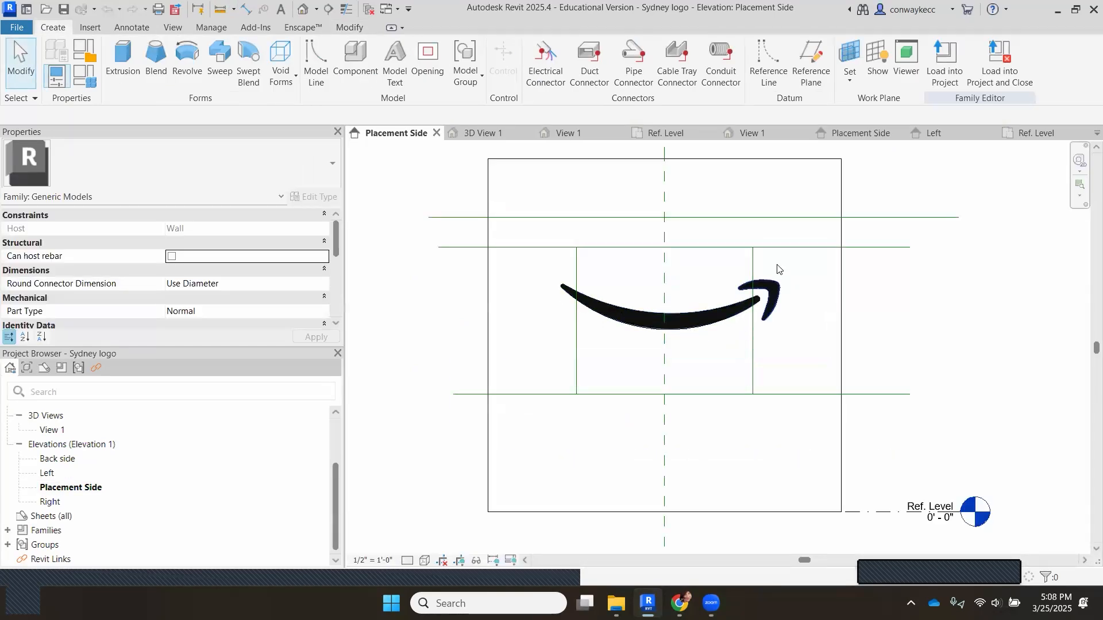
{"action": "left_click", "coordinate": [899, 396]}
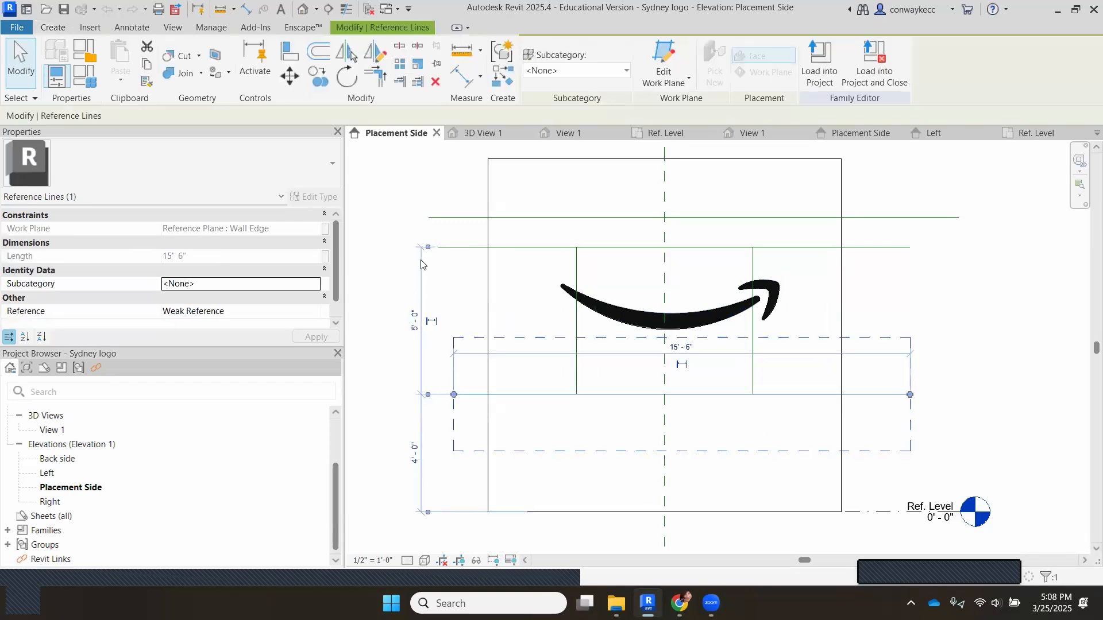
{"action": "left_click", "coordinate": [951, 290]}
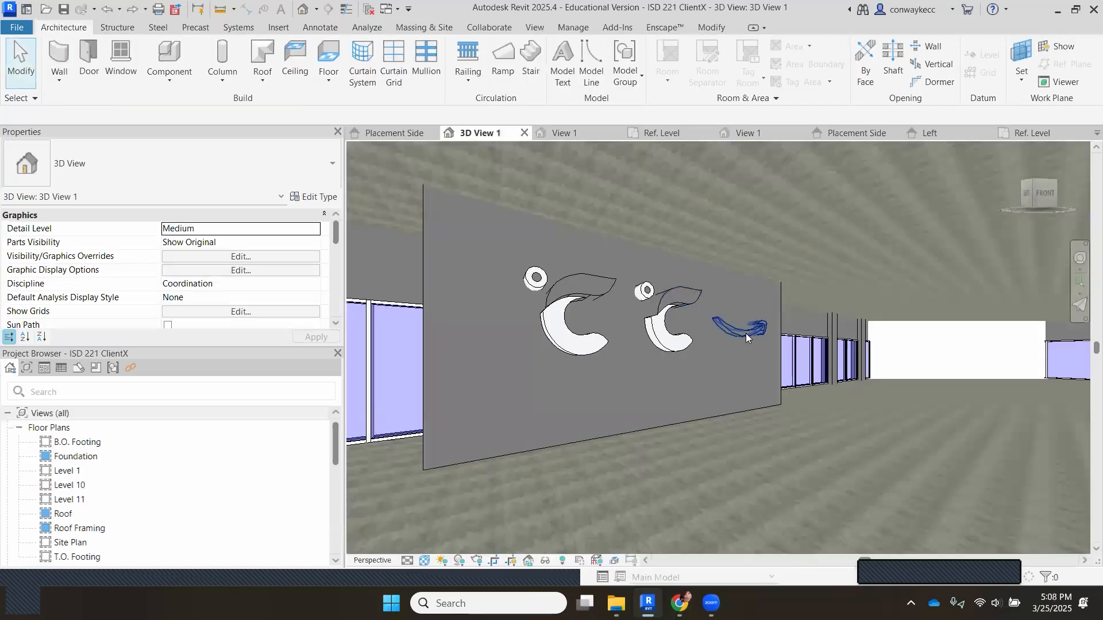
Try moving the smile logo up and down on the wall in the project's 3D view
{"action": "left_click", "coordinate": [746, 333]}
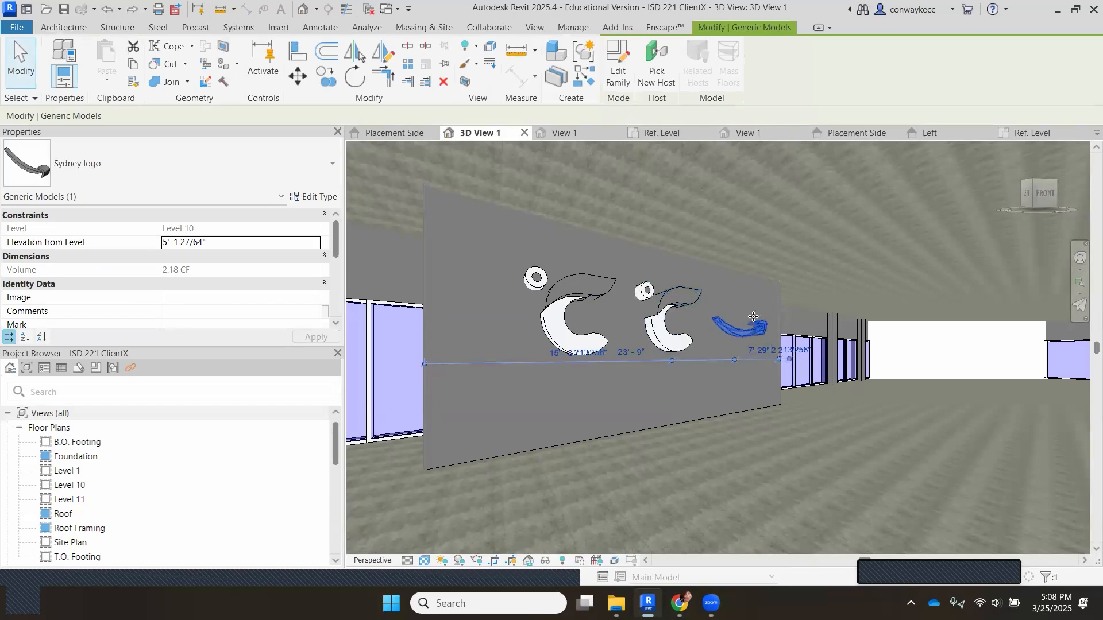
{"action": "left_click_drag", "start_coordinate": [753, 310], "coordinate": [751, 329]}
{"action": "left_click", "coordinate": [743, 370]}
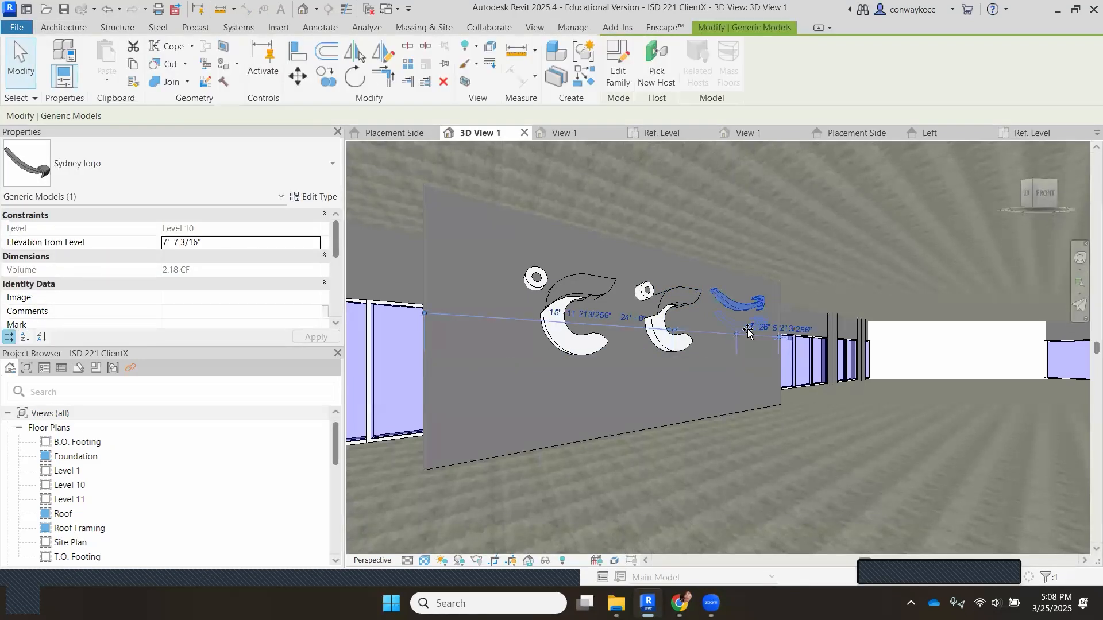
{"action": "left_click", "coordinate": [734, 374]}
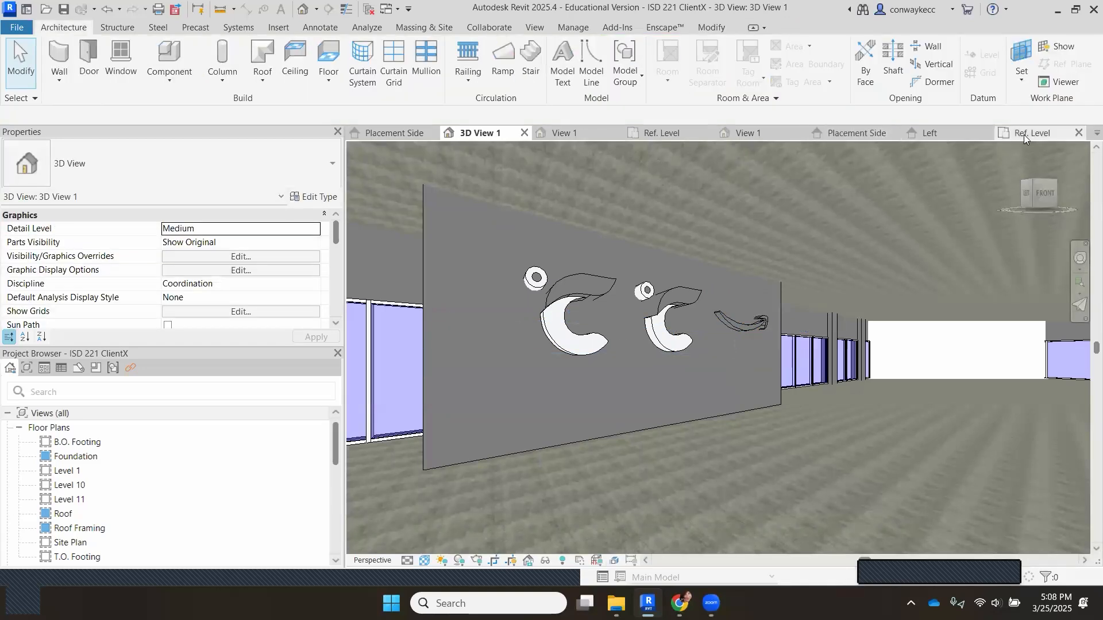
Return to the Placement Side elevation of the new family, Family1
{"action": "left_click", "coordinate": [1024, 134]}
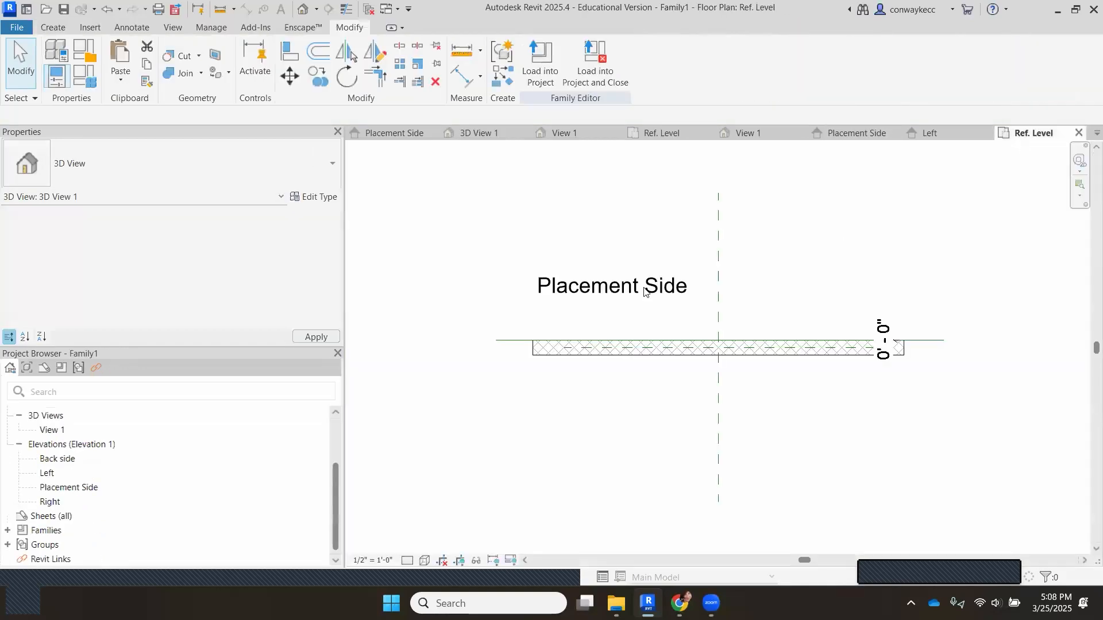
{"action": "left_click", "coordinate": [931, 134]}
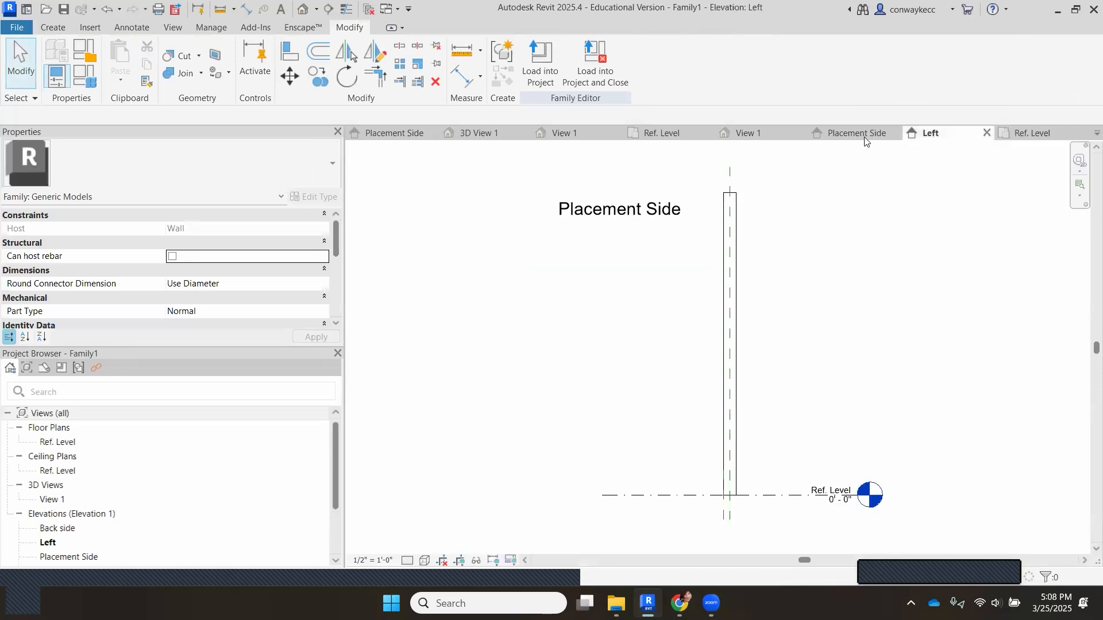
{"action": "left_click", "coordinate": [855, 134]}
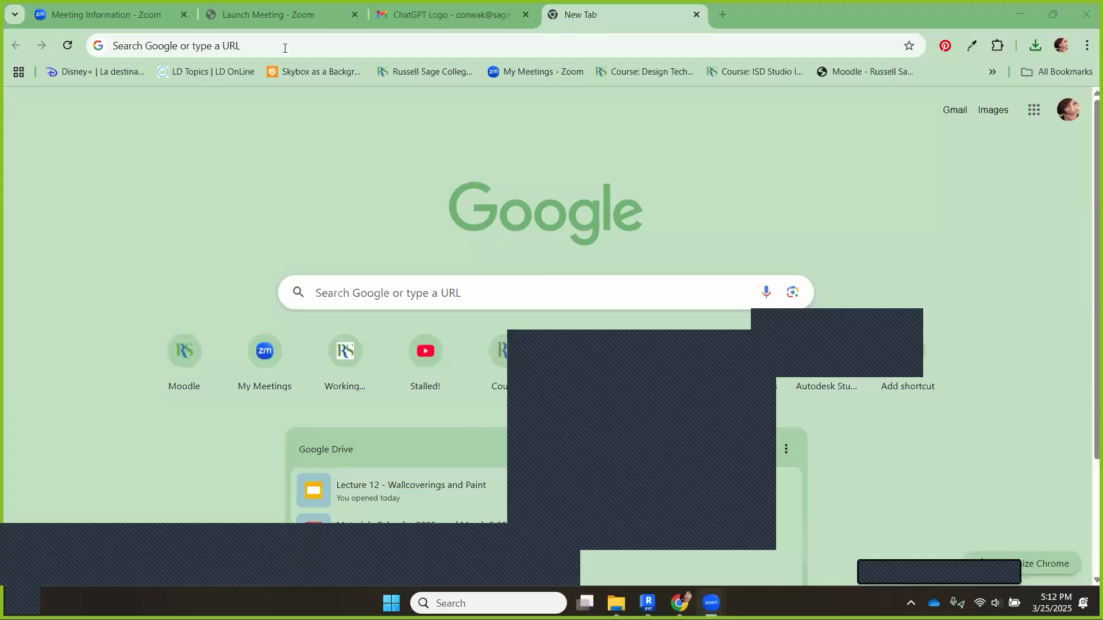
Switch to Chrome and search Google for "chat gpt logo"
{"action": "left_click", "coordinate": [285, 48]}
{"action": "type", "text": "chat"}
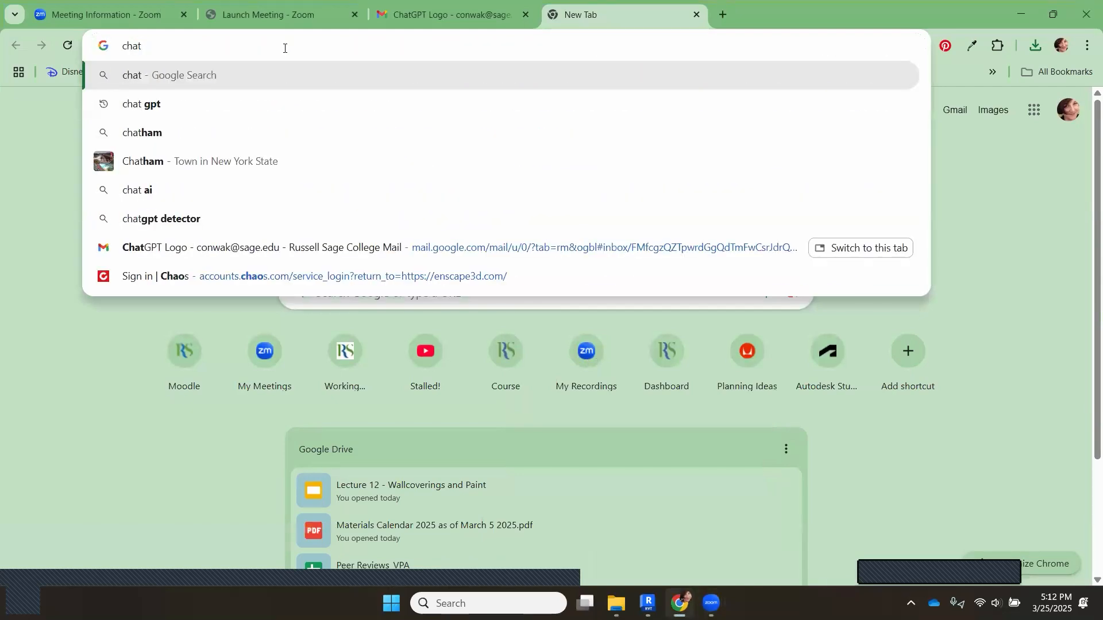
{"action": "type", "text": " gpt "}
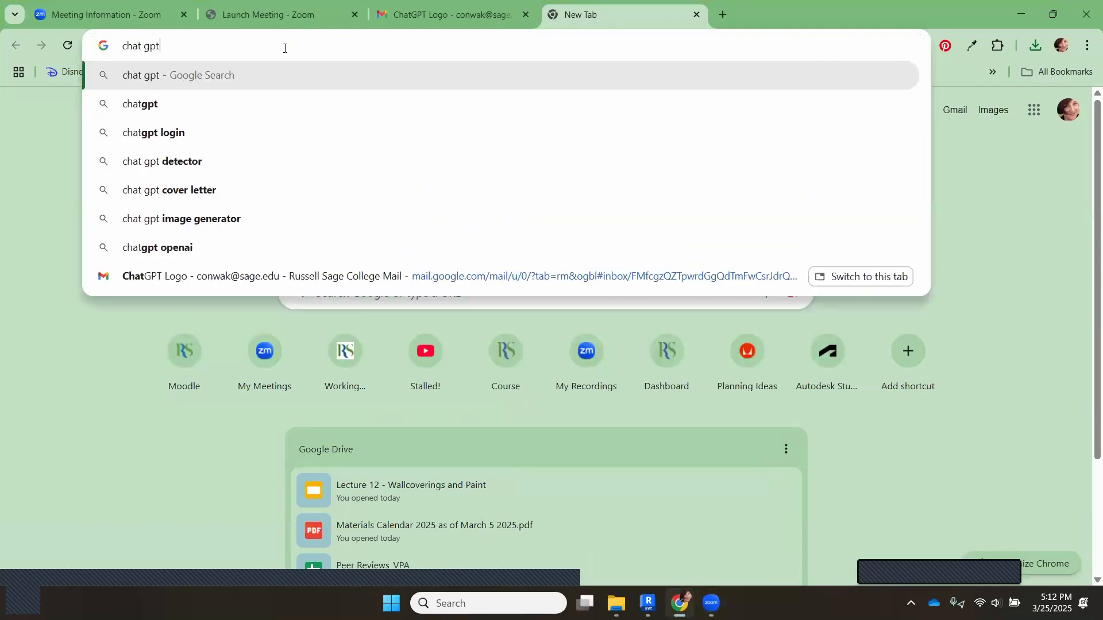
{"action": "type", "text": "lo"}
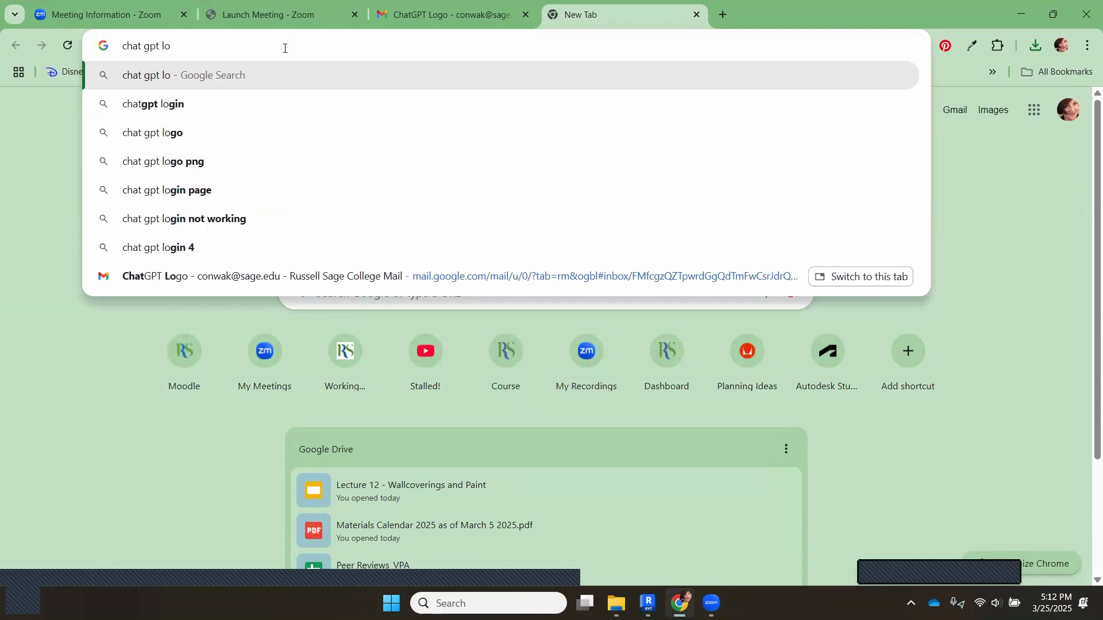
{"action": "type", "text": "go"}
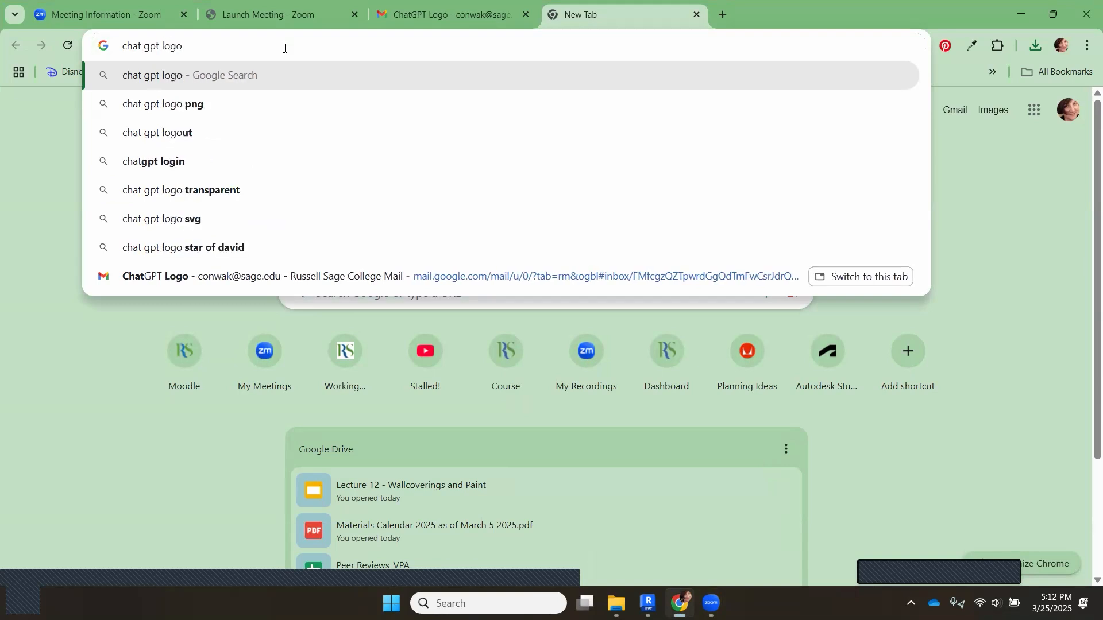
{"action": "key", "text": "Return"}
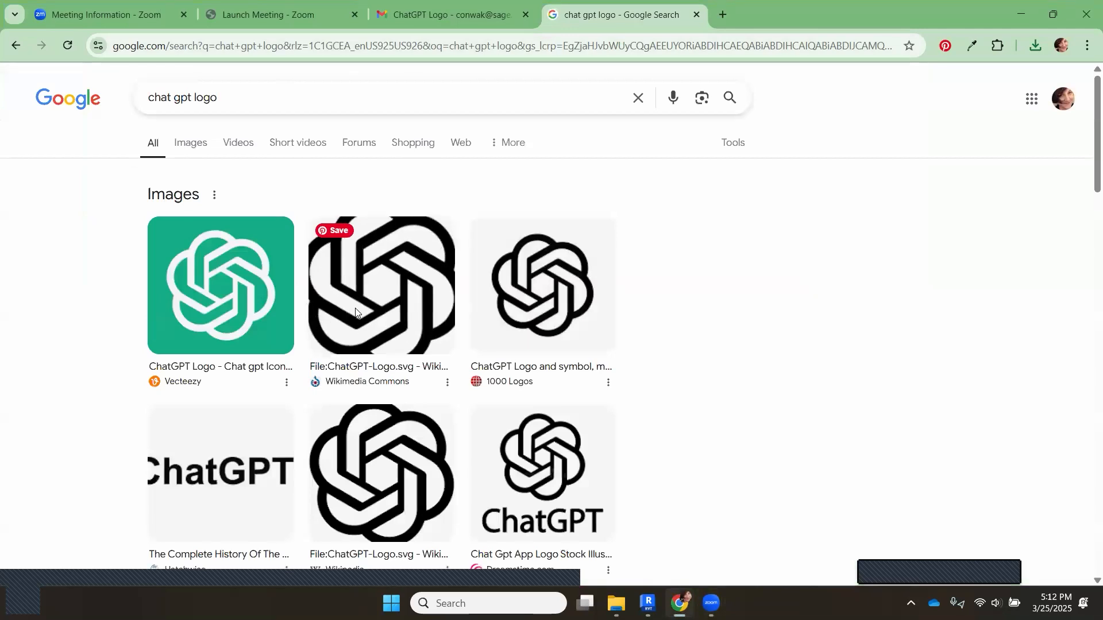
Save the Wikimedia Commons ChatGPT logo image to the Downloads folder as a PNG named "chat gpt logo"
{"action": "scroll", "coordinate": [395, 253], "scroll_direction": "down", "scroll_amount": 1}
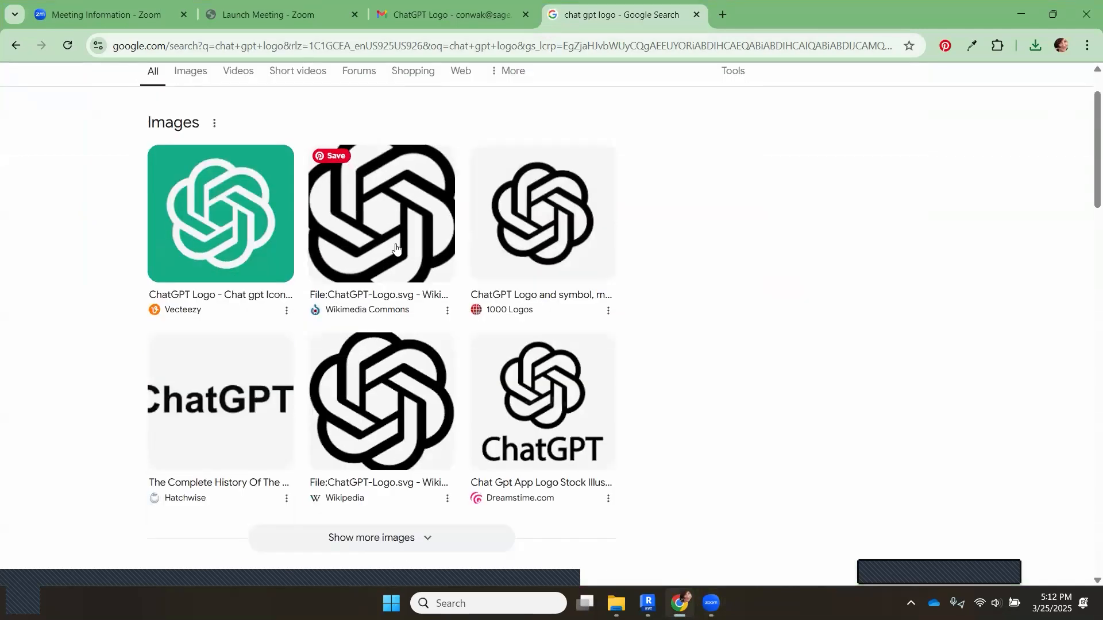
{"action": "left_click", "coordinate": [395, 248]}
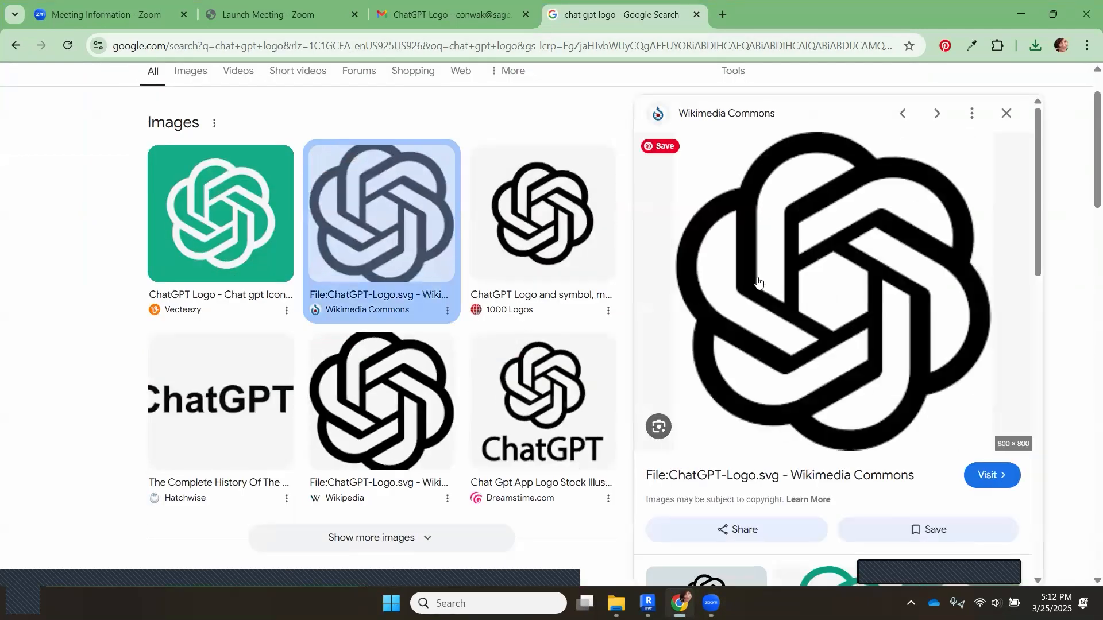
{"action": "right_click", "coordinate": [757, 281]}
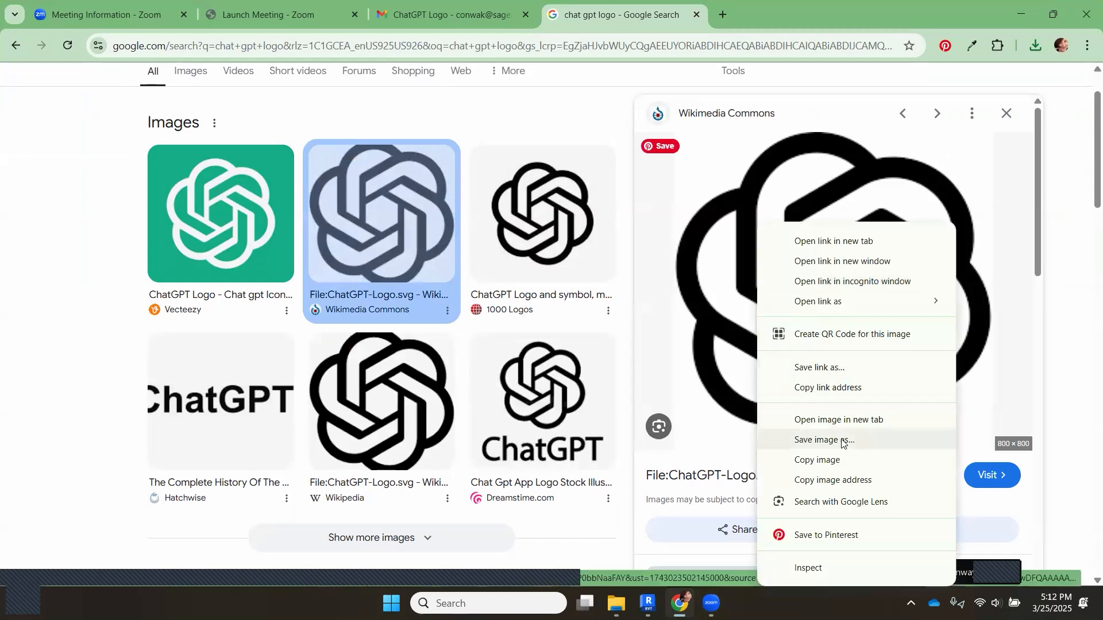
{"action": "left_click", "coordinate": [842, 441]}
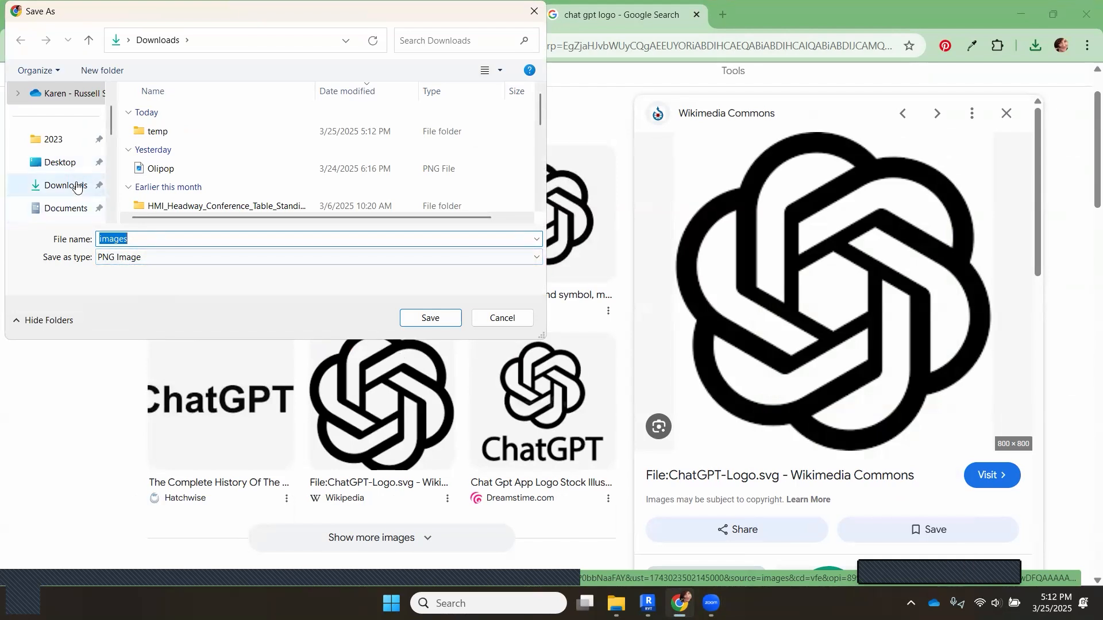
{"action": "scroll", "coordinate": [75, 184], "scroll_direction": "down", "scroll_amount": 3}
{"action": "scroll", "coordinate": [74, 187], "scroll_direction": "up", "scroll_amount": 3}
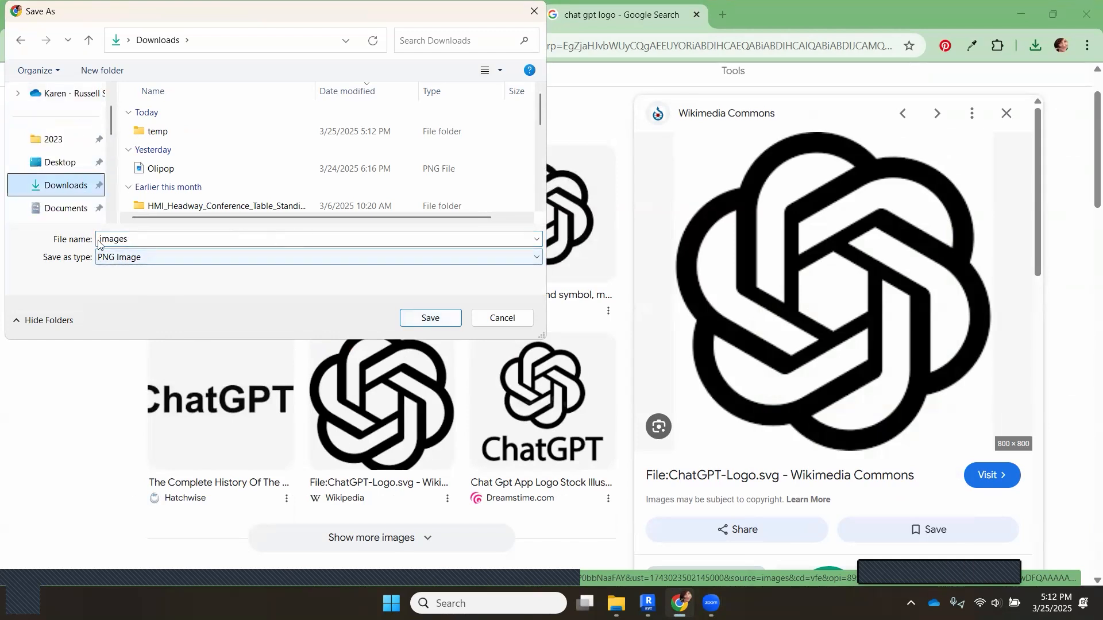
{"action": "type", "text": "chat gpt logo"}
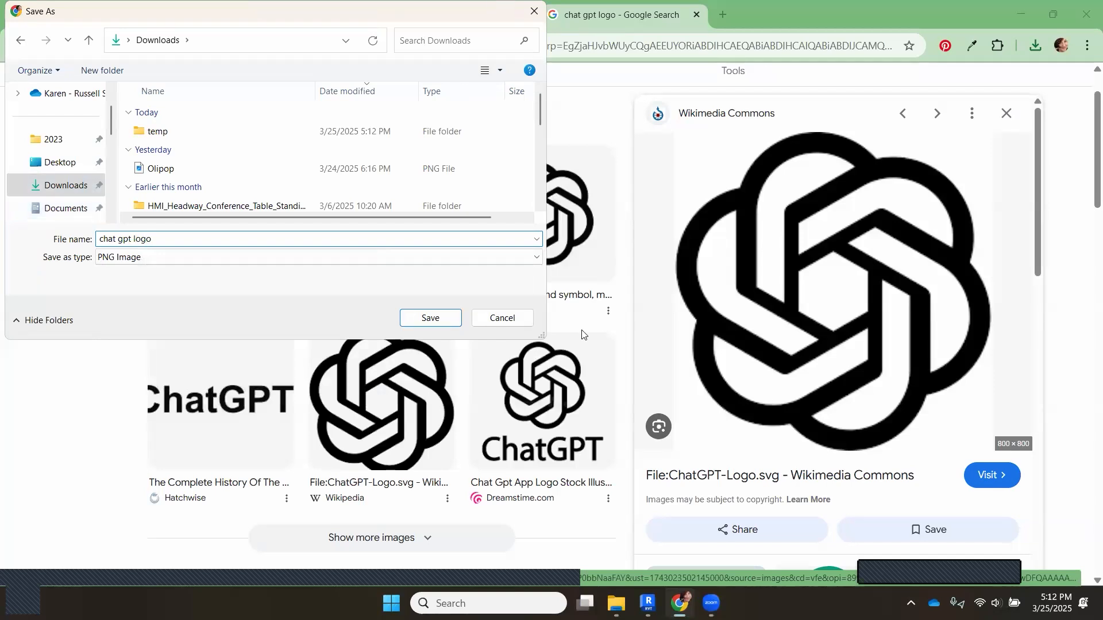
{"action": "left_click", "coordinate": [432, 319]}
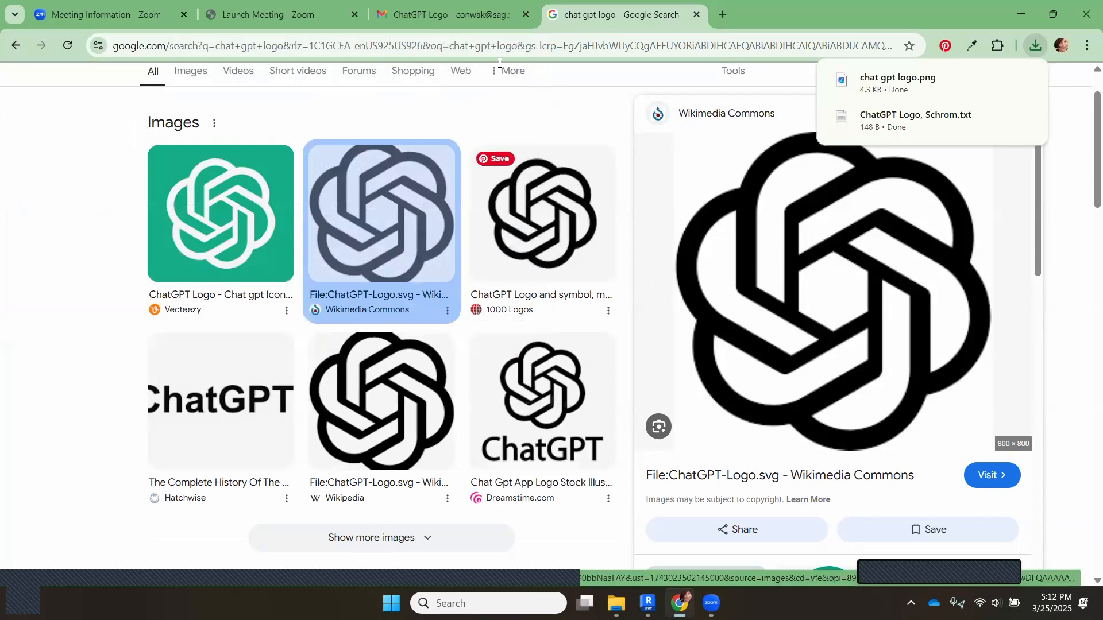
Switch back to Revit and import chat gpt logo.png from Downloads, placing it near the middle of the wall in the Placement Side elevation
{"action": "left_click", "coordinate": [1020, 16]}
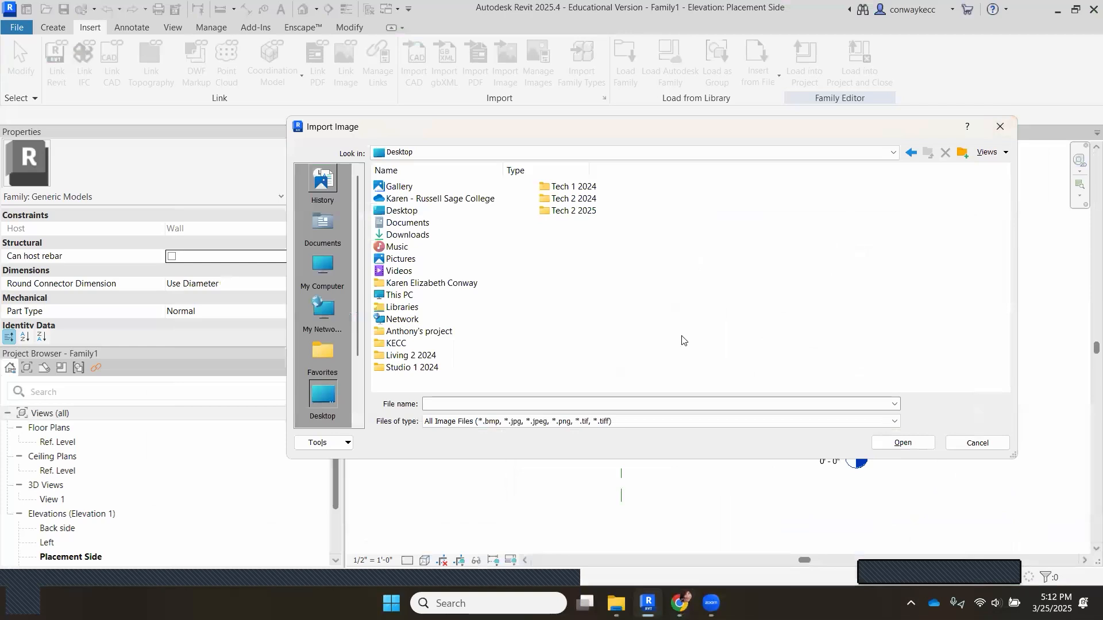
{"action": "left_click", "coordinate": [985, 444]}
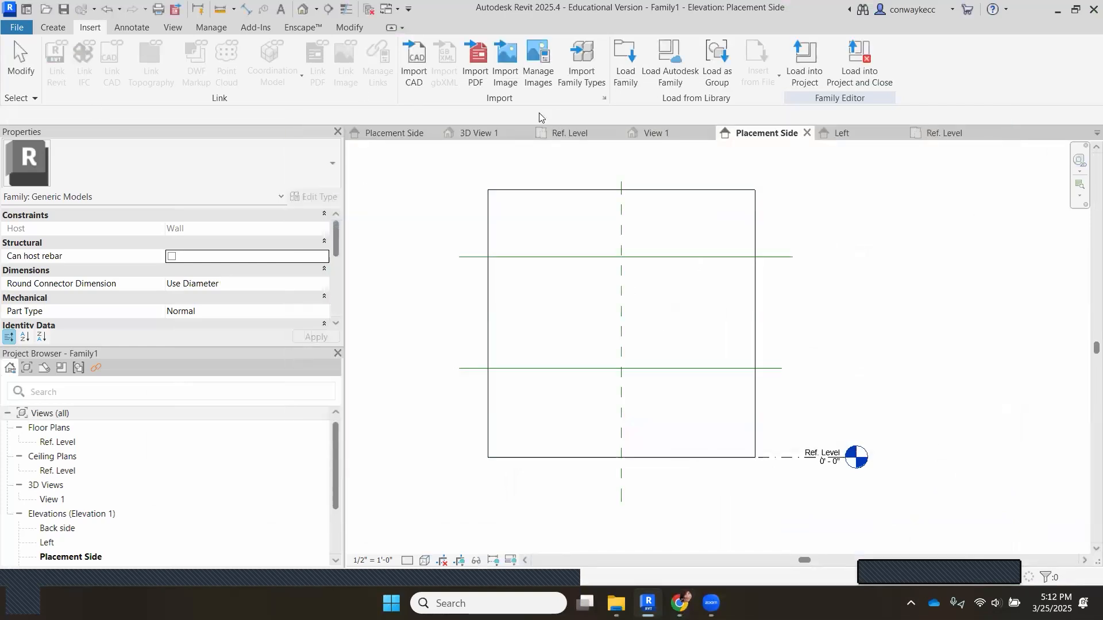
{"action": "left_click", "coordinate": [509, 75]}
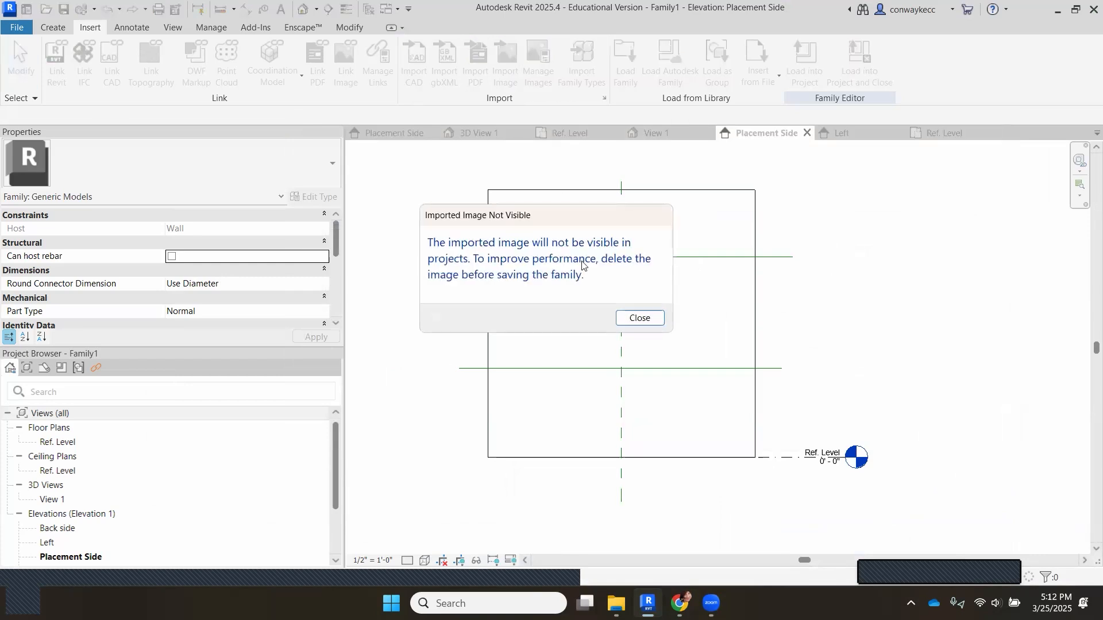
{"action": "left_click", "coordinate": [644, 319]}
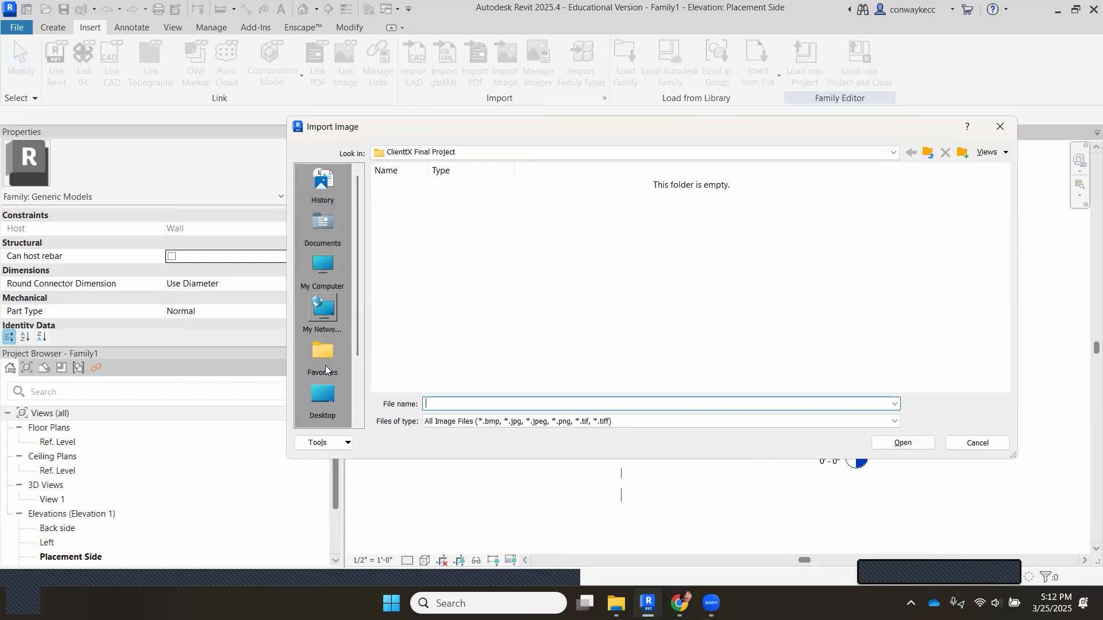
{"action": "left_click", "coordinate": [326, 391]}
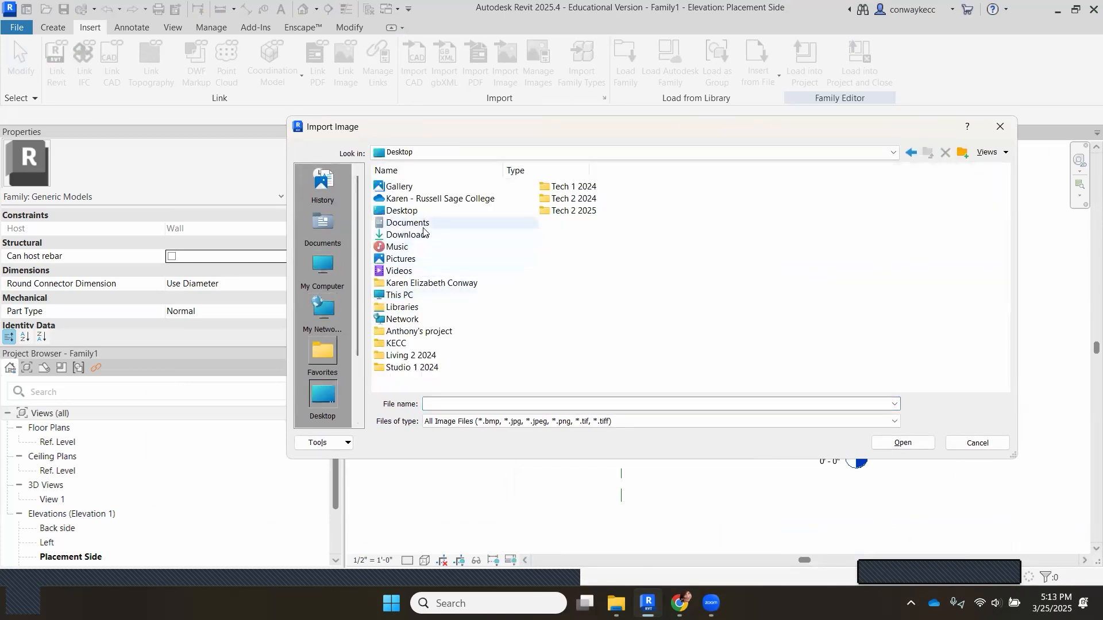
{"action": "double_click", "coordinate": [424, 237]}
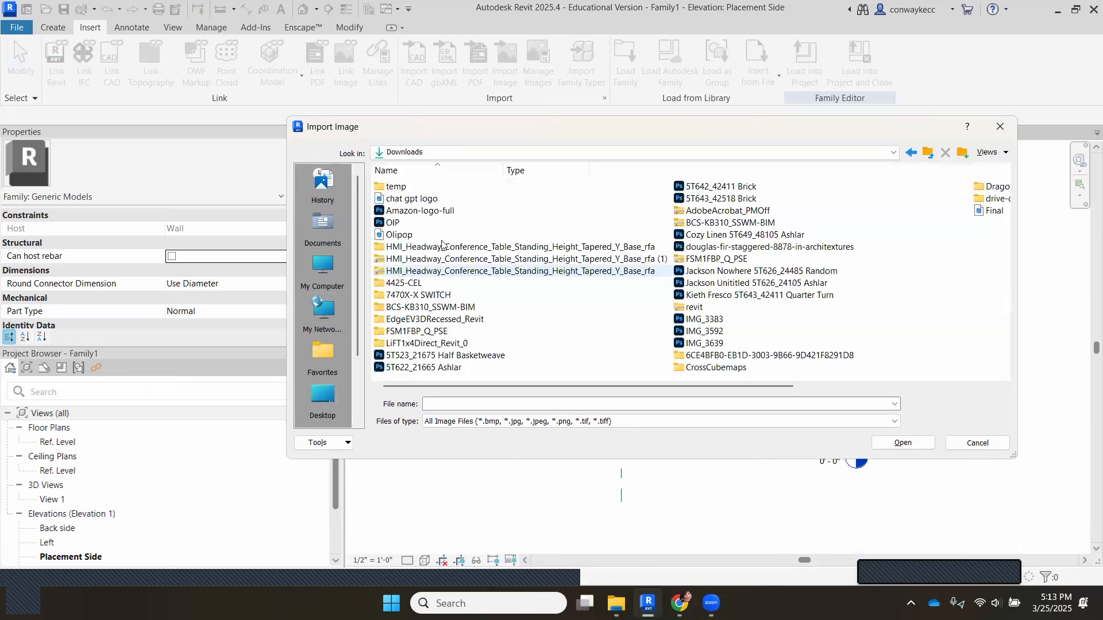
{"action": "left_click", "coordinate": [437, 199]}
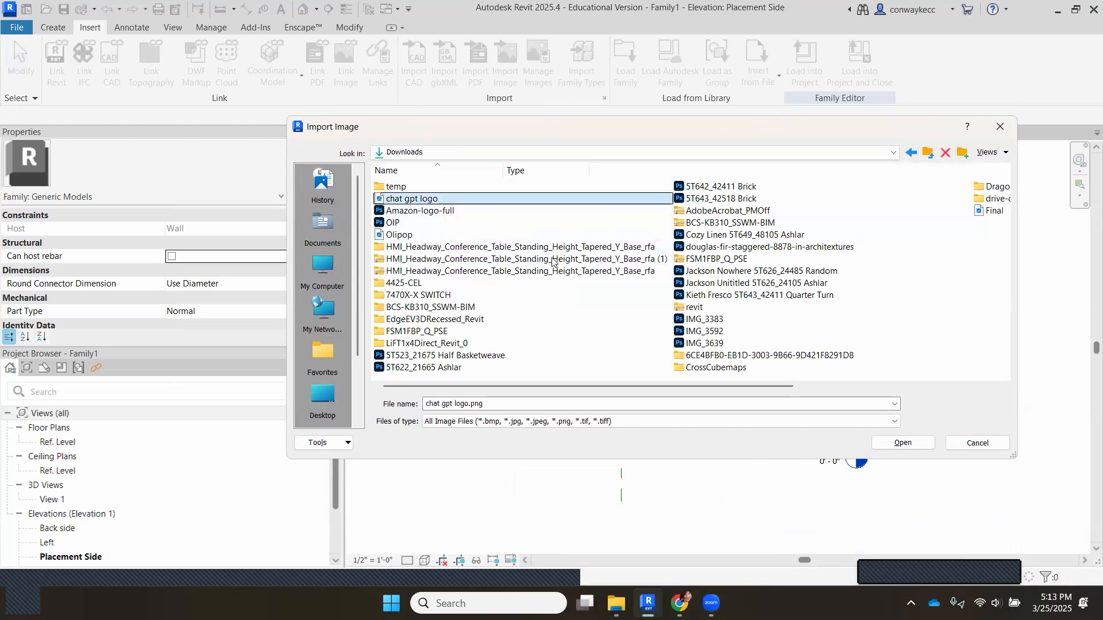
{"action": "left_click", "coordinate": [904, 443]}
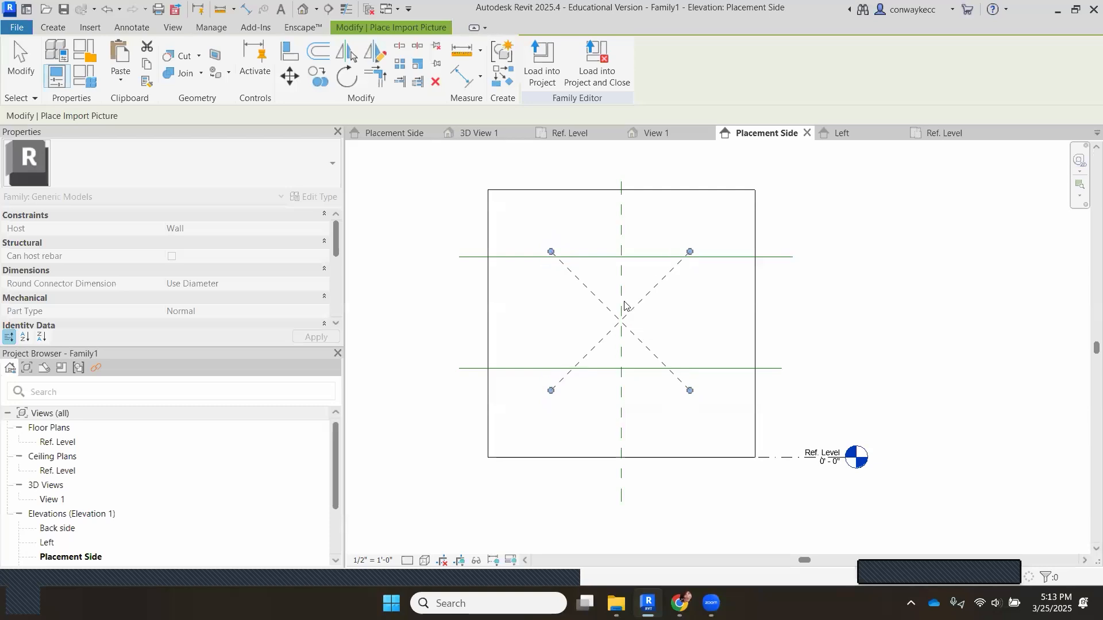
{"action": "left_click", "coordinate": [625, 303]}
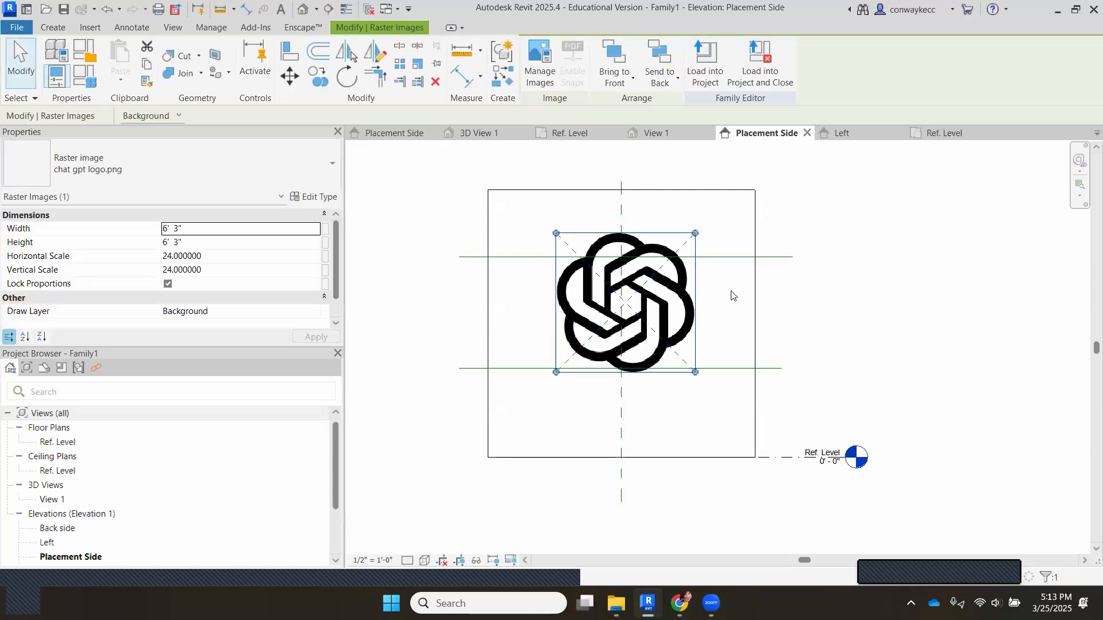
Scale the logo image down to about 5' square and fit it between the two horizontal reference lines, centred on the vertical reference plane
{"action": "scroll", "coordinate": [732, 295], "scroll_direction": "up", "scroll_amount": 2}
{"action": "scroll", "coordinate": [698, 300], "scroll_direction": "down", "scroll_amount": 1}
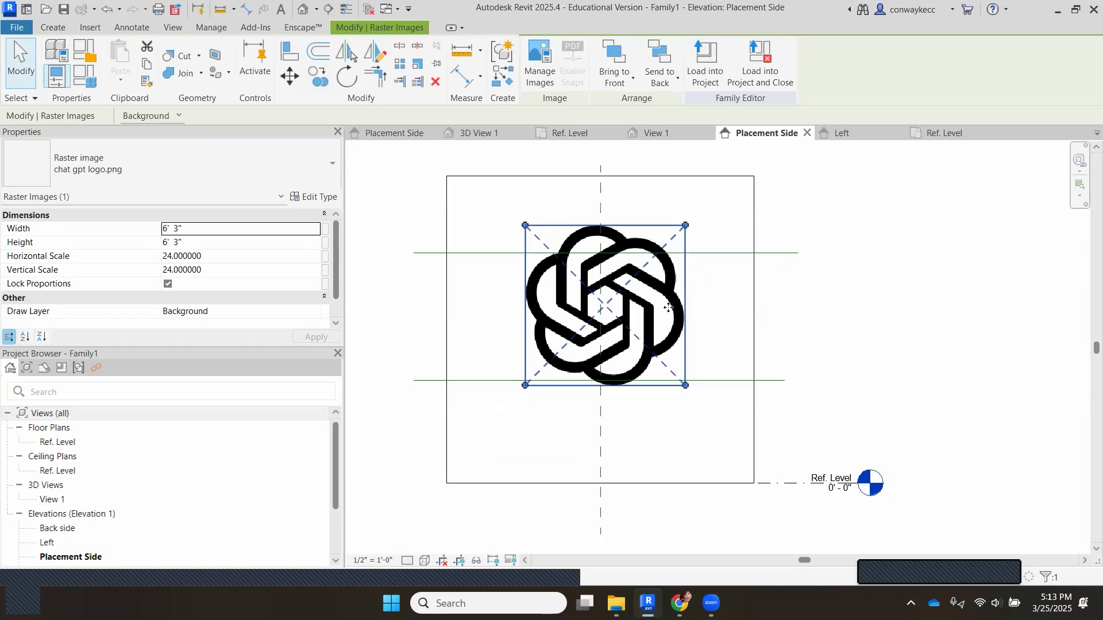
{"action": "left_click_drag", "start_coordinate": [685, 226], "coordinate": [654, 257]}
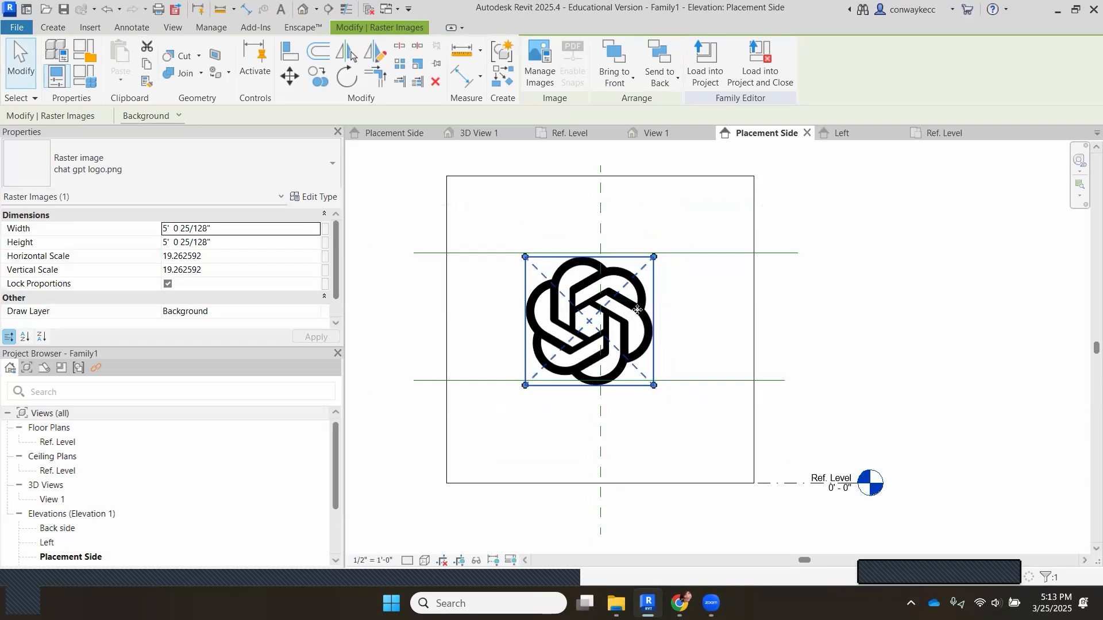
{"action": "left_click_drag", "start_coordinate": [637, 310], "coordinate": [638, 310]}
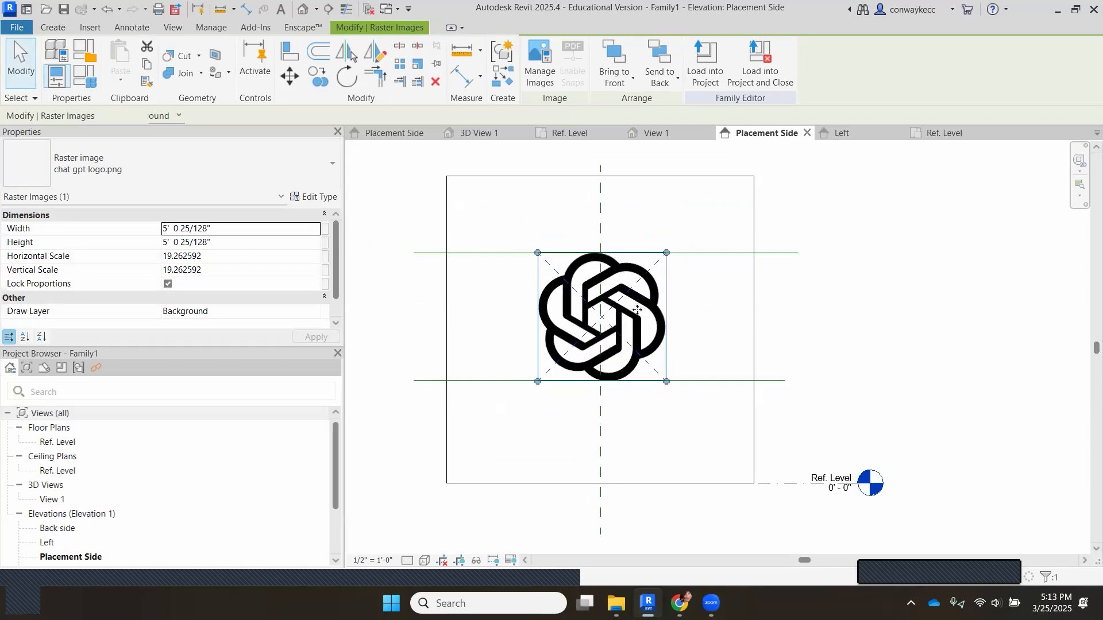
{"action": "scroll", "coordinate": [644, 299], "scroll_direction": "up", "scroll_amount": 1}
{"action": "scroll", "coordinate": [601, 266], "scroll_direction": "up", "scroll_amount": 1}
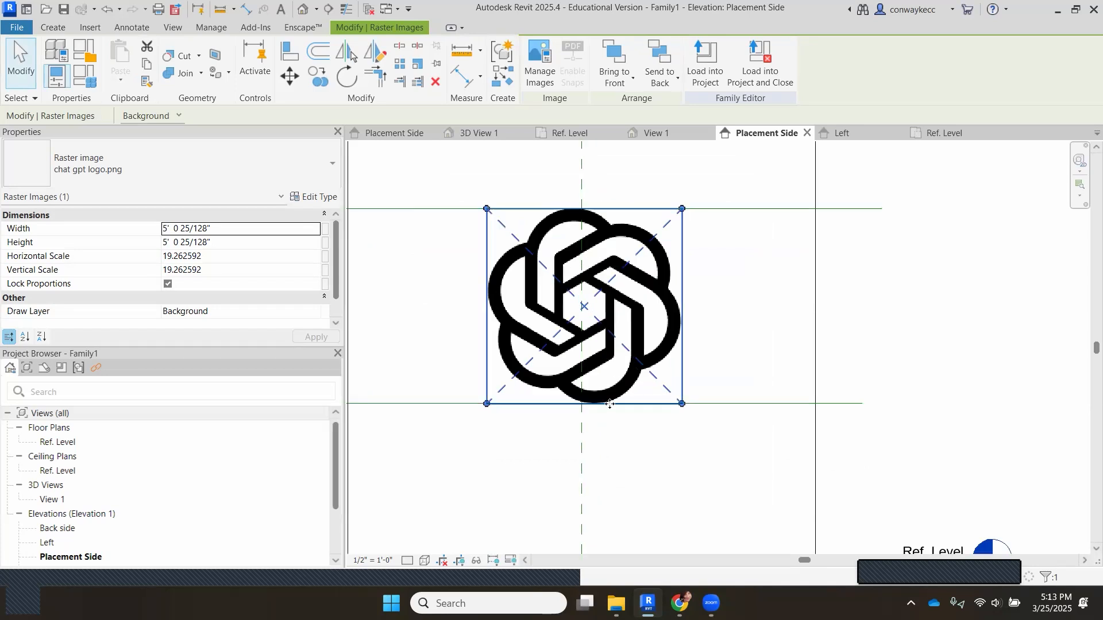
{"action": "scroll", "coordinate": [681, 345], "scroll_direction": "down", "scroll_amount": 2}
{"action": "scroll", "coordinate": [563, 328], "scroll_direction": "up", "scroll_amount": 2}
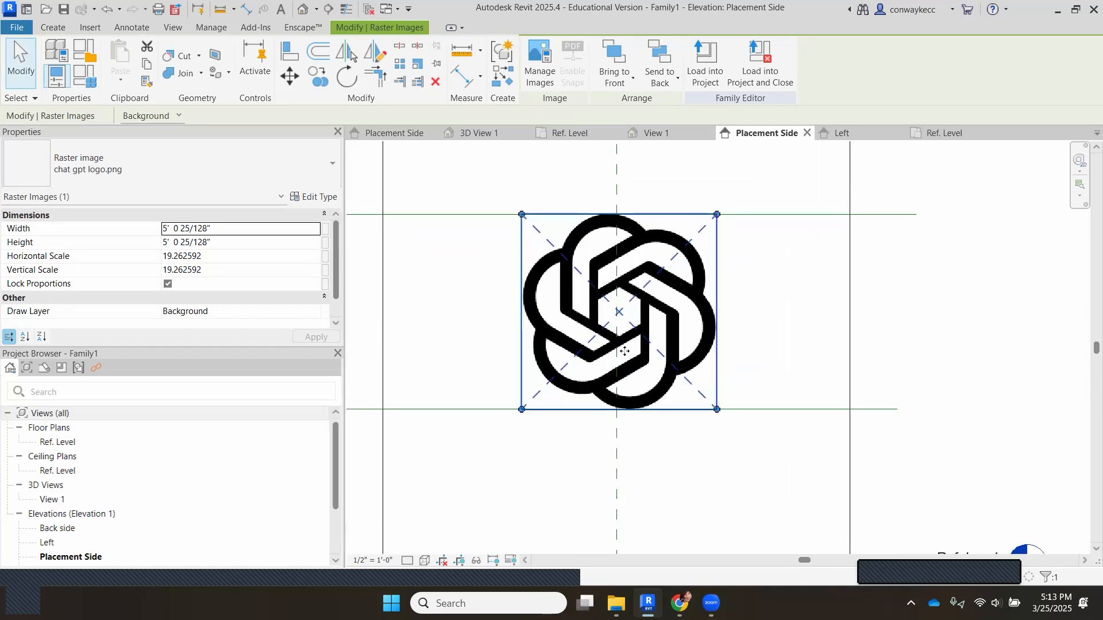
{"action": "scroll", "coordinate": [625, 351], "scroll_direction": "up", "scroll_amount": 1}
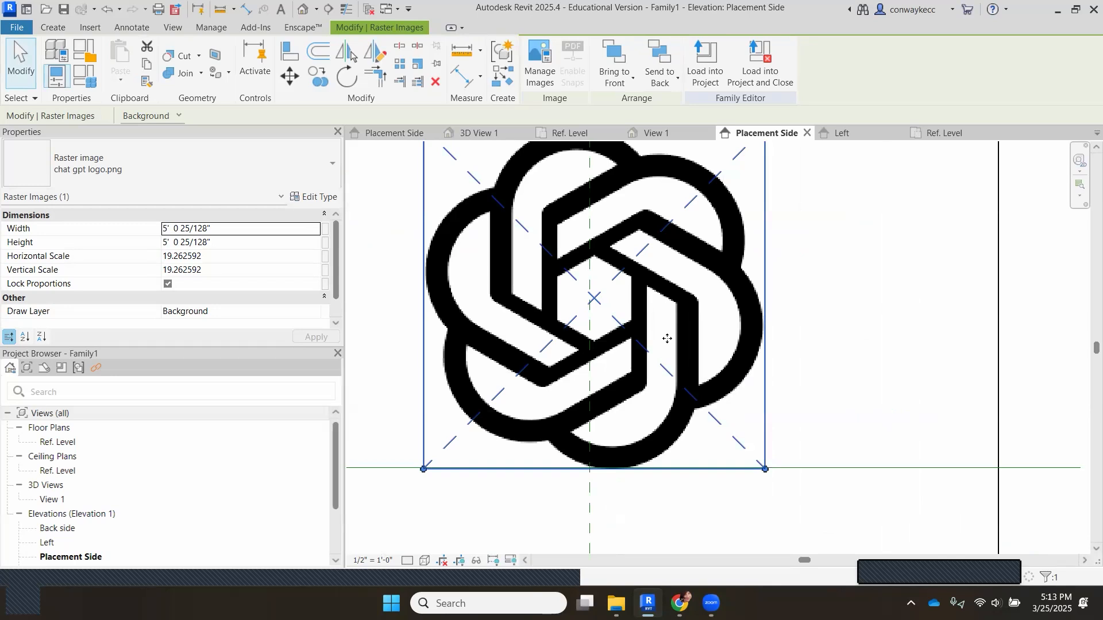
{"action": "scroll", "coordinate": [667, 339], "scroll_direction": "down", "scroll_amount": 2}
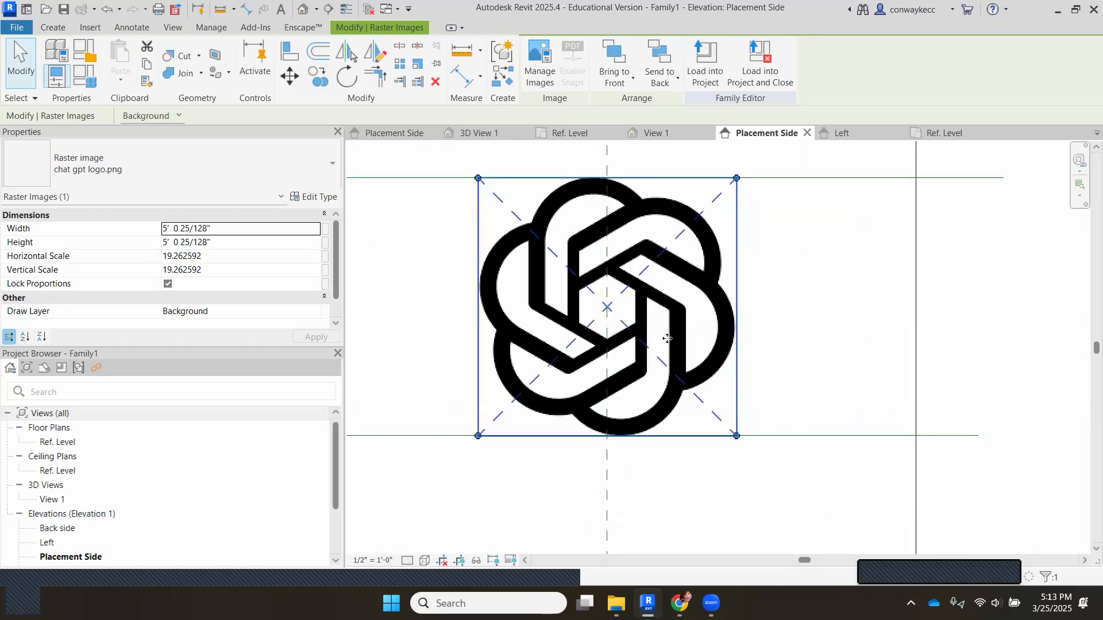
{"action": "scroll", "coordinate": [556, 237], "scroll_direction": "down", "scroll_amount": 2}
Start an extrusion on the wall and trace a vertical line along the outer edge of the logo's upper-left petal
{"action": "left_click", "coordinate": [872, 306]}
{"action": "middle_click_drag", "start_coordinate": [639, 294], "coordinate": [643, 312]}
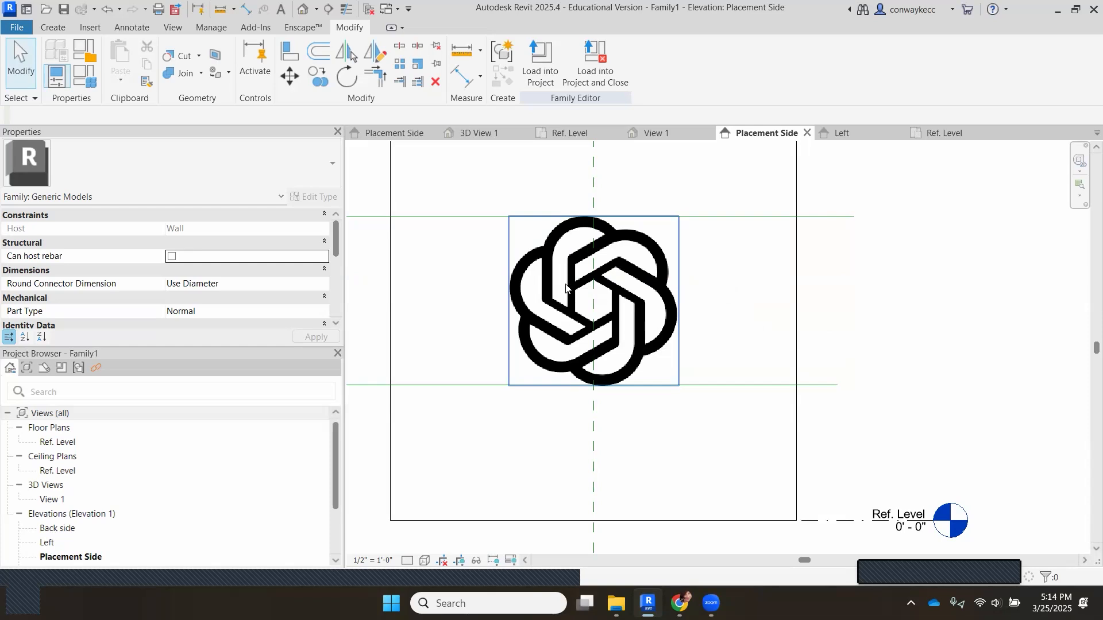
{"action": "left_click", "coordinate": [56, 28]}
{"action": "left_click", "coordinate": [123, 63]}
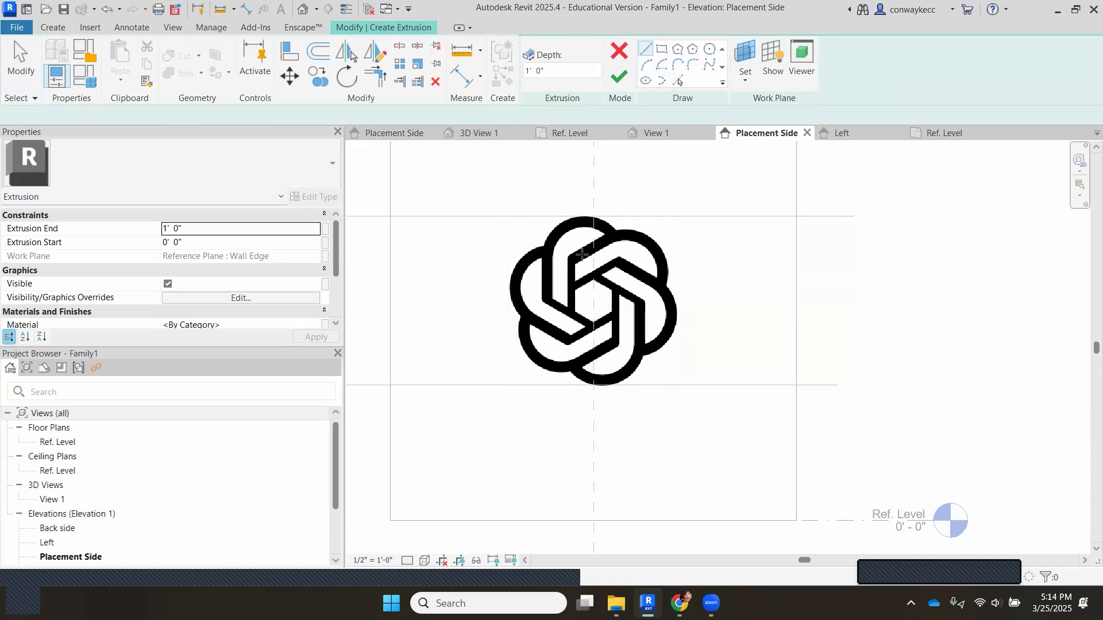
{"action": "scroll", "coordinate": [521, 336], "scroll_direction": "up", "scroll_amount": 3}
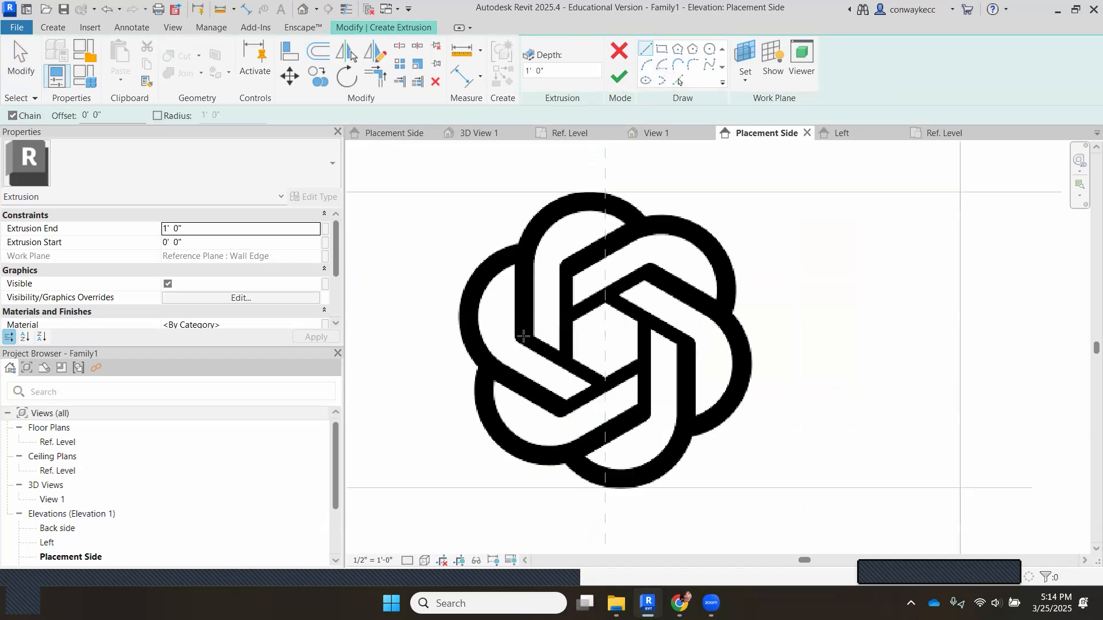
{"action": "left_click", "coordinate": [524, 336]}
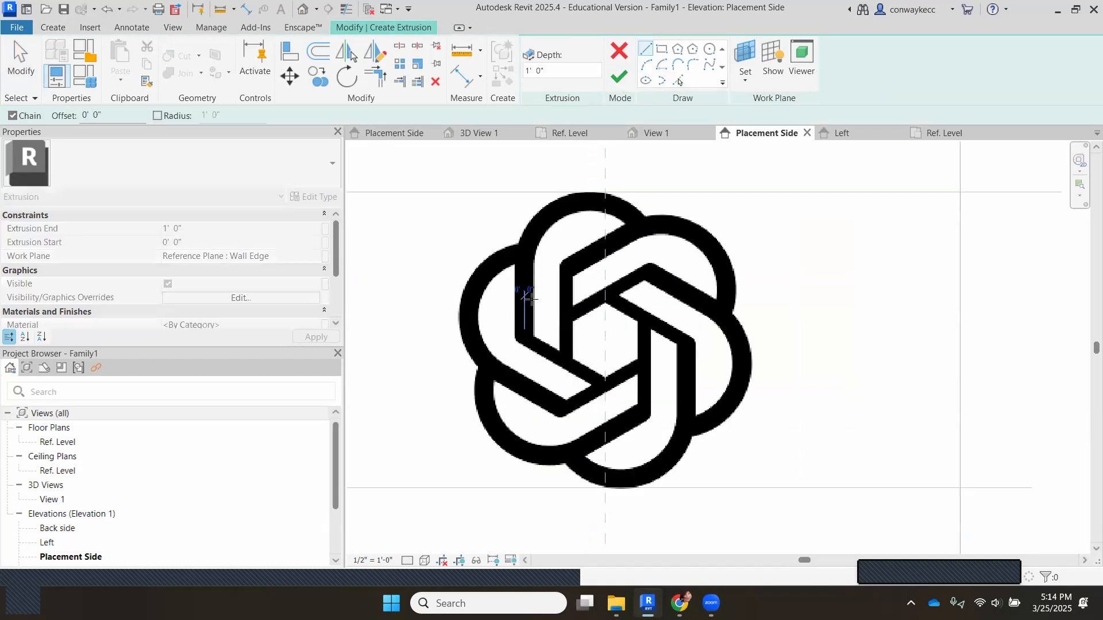
{"action": "left_click", "coordinate": [525, 252]}
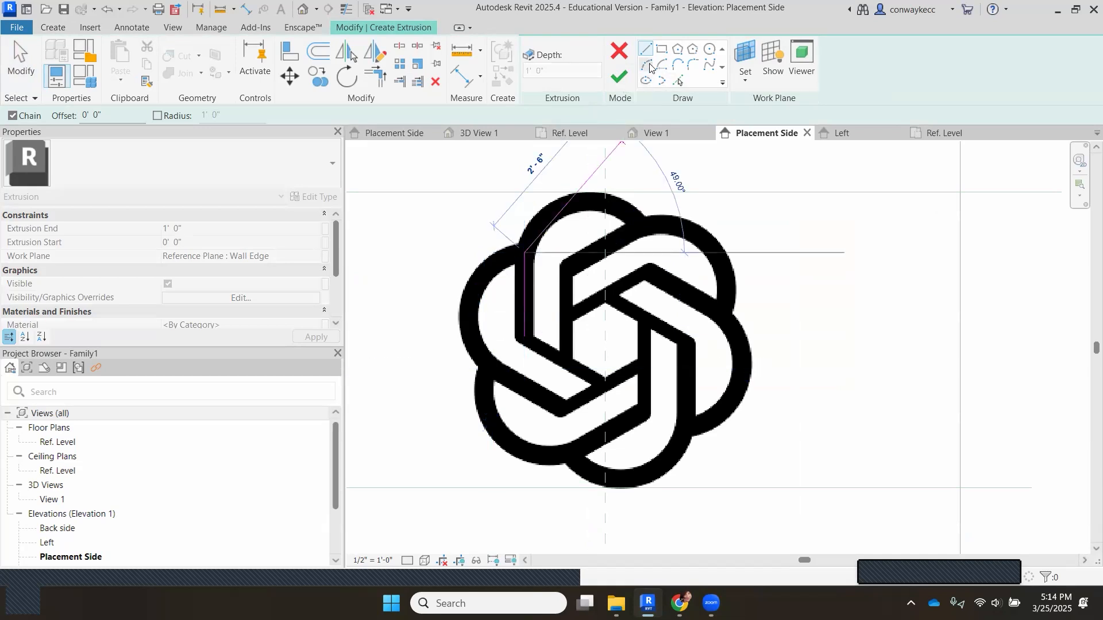
Continue the profile with a three-point arc over the top of the petal, with a radius of about 1' 1 1/2"
{"action": "left_click", "coordinate": [646, 64]}
{"action": "left_click", "coordinate": [608, 202]}
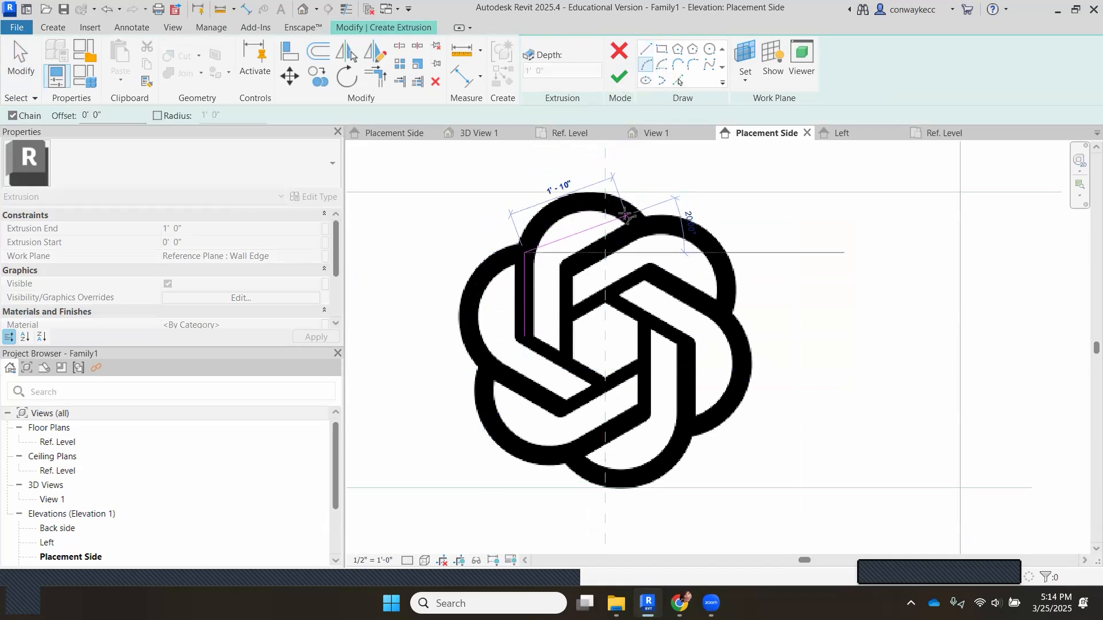
{"action": "scroll", "coordinate": [559, 212], "scroll_direction": "up", "scroll_amount": 2}
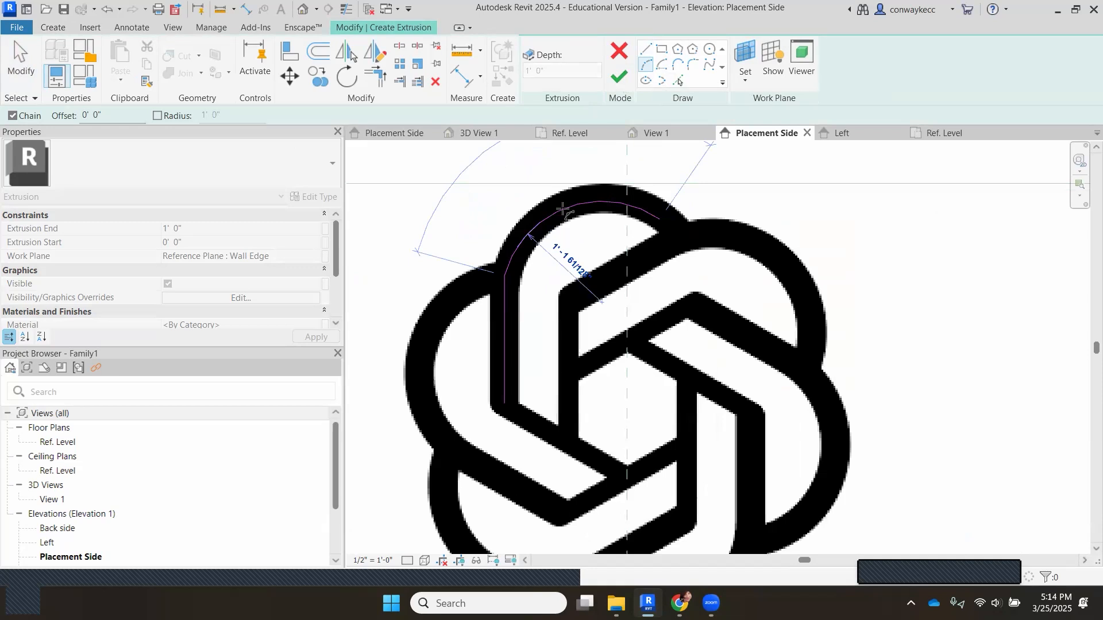
{"action": "left_click", "coordinate": [565, 208]}
{"action": "left_click", "coordinate": [646, 49]}
{"action": "scroll", "coordinate": [673, 224], "scroll_direction": "up", "scroll_amount": 1}
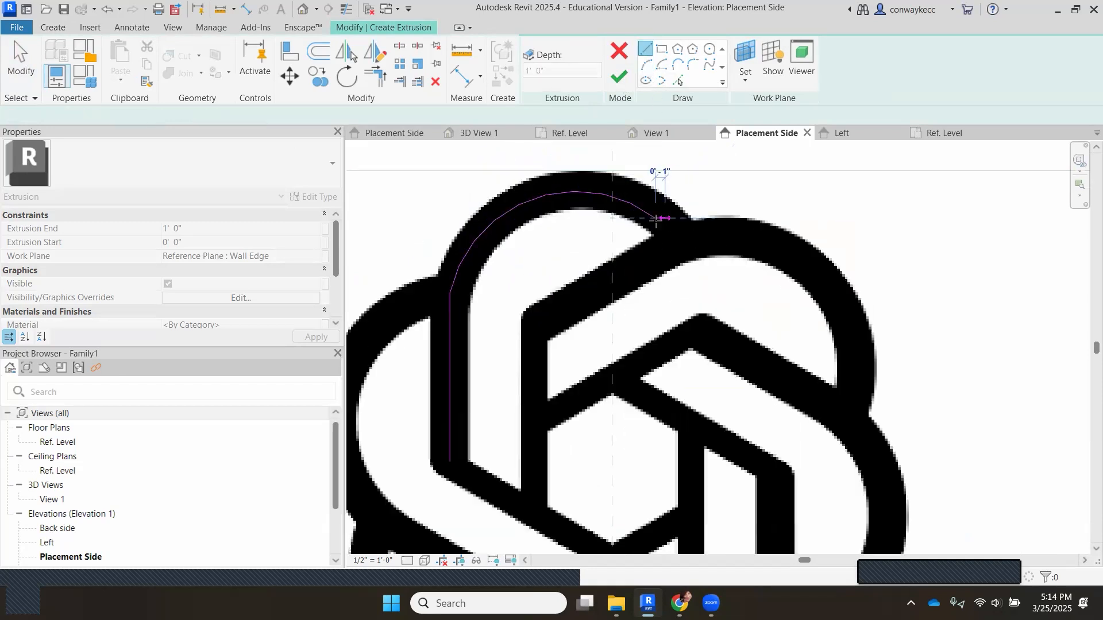
{"action": "left_click", "coordinate": [659, 221]}
{"action": "key", "text": "Escape"}
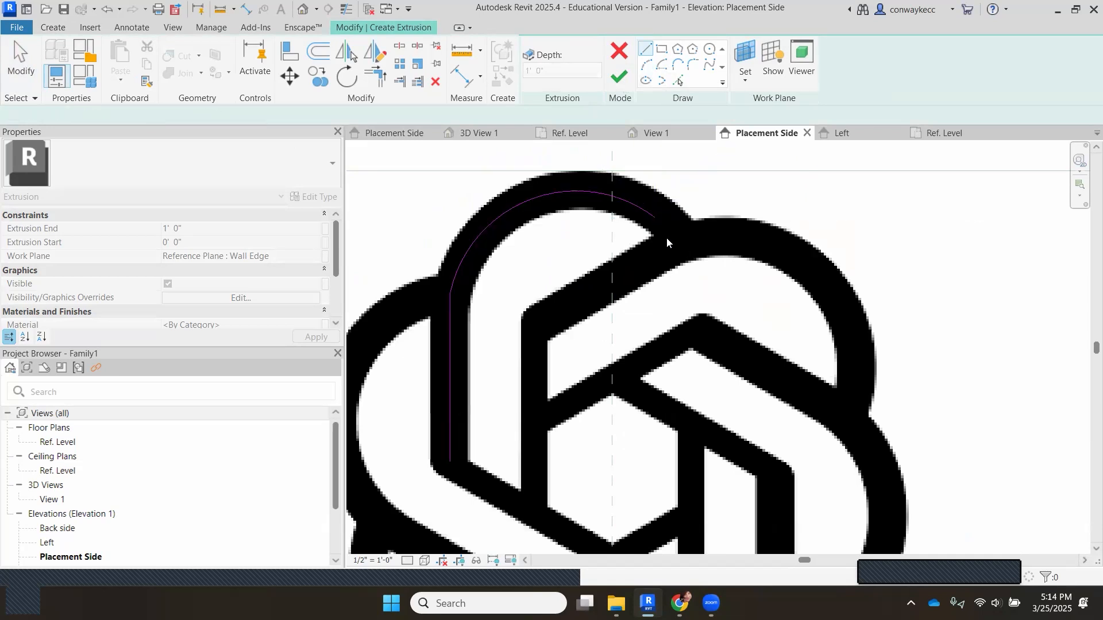
{"action": "key", "text": "Escape"}
Close the petal profile with straight lines along its inner edges back to the starting point, and finish the extrusion at 1' 0" depth
{"action": "key", "text": "l"}
{"action": "key", "text": "i"}
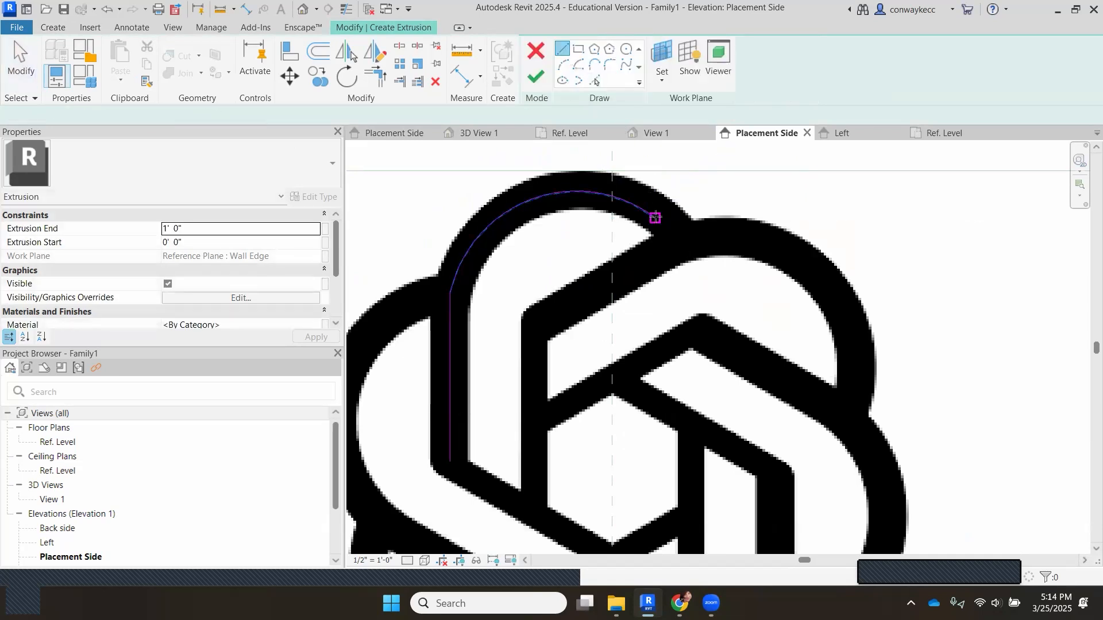
{"action": "left_click", "coordinate": [657, 219]}
{"action": "left_click", "coordinate": [678, 242]}
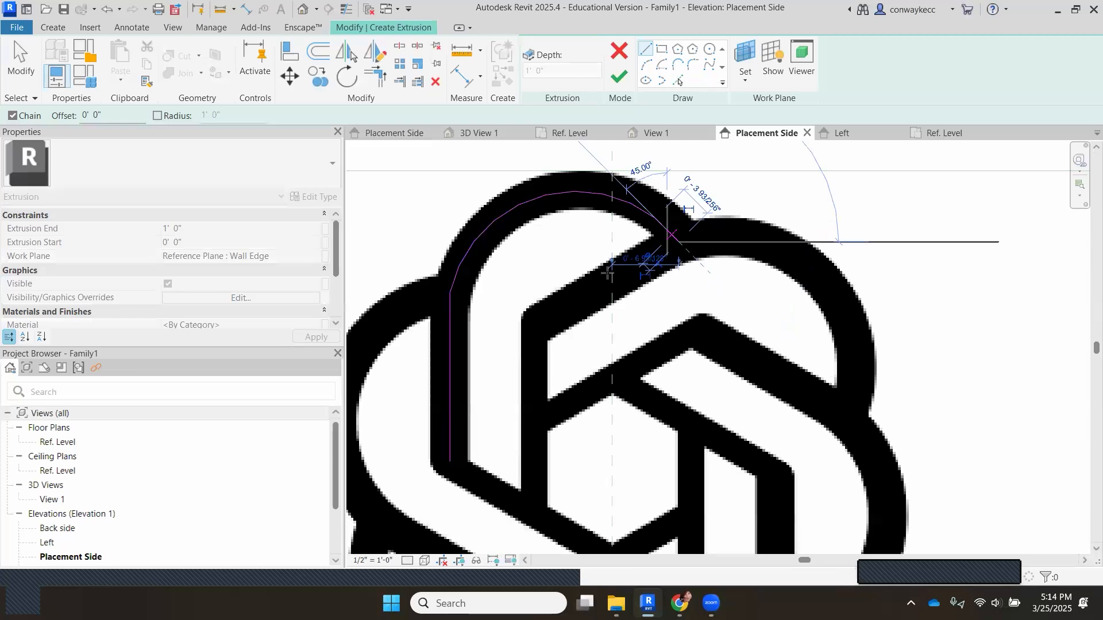
{"action": "left_click", "coordinate": [536, 322]}
{"action": "scroll", "coordinate": [537, 322], "scroll_direction": "down", "scroll_amount": 1}
{"action": "scroll", "coordinate": [534, 420], "scroll_direction": "up", "scroll_amount": 3}
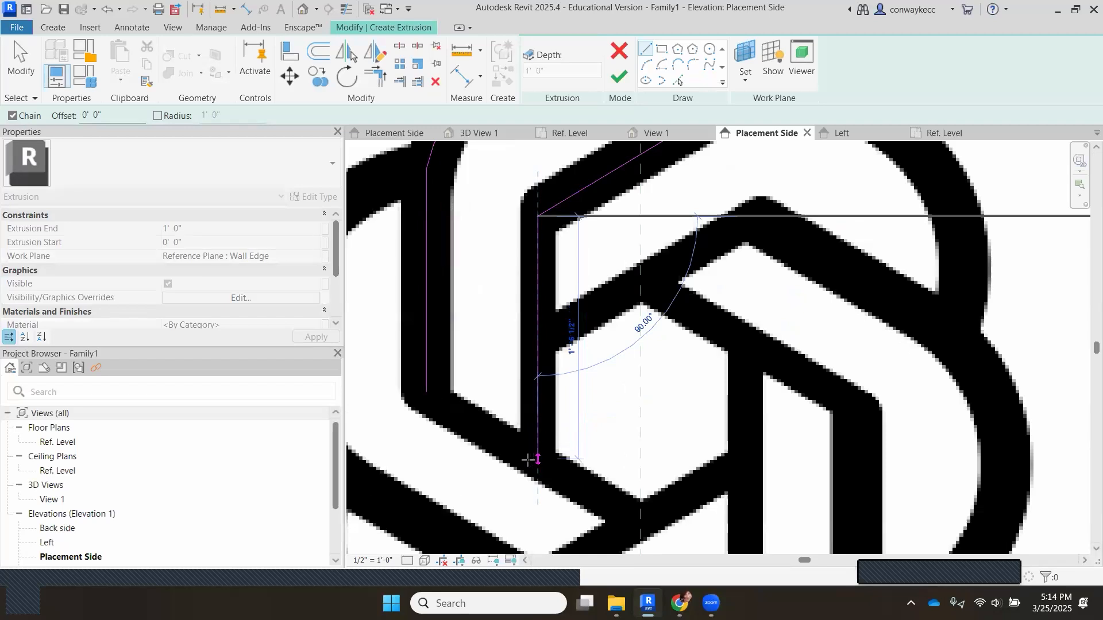
{"action": "left_click", "coordinate": [534, 459]}
{"action": "left_click", "coordinate": [427, 391]}
{"action": "scroll", "coordinate": [494, 368], "scroll_direction": "down", "scroll_amount": 1}
{"action": "scroll", "coordinate": [684, 185], "scroll_direction": "down", "scroll_amount": 2}
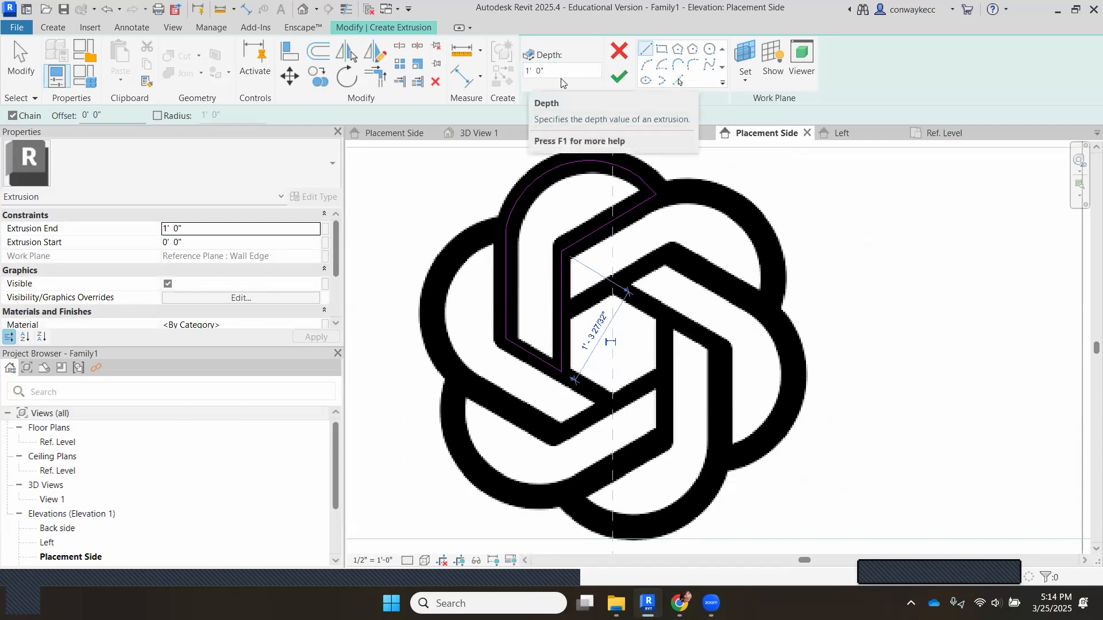
{"action": "left_click", "coordinate": [619, 77]}
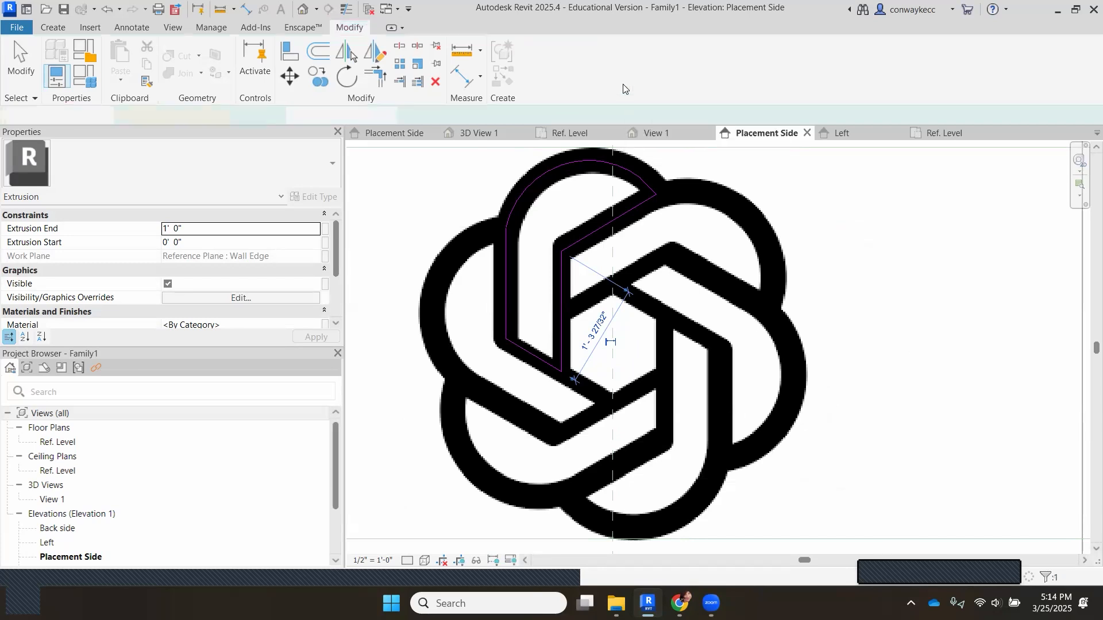
Open the View 1 3D view and clear the extrusion selection
{"action": "scroll", "coordinate": [672, 376], "scroll_direction": "down", "scroll_amount": 5}
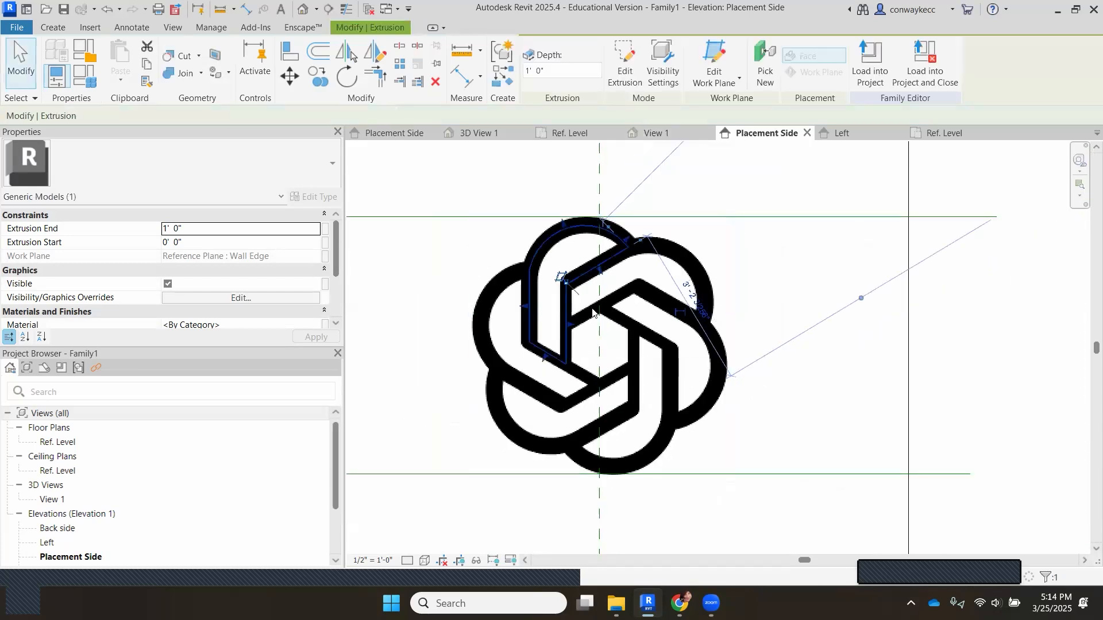
{"action": "scroll", "coordinate": [77, 497], "scroll_direction": "down", "scroll_amount": 2}
{"action": "scroll", "coordinate": [80, 501], "scroll_direction": "up", "scroll_amount": 2}
{"action": "scroll", "coordinate": [80, 500], "scroll_direction": "down", "scroll_amount": 2}
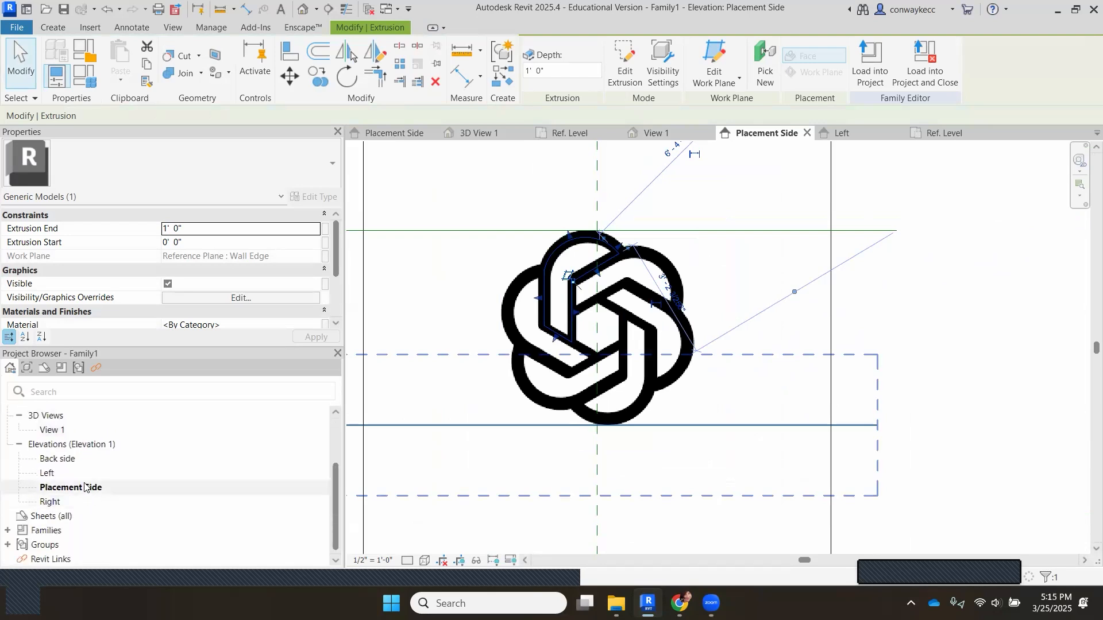
{"action": "scroll", "coordinate": [80, 494], "scroll_direction": "up", "scroll_amount": 2}
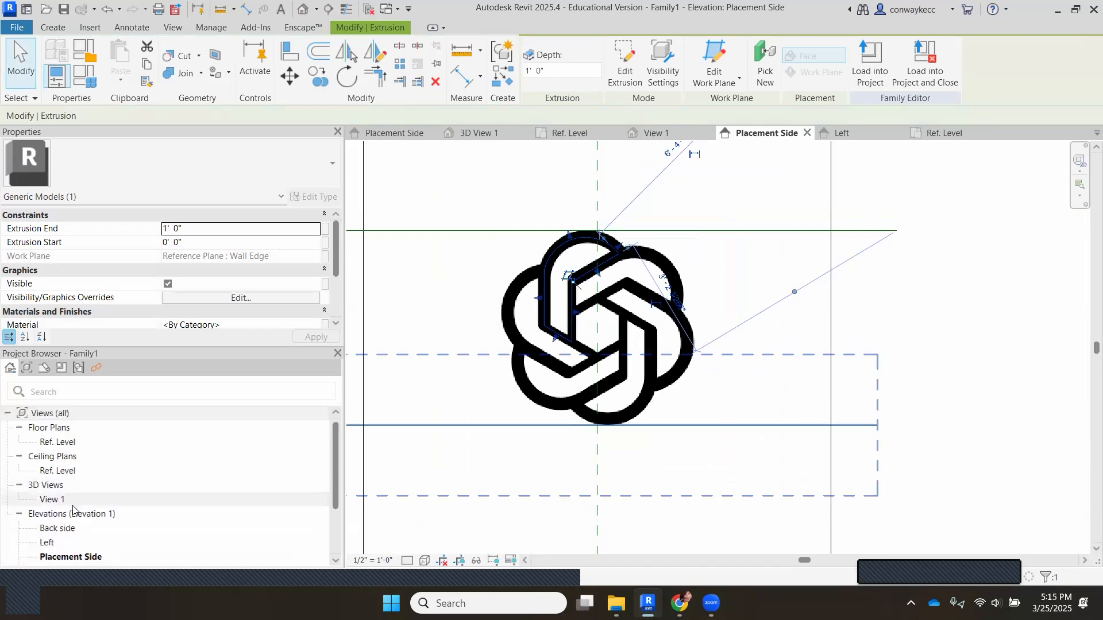
{"action": "double_click", "coordinate": [52, 499]}
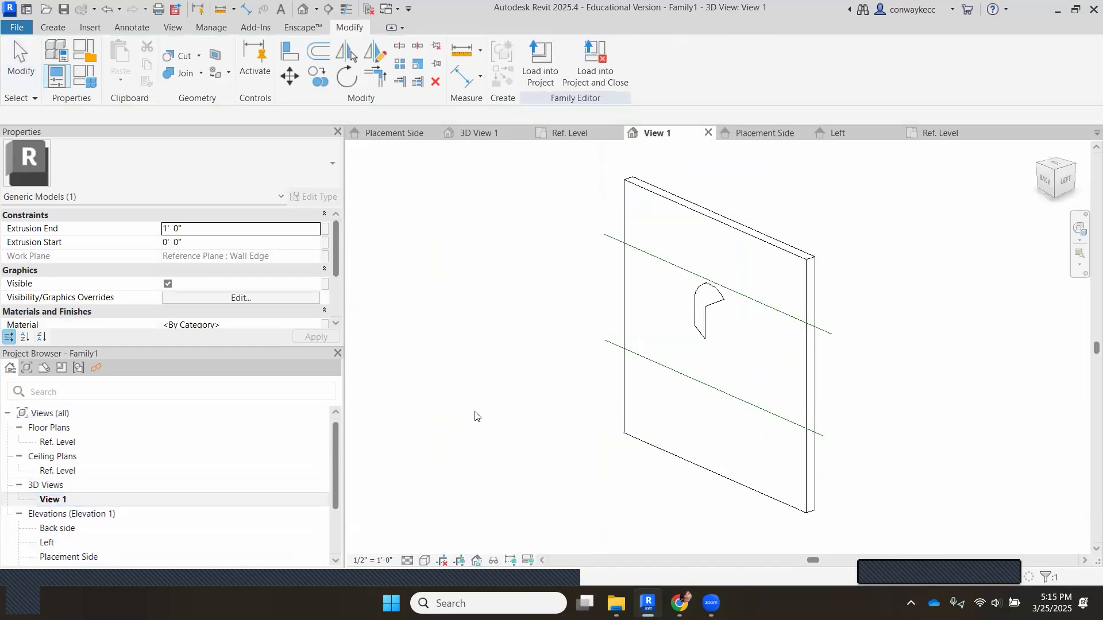
{"action": "left_click", "coordinate": [875, 379]}
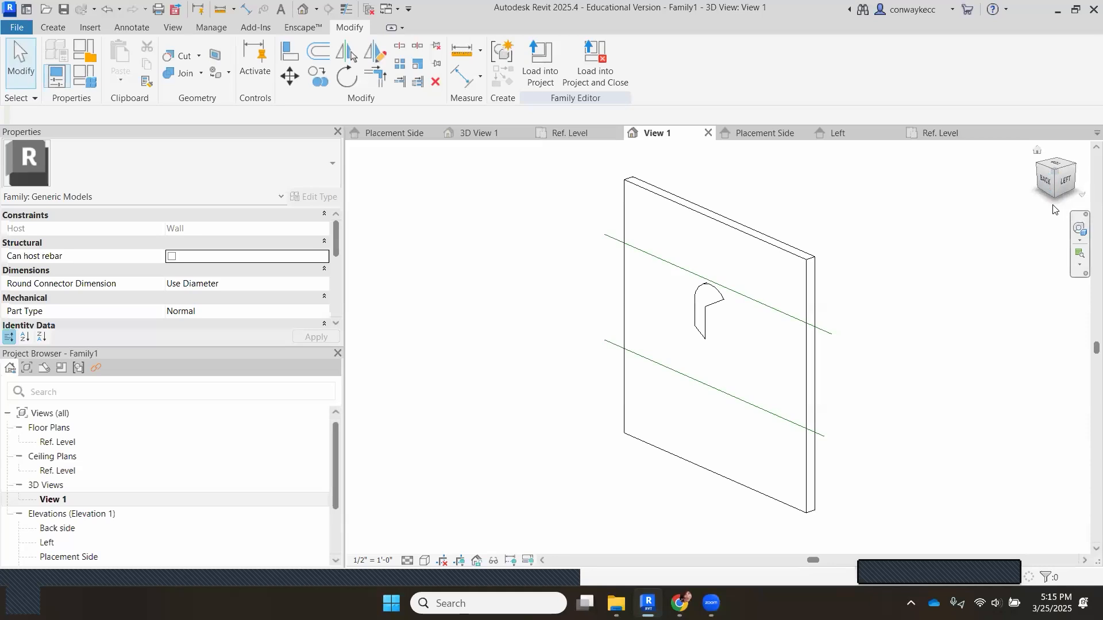
Orbit around the wall in 3D to examine how the extruded petal sits relative to the wall faces
{"action": "left_click_drag", "start_coordinate": [1055, 202], "coordinate": [879, 207]}
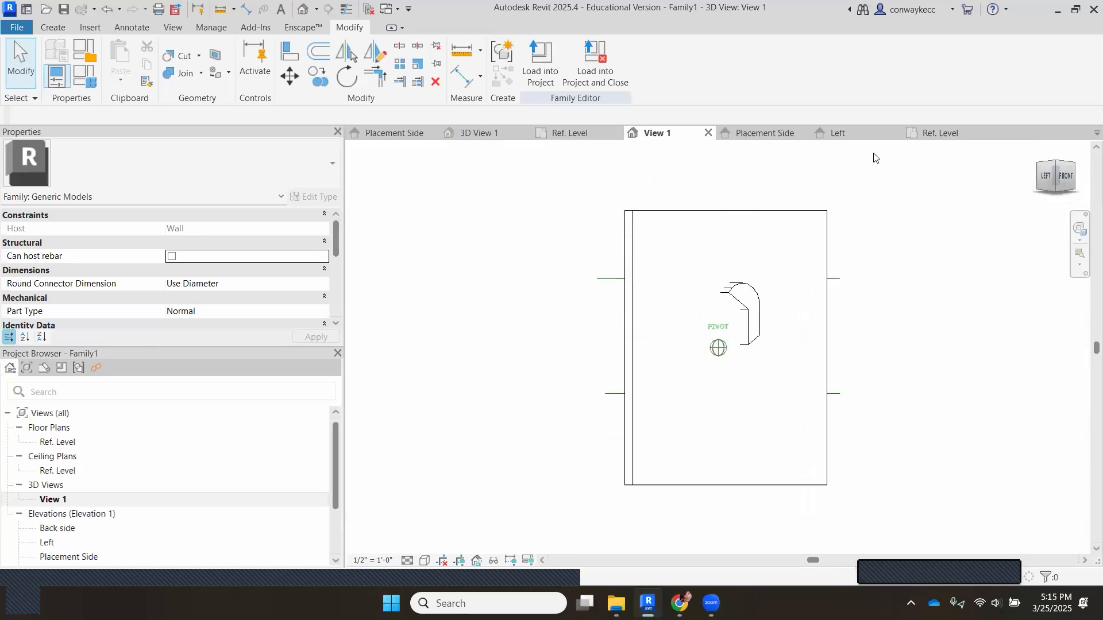
{"action": "left_click", "coordinate": [1039, 191]}
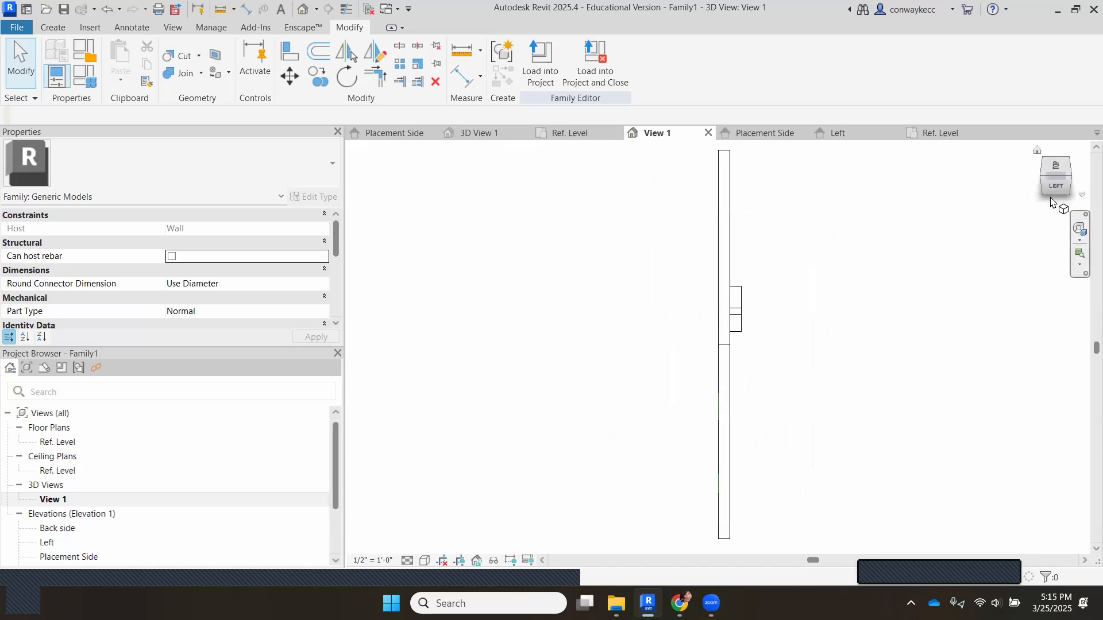
{"action": "left_click", "coordinate": [1054, 201]}
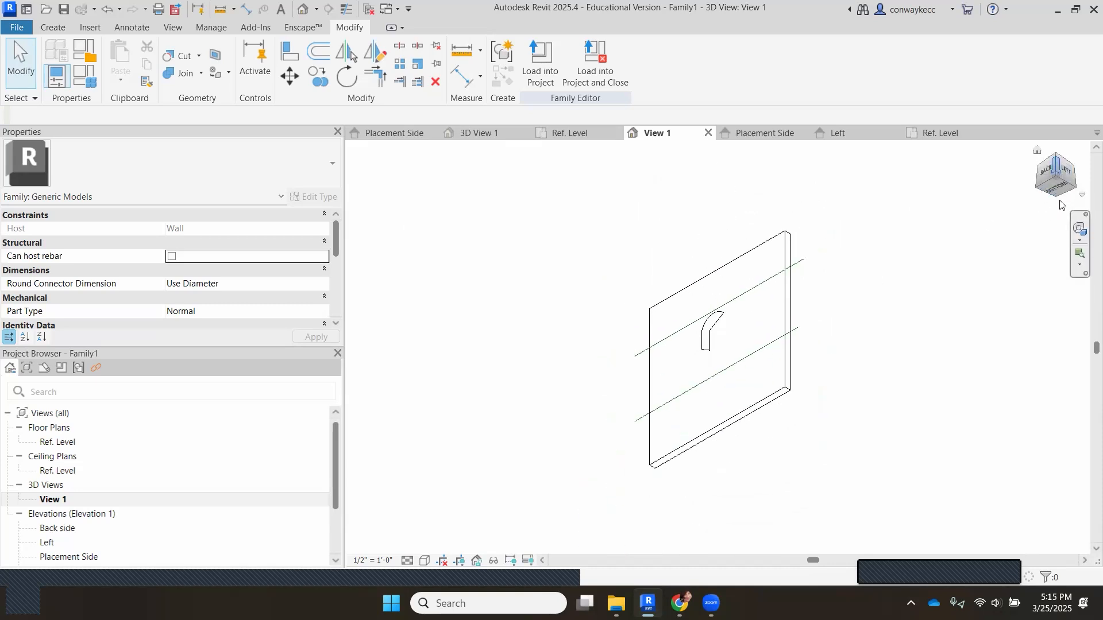
{"action": "left_click", "coordinate": [1057, 168]}
{"action": "left_click_drag", "start_coordinate": [1072, 226], "coordinate": [1081, 252]}
{"action": "scroll", "coordinate": [658, 395], "scroll_direction": "up", "scroll_amount": 1}
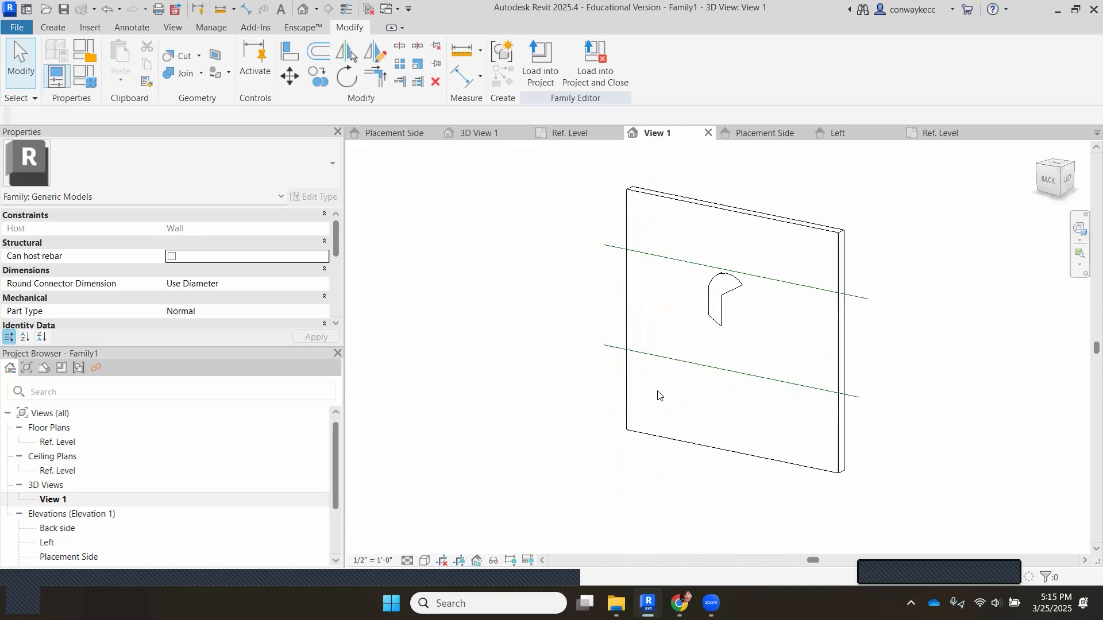
{"action": "scroll", "coordinate": [627, 379], "scroll_direction": "up", "scroll_amount": 1}
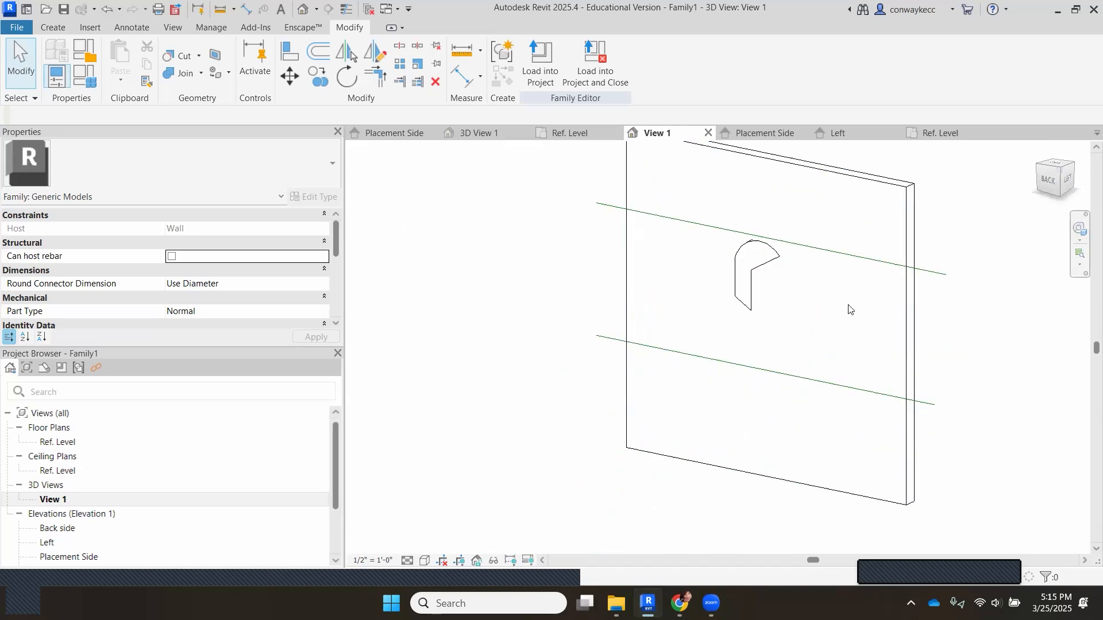
{"action": "left_click_drag", "start_coordinate": [1061, 197], "coordinate": [1045, 196]}
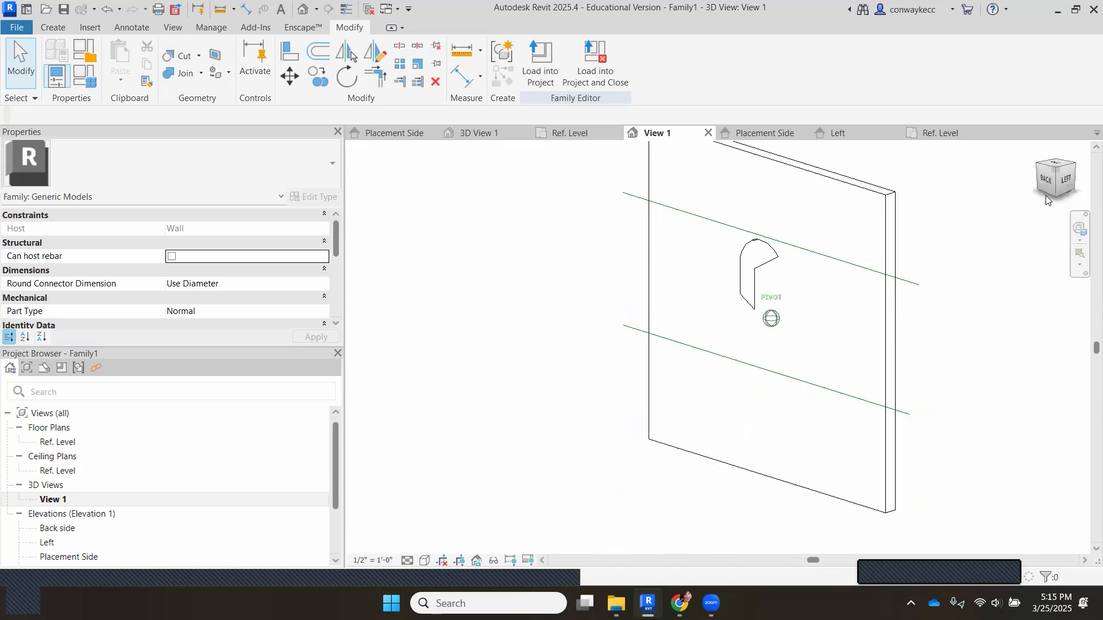
From the left side, stretch the petal extrusion's start out of the wall to -0' 10 169/256" and pull its end back to 0' 6"
{"action": "left_click", "coordinate": [764, 271]}
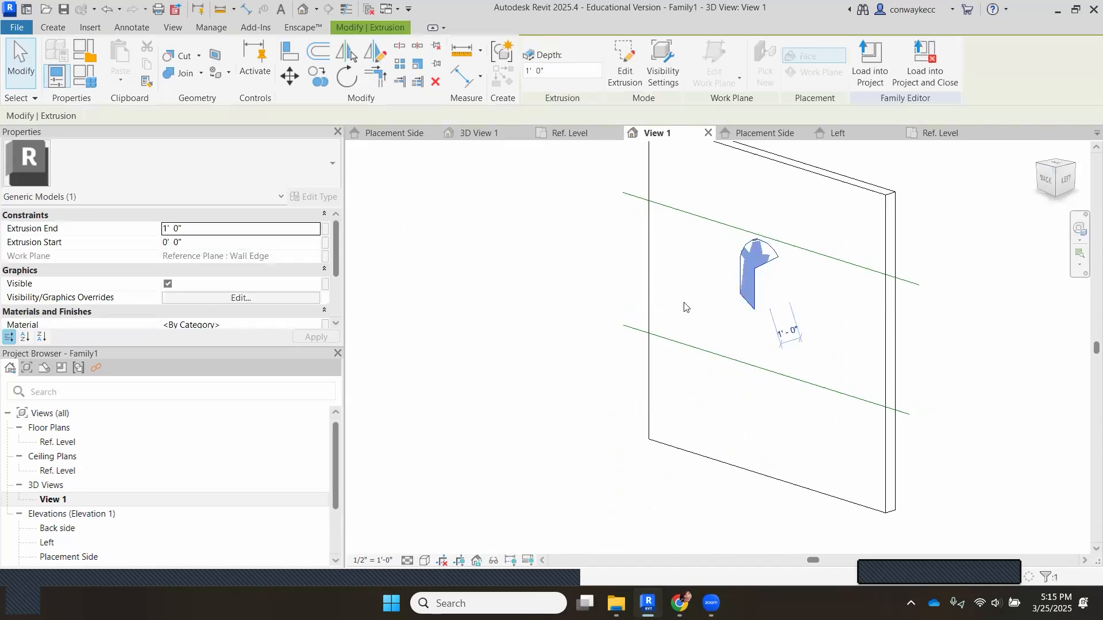
{"action": "scroll", "coordinate": [871, 216], "scroll_direction": "down", "scroll_amount": 1}
{"action": "mouse_move", "coordinate": [1075, 216]}
{"action": "left_mouse_down"}
{"action": "mouse_move", "coordinate": [924, 196]}
{"action": "mouse_move", "coordinate": [983, 256]}
{"action": "left_mouse_up"}
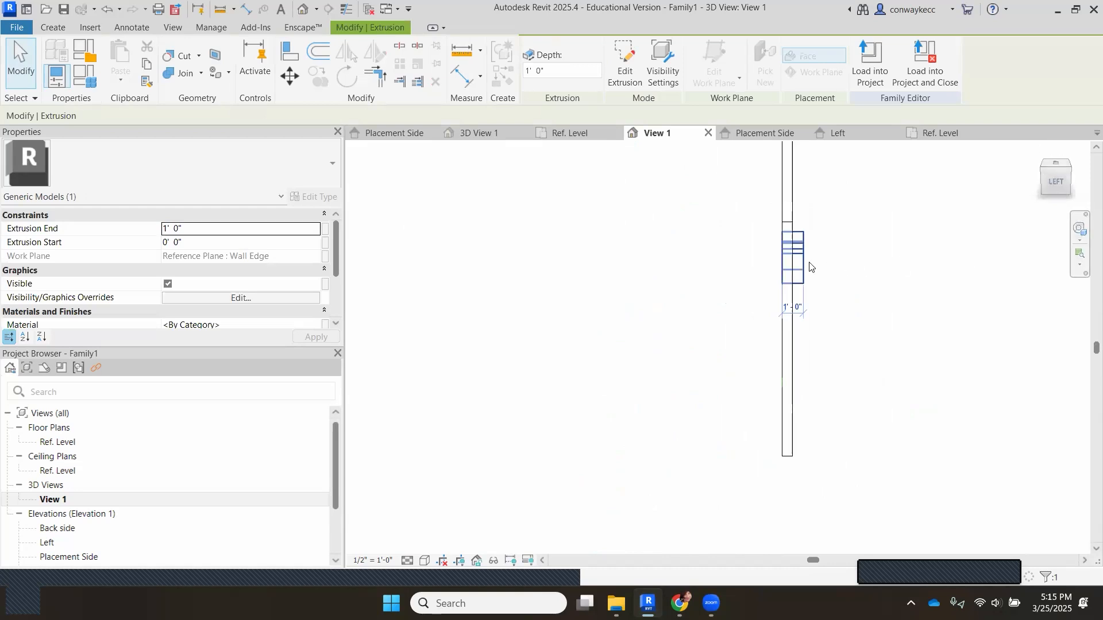
{"action": "scroll", "coordinate": [761, 270], "scroll_direction": "up", "scroll_amount": 2}
{"action": "left_click_drag", "start_coordinate": [789, 262], "coordinate": [758, 256]}
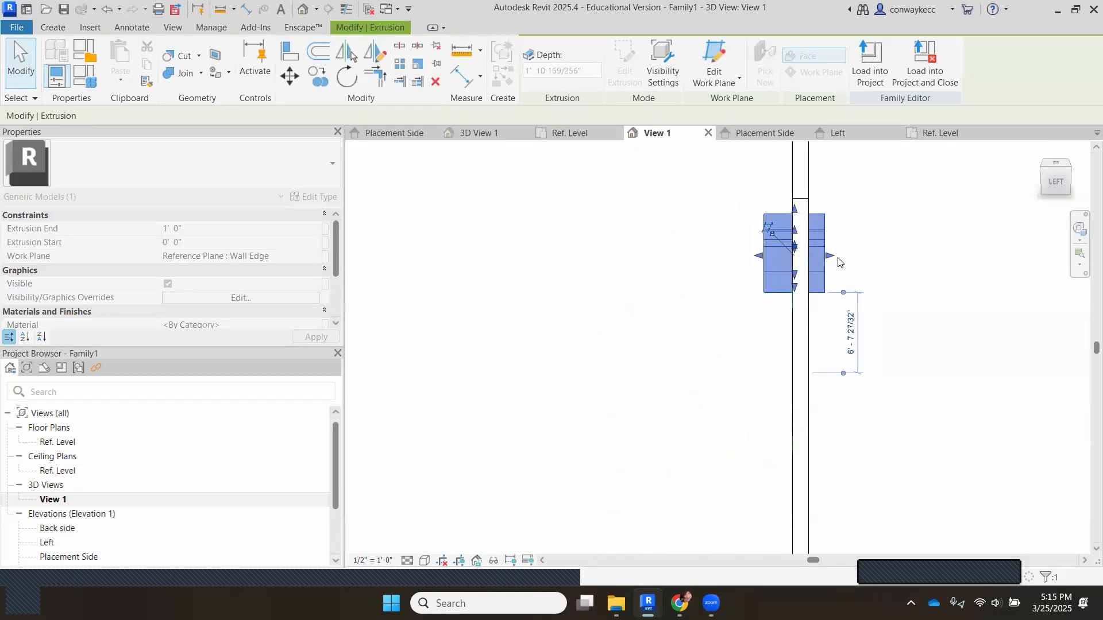
{"action": "left_click_drag", "start_coordinate": [834, 257], "coordinate": [799, 258]}
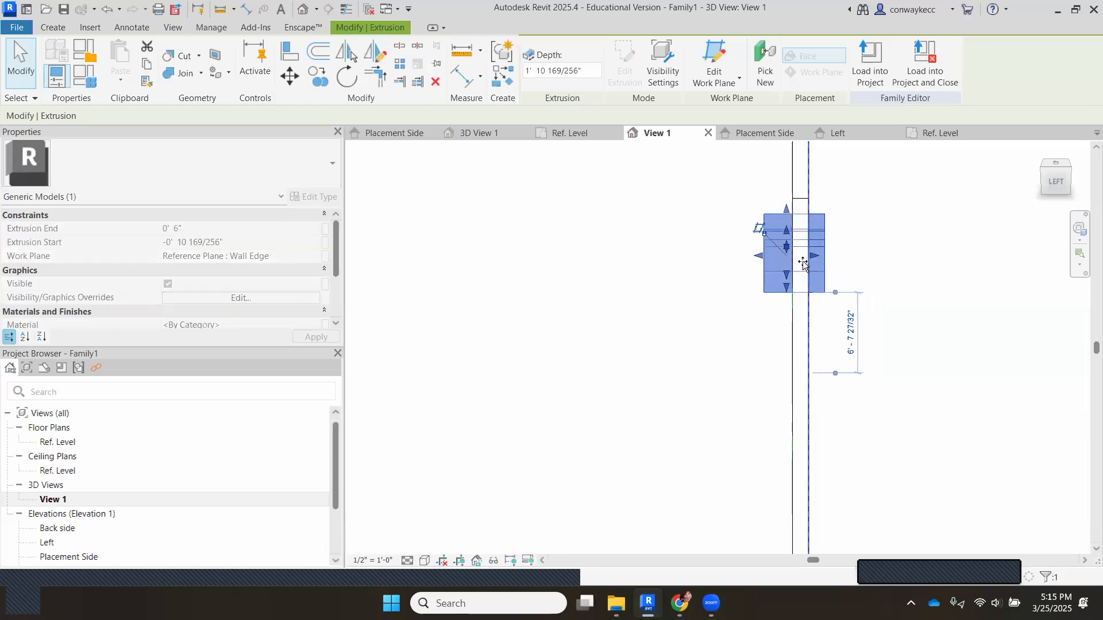
Check the resized extrusion in an angled 3D view and open the family's Ref. Level floor plan
{"action": "left_click", "coordinate": [714, 360]}
{"action": "left_click", "coordinate": [1043, 194]}
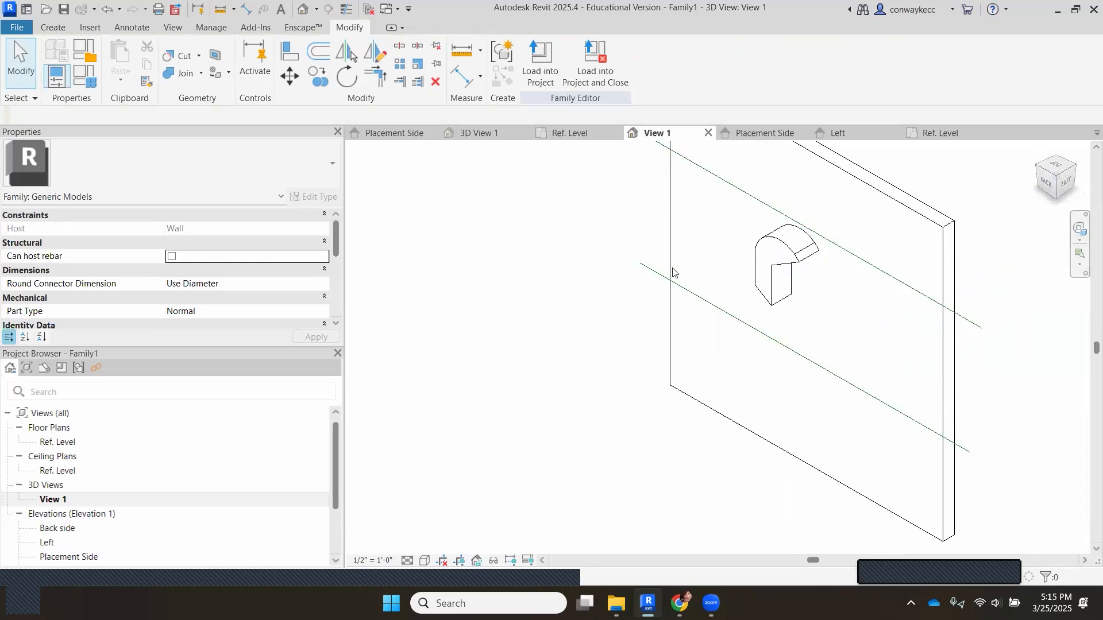
{"action": "left_click", "coordinate": [1036, 192]}
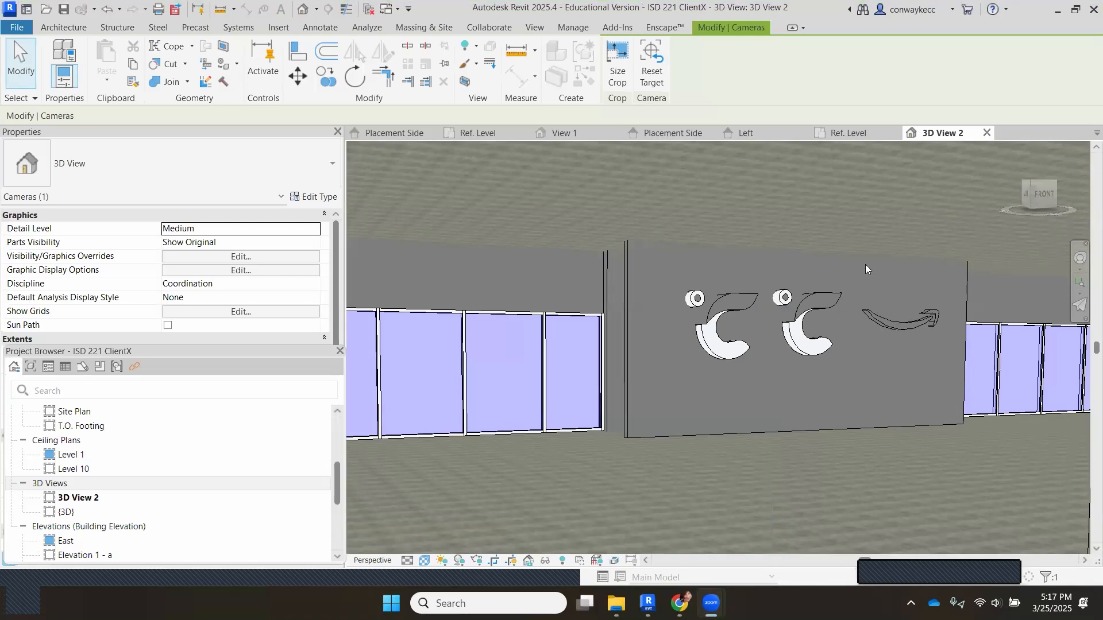
{"action": "left_click", "coordinate": [850, 133]}
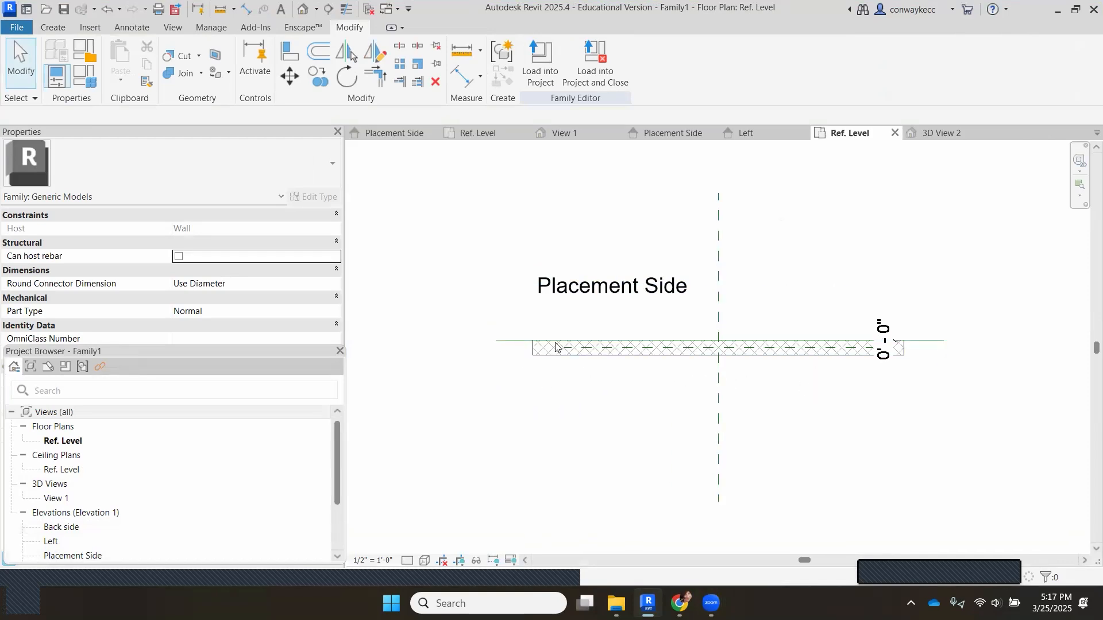
Review the petal extrusion and logo in the family's floor plan, Left and Placement Side elevations, and an orbited View 1
{"action": "scroll", "coordinate": [555, 346], "scroll_direction": "down", "scroll_amount": 2}
{"action": "scroll", "coordinate": [603, 389], "scroll_direction": "up", "scroll_amount": 1}
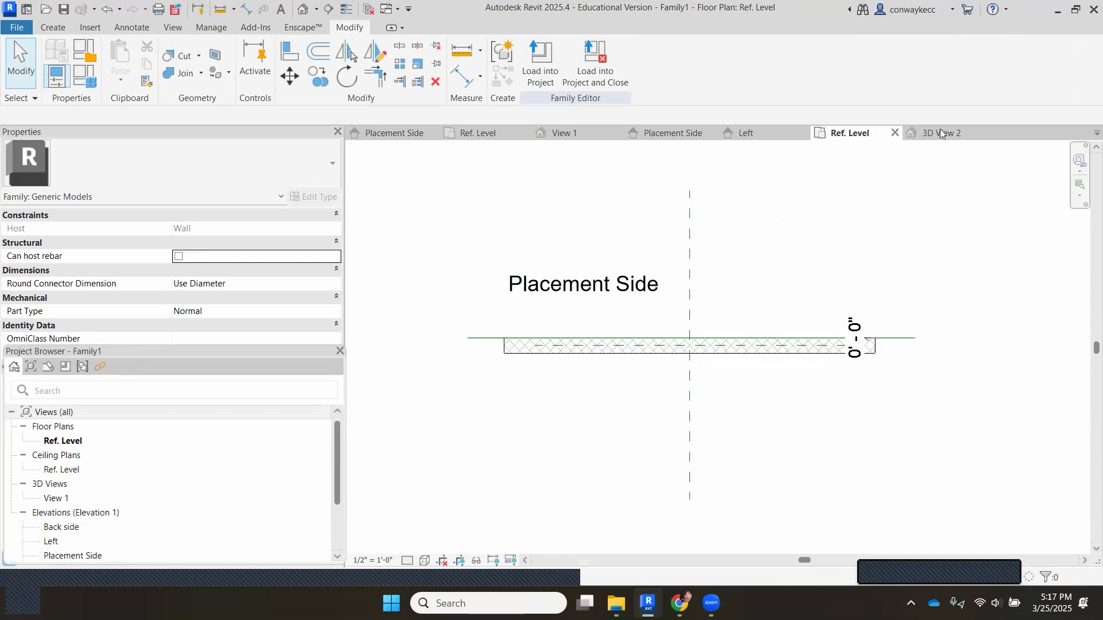
{"action": "left_click", "coordinate": [766, 134]}
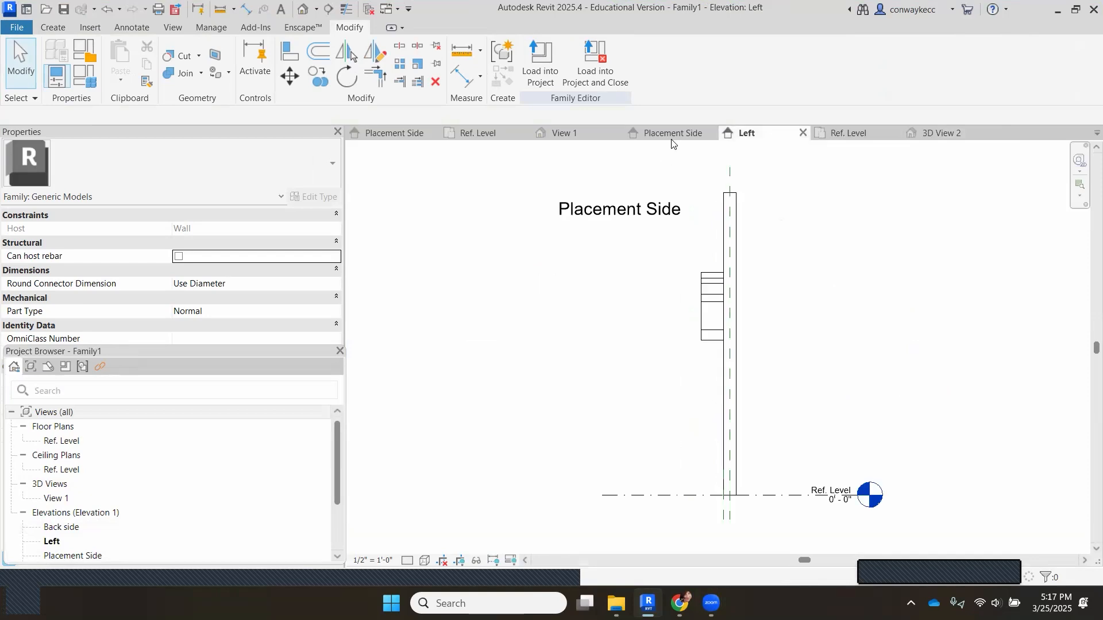
{"action": "left_click", "coordinate": [673, 135]}
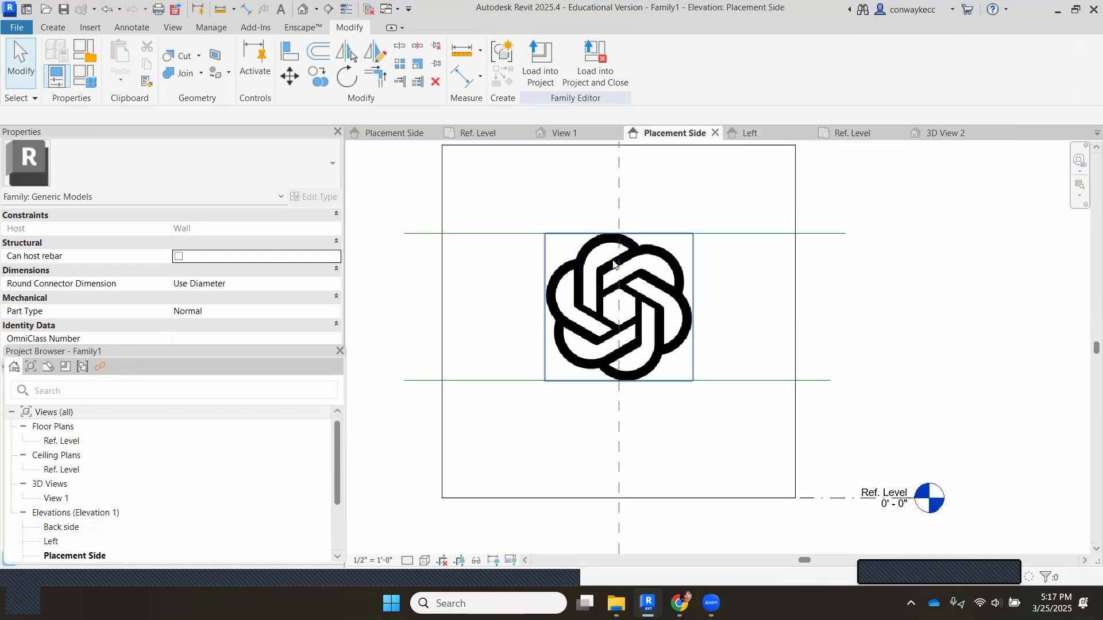
{"action": "scroll", "coordinate": [641, 248], "scroll_direction": "down", "scroll_amount": 1}
{"action": "scroll", "coordinate": [80, 523], "scroll_direction": "down", "scroll_amount": 2}
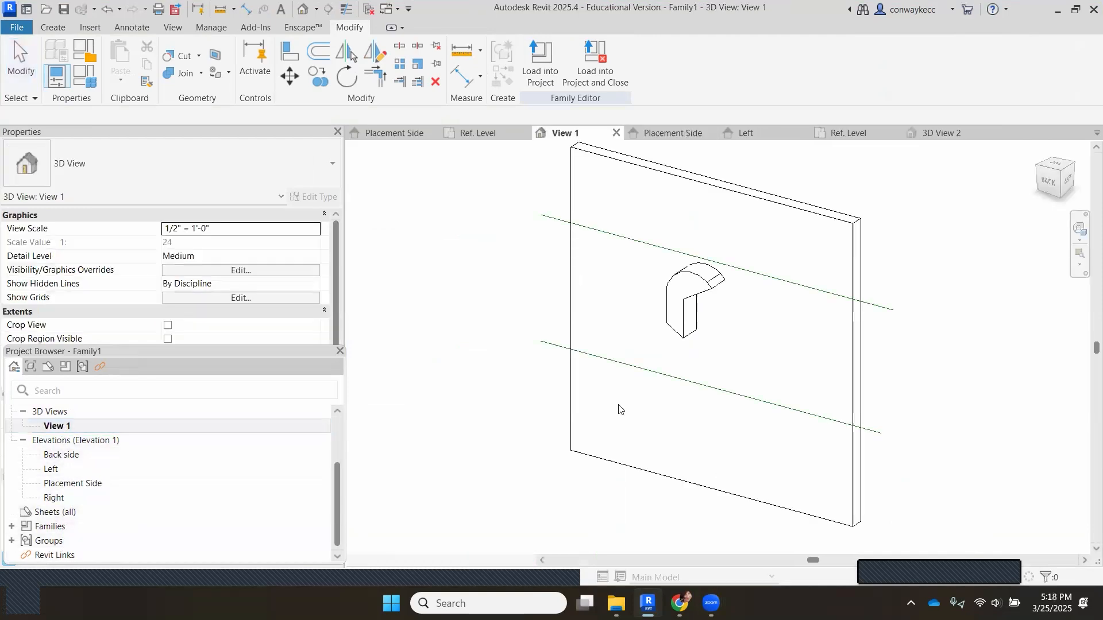
{"action": "middle_click_drag", "start_coordinate": [1076, 202], "coordinate": [1052, 190], "text": "shift"}
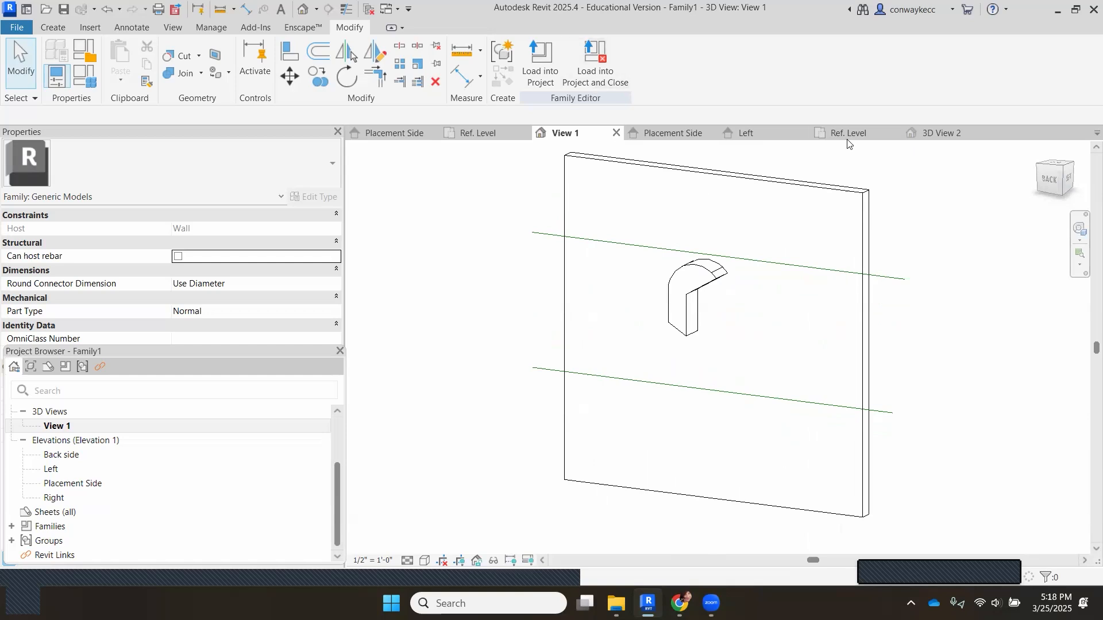
Switch to the ISD 221 ClientX project and examine the wall-mounted logos in 3D View 2 and the Level 10 floor plan
{"action": "left_click", "coordinate": [941, 133]}
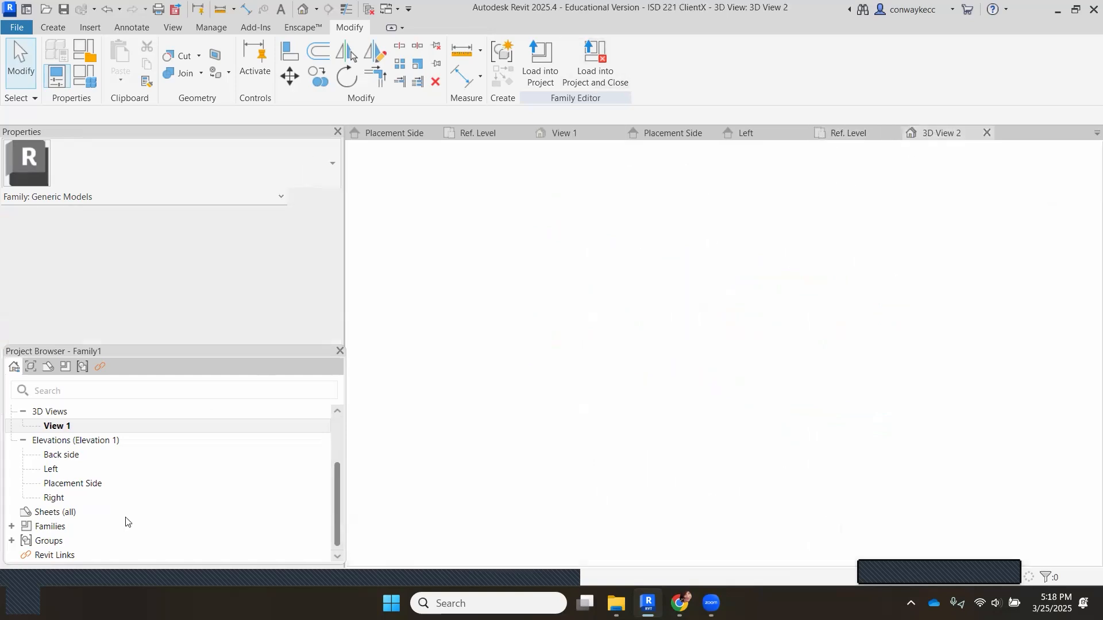
{"action": "scroll", "coordinate": [77, 462], "scroll_direction": "up", "scroll_amount": 3}
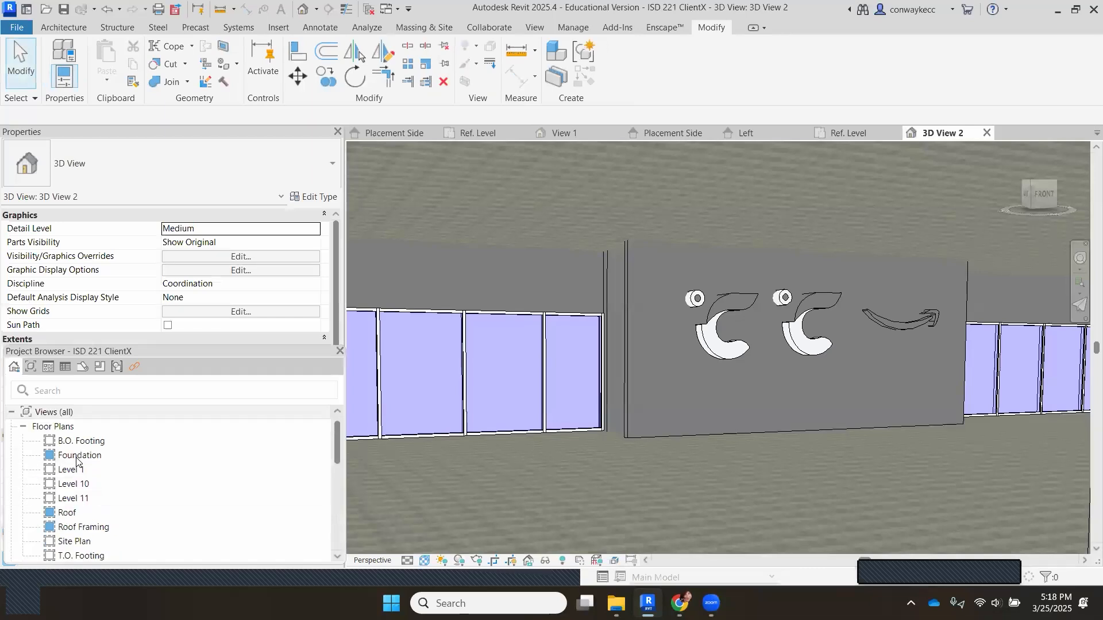
{"action": "left_click", "coordinate": [73, 483]}
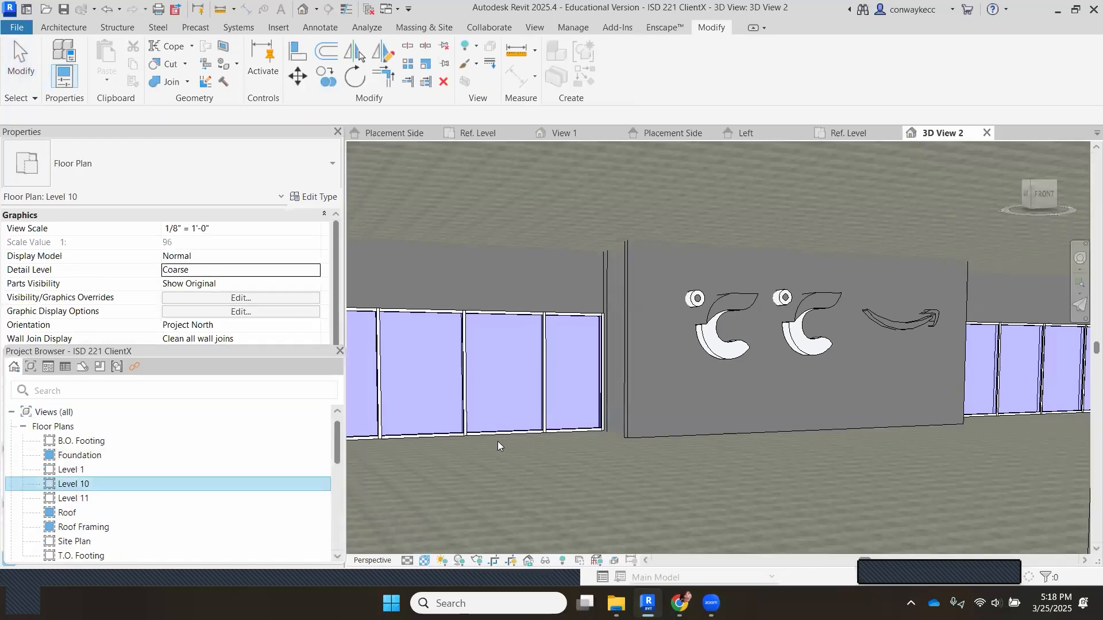
{"action": "scroll", "coordinate": [643, 286], "scroll_direction": "up", "scroll_amount": 2}
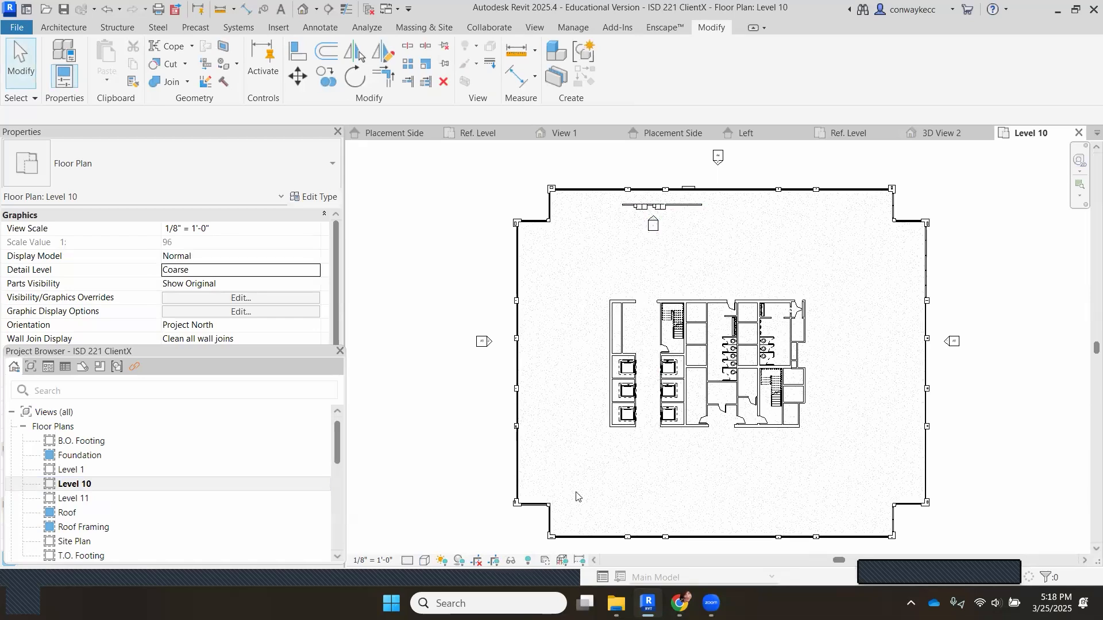
{"action": "scroll", "coordinate": [677, 221], "scroll_direction": "up", "scroll_amount": 5}
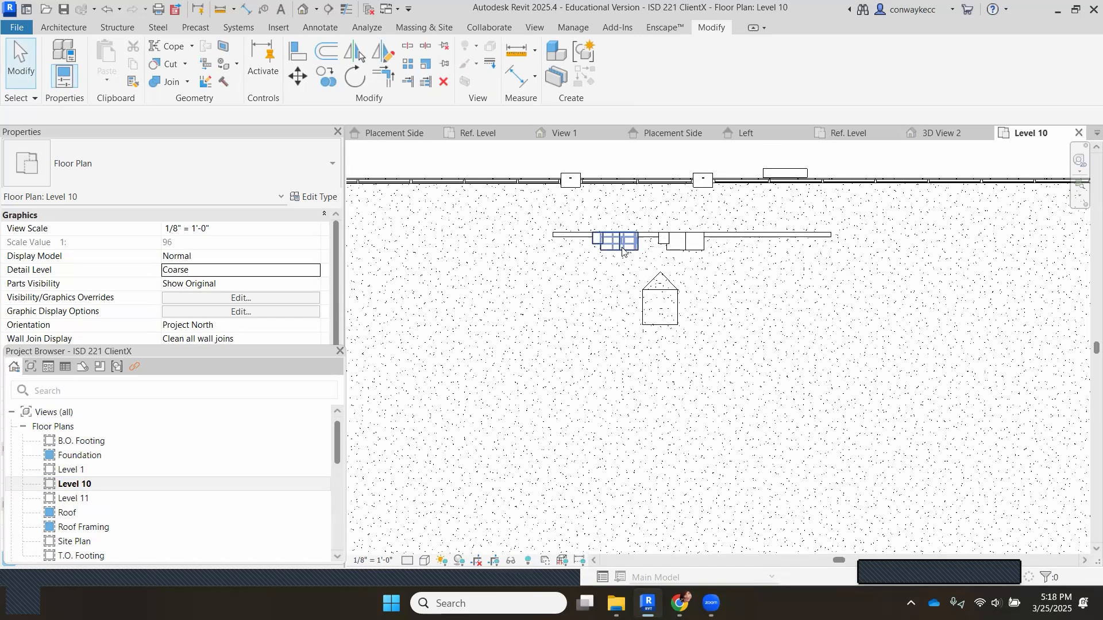
{"action": "scroll", "coordinate": [585, 265], "scroll_direction": "down", "scroll_amount": 2}
{"action": "scroll", "coordinate": [503, 395], "scroll_direction": "down", "scroll_amount": 5}
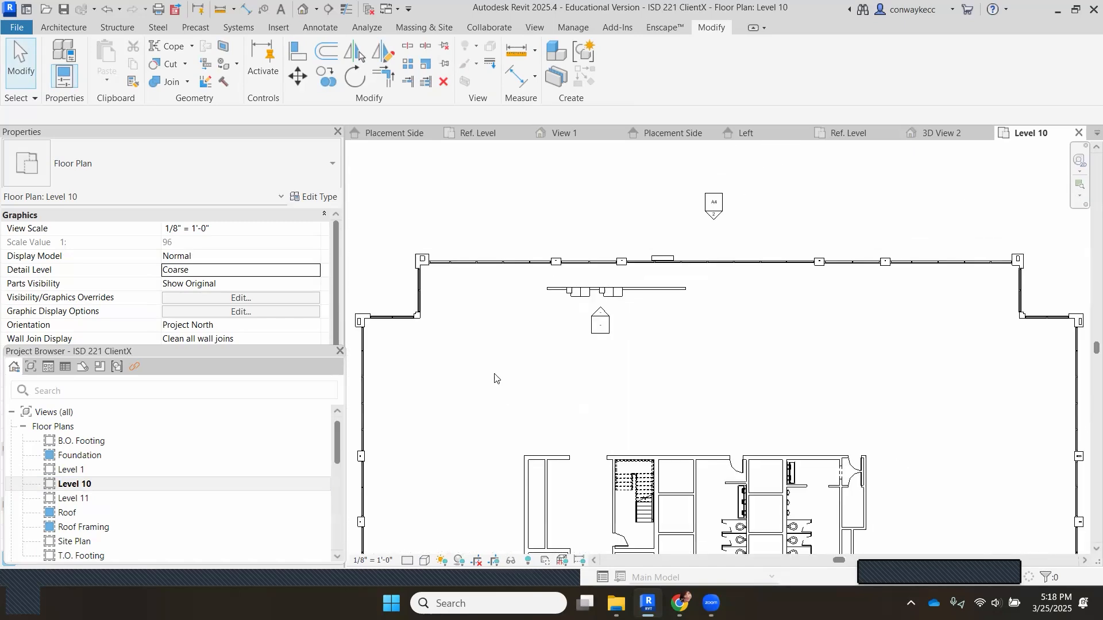
{"action": "scroll", "coordinate": [488, 483], "scroll_direction": "up", "scroll_amount": 3}
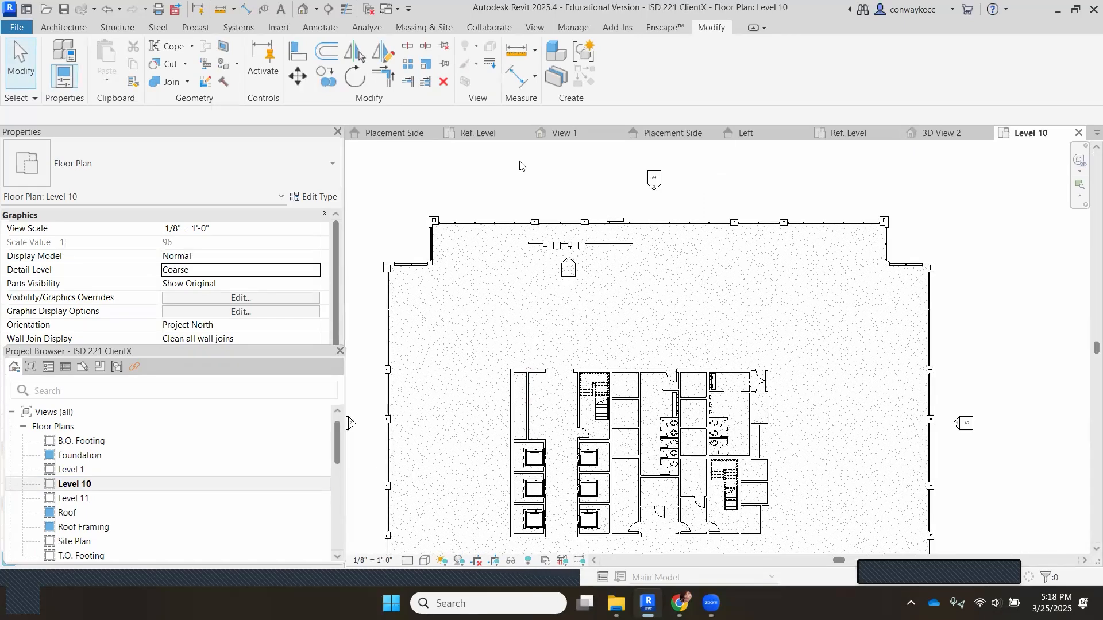
Return to the family's Placement Side elevation, inspect the petal extrusion and the logo image, and clear the selection
{"action": "left_click", "coordinate": [916, 138]}
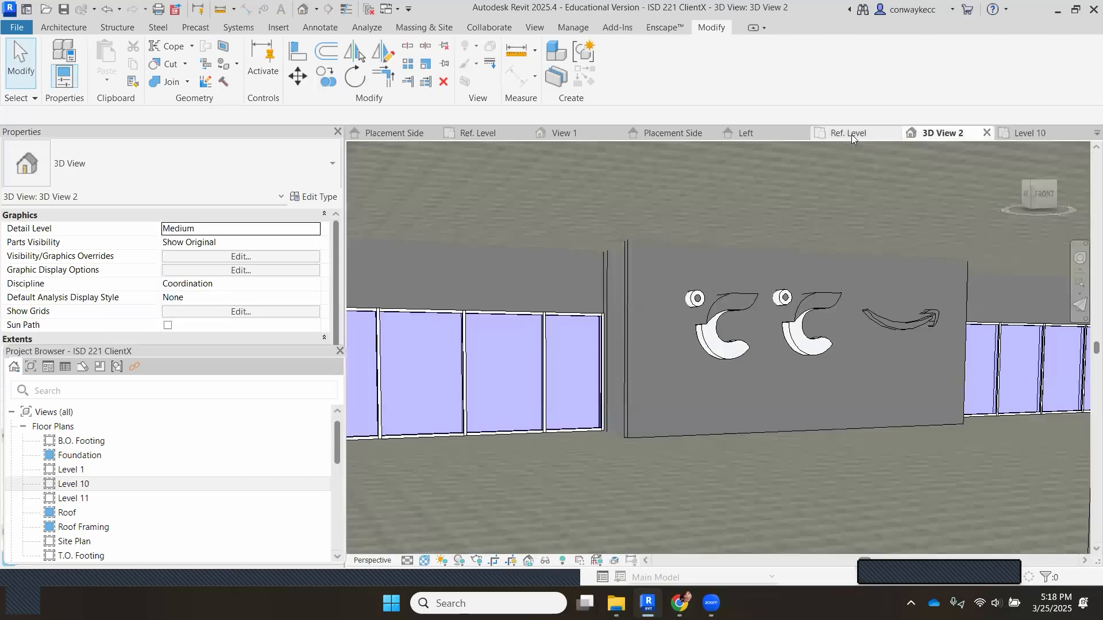
{"action": "left_click", "coordinate": [853, 134]}
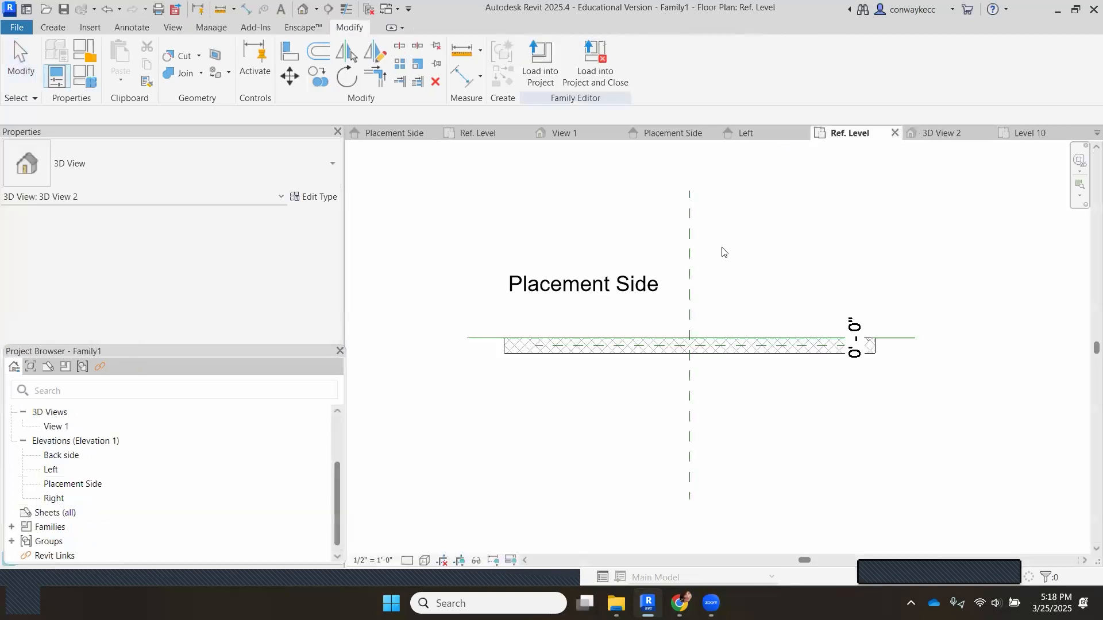
{"action": "left_click", "coordinate": [684, 138]}
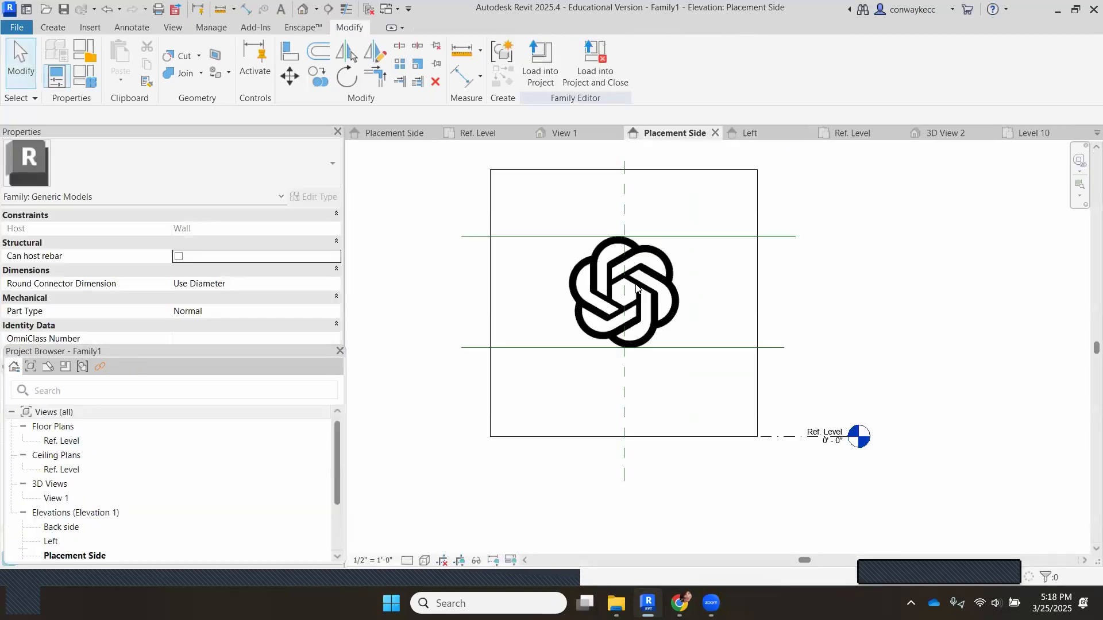
{"action": "scroll", "coordinate": [578, 231], "scroll_direction": "up", "scroll_amount": 5}
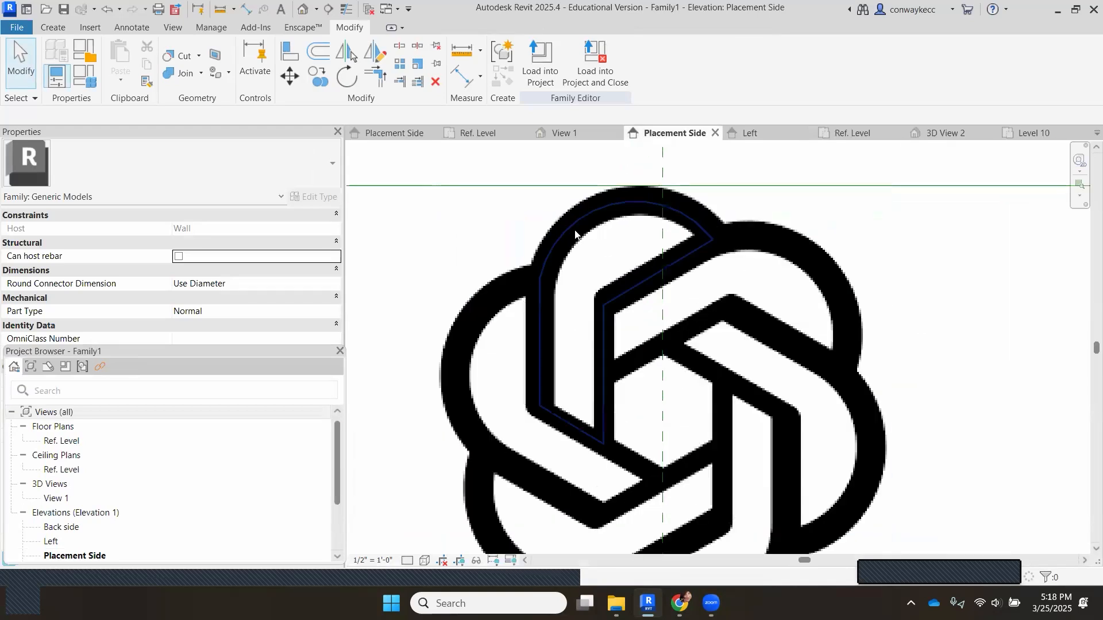
{"action": "left_click", "coordinate": [575, 229]}
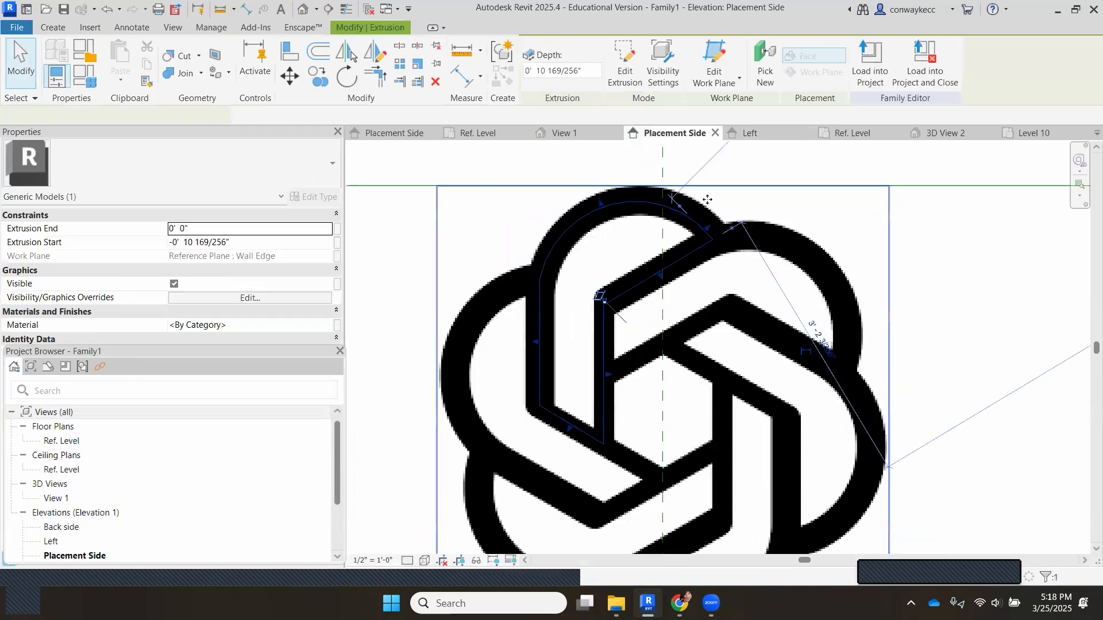
{"action": "scroll", "coordinate": [637, 232], "scroll_direction": "up", "scroll_amount": 2}
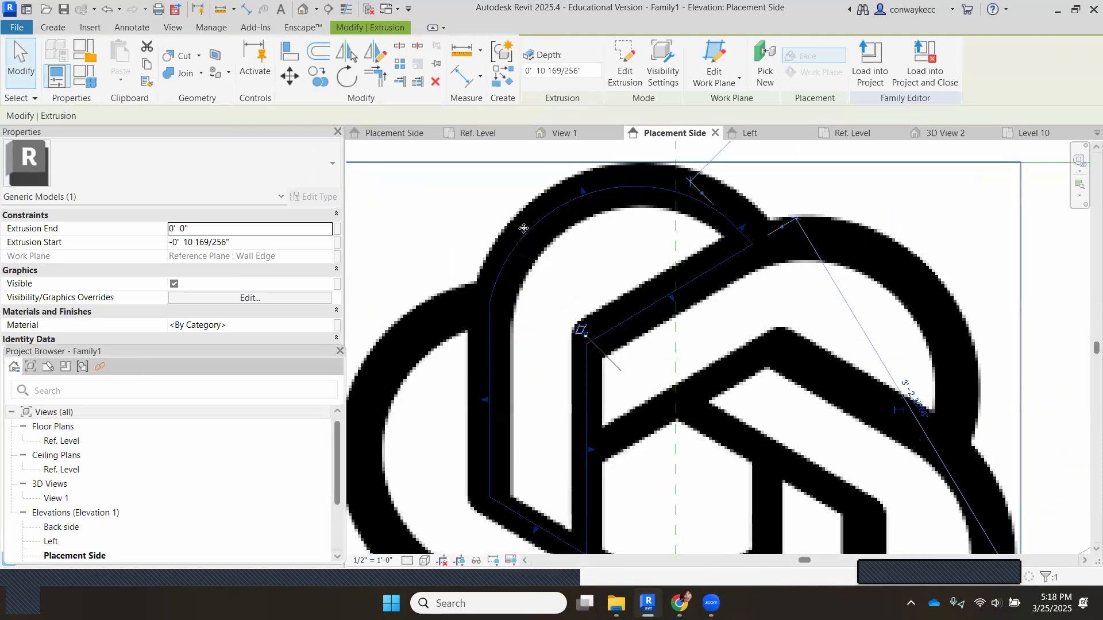
{"action": "scroll", "coordinate": [553, 236], "scroll_direction": "down", "scroll_amount": 2}
{"action": "scroll", "coordinate": [638, 242], "scroll_direction": "down", "scroll_amount": 2}
{"action": "left_click", "coordinate": [680, 262]}
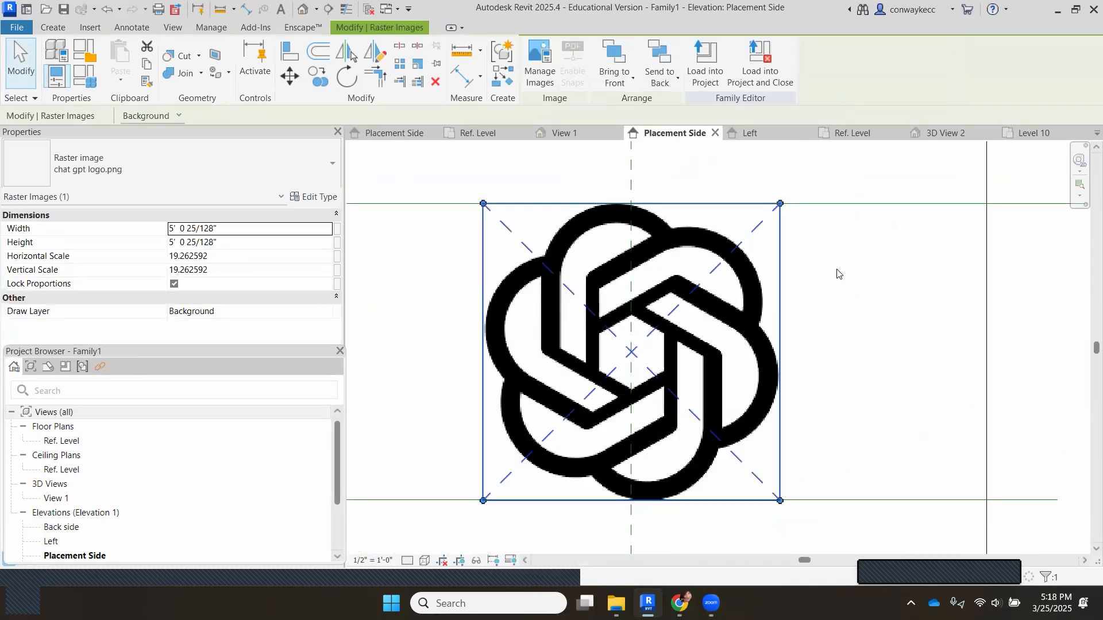
{"action": "left_click", "coordinate": [837, 274]}
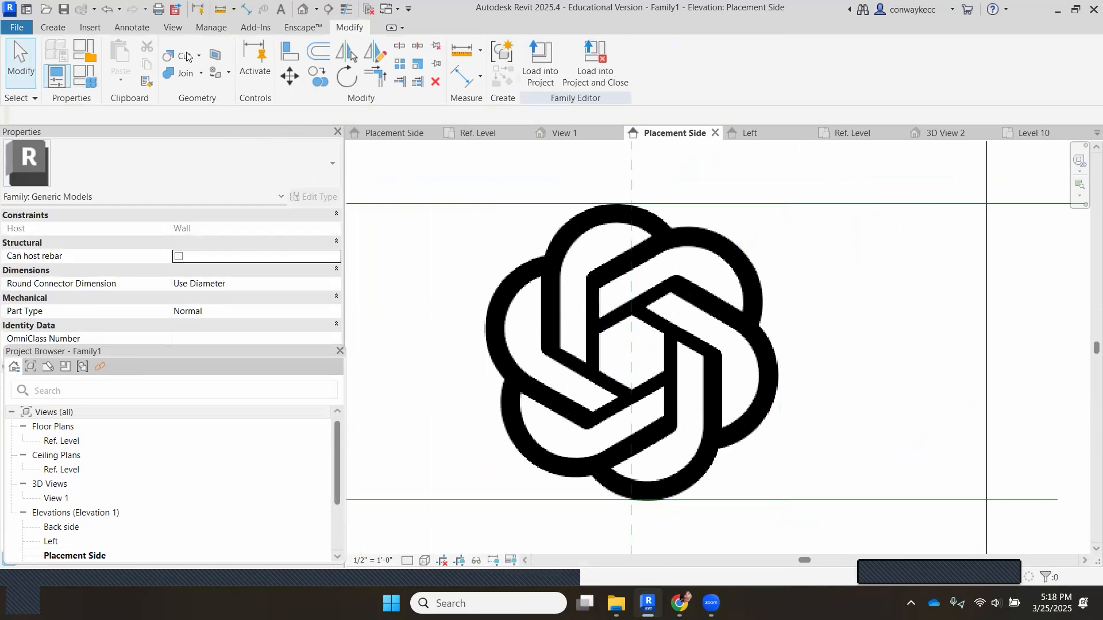
Start a new extrusion and trace the second petal's outer arc, radius about 1' 1", from the first petal's tip to the adjoining petal
{"action": "left_click", "coordinate": [47, 30]}
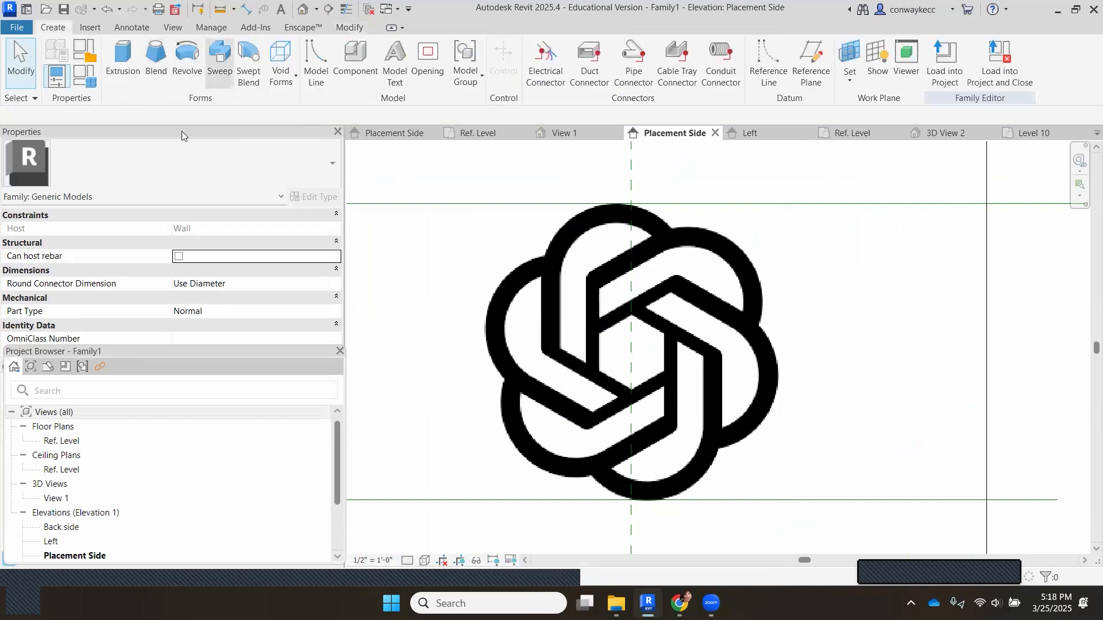
{"action": "left_click", "coordinate": [131, 74]}
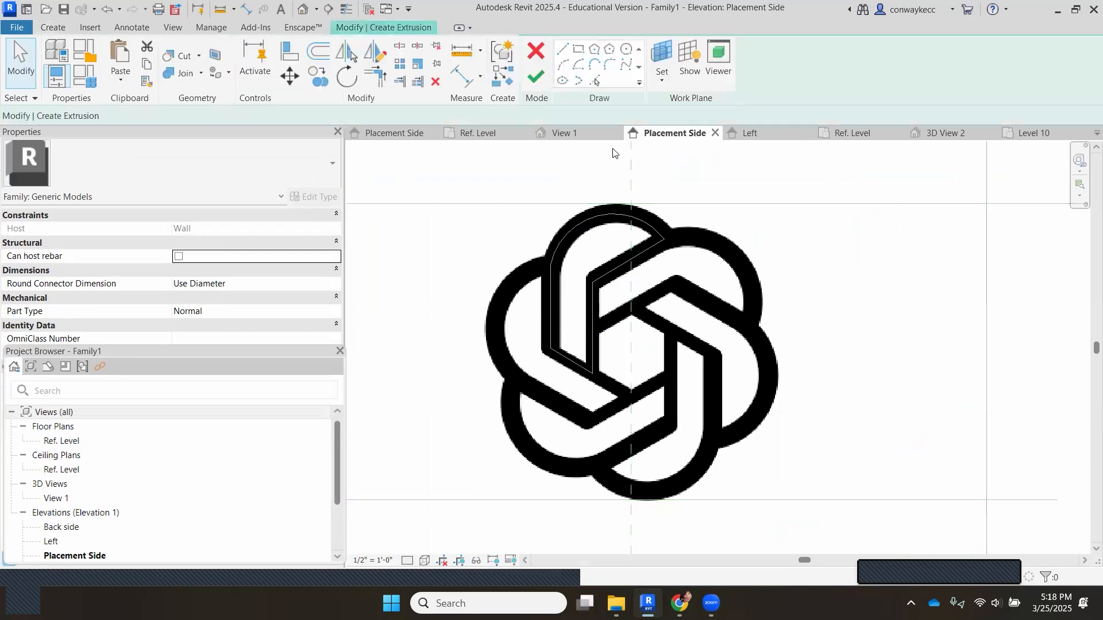
{"action": "scroll", "coordinate": [707, 238], "scroll_direction": "up", "scroll_amount": 3}
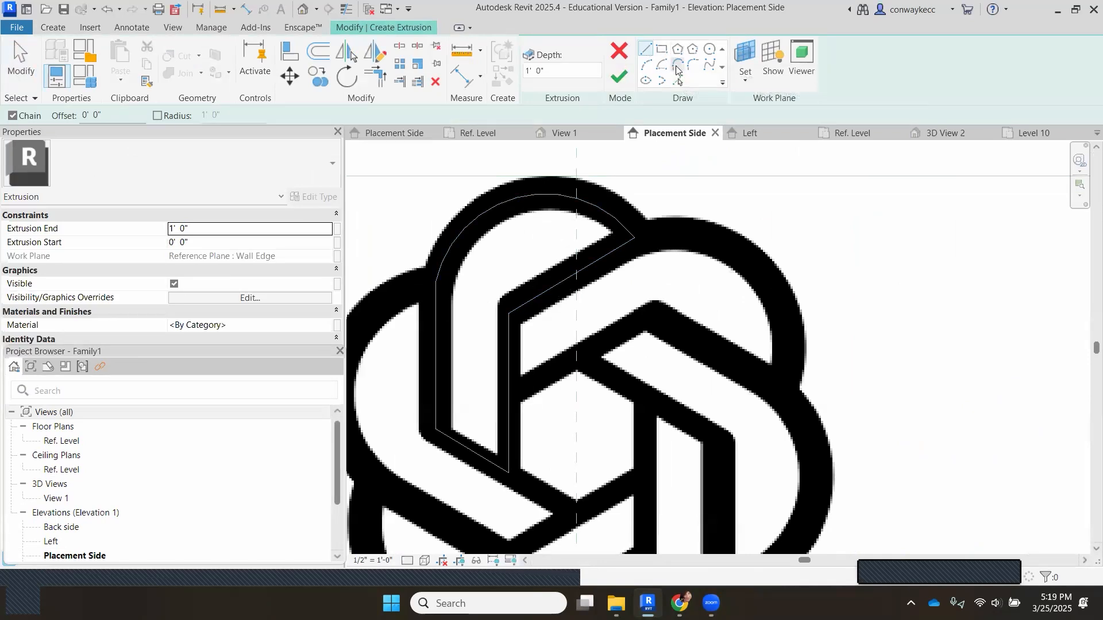
{"action": "left_click", "coordinate": [647, 65]}
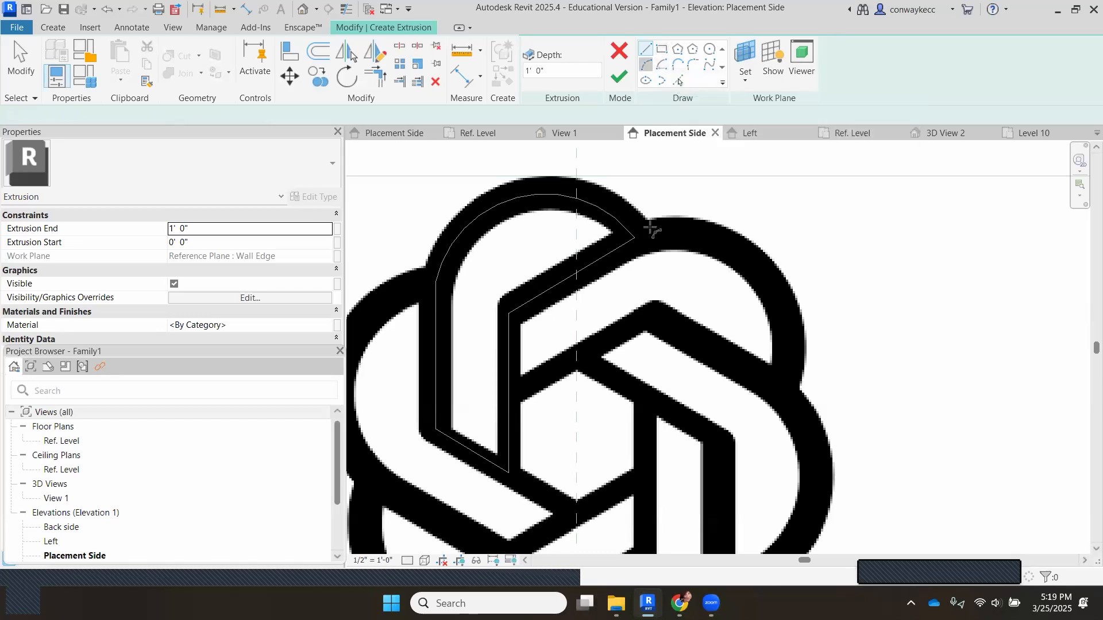
{"action": "left_click", "coordinate": [634, 238]}
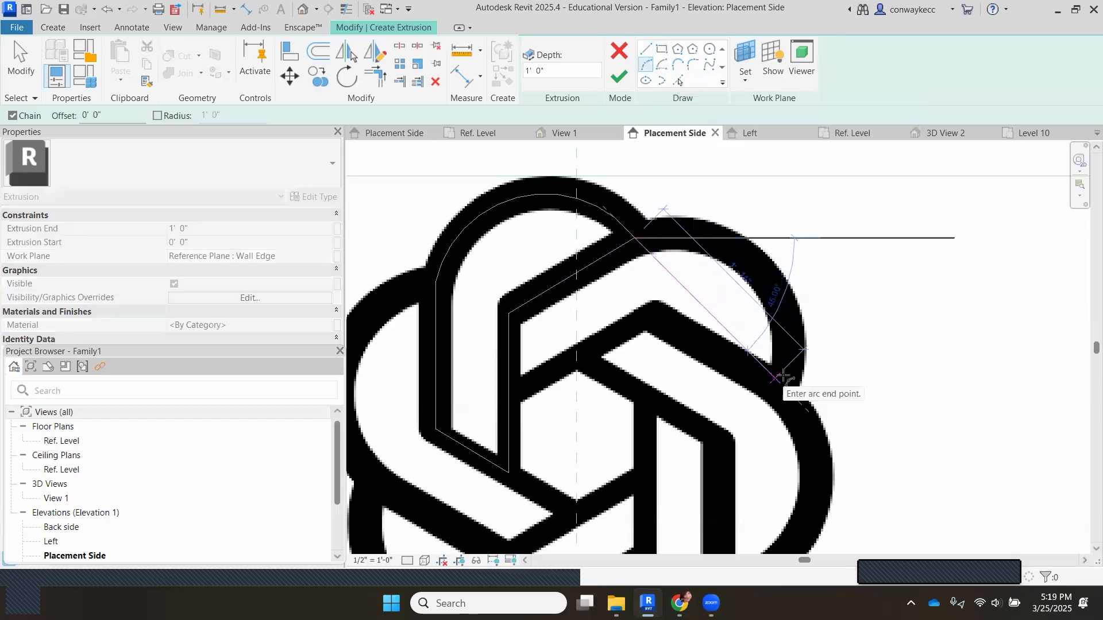
{"action": "left_click", "coordinate": [782, 382]}
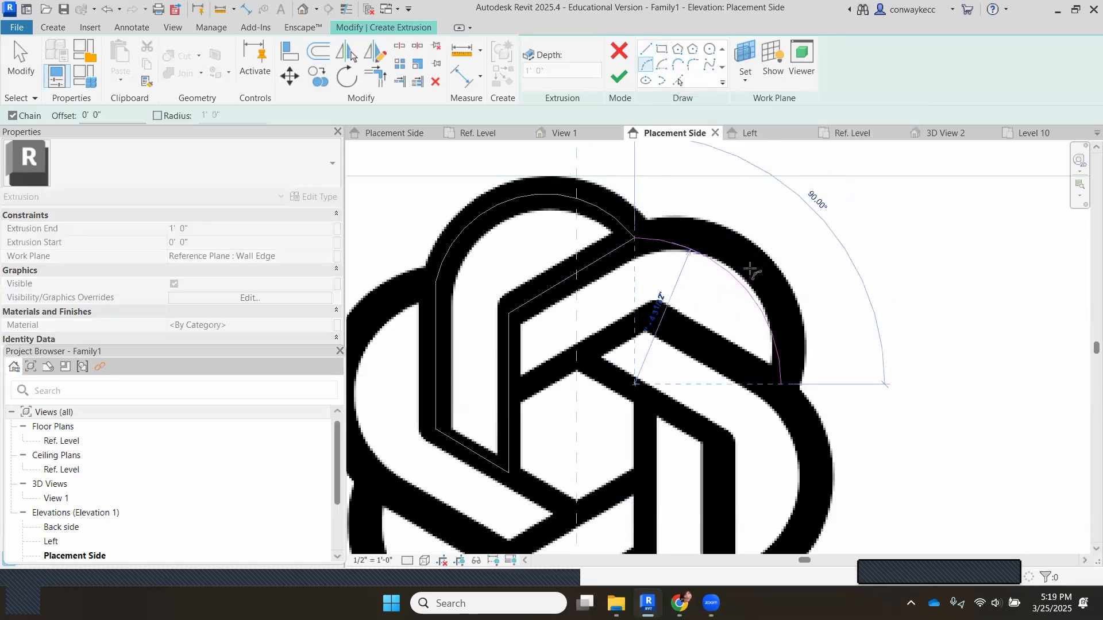
{"action": "scroll", "coordinate": [751, 269], "scroll_direction": "up", "scroll_amount": 2}
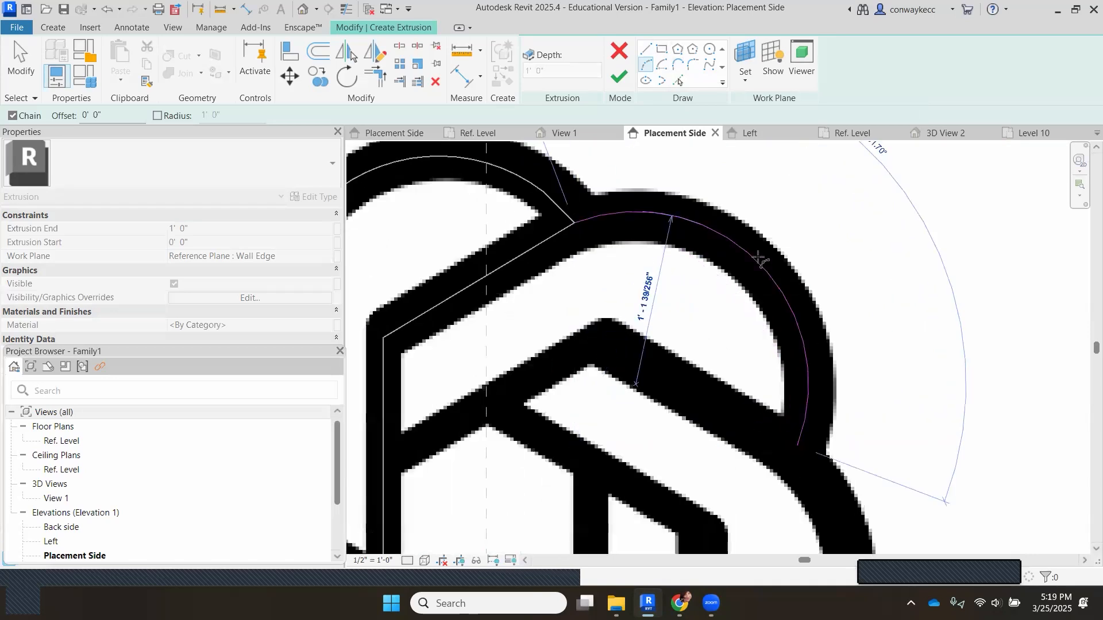
{"action": "left_click", "coordinate": [760, 259]}
Draw a straight profile line from the arc's lower end along the black band to the bend beneath the second petal
{"action": "scroll", "coordinate": [759, 237], "scroll_direction": "down", "scroll_amount": 2}
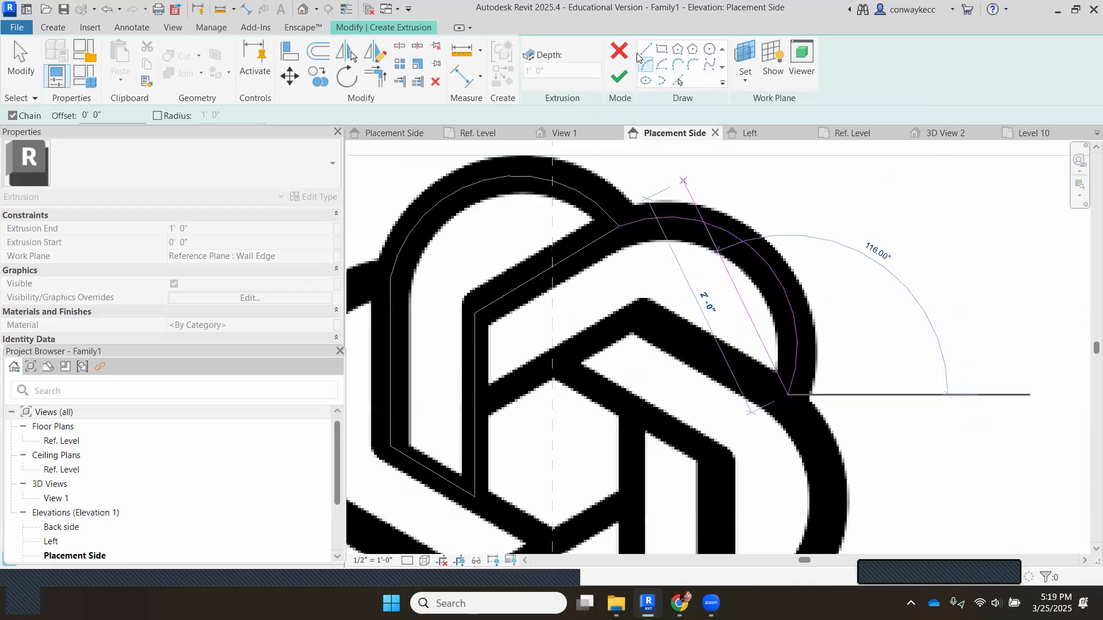
{"action": "left_click", "coordinate": [645, 49]}
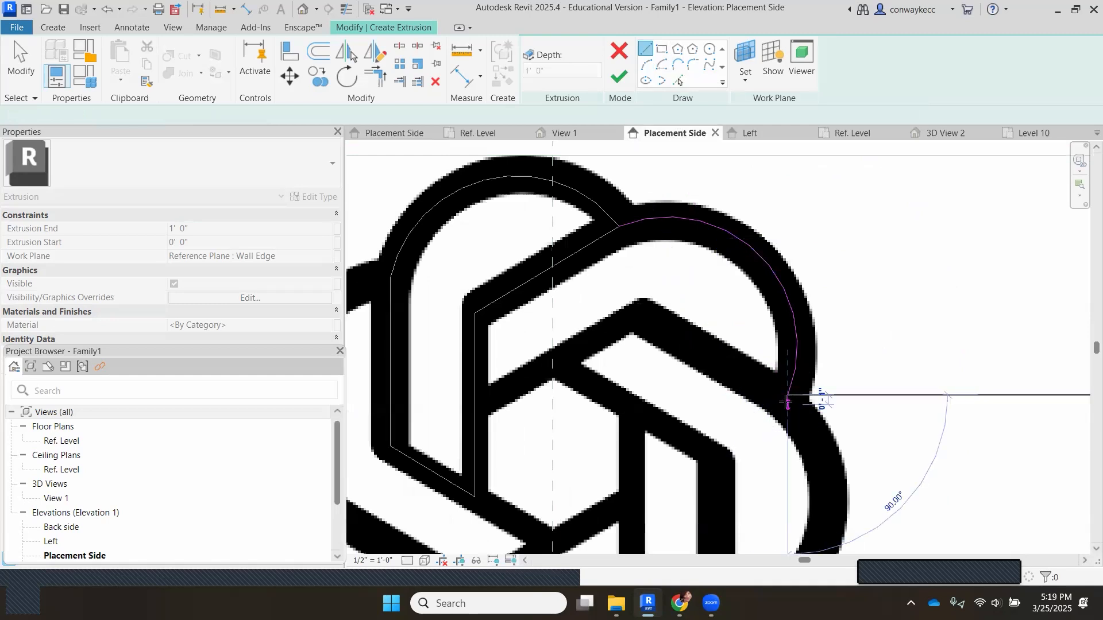
{"action": "scroll", "coordinate": [788, 394], "scroll_direction": "up", "scroll_amount": 2}
{"action": "left_click", "coordinate": [769, 390]}
{"action": "scroll", "coordinate": [778, 394], "scroll_direction": "up", "scroll_amount": 2}
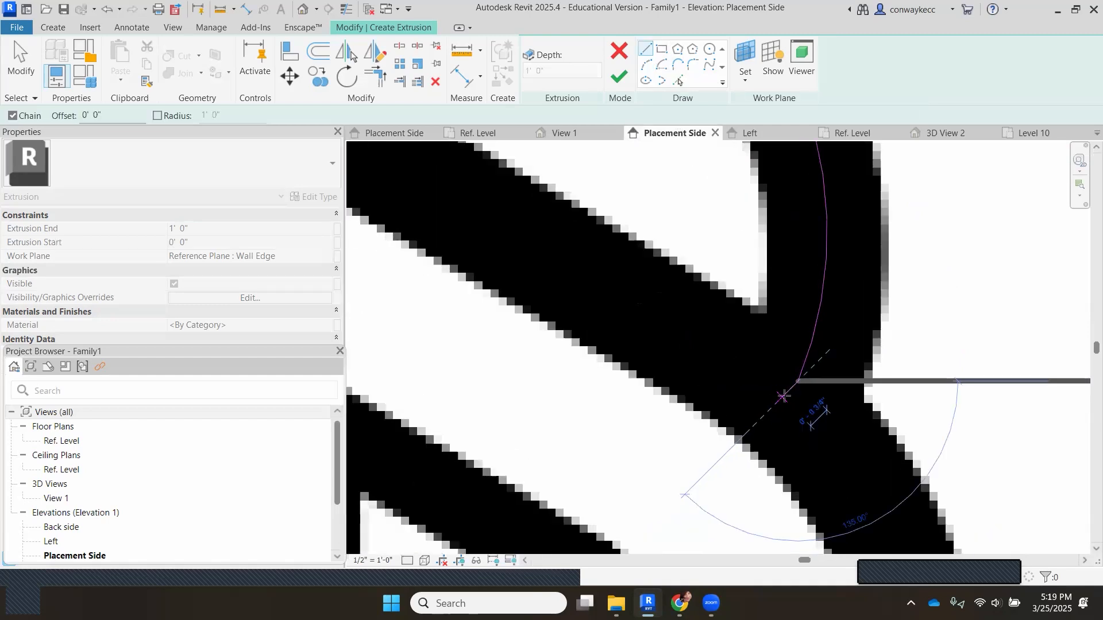
{"action": "scroll", "coordinate": [783, 397], "scroll_direction": "down", "scroll_amount": 3}
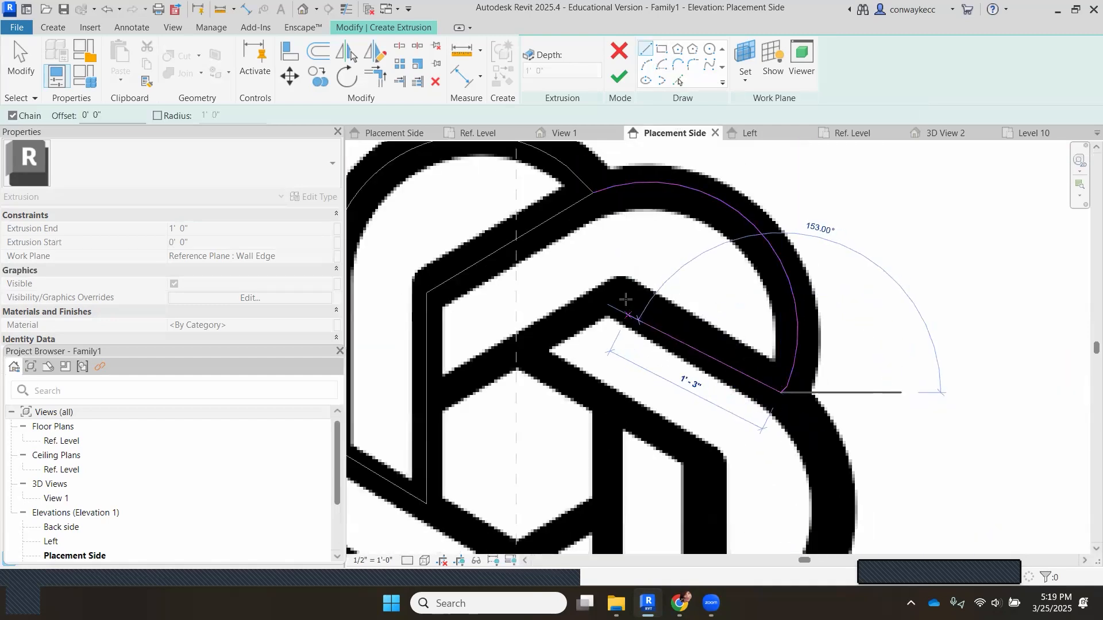
{"action": "scroll", "coordinate": [626, 301], "scroll_direction": "up", "scroll_amount": 1}
{"action": "left_click", "coordinate": [609, 296]}
{"action": "scroll", "coordinate": [609, 296], "scroll_direction": "down", "scroll_amount": 3}
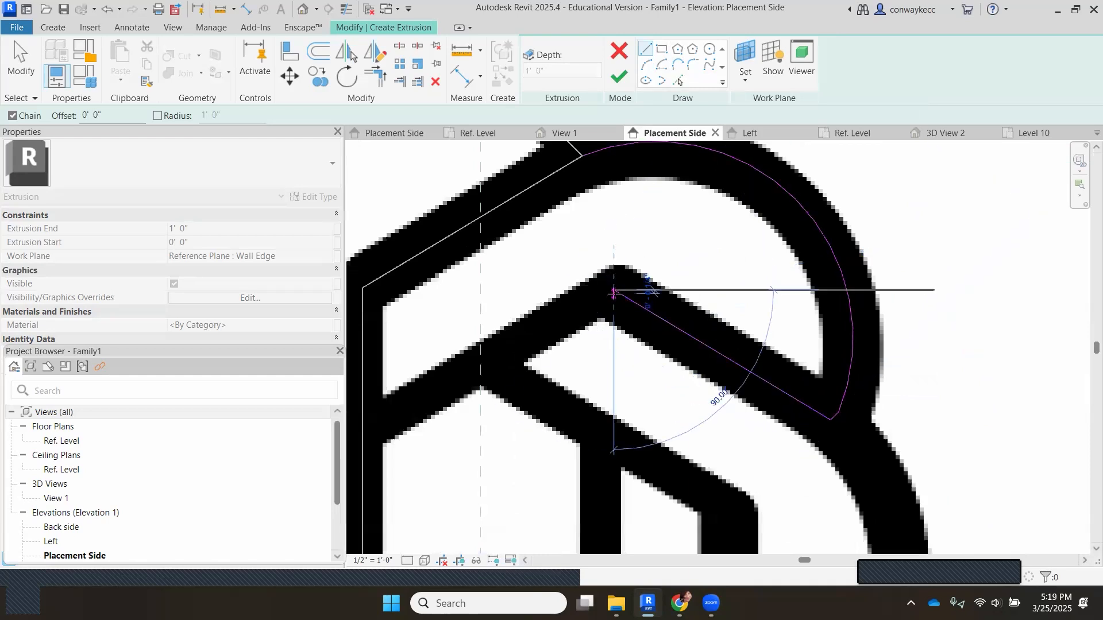
Continue the second petal's profile from the bend to the first petal's vertical edge, and up that edge to its corner
{"action": "scroll", "coordinate": [454, 389], "scroll_direction": "up", "scroll_amount": 4}
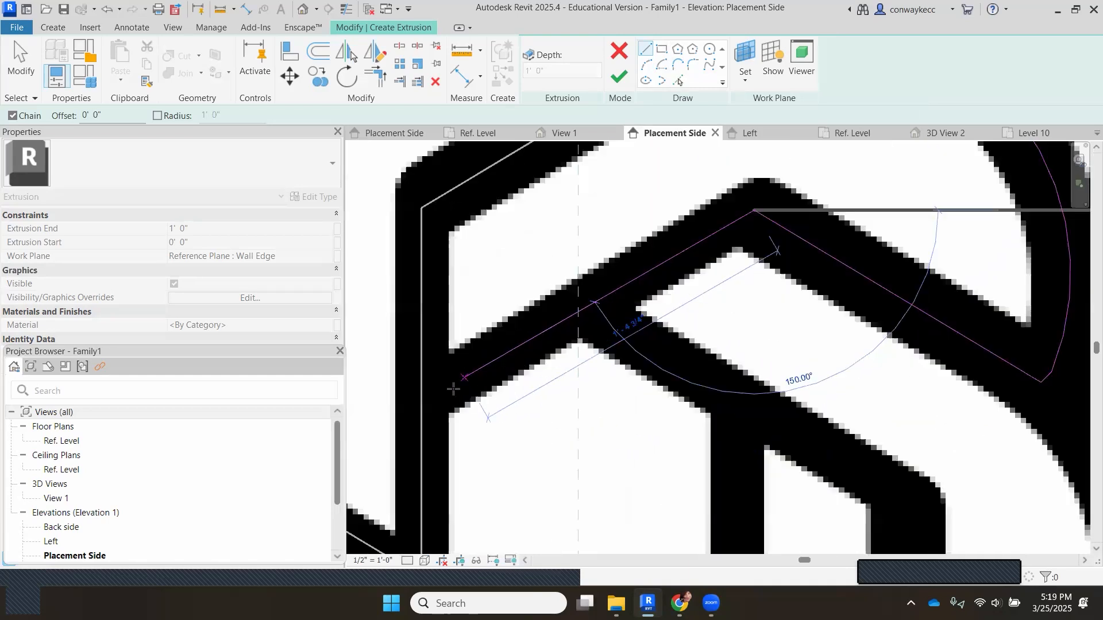
{"action": "left_click", "coordinate": [420, 401]}
{"action": "scroll", "coordinate": [424, 356], "scroll_direction": "down", "scroll_amount": 2}
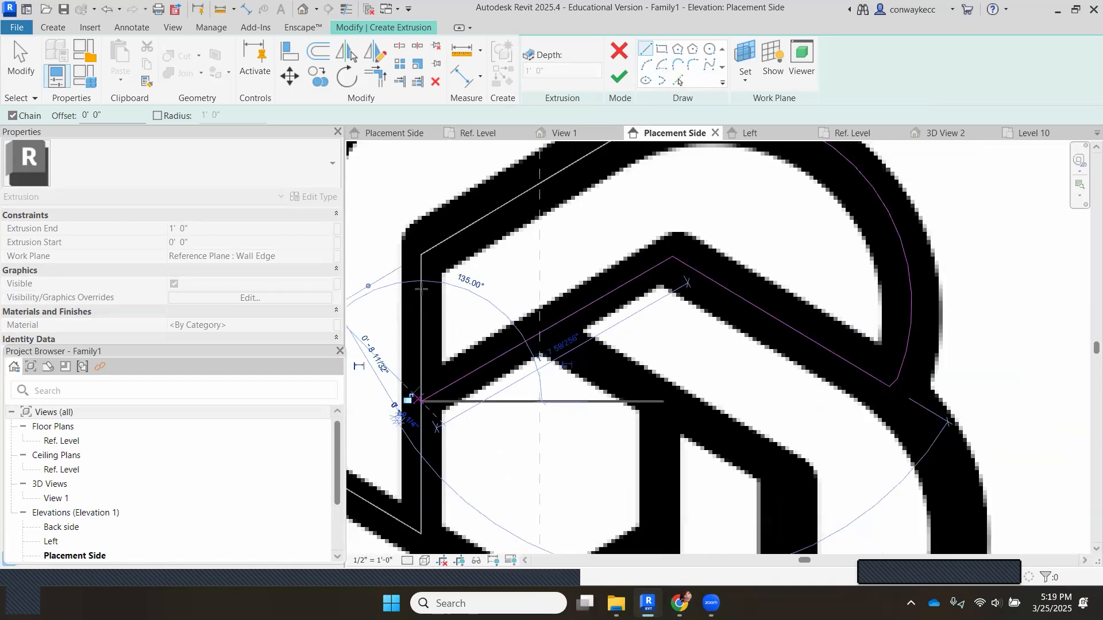
{"action": "scroll", "coordinate": [418, 274], "scroll_direction": "up", "scroll_amount": 1}
{"action": "left_click", "coordinate": [419, 269]}
{"action": "scroll", "coordinate": [422, 273], "scroll_direction": "down", "scroll_amount": 2}
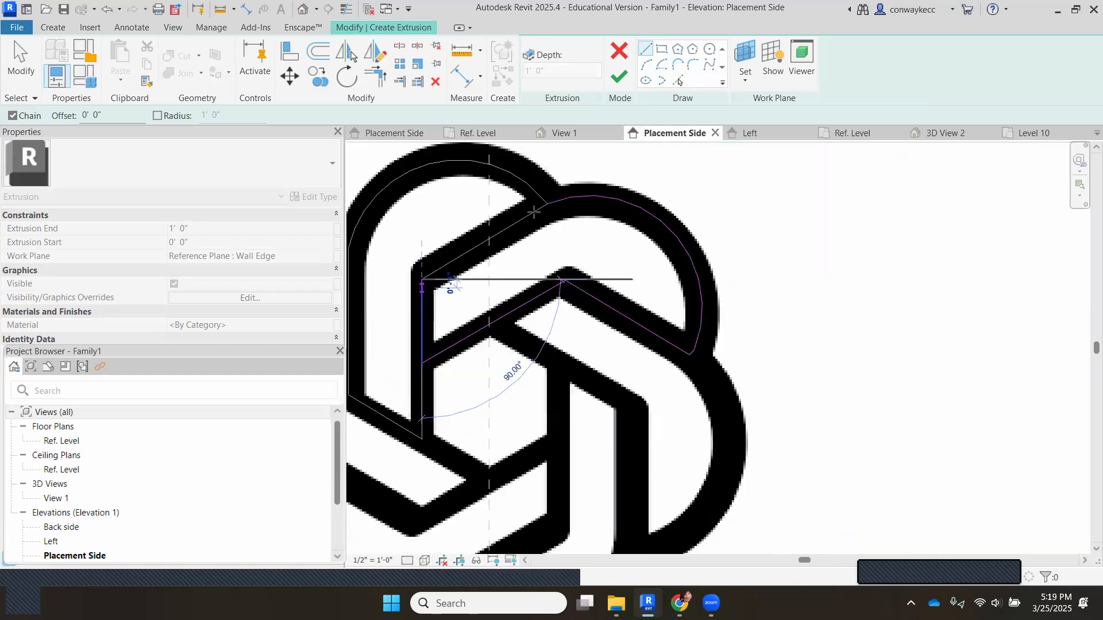
Close the second petal's profile along the first petal's sloped edge back to the arc, and finish the extrusion with a 6" depth
{"action": "scroll", "coordinate": [546, 205], "scroll_direction": "up", "scroll_amount": 3}
{"action": "left_click", "coordinate": [551, 202]}
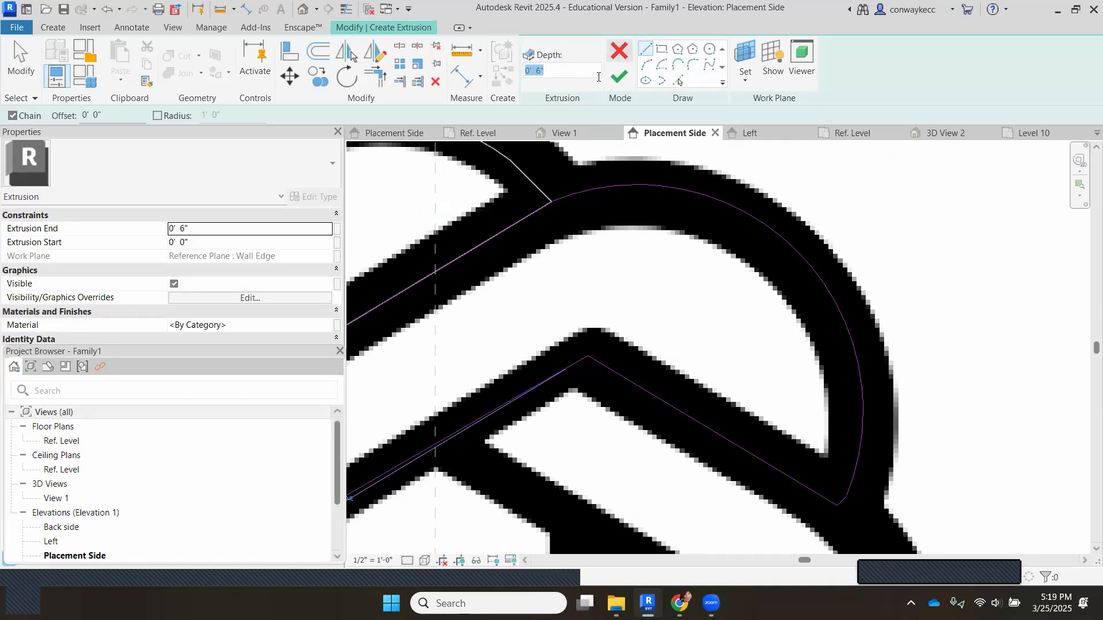
{"action": "left_click", "coordinate": [619, 76]}
{"action": "scroll", "coordinate": [680, 270], "scroll_direction": "down", "scroll_amount": 1}
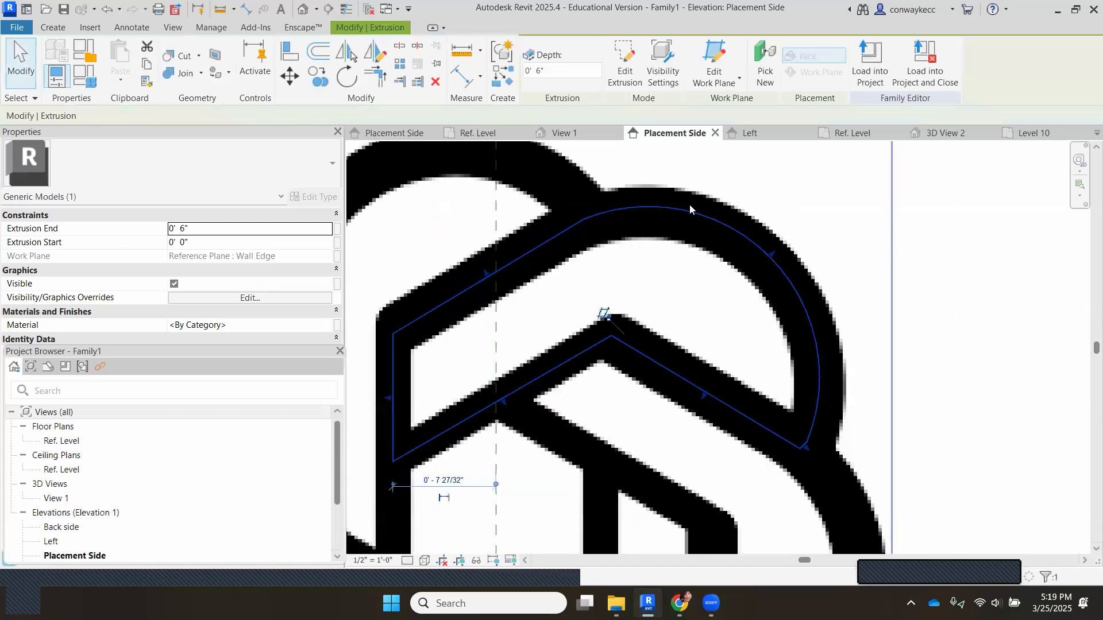
In View 1, viewed from the side, shift the second petal's extrusion out of the wall to an end of 3" and start of -5 211/256"
{"action": "left_click", "coordinate": [81, 497]}
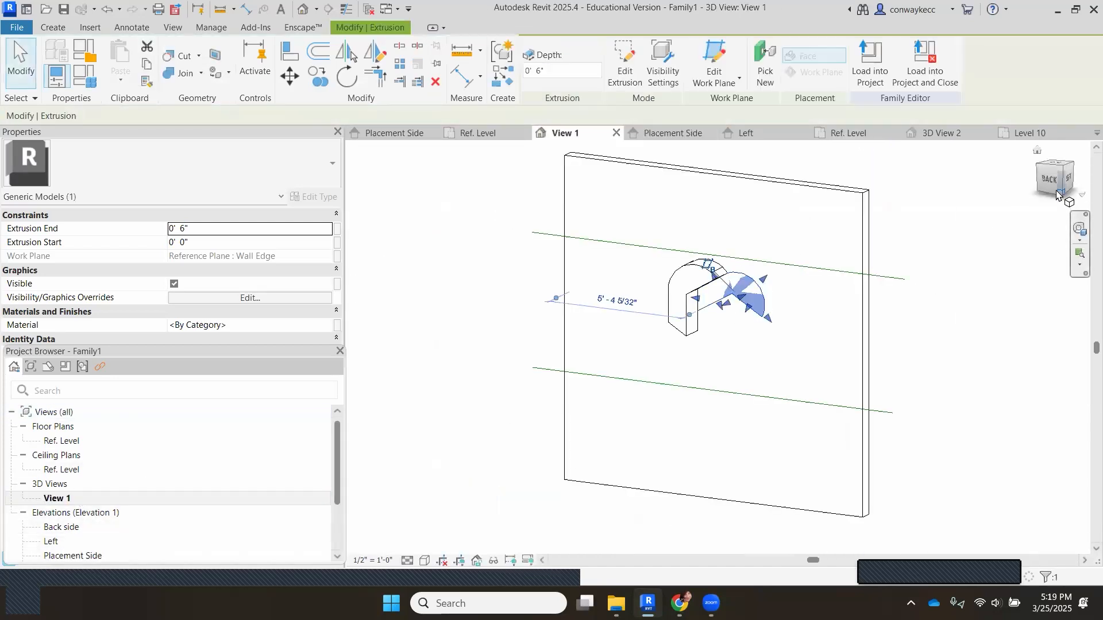
{"action": "left_click", "coordinate": [1061, 196]}
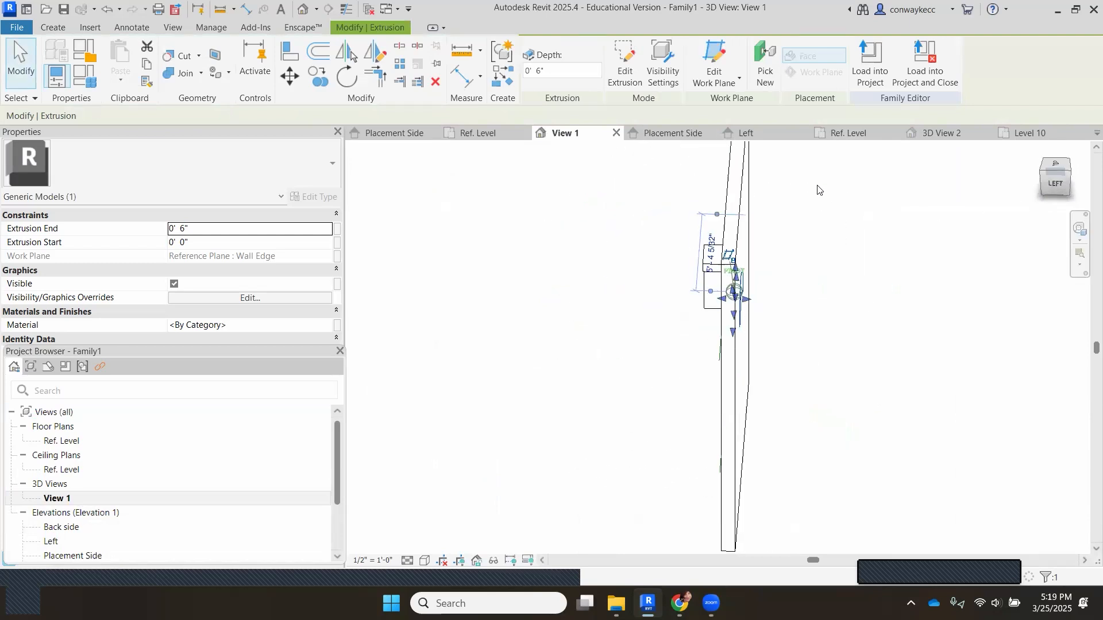
{"action": "left_click_drag", "start_coordinate": [797, 188], "coordinate": [1089, 228]}
{"action": "scroll", "coordinate": [741, 299], "scroll_direction": "up", "scroll_amount": 1}
{"action": "scroll", "coordinate": [739, 298], "scroll_direction": "up", "scroll_amount": 1}
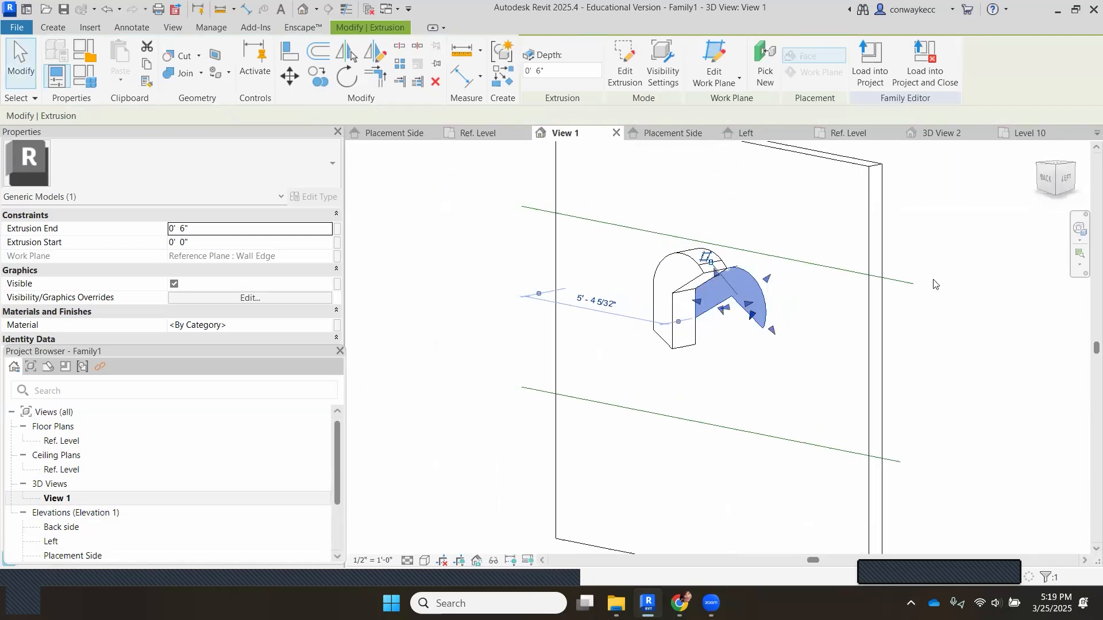
{"action": "left_click", "coordinate": [1044, 195]}
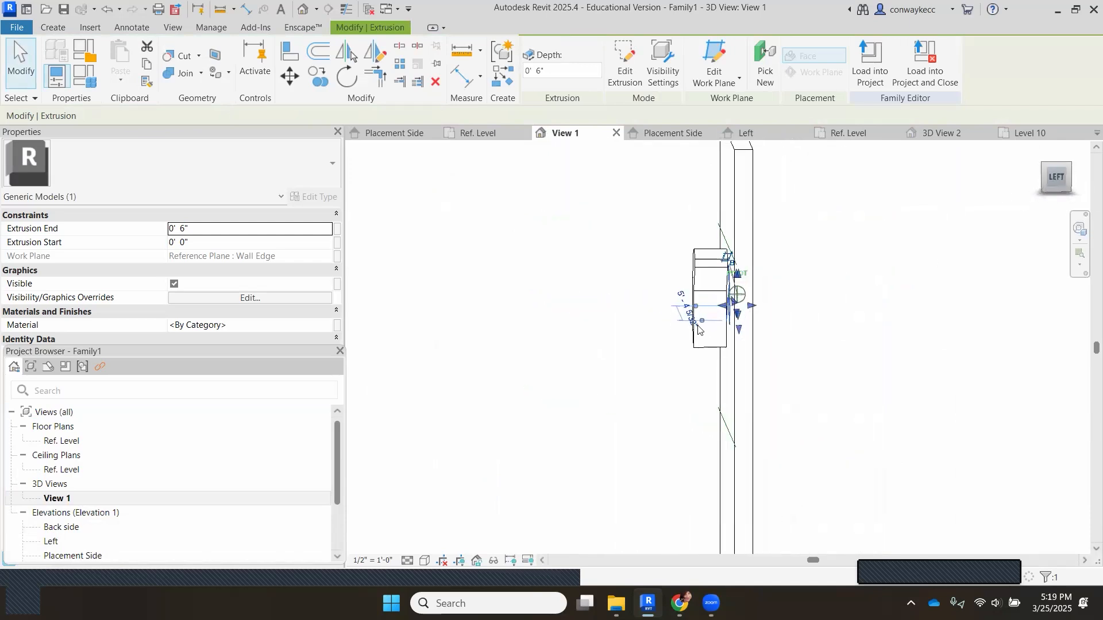
{"action": "left_click_drag", "start_coordinate": [711, 302], "coordinate": [785, 319]}
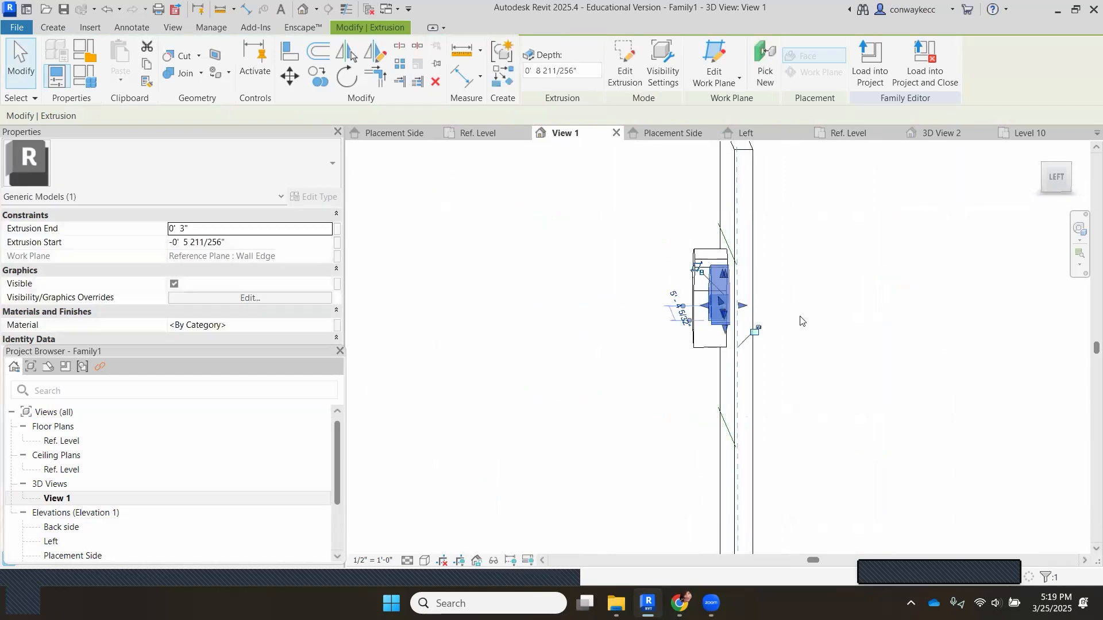
{"action": "left_click", "coordinate": [802, 321]}
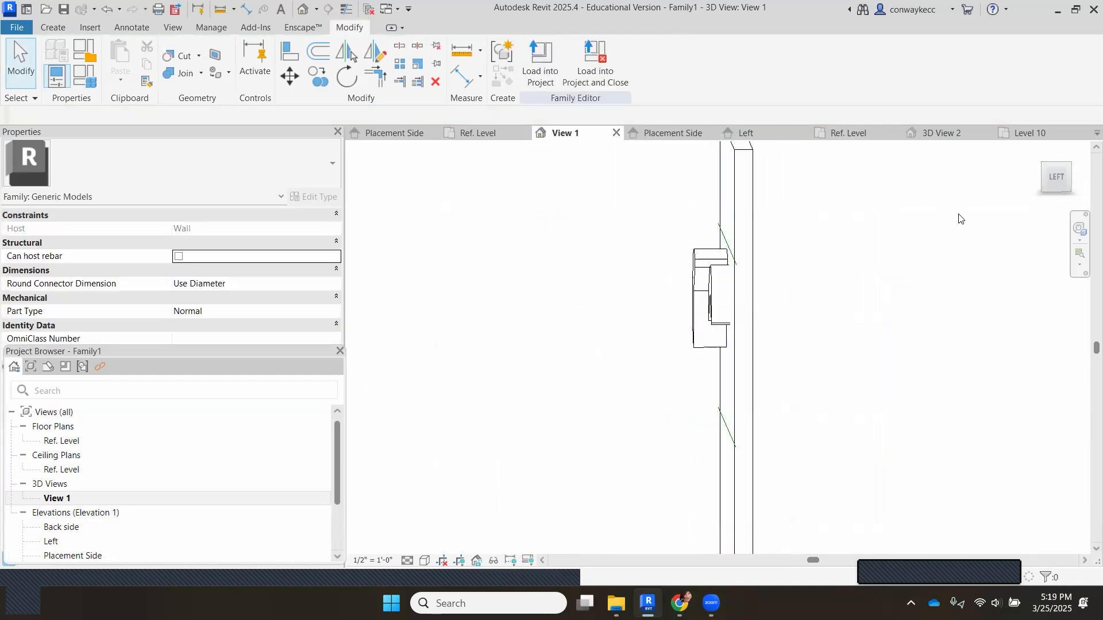
{"action": "mouse_move", "coordinate": [1043, 190]}
{"action": "left_mouse_down"}
{"action": "mouse_move", "coordinate": [1084, 209]}
{"action": "mouse_move", "coordinate": [369, 199]}
{"action": "mouse_move", "coordinate": [1053, 197]}
{"action": "mouse_move", "coordinate": [906, 207]}
{"action": "mouse_move", "coordinate": [896, 276]}
{"action": "left_mouse_up"}
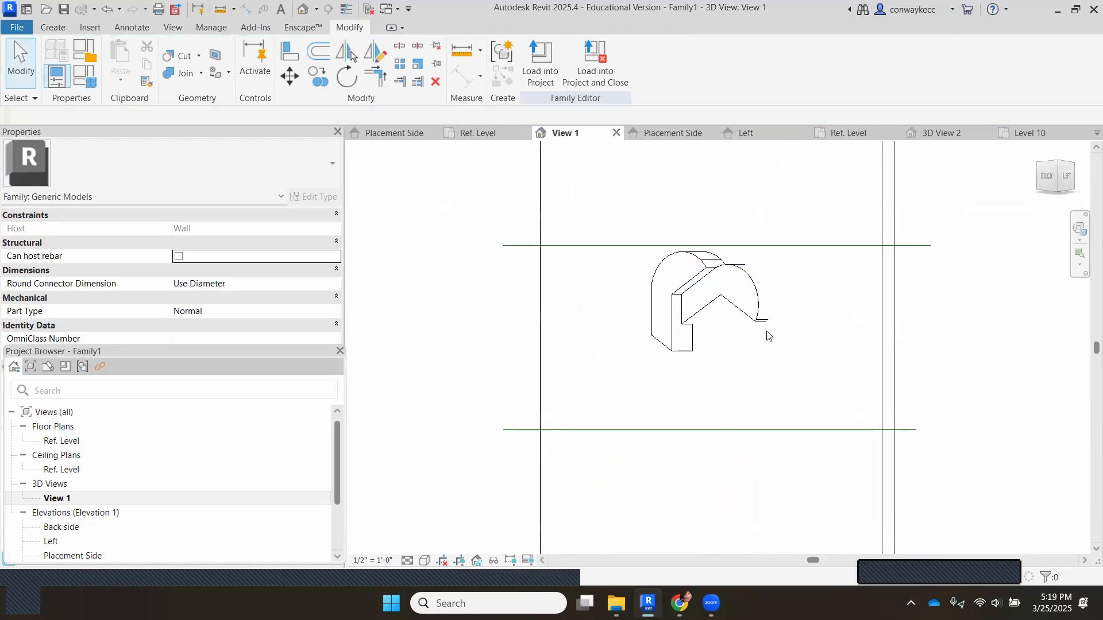
{"action": "left_click", "coordinate": [1041, 192]}
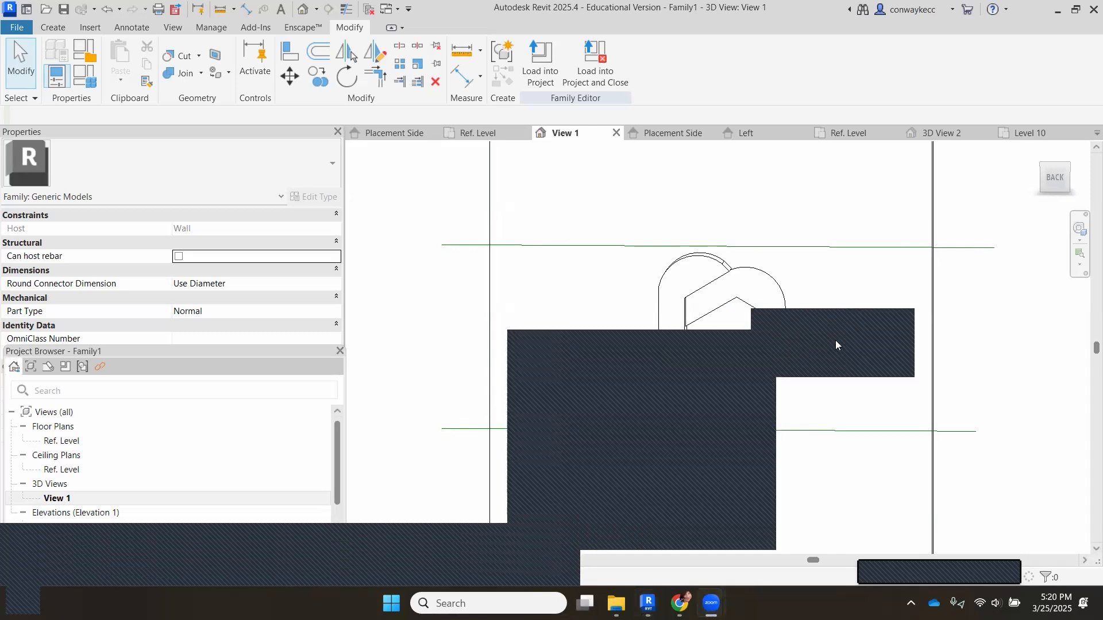
In the family's Placement Side elevation, copy the second petal's extrusion and paste the copy beside the logo
{"action": "key", "text": "ctrl+Tab"}
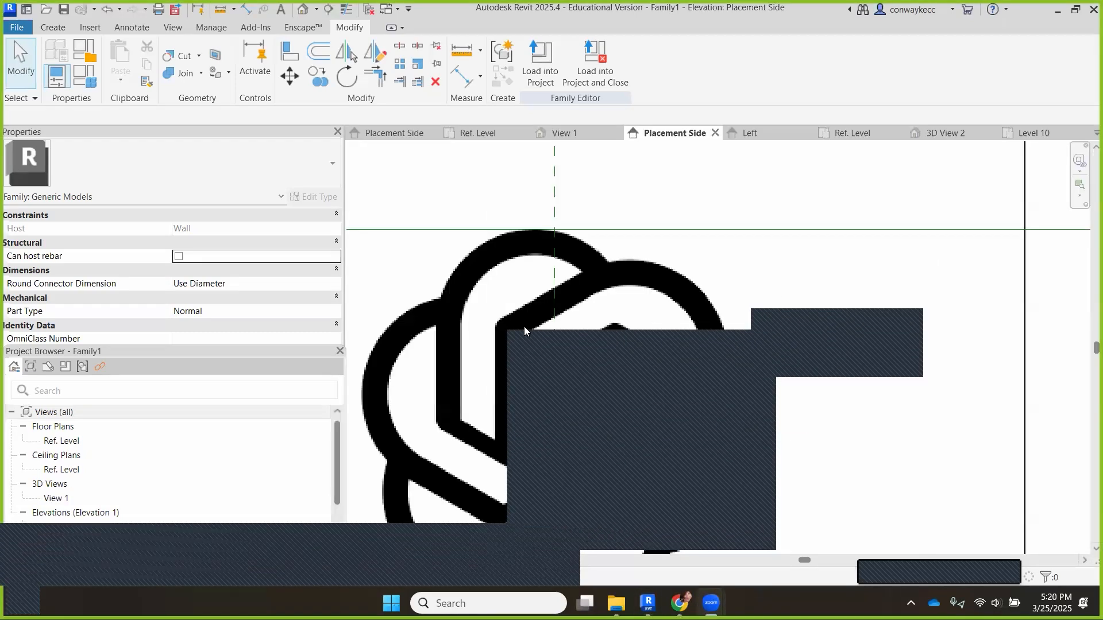
{"action": "scroll", "coordinate": [570, 305], "scroll_direction": "down", "scroll_amount": 3}
{"action": "scroll", "coordinate": [568, 284], "scroll_direction": "up", "scroll_amount": 3}
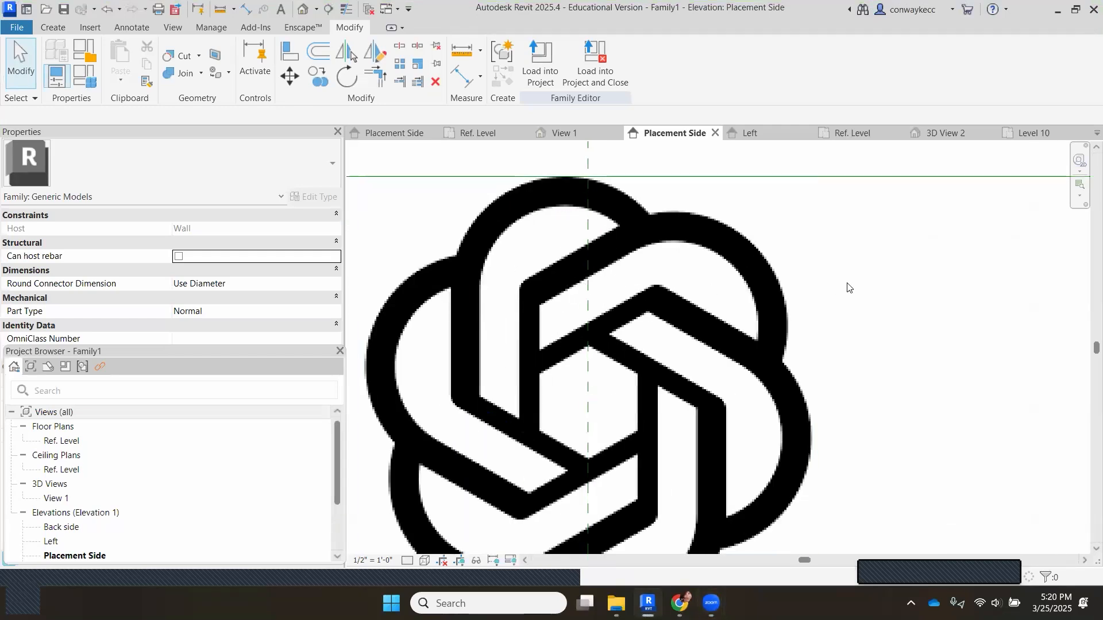
{"action": "left_click", "coordinate": [741, 255]}
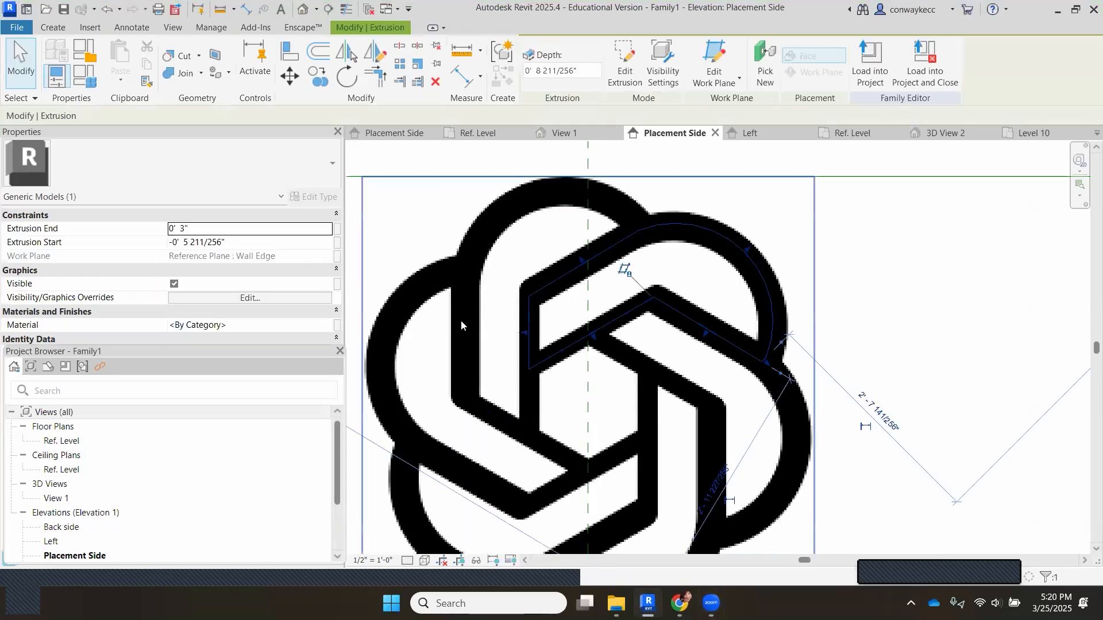
{"action": "middle_click_drag", "start_coordinate": [594, 321], "coordinate": [566, 318]}
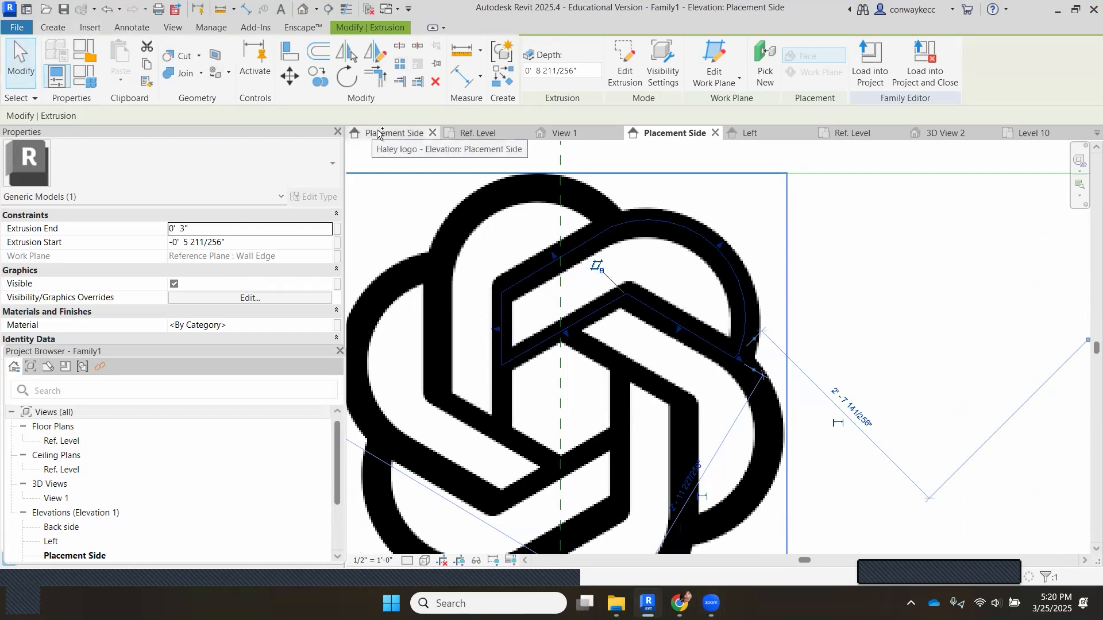
{"action": "key", "text": "ctrl+c"}
{"action": "key", "text": "ctrl+v"}
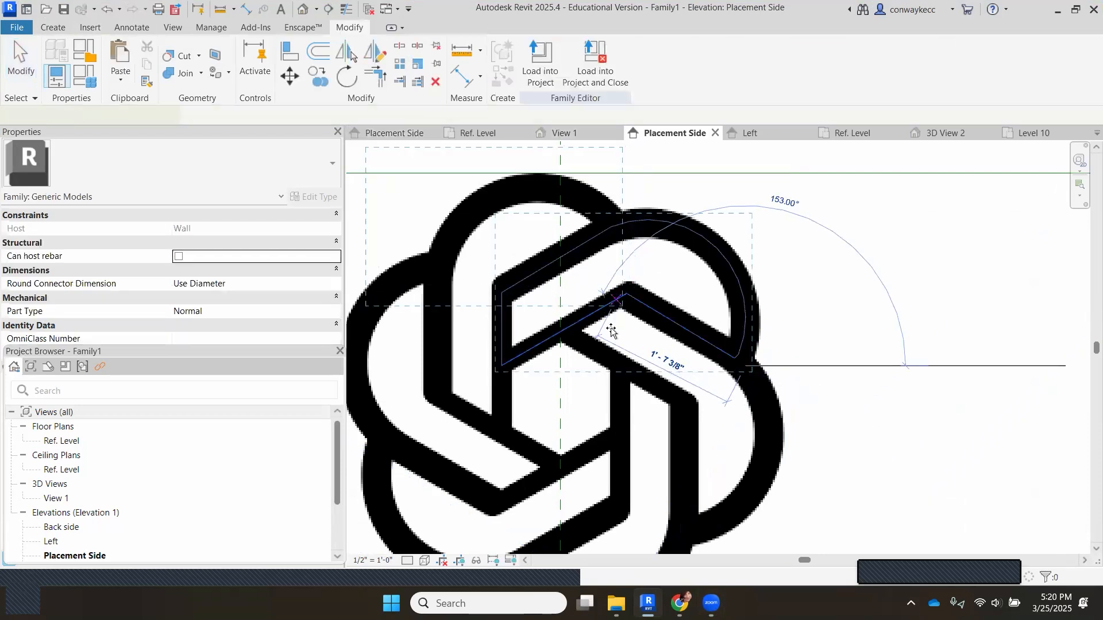
{"action": "scroll", "coordinate": [878, 331], "scroll_direction": "down", "scroll_amount": 1}
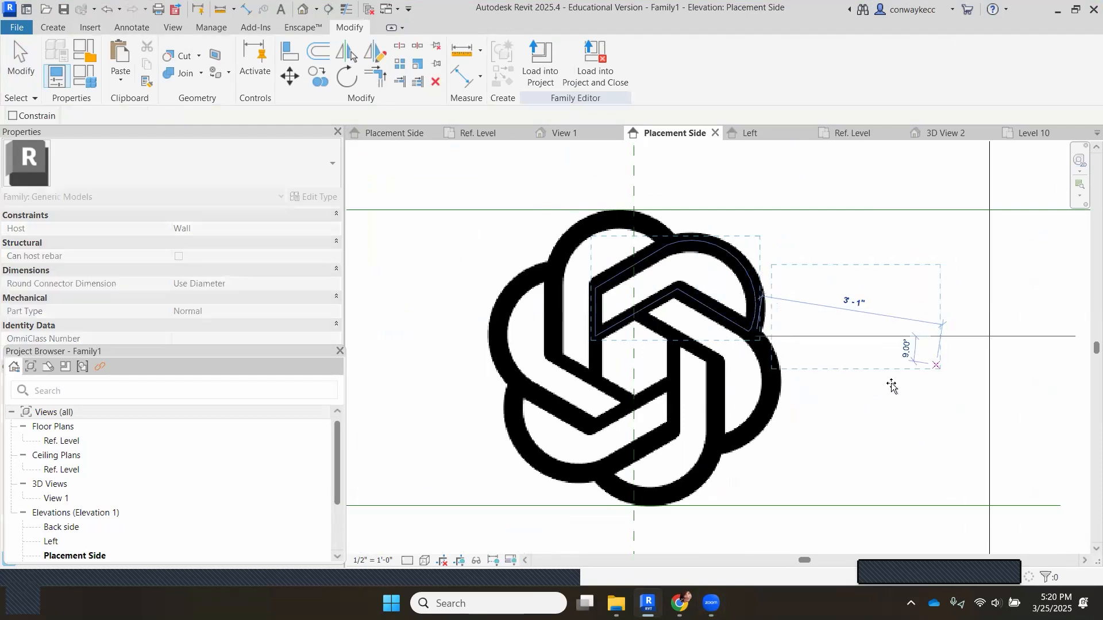
{"action": "left_click", "coordinate": [875, 441]}
{"action": "scroll", "coordinate": [763, 383], "scroll_direction": "up", "scroll_amount": 1}
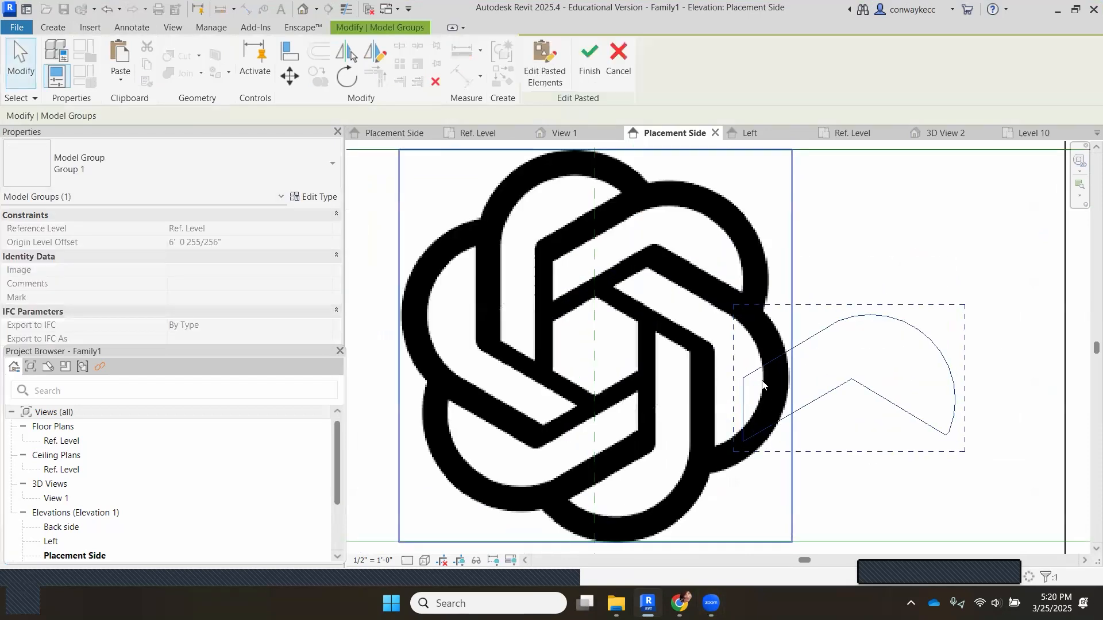
Move the pasted petal over the logo's second petal and rotate it clockwise until its lower inner edge lies level
{"action": "left_click_drag", "start_coordinate": [788, 312], "coordinate": [701, 183]}
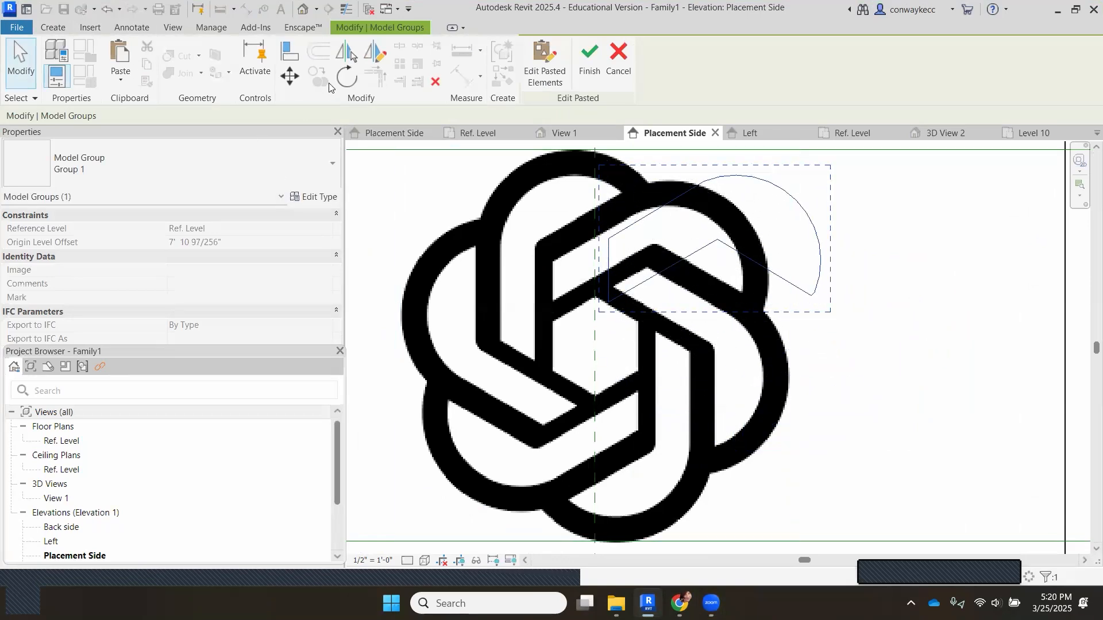
{"action": "left_click", "coordinate": [349, 75]}
{"action": "scroll", "coordinate": [580, 321], "scroll_direction": "down", "scroll_amount": 2}
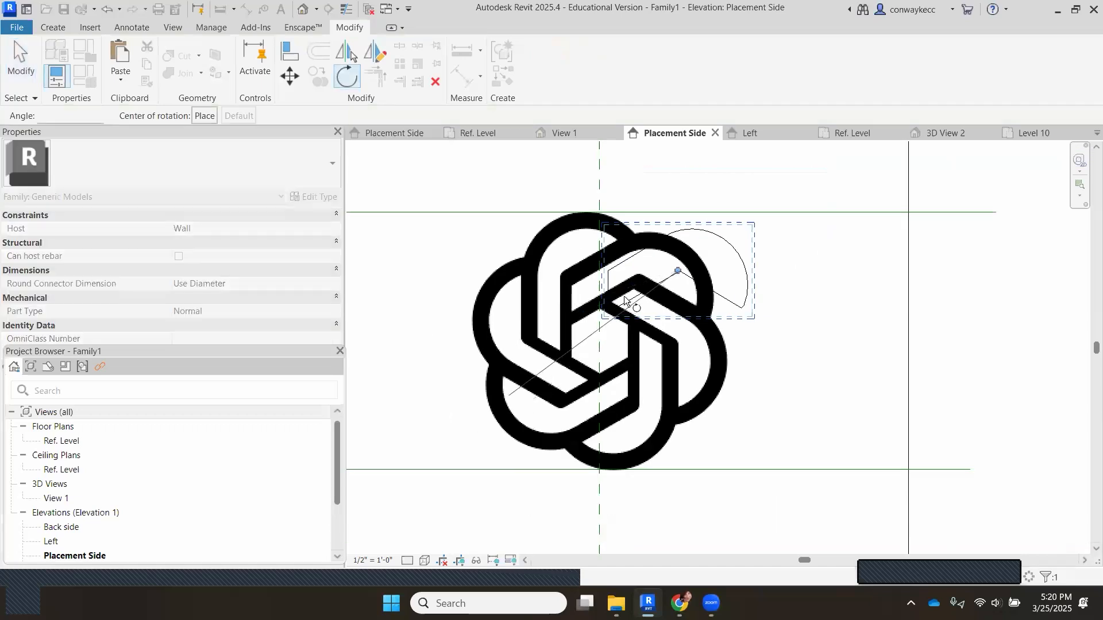
{"action": "scroll", "coordinate": [666, 219], "scroll_direction": "up", "scroll_amount": 1}
{"action": "left_click", "coordinate": [674, 185]}
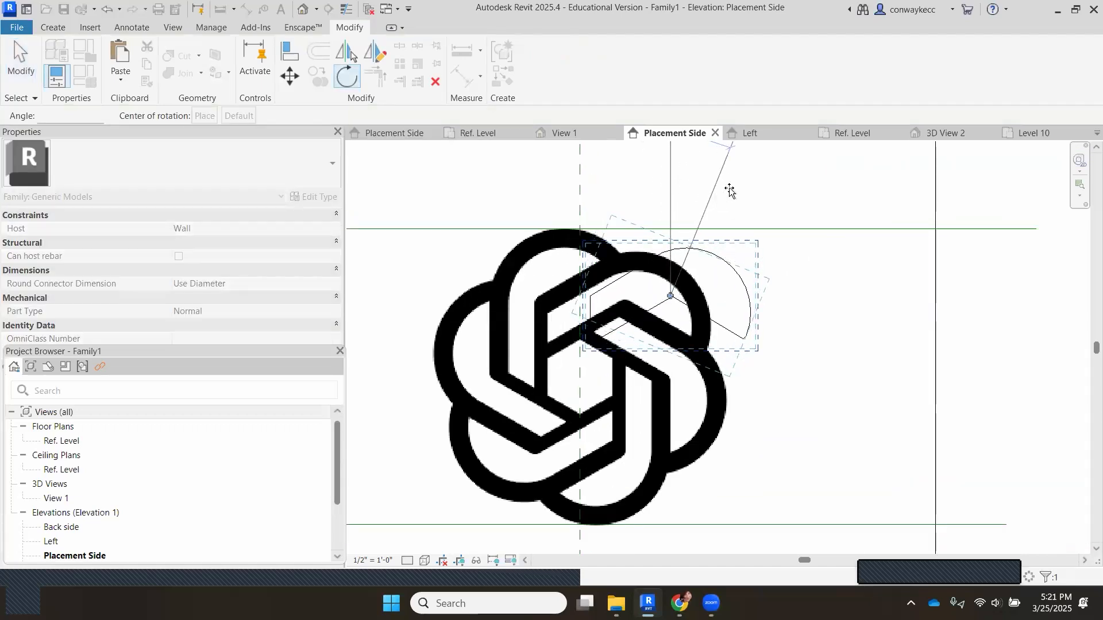
{"action": "scroll", "coordinate": [722, 229], "scroll_direction": "down", "scroll_amount": 2}
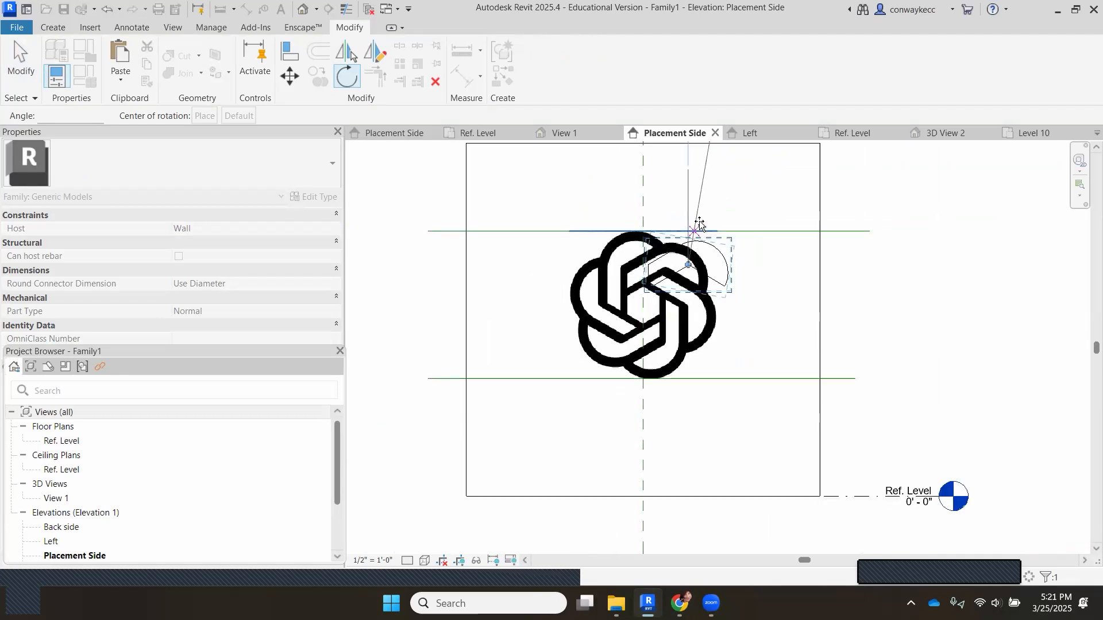
{"action": "scroll", "coordinate": [694, 232], "scroll_direction": "down", "scroll_amount": 2}
{"action": "scroll", "coordinate": [705, 222], "scroll_direction": "down", "scroll_amount": 2}
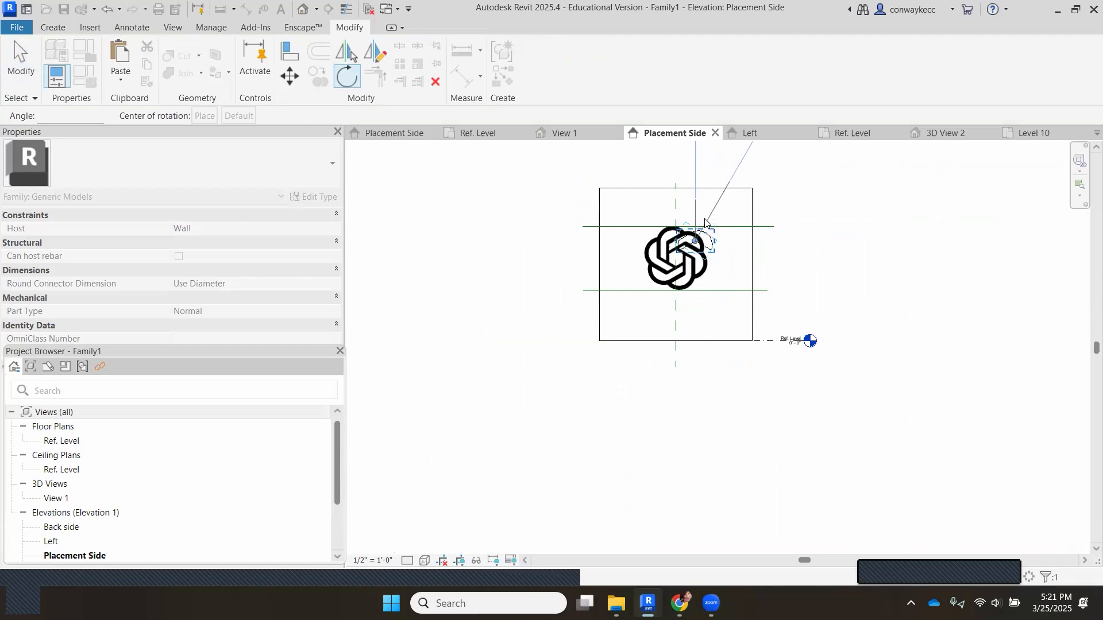
{"action": "left_click", "coordinate": [705, 222]}
{"action": "scroll", "coordinate": [705, 224], "scroll_direction": "up", "scroll_amount": 5}
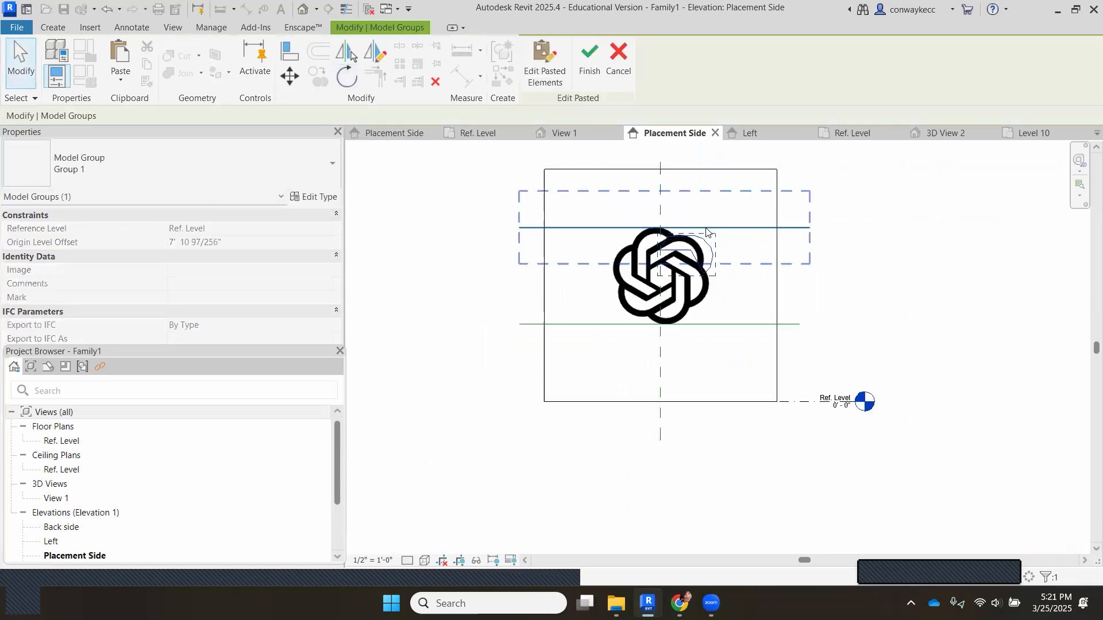
Rotate the pasted petal further clockwise towards the orientation of the logo's third petal
{"action": "left_click", "coordinate": [346, 77]}
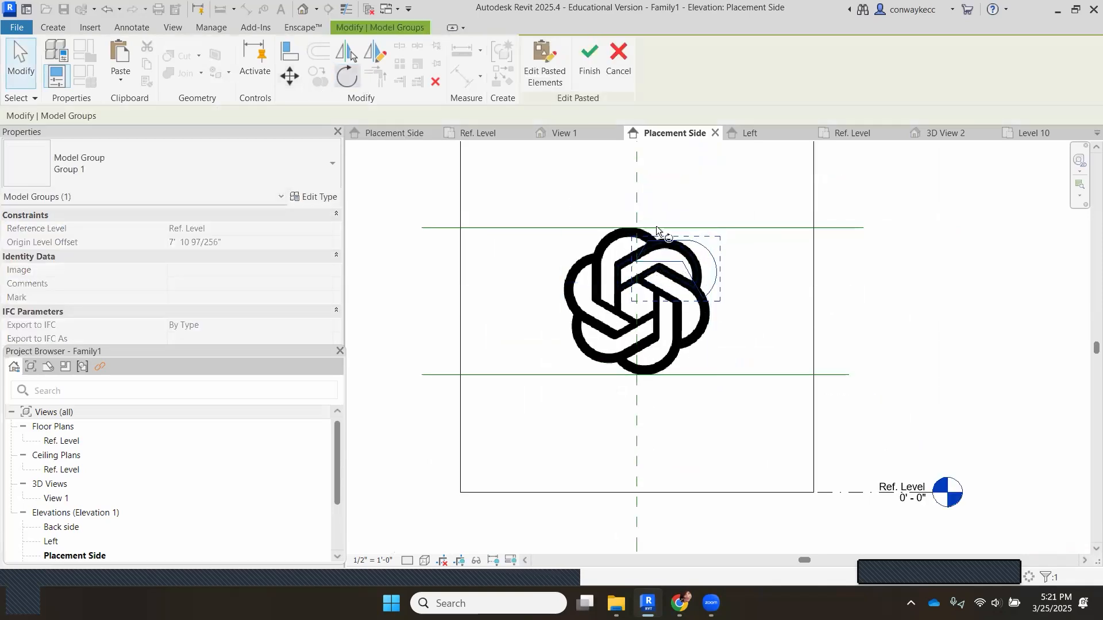
{"action": "left_click", "coordinate": [683, 164]}
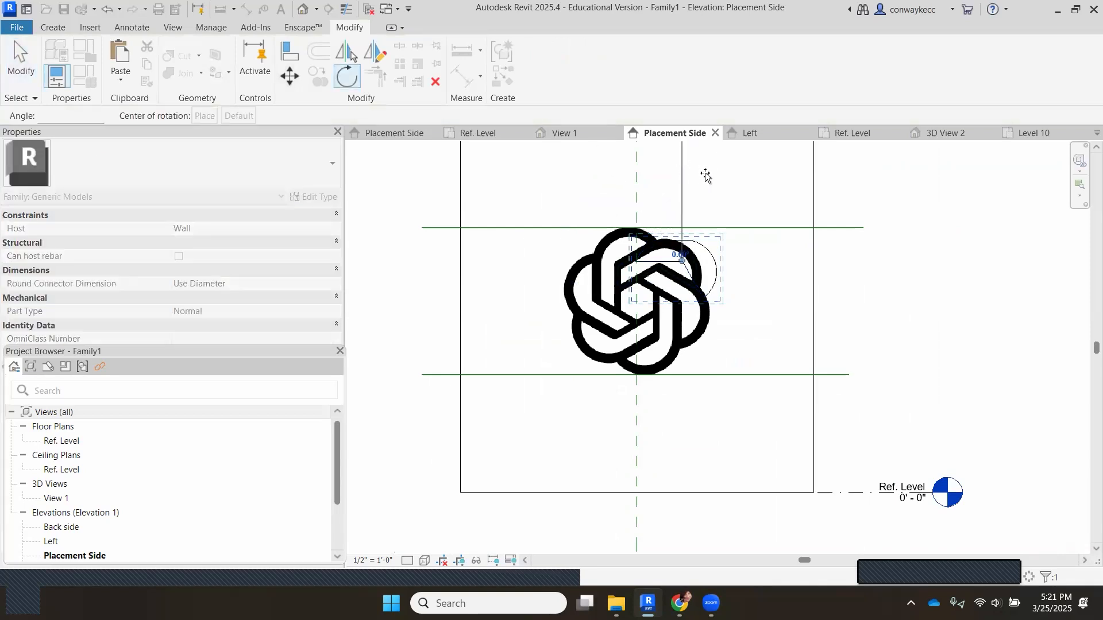
{"action": "left_click", "coordinate": [731, 242]}
{"action": "scroll", "coordinate": [666, 322], "scroll_direction": "up", "scroll_amount": 3}
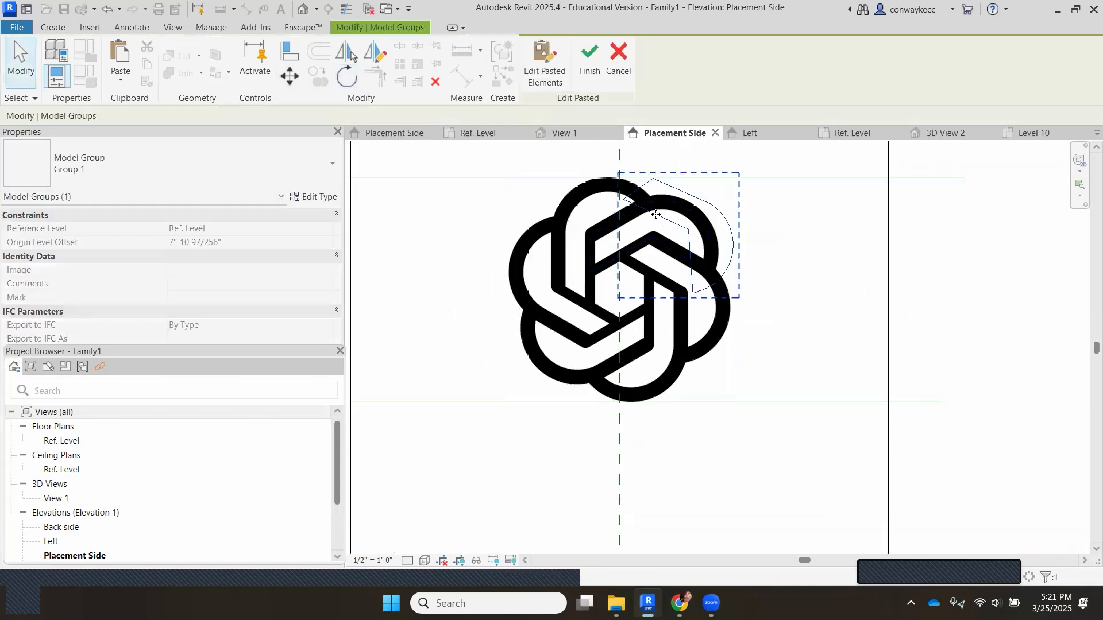
Try to fit the rotated copy onto the logo's third petal by moving it there and nudging it sideways over the black band
{"action": "mouse_move", "coordinate": [650, 260]}
{"action": "left_mouse_down"}
{"action": "mouse_move", "coordinate": [651, 275]}
{"action": "mouse_move", "coordinate": [655, 261]}
{"action": "left_mouse_up"}
{"action": "scroll", "coordinate": [660, 253], "scroll_direction": "up", "scroll_amount": 3}
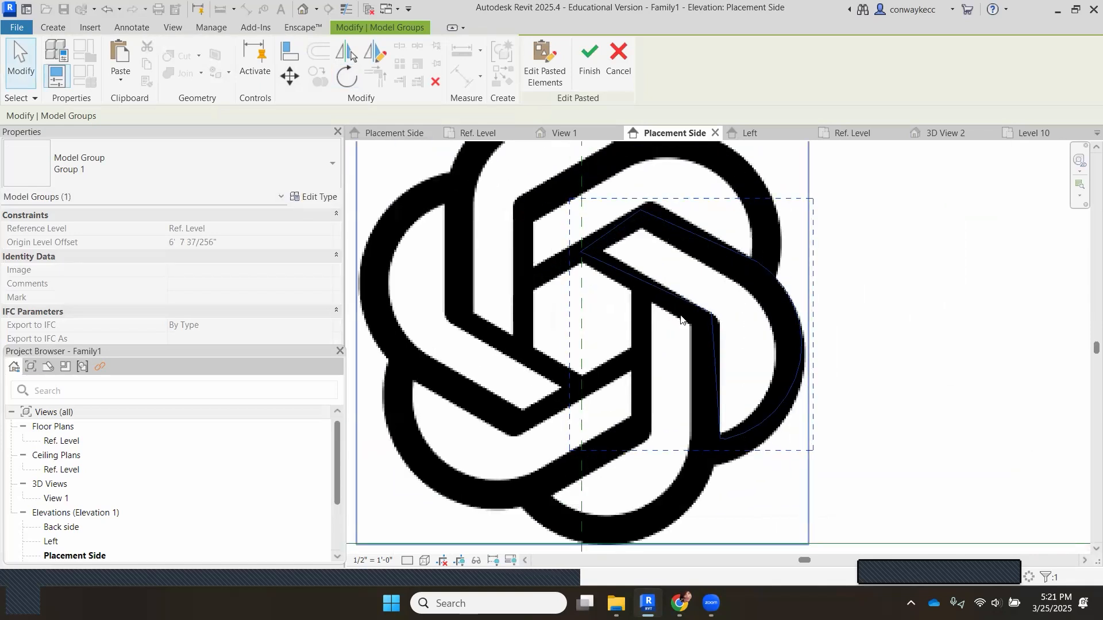
{"action": "key", "text": "Left"}
{"action": "key", "text": "Left"}
{"action": "key", "text": "Left"}
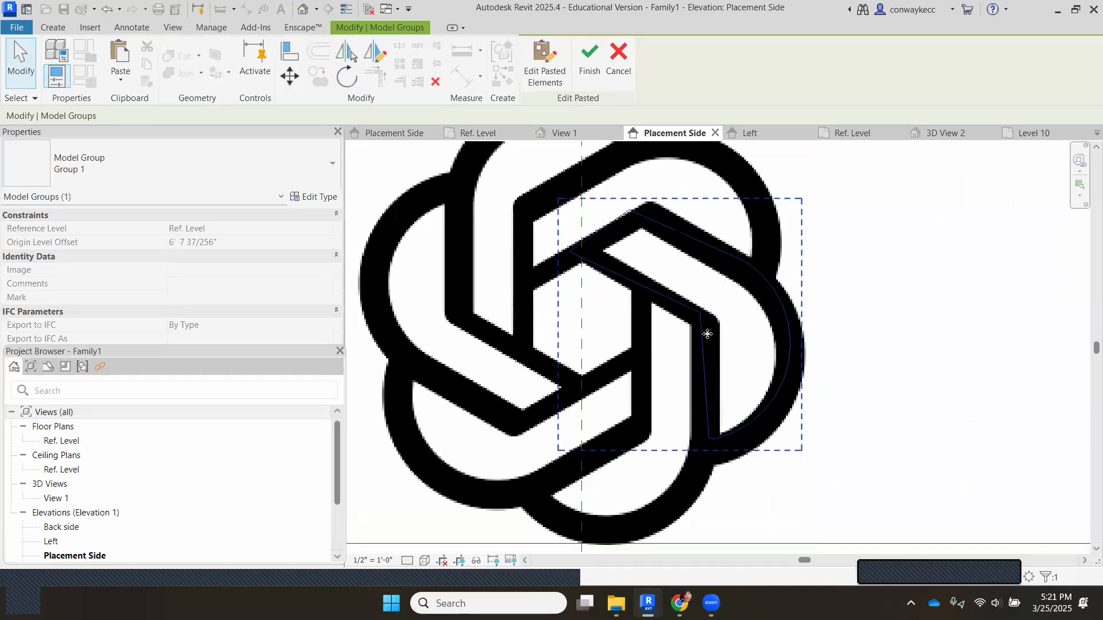
{"action": "scroll", "coordinate": [708, 341], "scroll_direction": "down", "scroll_amount": 2}
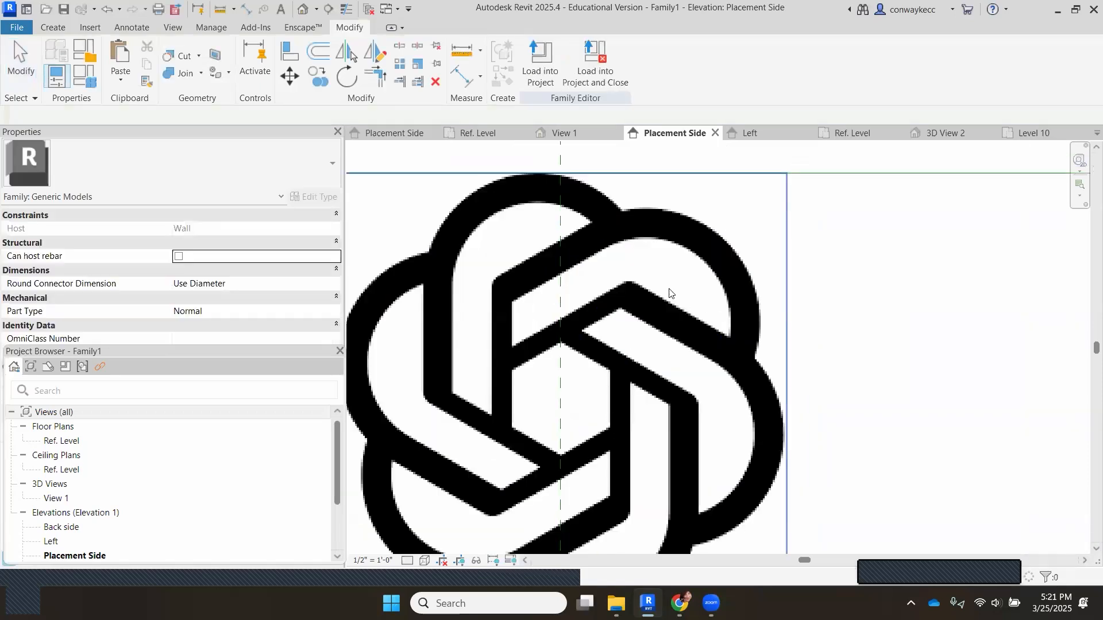
Switch to the OLIPOP logo family's Placement Side elevation and inspect the void extrusion of the second letter P
{"action": "left_click", "coordinate": [397, 132]}
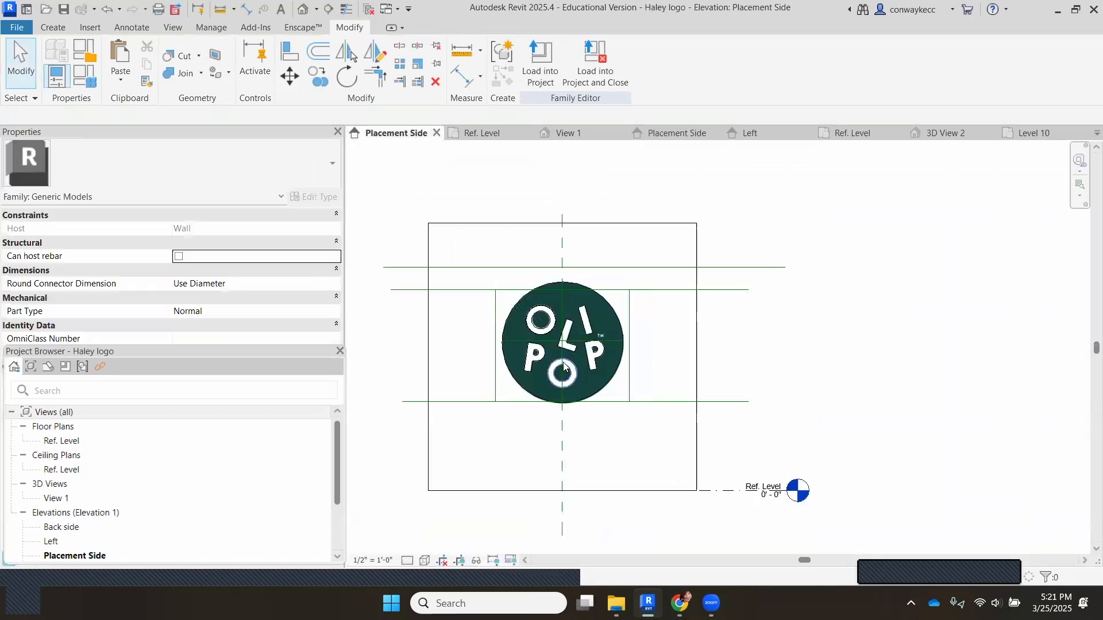
{"action": "scroll", "coordinate": [566, 394], "scroll_direction": "up", "scroll_amount": 4}
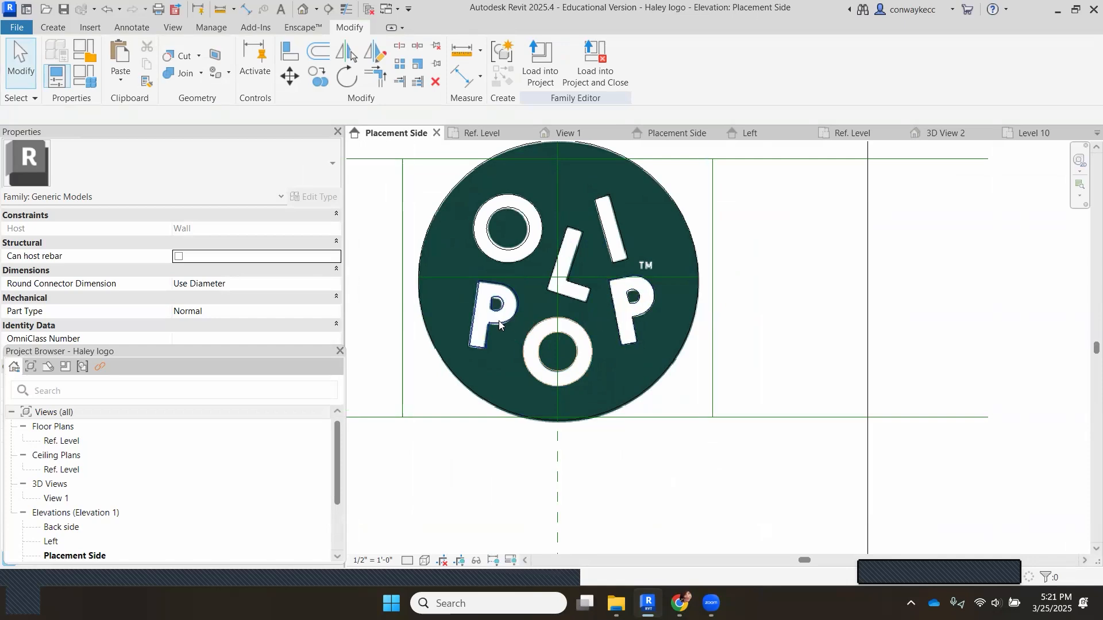
{"action": "left_click", "coordinate": [624, 315]}
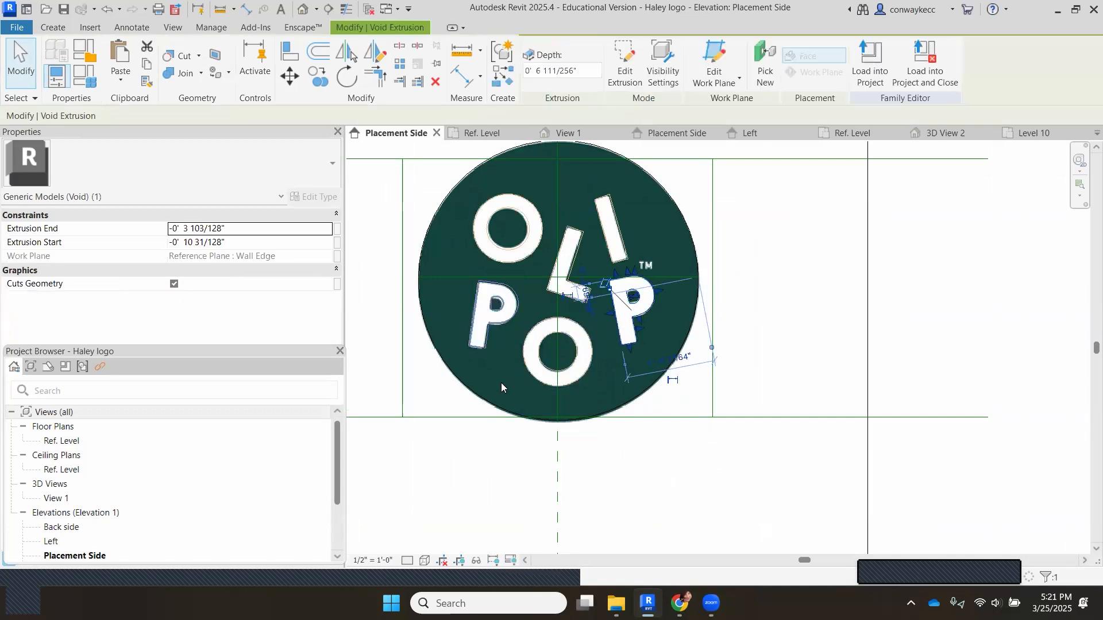
{"action": "left_click", "coordinate": [459, 468]}
{"action": "scroll", "coordinate": [538, 322], "scroll_direction": "down", "scroll_amount": 2}
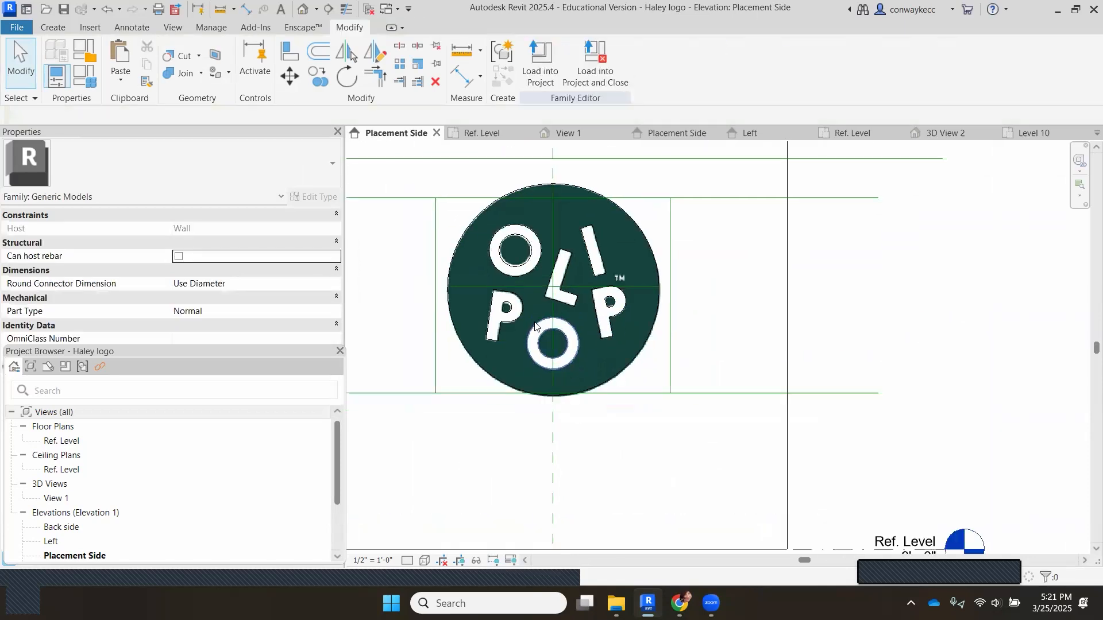
{"action": "scroll", "coordinate": [534, 326], "scroll_direction": "down", "scroll_amount": 1}
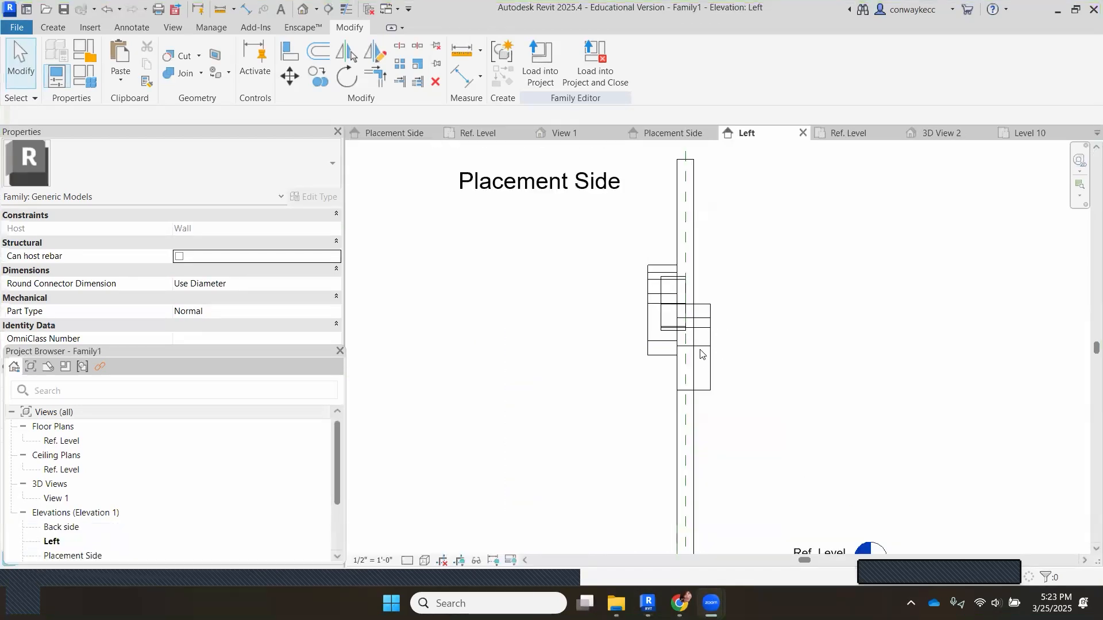
In the ChatGPT logo family's Left elevation, shift the petal extrusion behind the wall face to project on the placement side, flush with the neighbouring petal
{"action": "scroll", "coordinate": [677, 314], "scroll_direction": "up", "scroll_amount": 2}
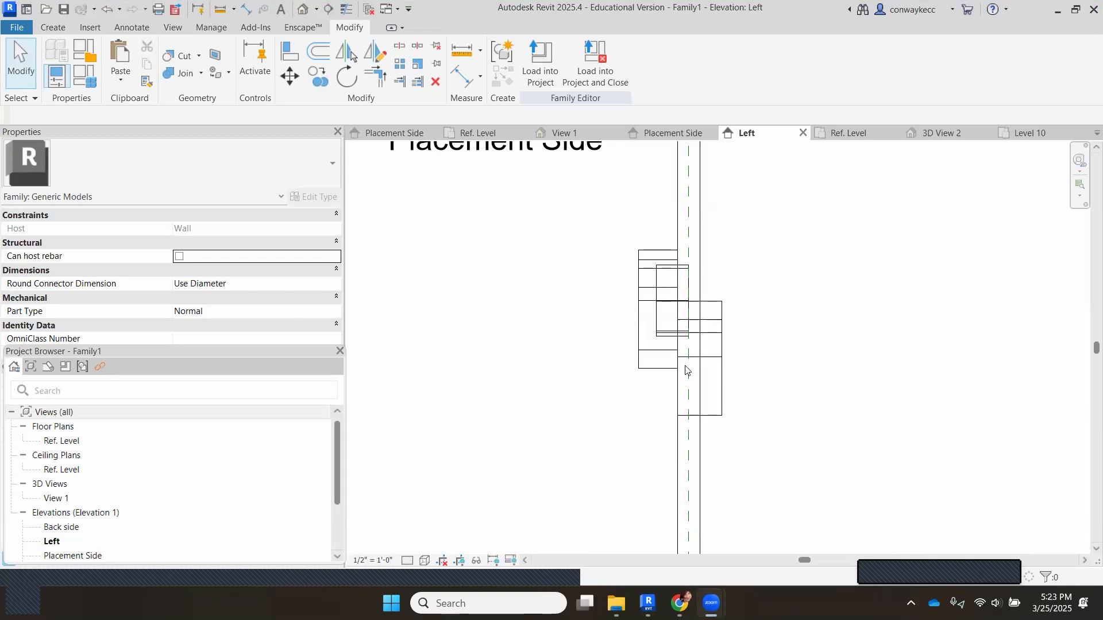
{"action": "scroll", "coordinate": [698, 366], "scroll_direction": "down", "scroll_amount": 1}
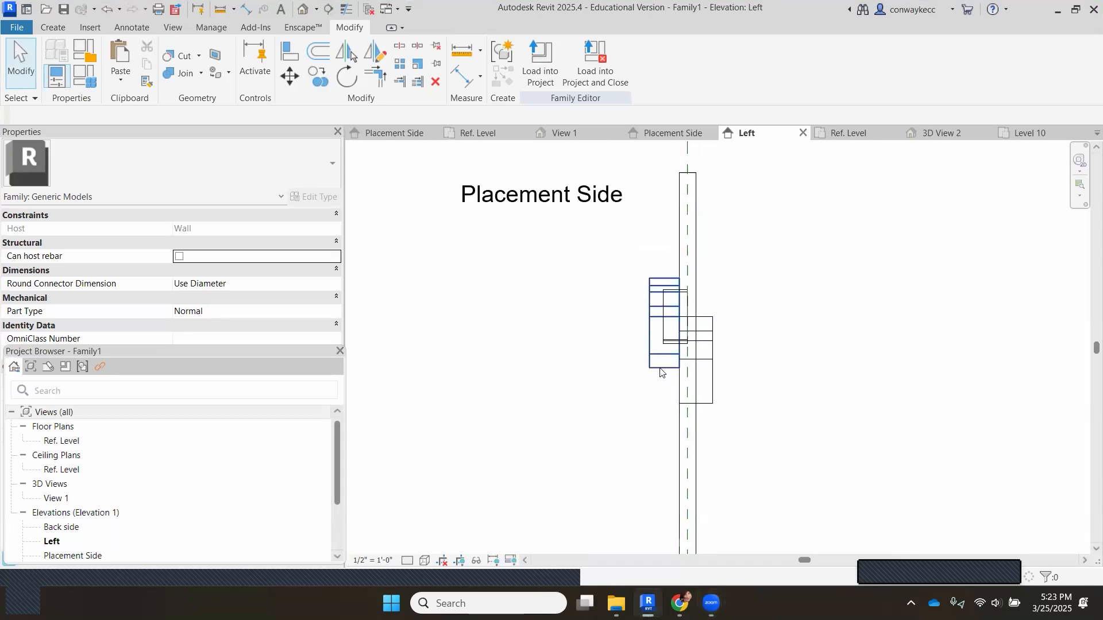
{"action": "scroll", "coordinate": [706, 374], "scroll_direction": "up", "scroll_amount": 1}
{"action": "left_click", "coordinate": [731, 363]}
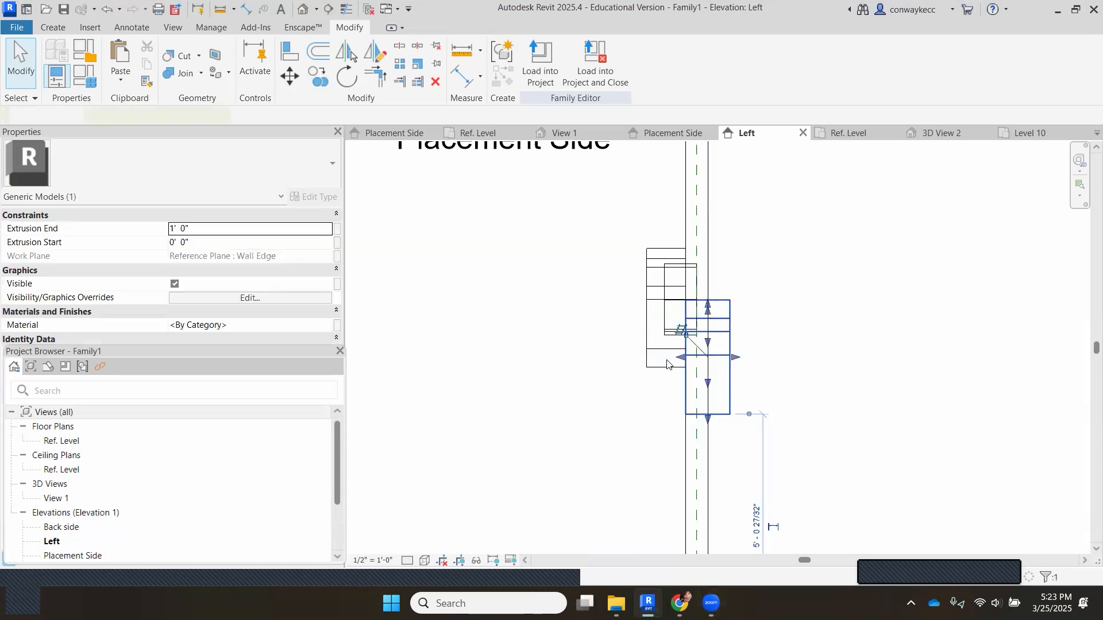
{"action": "mouse_move", "coordinate": [681, 360]}
{"action": "left_mouse_down"}
{"action": "mouse_move", "coordinate": [644, 359]}
{"action": "mouse_move", "coordinate": [686, 359]}
{"action": "left_mouse_up"}
{"action": "left_click", "coordinate": [917, 178]}
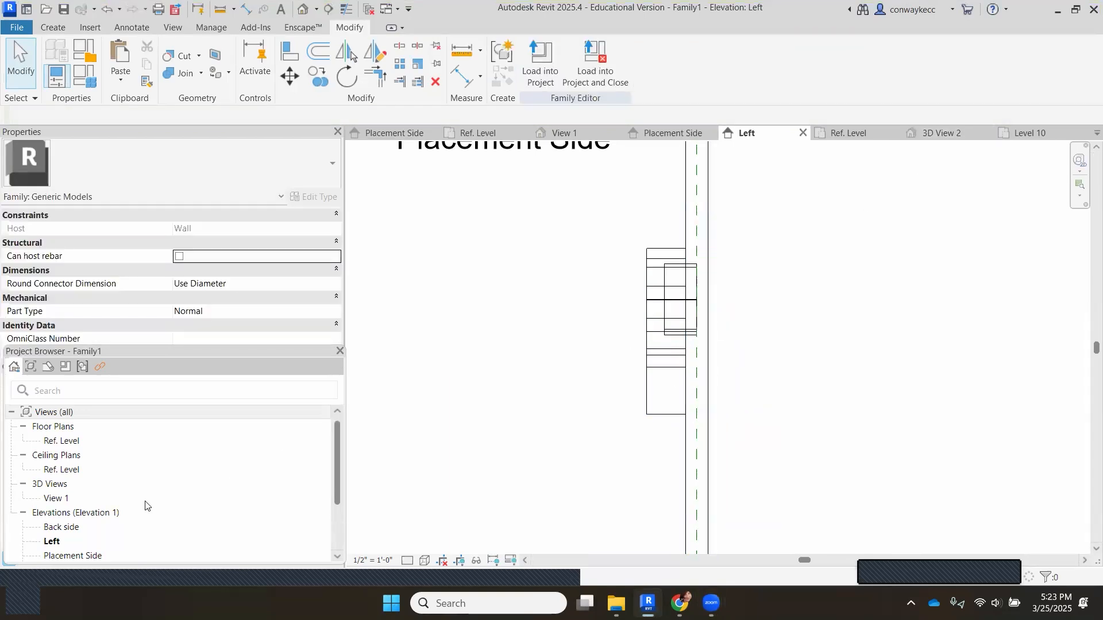
Inspect the three petal extrusions in 3D and in the Left elevation, and look at the wall logos in the project's 3D View 2
{"action": "double_click", "coordinate": [76, 499]}
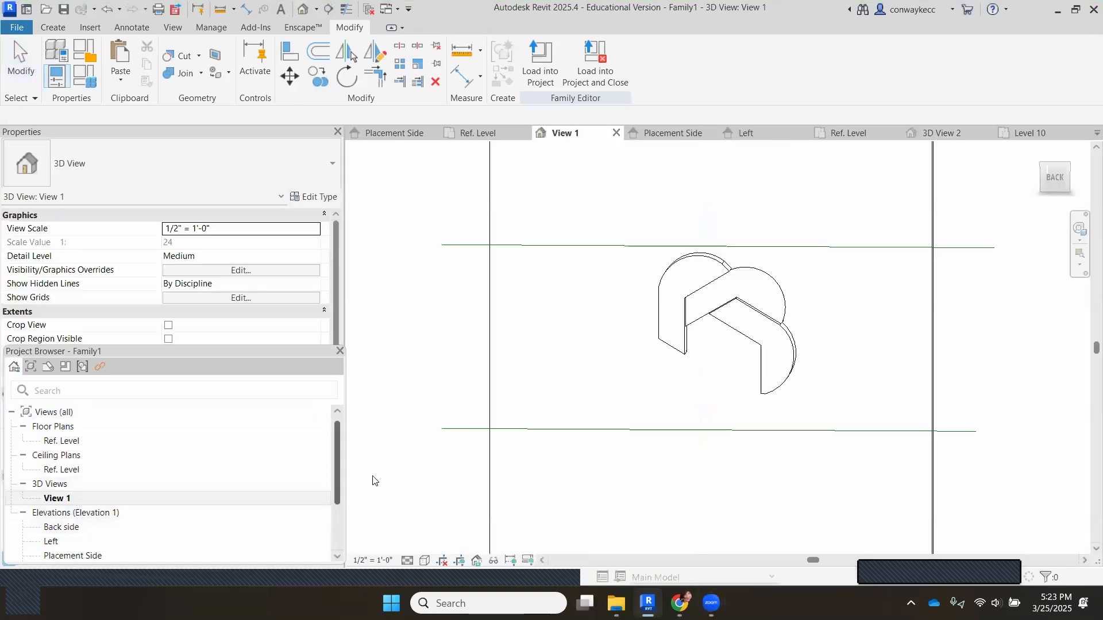
{"action": "scroll", "coordinate": [844, 287], "scroll_direction": "up", "scroll_amount": 2}
{"action": "middle_click_drag", "start_coordinate": [1074, 199], "coordinate": [1027, 153], "text": "shift"}
{"action": "left_click_drag", "start_coordinate": [1029, 154], "coordinate": [1024, 140]}
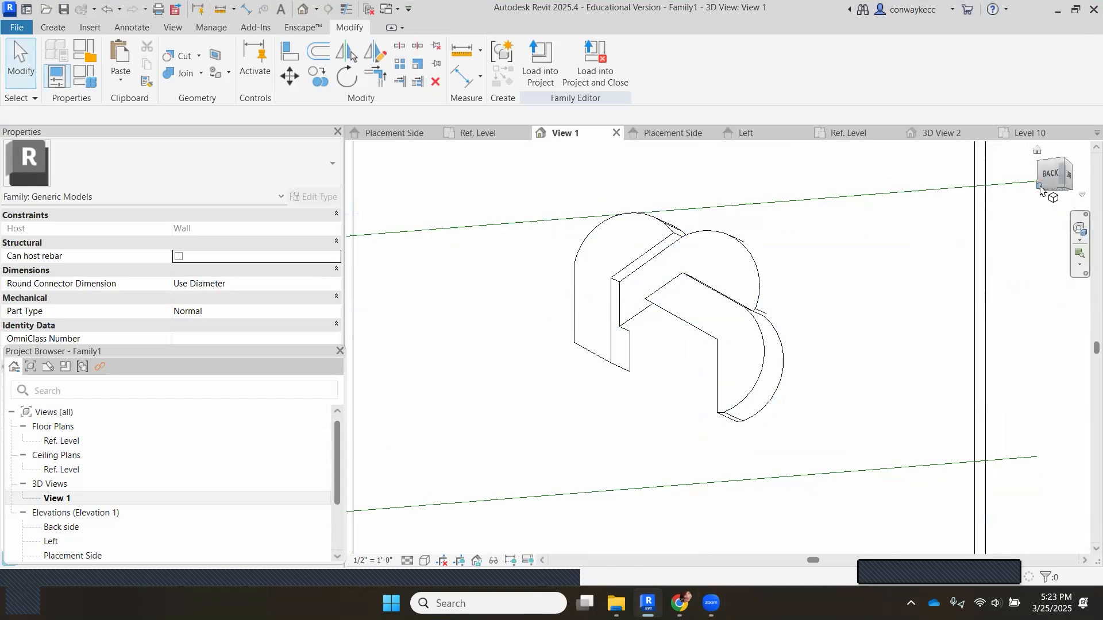
{"action": "left_click", "coordinate": [757, 134]}
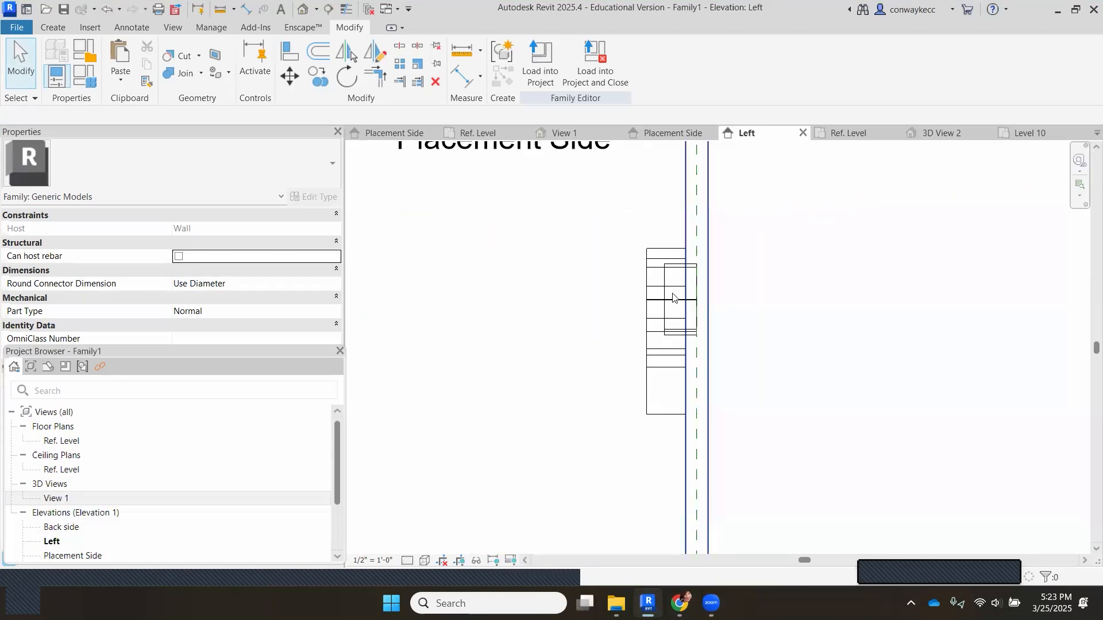
{"action": "scroll", "coordinate": [673, 345], "scroll_direction": "up", "scroll_amount": 2}
{"action": "scroll", "coordinate": [575, 374], "scroll_direction": "down", "scroll_amount": 2}
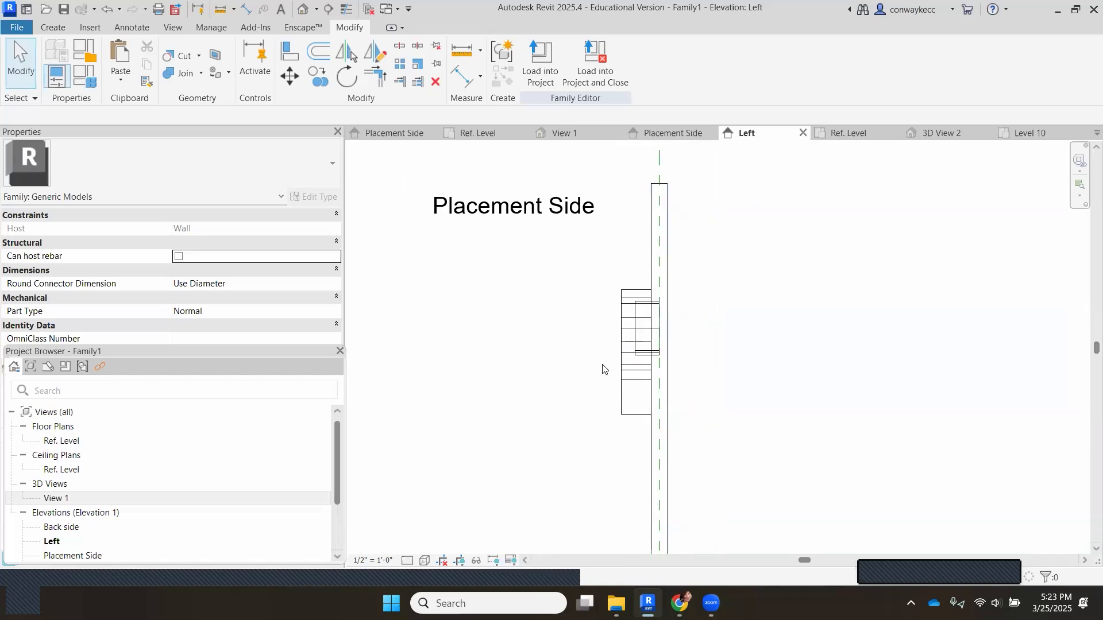
{"action": "left_click", "coordinate": [937, 133]}
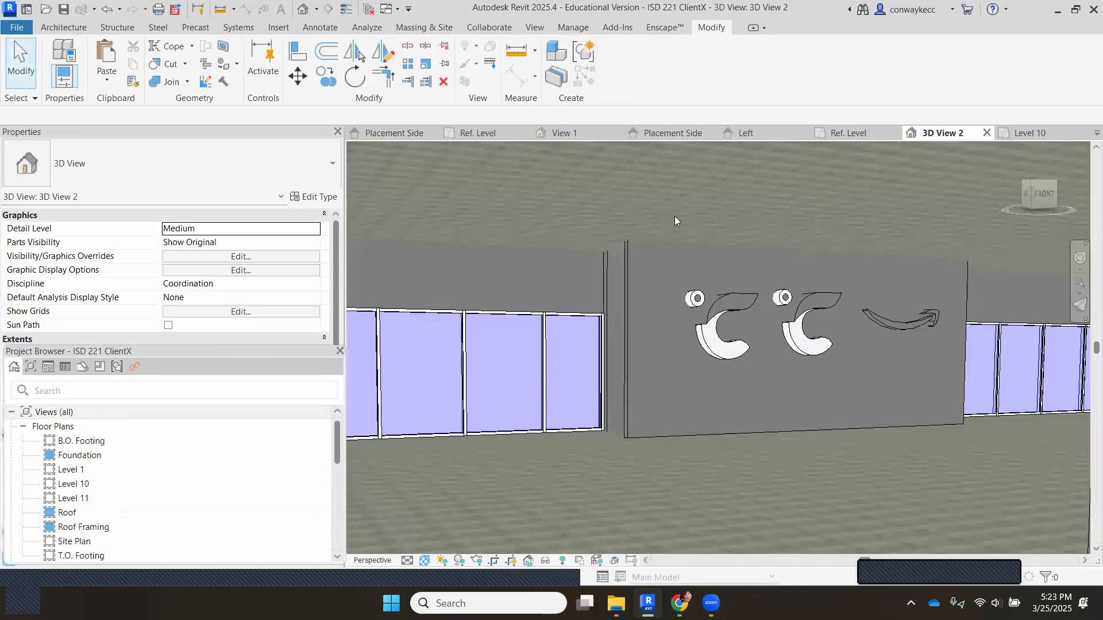
{"action": "left_click", "coordinate": [851, 136]}
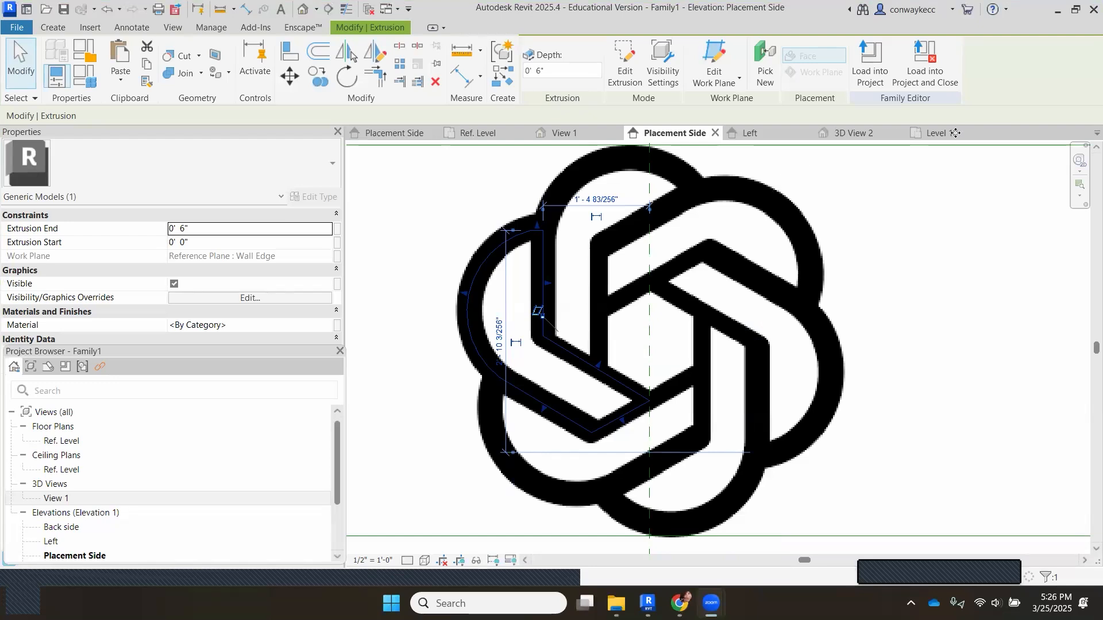
In the Left elevation, reshape the last petal's extrusion to run from the wall face out to the shallower petals' front on the placement side
{"action": "left_click", "coordinate": [779, 134]}
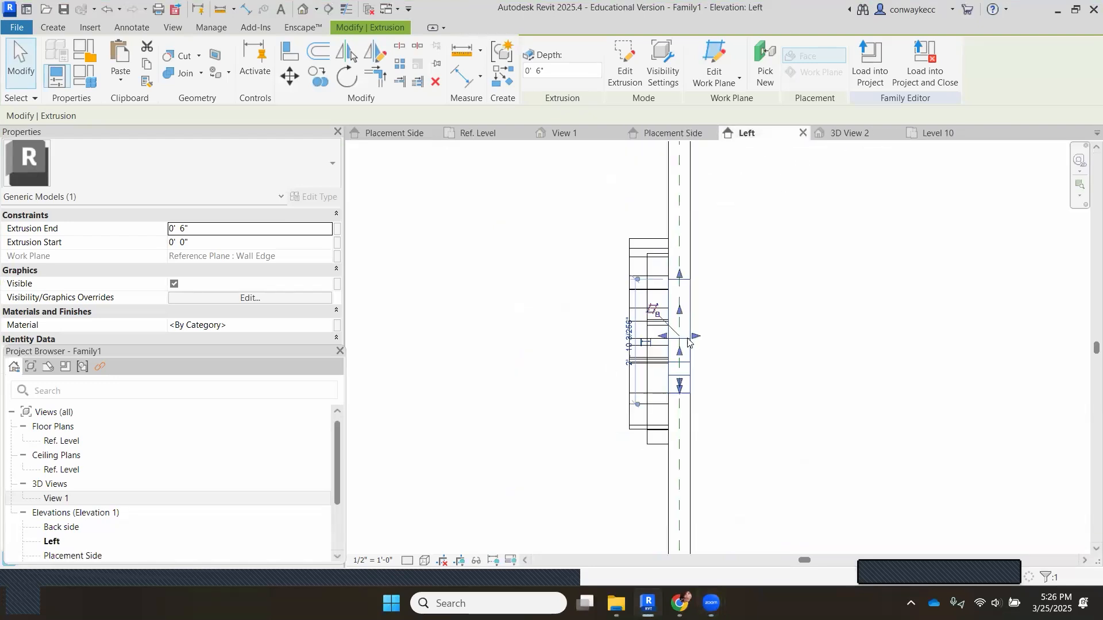
{"action": "scroll", "coordinate": [651, 331], "scroll_direction": "up", "scroll_amount": 3}
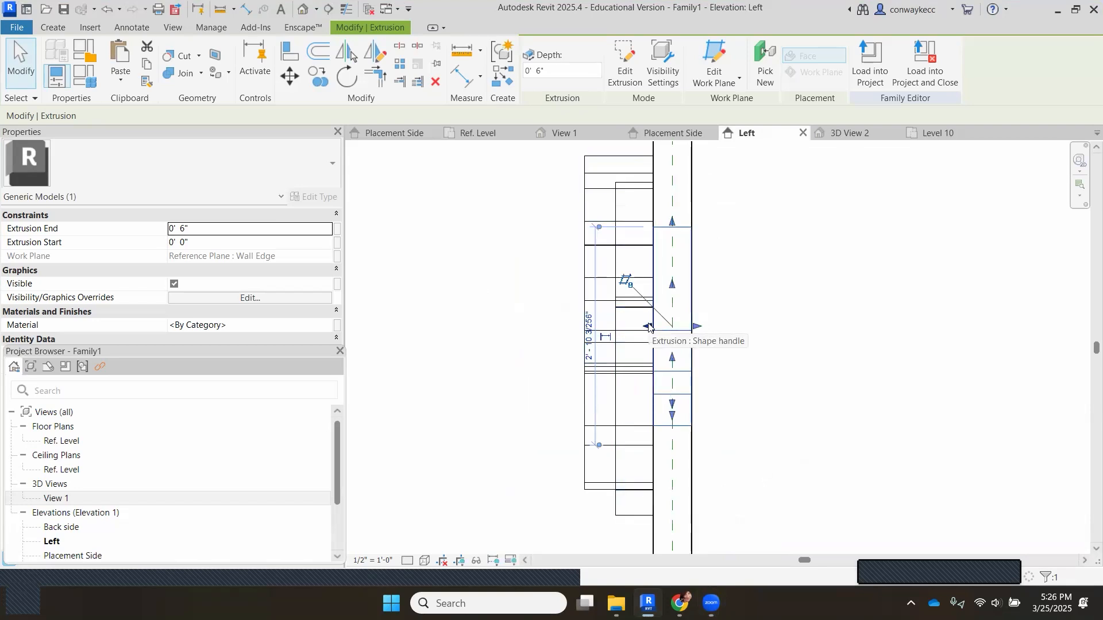
{"action": "left_click_drag", "start_coordinate": [649, 327], "coordinate": [583, 320]}
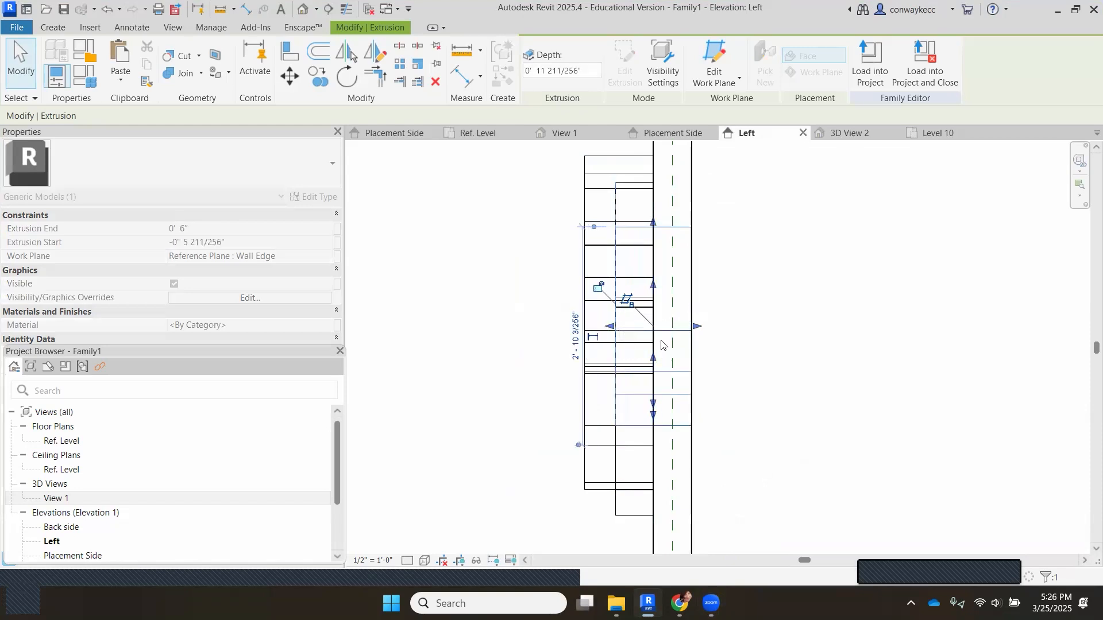
{"action": "left_click_drag", "start_coordinate": [697, 328], "coordinate": [652, 324]}
{"action": "left_click", "coordinate": [763, 303]}
{"action": "scroll", "coordinate": [799, 227], "scroll_direction": "down", "scroll_amount": 1}
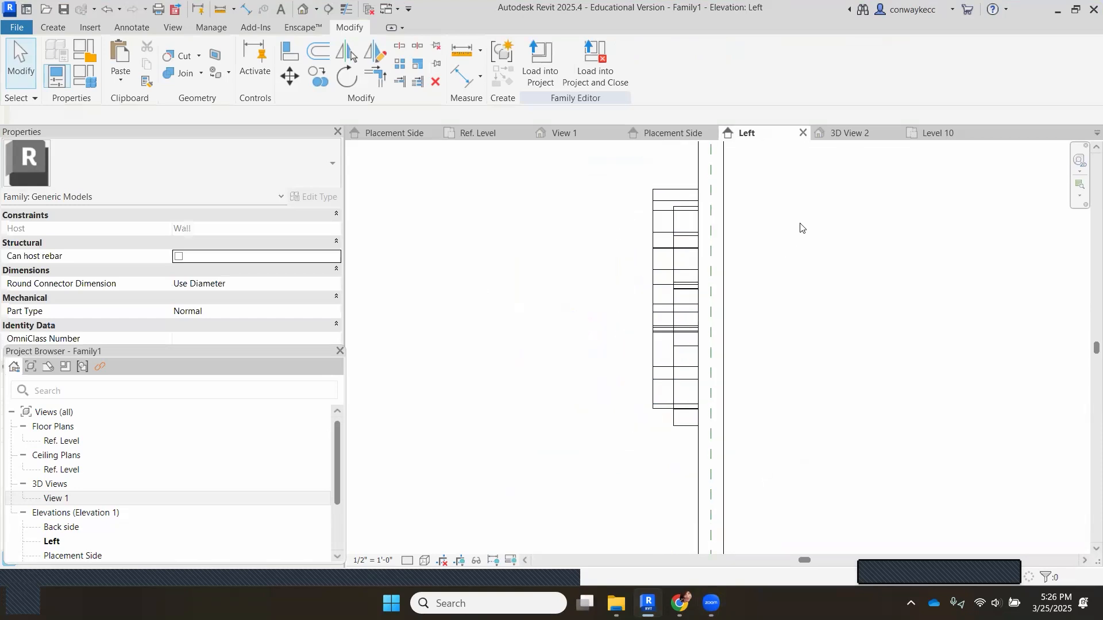
Examine the six-petal logo in the 3D view and compare the petals' projection depths in the Left elevation
{"action": "double_click", "coordinate": [81, 499]}
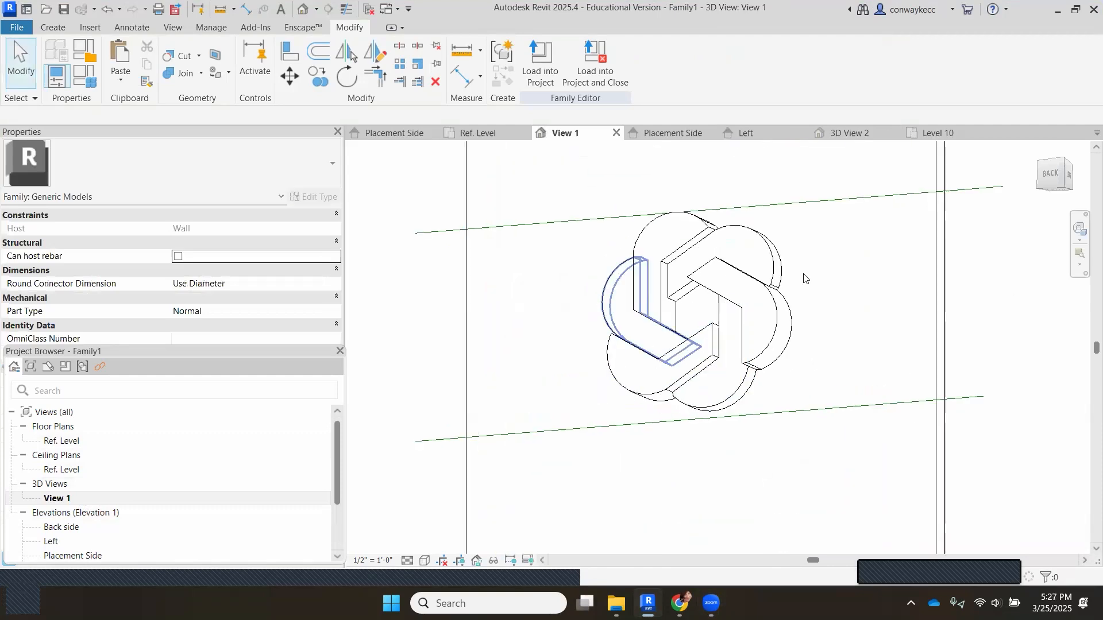
{"action": "mouse_move", "coordinate": [1065, 180]}
{"action": "left_mouse_down"}
{"action": "mouse_move", "coordinate": [1083, 203]}
{"action": "mouse_move", "coordinate": [1015, 177]}
{"action": "mouse_move", "coordinate": [867, 241]}
{"action": "mouse_move", "coordinate": [662, 235]}
{"action": "left_mouse_up"}
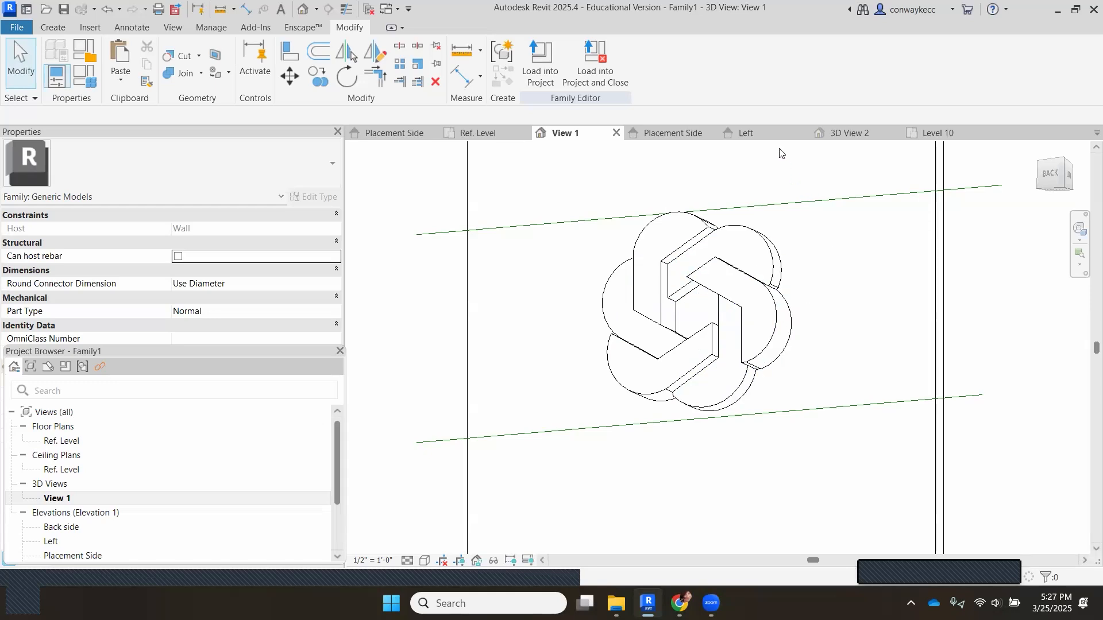
{"action": "left_click", "coordinate": [775, 132]}
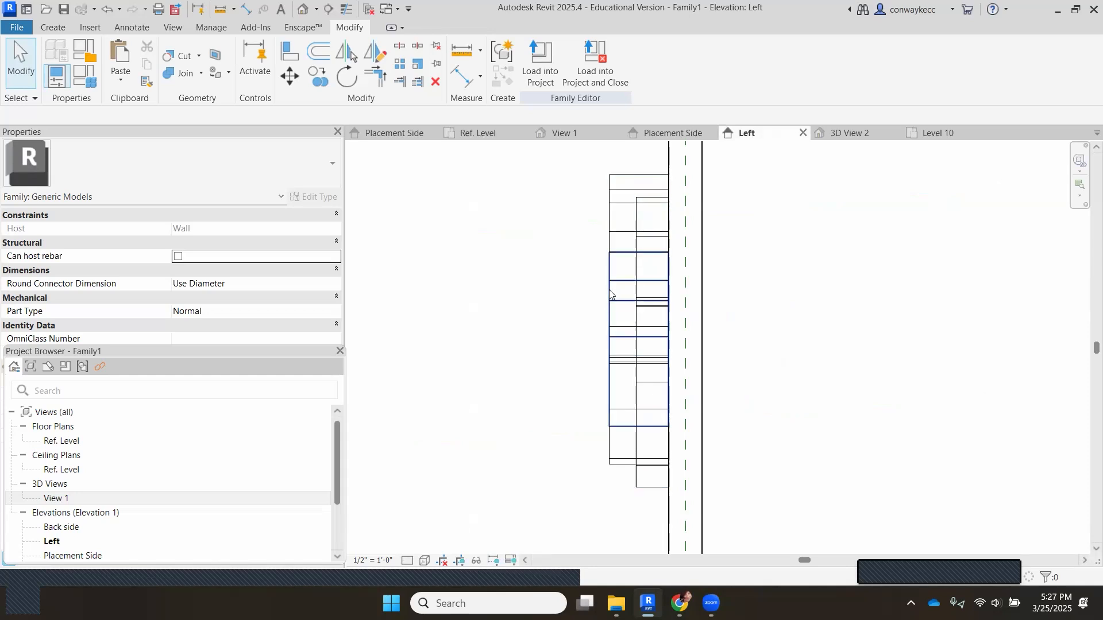
{"action": "scroll", "coordinate": [609, 294], "scroll_direction": "down", "scroll_amount": 1}
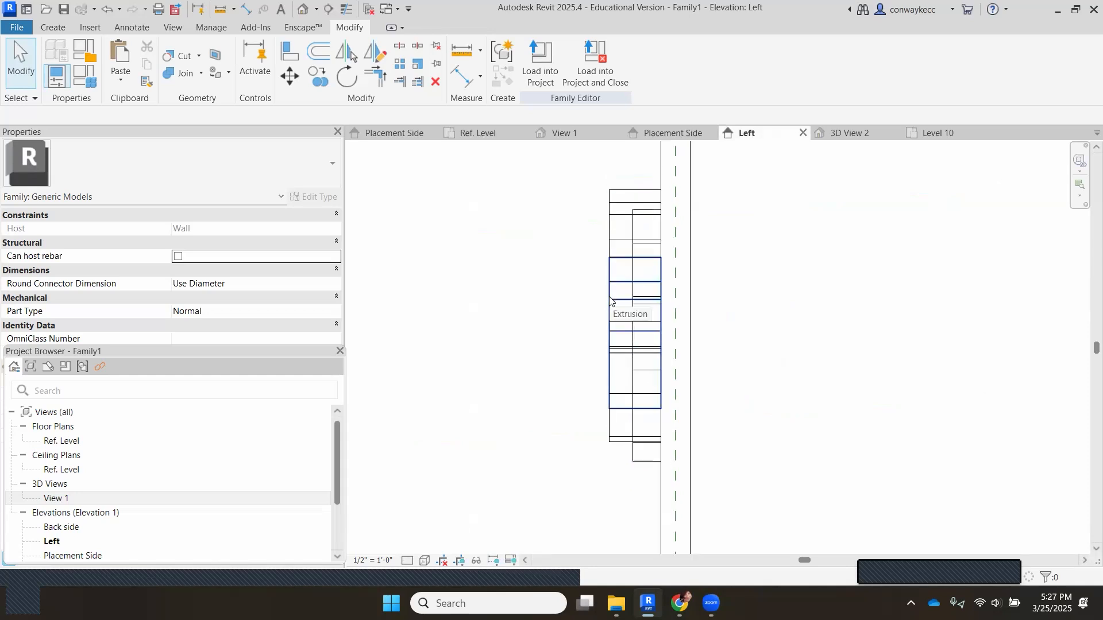
{"action": "scroll", "coordinate": [632, 230], "scroll_direction": "up", "scroll_amount": 1}
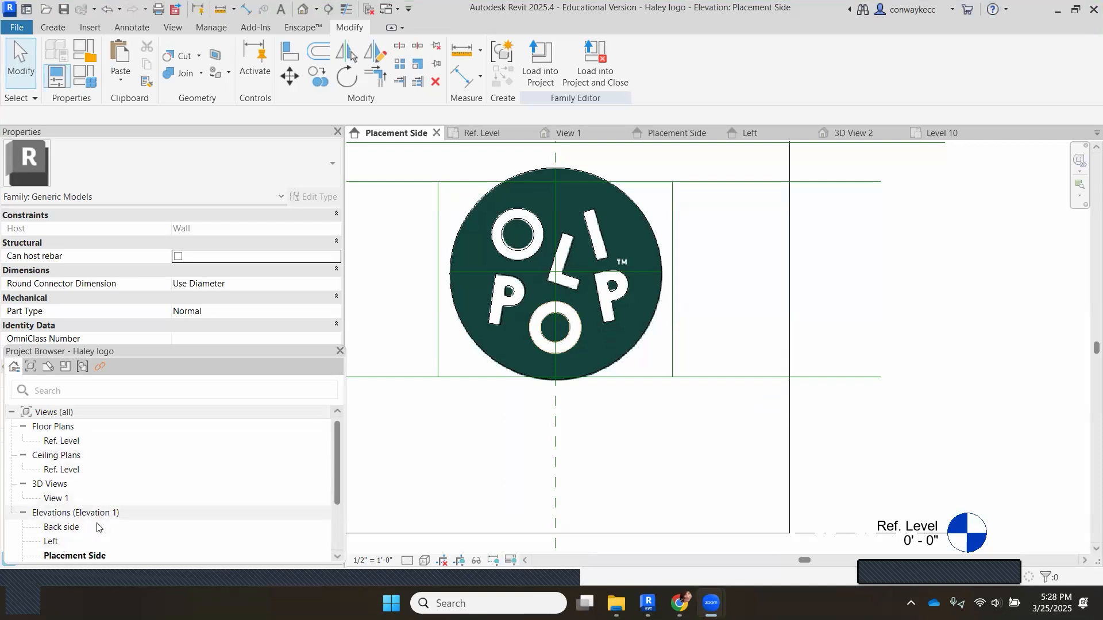
Switch to the OLIPOP logo family's 3D view and examine the letters cut into the round disc
{"action": "scroll", "coordinate": [96, 527], "scroll_direction": "down", "scroll_amount": 3}
{"action": "scroll", "coordinate": [530, 403], "scroll_direction": "down", "scroll_amount": 2}
{"action": "scroll", "coordinate": [505, 244], "scroll_direction": "up", "scroll_amount": 2}
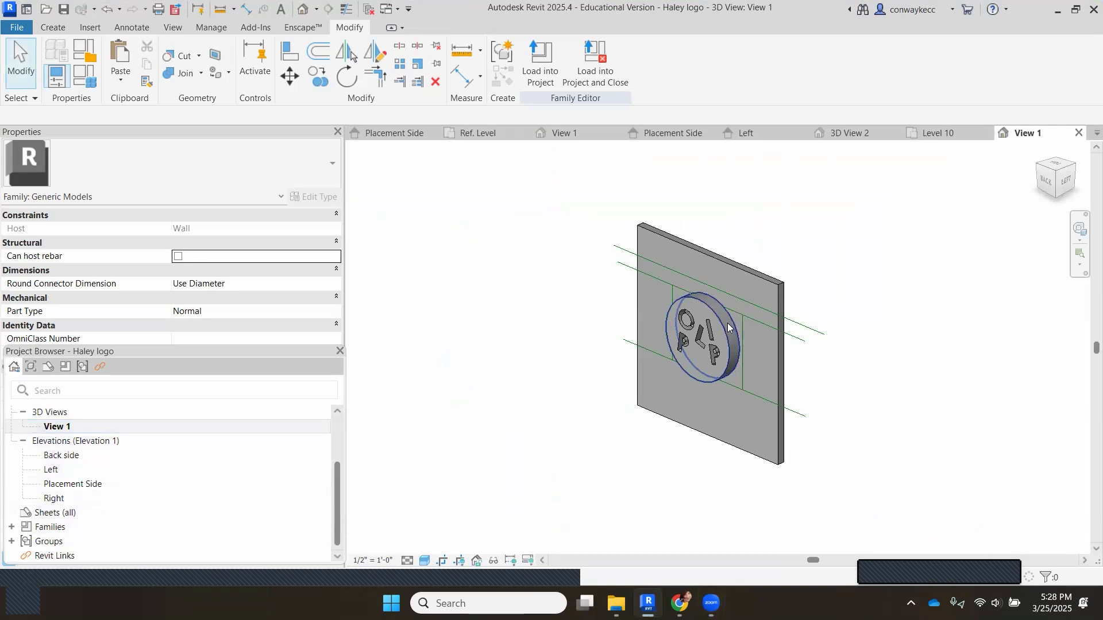
{"action": "left_click", "coordinate": [727, 323]}
{"action": "scroll", "coordinate": [724, 316], "scroll_direction": "up", "scroll_amount": 4}
{"action": "key", "text": "Escape"}
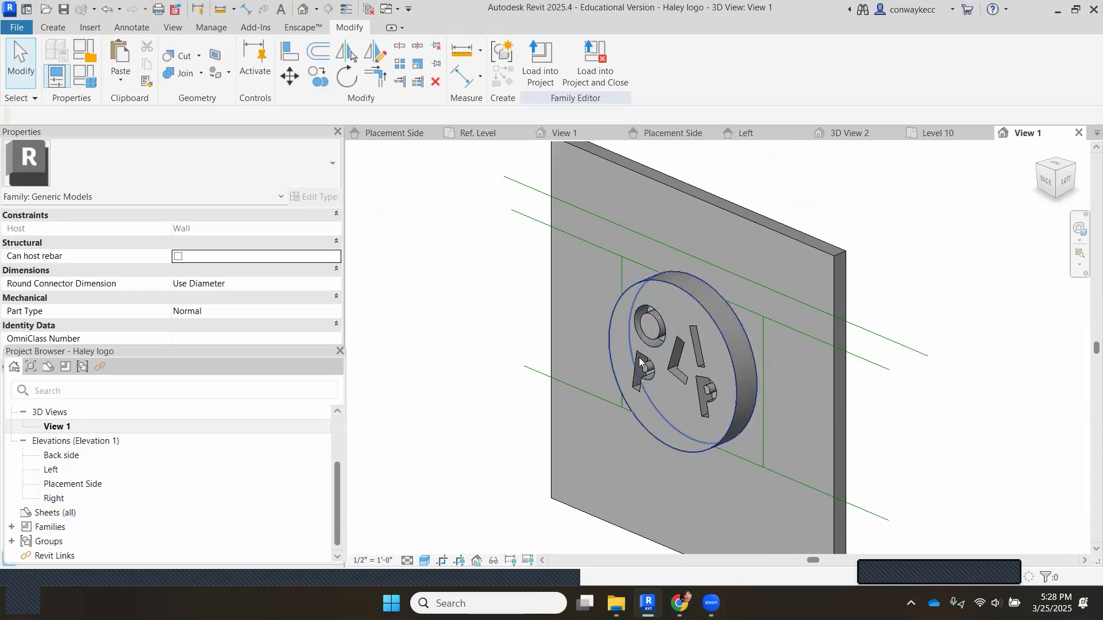
Inspect the round disc extrusion behind the letters in the OLIPOP family's Placement Side elevation
{"action": "left_click", "coordinate": [394, 133]}
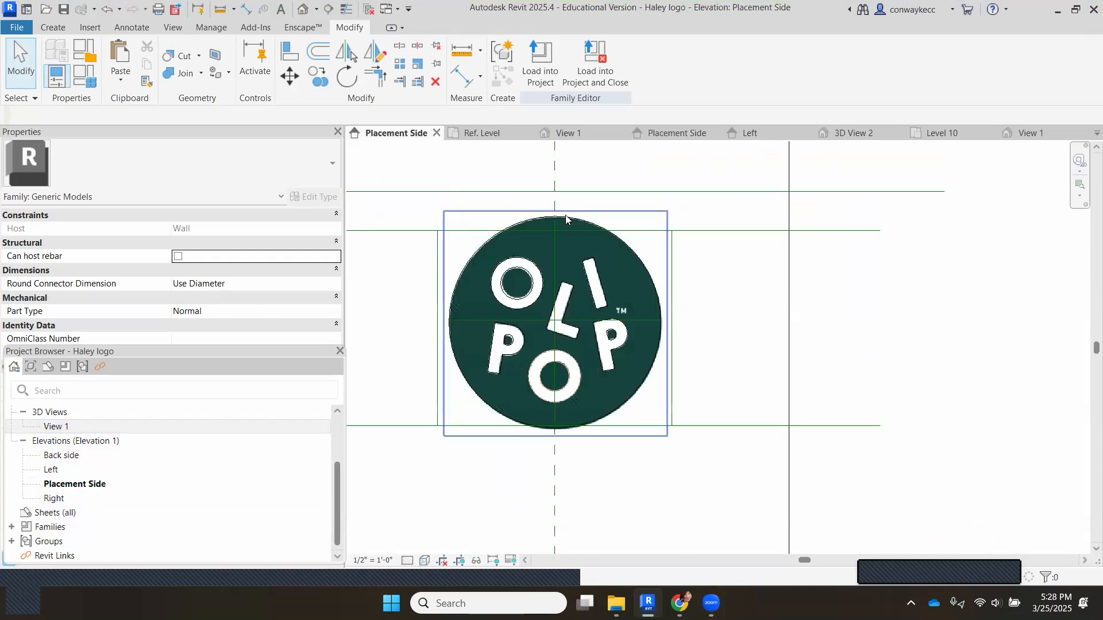
{"action": "scroll", "coordinate": [491, 228], "scroll_direction": "up", "scroll_amount": 4}
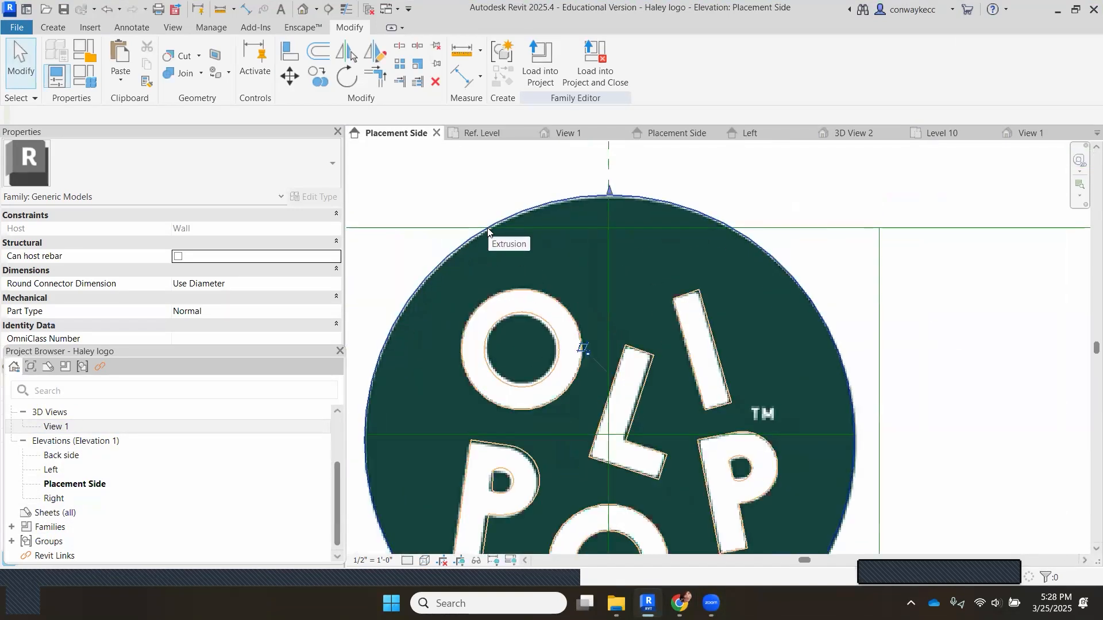
{"action": "left_click", "coordinate": [489, 230]}
{"action": "scroll", "coordinate": [485, 236], "scroll_direction": "down", "scroll_amount": 2}
{"action": "left_click", "coordinate": [689, 185]}
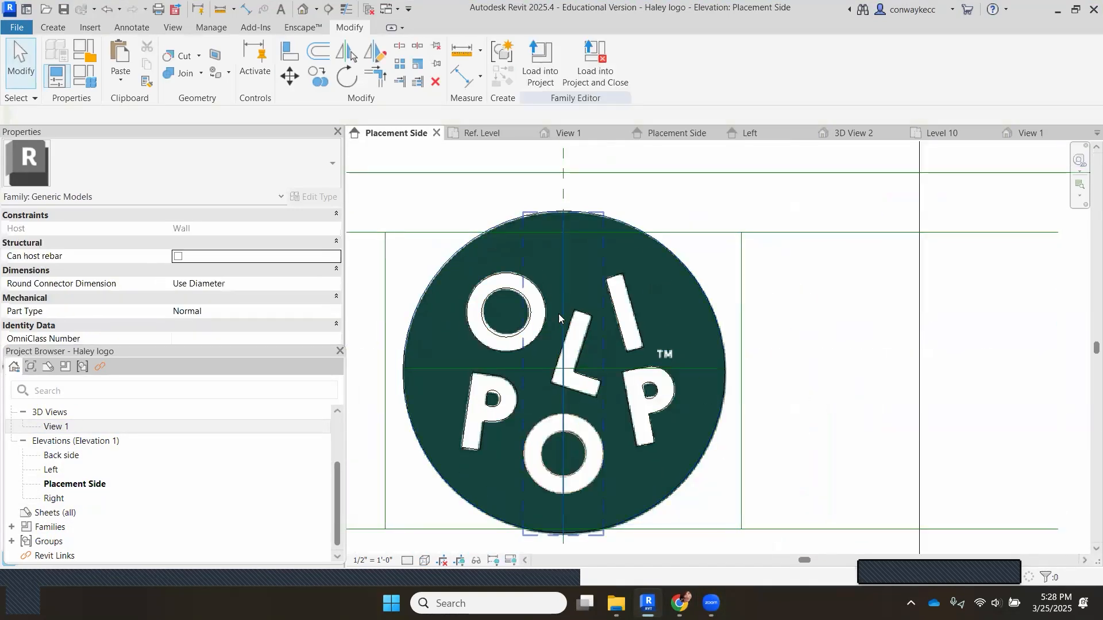
Check the lower letter O's void extrusion in the elevation and compare it with the 3D view
{"action": "scroll", "coordinate": [555, 407], "scroll_direction": "down", "scroll_amount": 1}
{"action": "scroll", "coordinate": [554, 407], "scroll_direction": "up", "scroll_amount": 1}
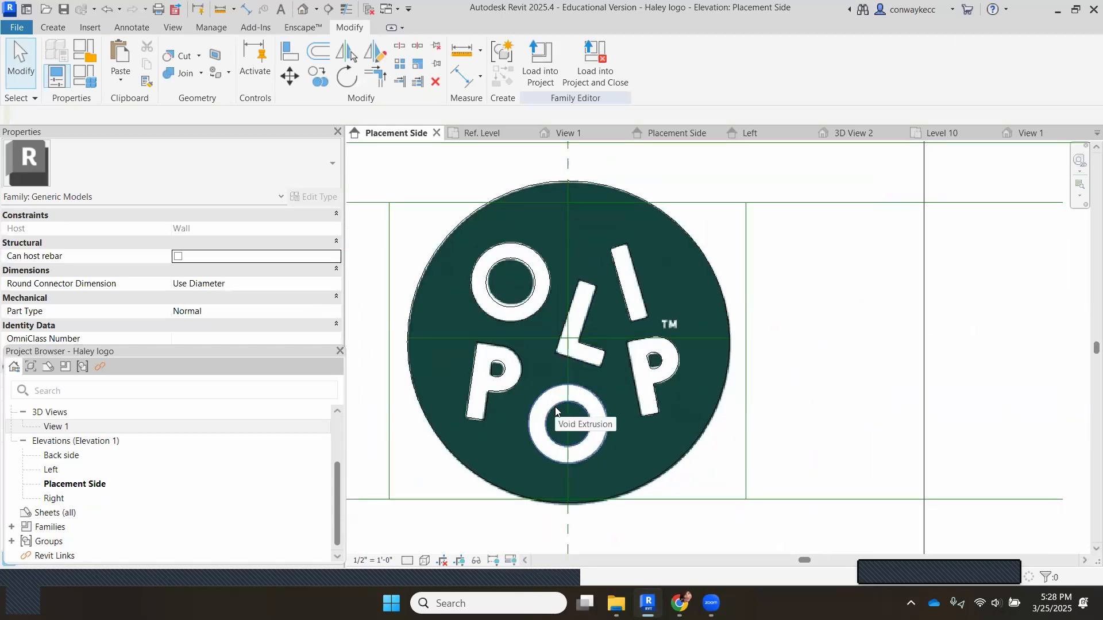
{"action": "scroll", "coordinate": [555, 406], "scroll_direction": "up", "scroll_amount": 1}
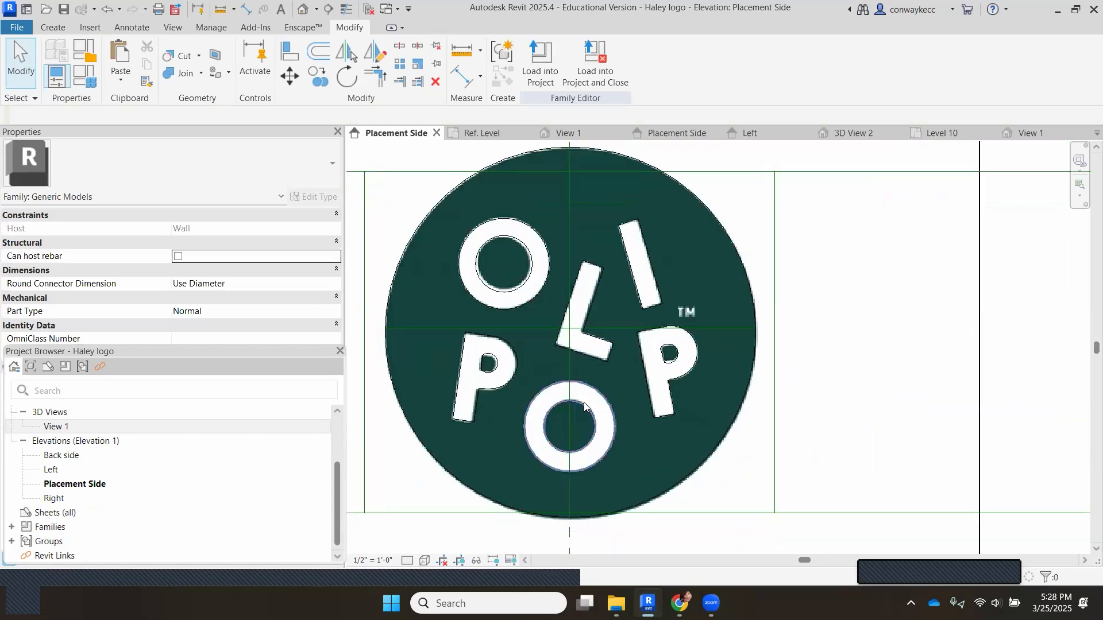
{"action": "left_click", "coordinate": [583, 409]}
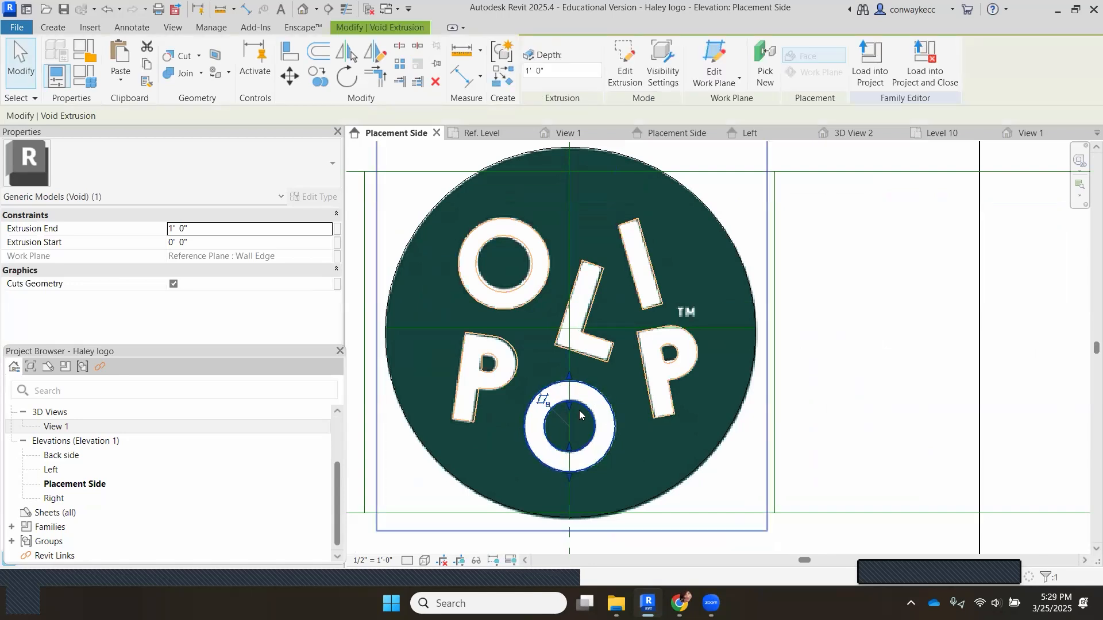
{"action": "key", "text": "Escape"}
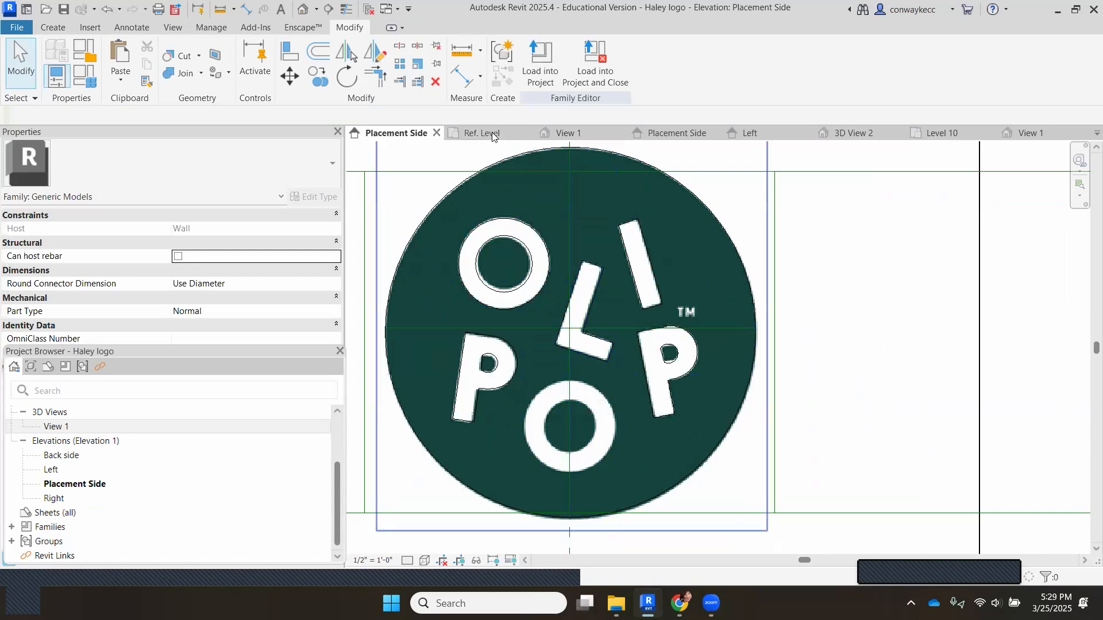
{"action": "left_click", "coordinate": [571, 133]}
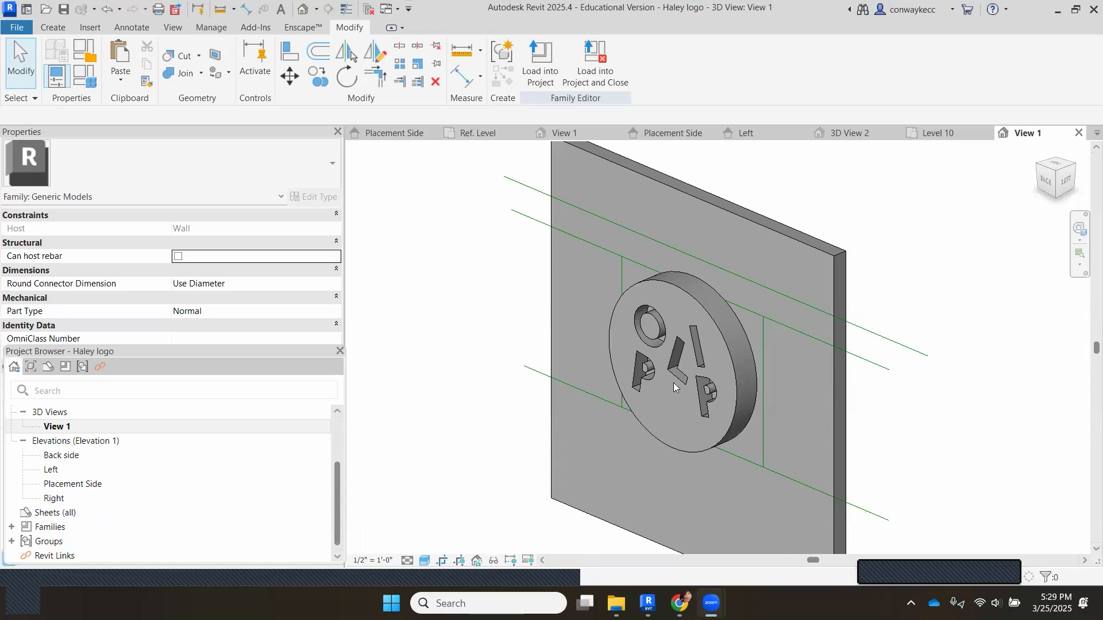
{"action": "left_click", "coordinate": [408, 136]}
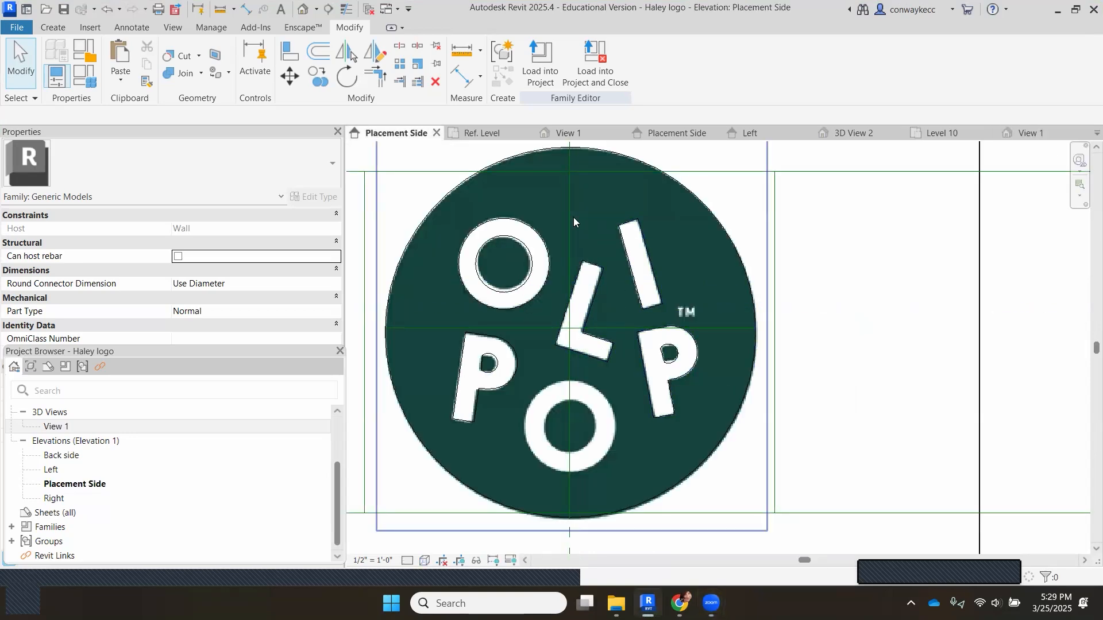
Start a void extrusion in the Placement Side elevation and trace the lower letter O's outer edge with a circle
{"action": "left_click", "coordinate": [58, 26]}
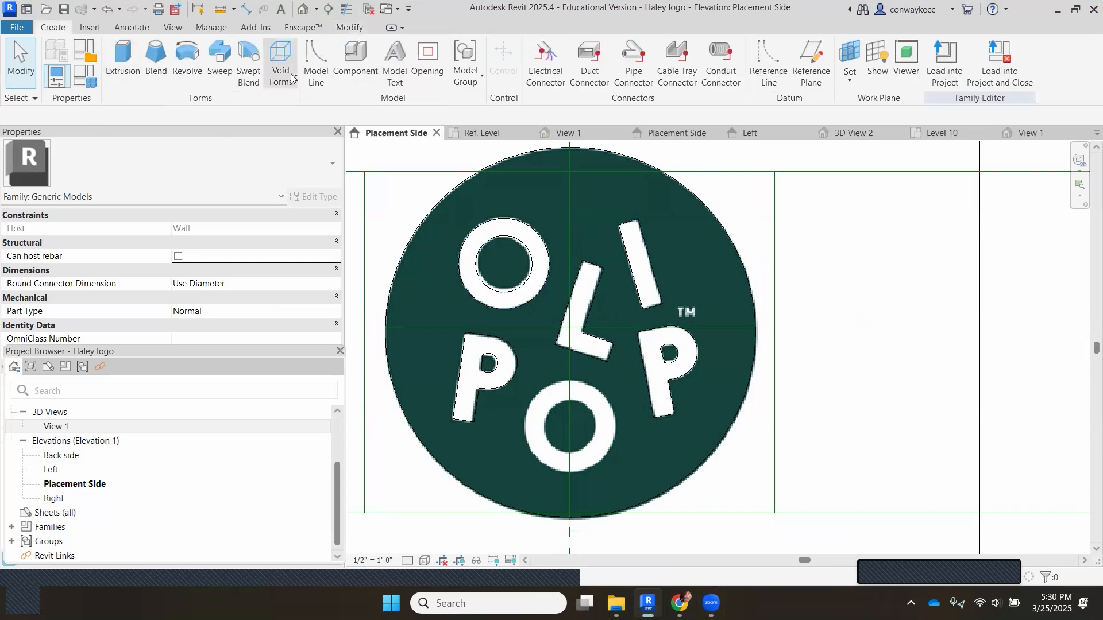
{"action": "left_click", "coordinate": [291, 78]}
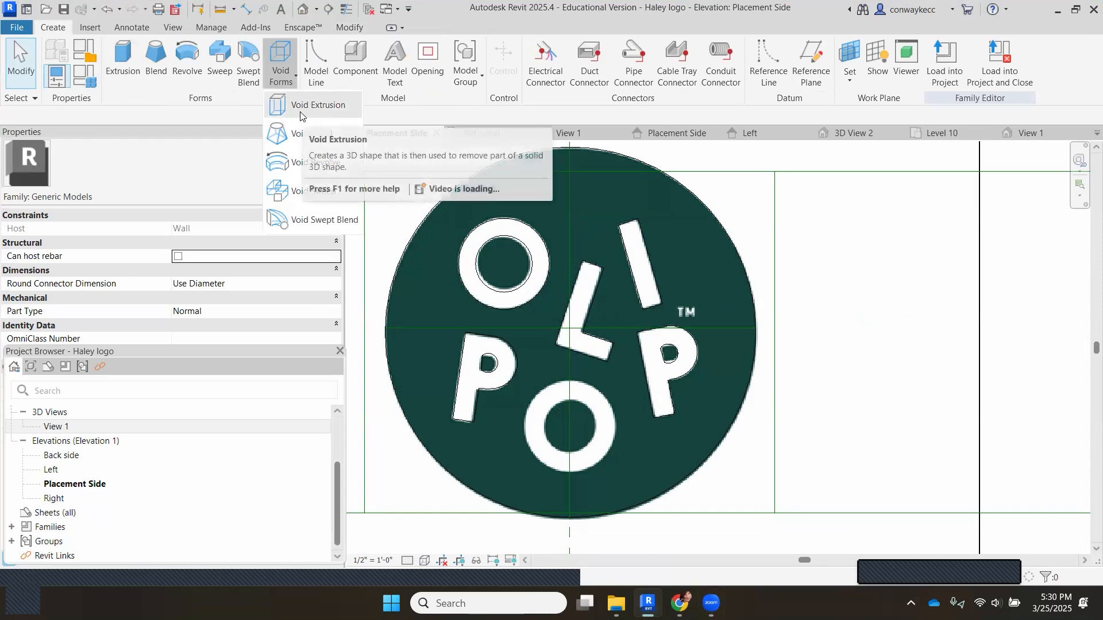
{"action": "left_click", "coordinate": [300, 107]}
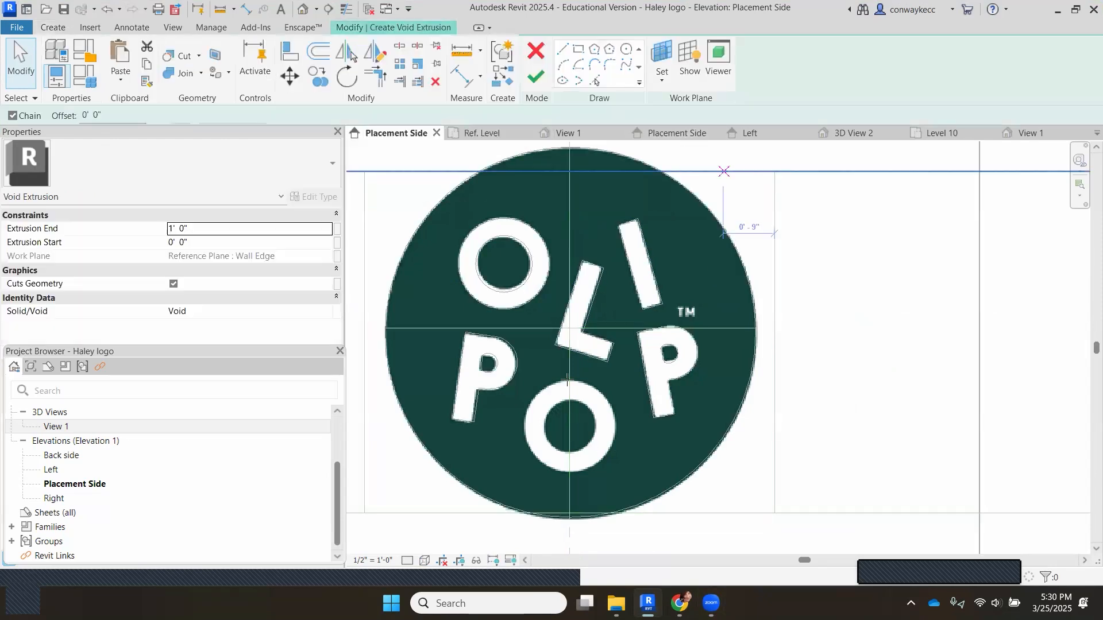
{"action": "left_click", "coordinate": [709, 49]}
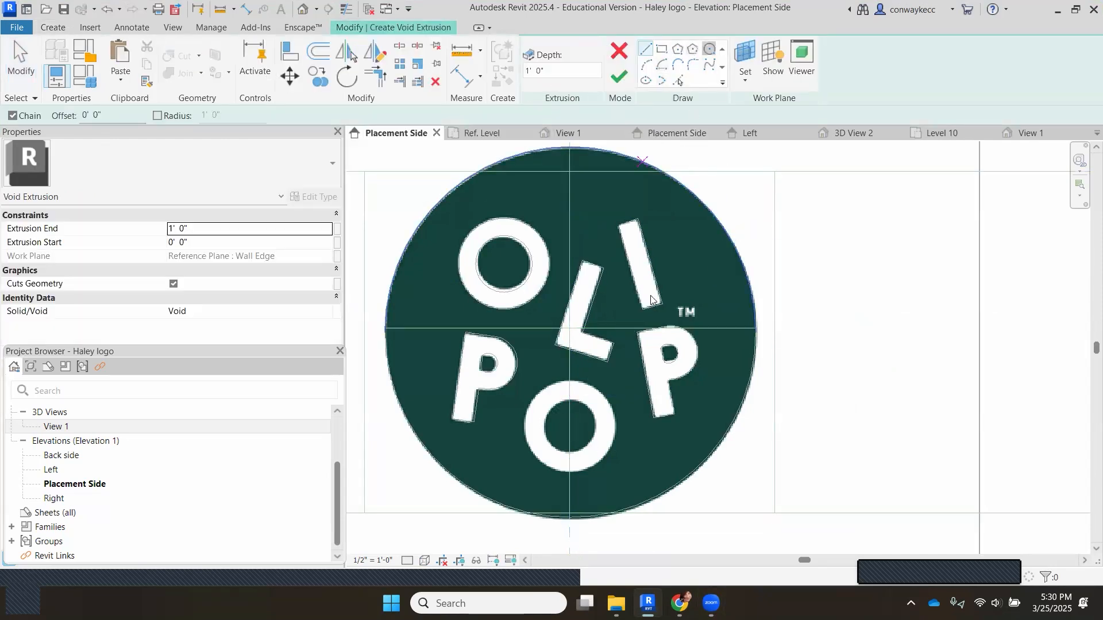
{"action": "scroll", "coordinate": [569, 428], "scroll_direction": "up", "scroll_amount": 3}
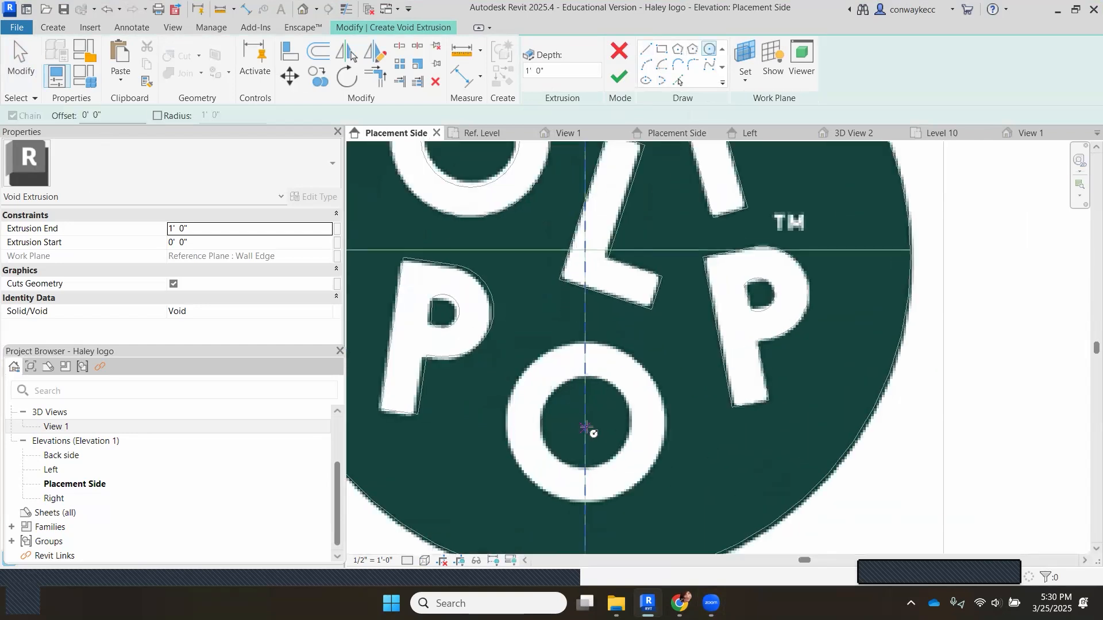
{"action": "left_click", "coordinate": [586, 424]}
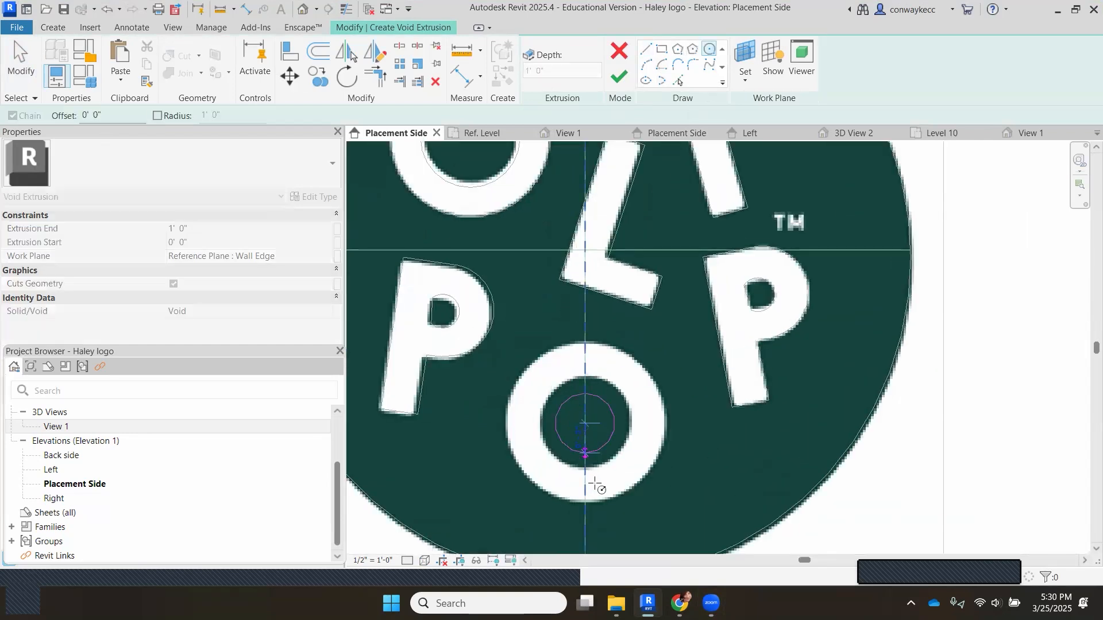
{"action": "left_click", "coordinate": [598, 502]}
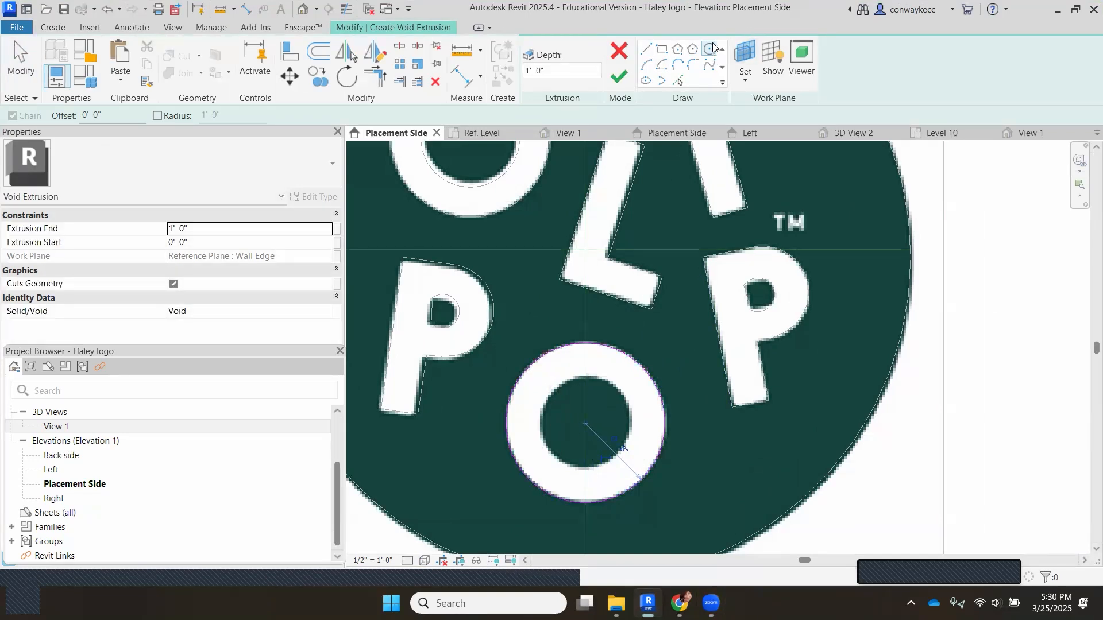
Trace the lower O's inner edge with a concentric circle and finish the void extrusion with a 1' 0" depth
{"action": "left_click", "coordinate": [586, 424]}
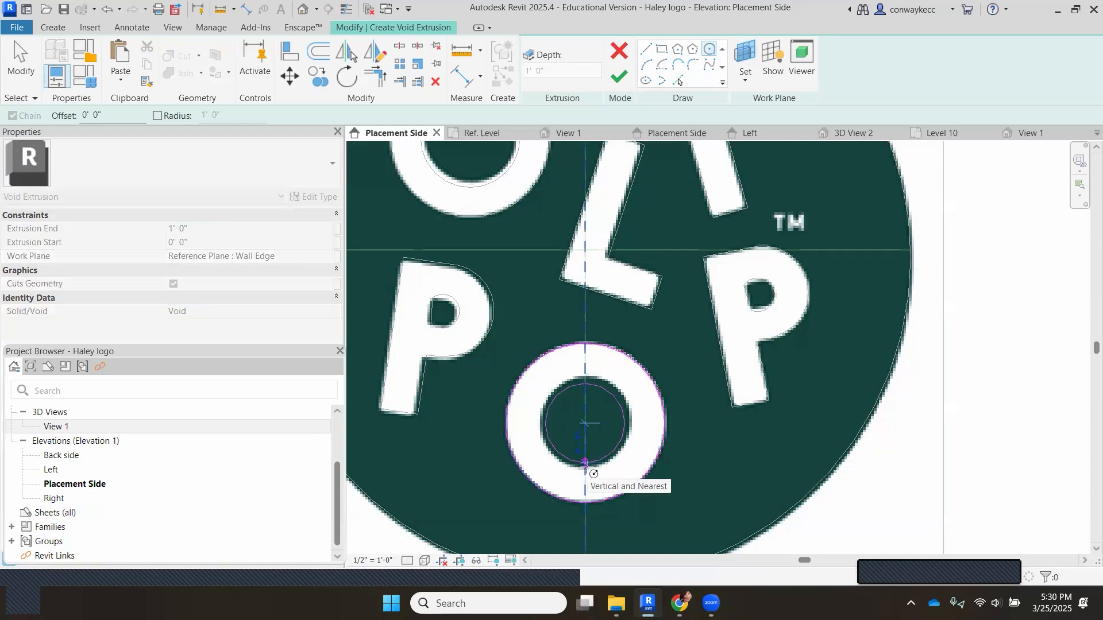
{"action": "scroll", "coordinate": [592, 468], "scroll_direction": "up", "scroll_amount": 3}
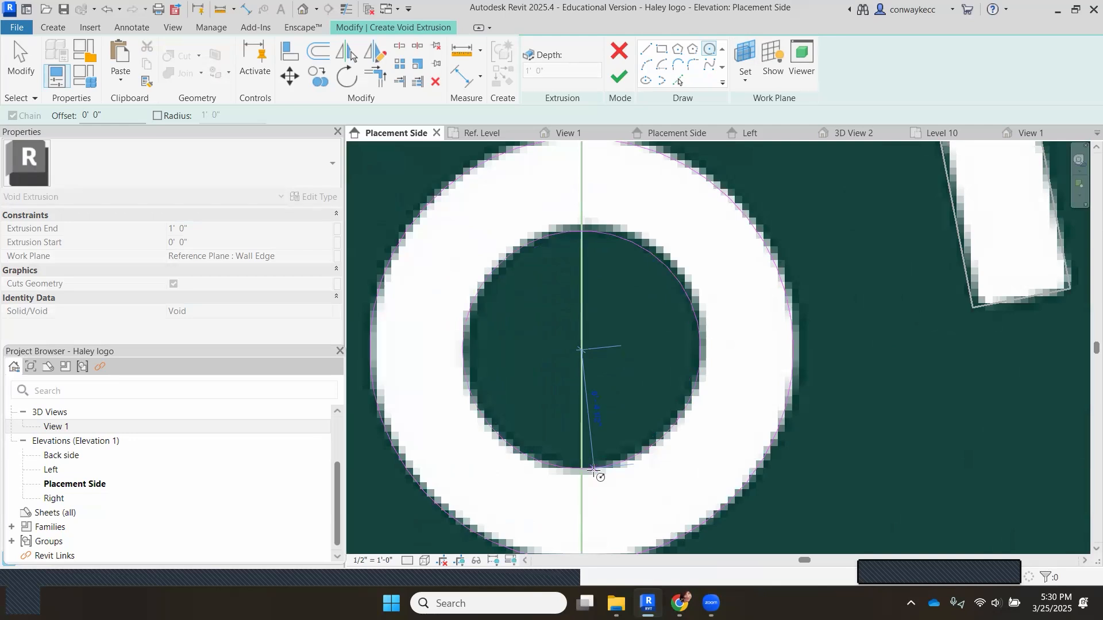
{"action": "left_click", "coordinate": [593, 470]}
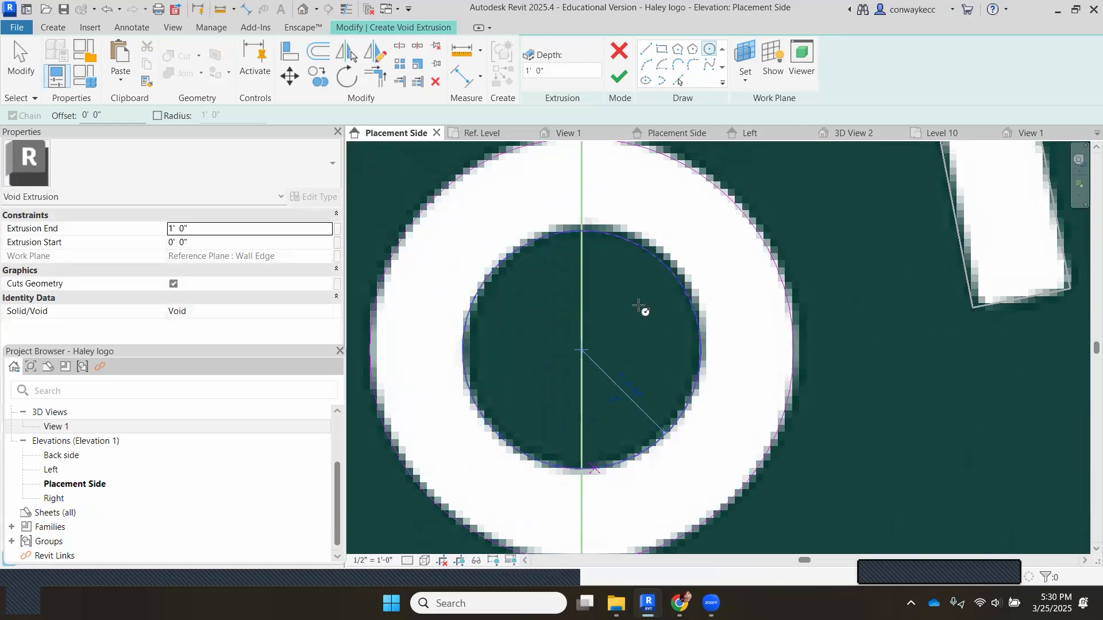
{"action": "left_click", "coordinate": [618, 78]}
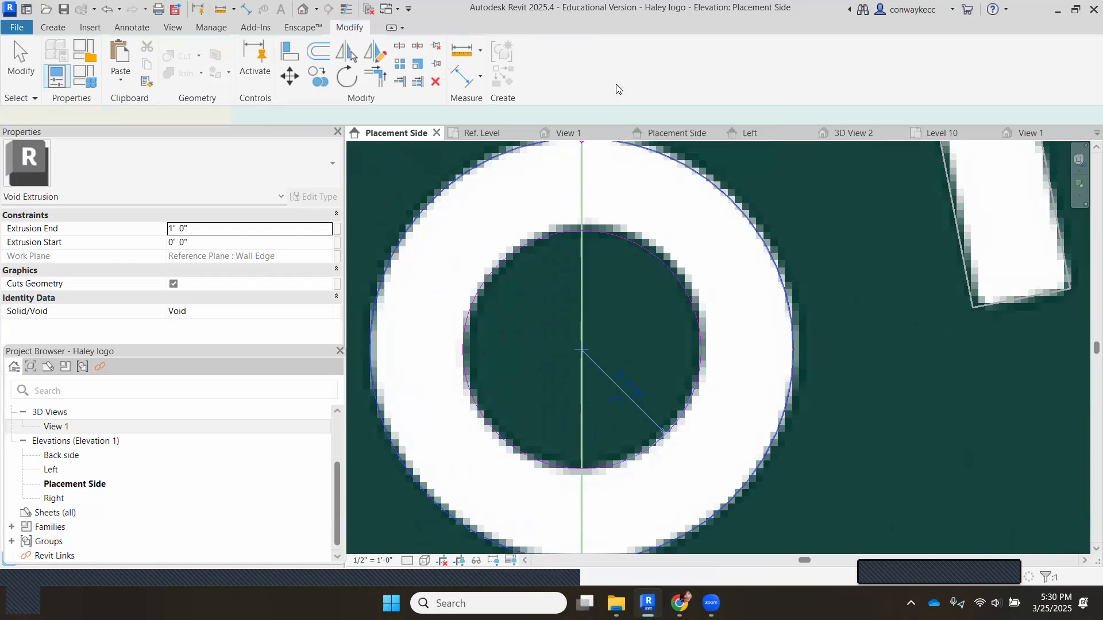
{"action": "scroll", "coordinate": [551, 242], "scroll_direction": "down", "scroll_amount": 3}
{"action": "scroll", "coordinate": [557, 244], "scroll_direction": "down", "scroll_amount": 2}
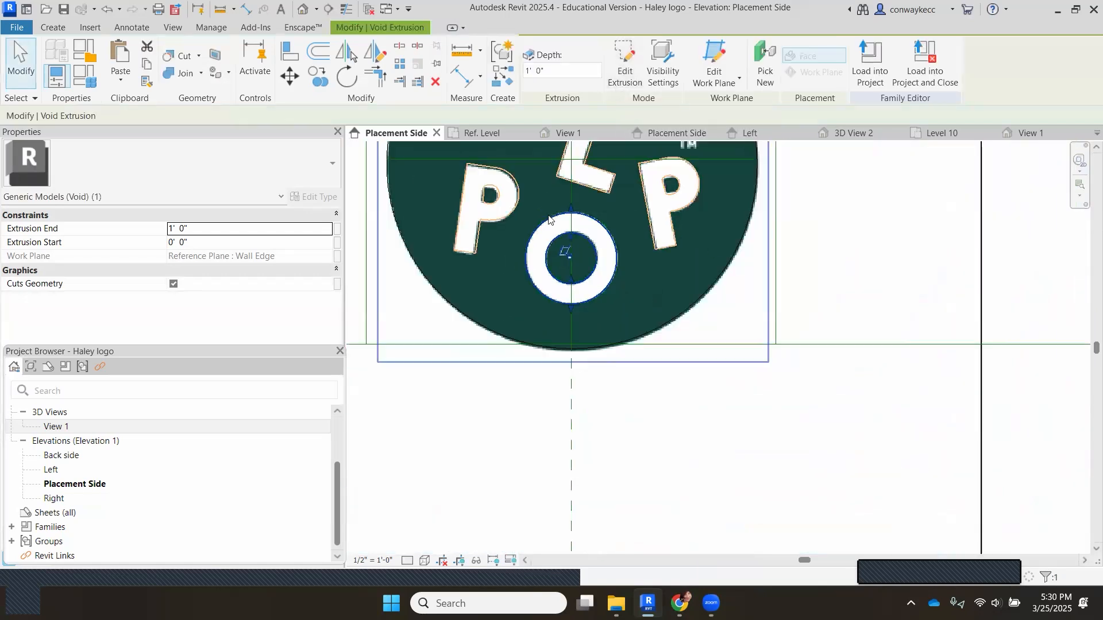
{"action": "scroll", "coordinate": [566, 270], "scroll_direction": "up", "scroll_amount": 1}
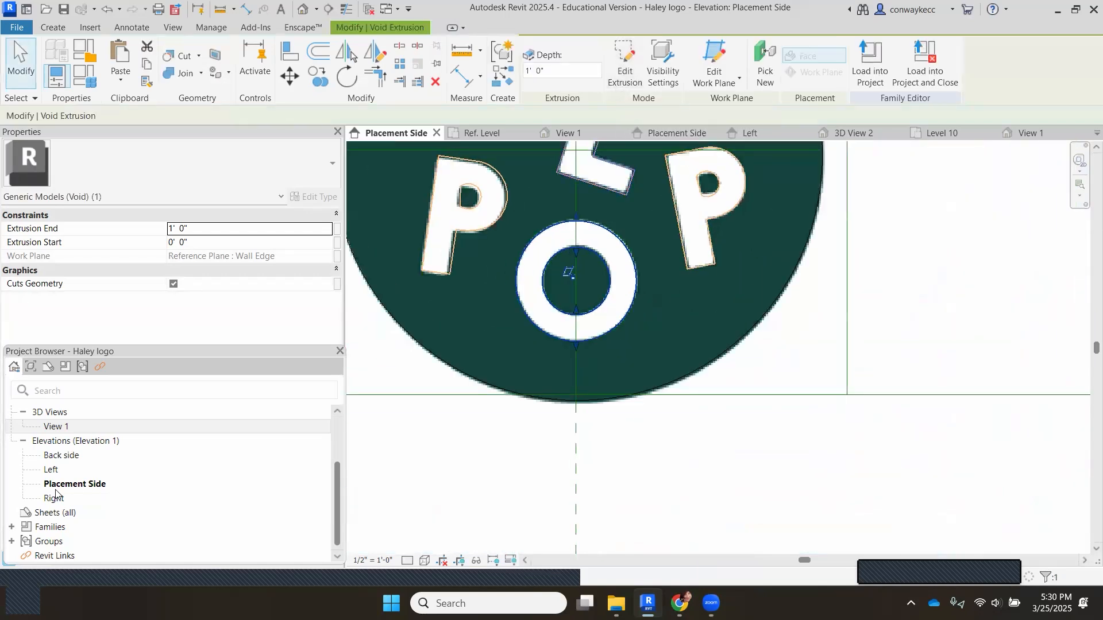
In the Left elevation, stretch the lower O's void to the disc's outer face and align its back end with the other letter voids
{"action": "double_click", "coordinate": [56, 426]}
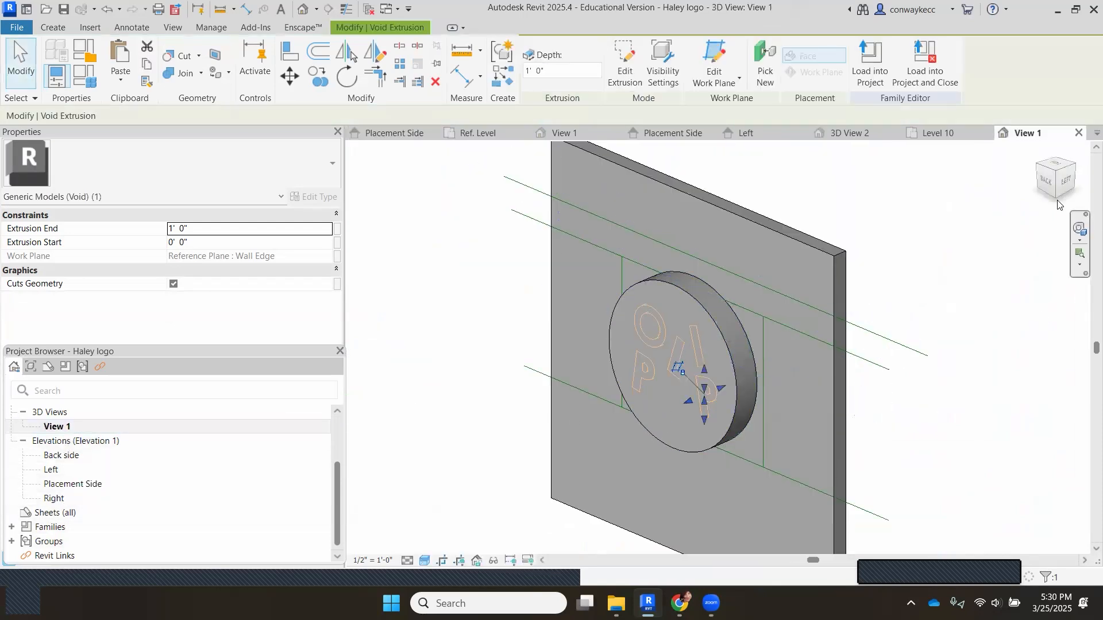
{"action": "left_click", "coordinate": [1067, 192]}
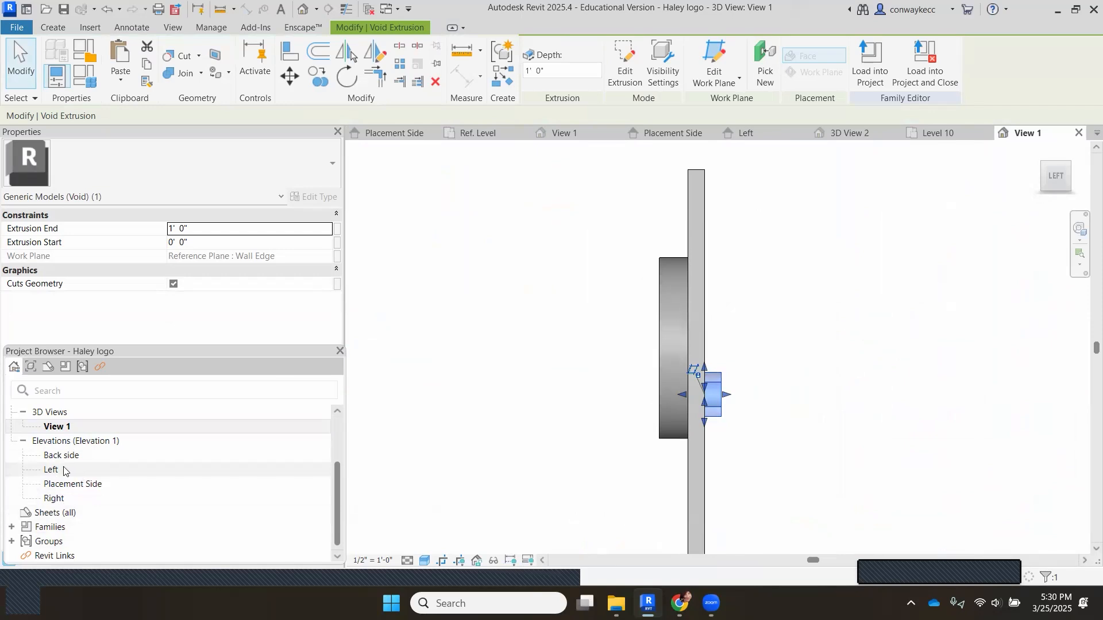
{"action": "left_click", "coordinate": [17, 470]}
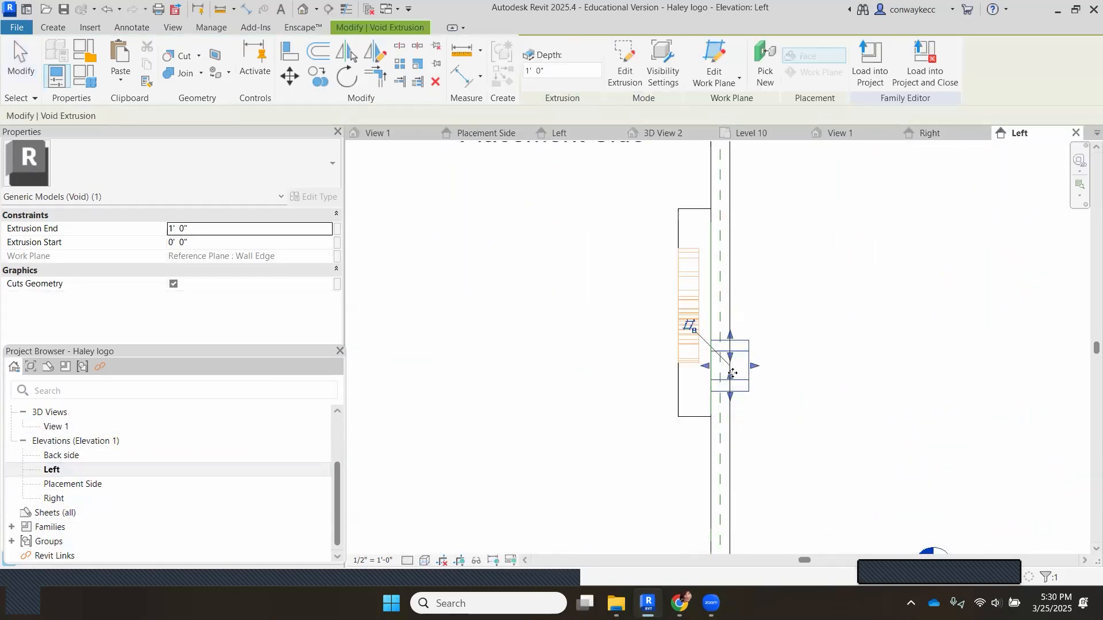
{"action": "scroll", "coordinate": [732, 374], "scroll_direction": "up", "scroll_amount": 2}
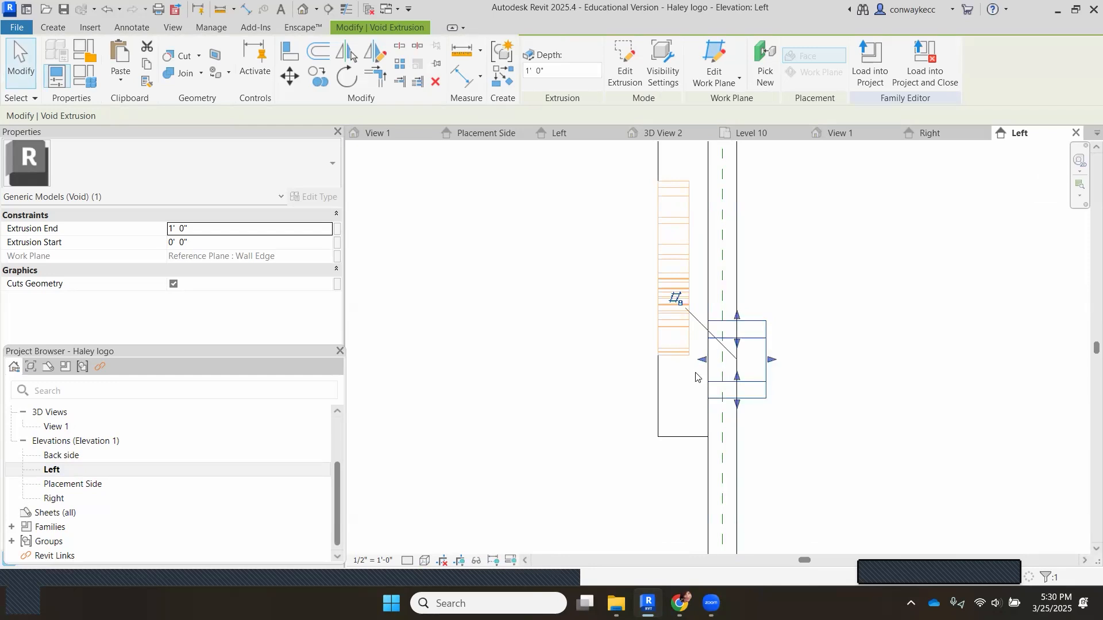
{"action": "left_click_drag", "start_coordinate": [702, 360], "coordinate": [656, 361]}
{"action": "left_click_drag", "start_coordinate": [771, 360], "coordinate": [695, 368]}
{"action": "left_click", "coordinate": [793, 313]}
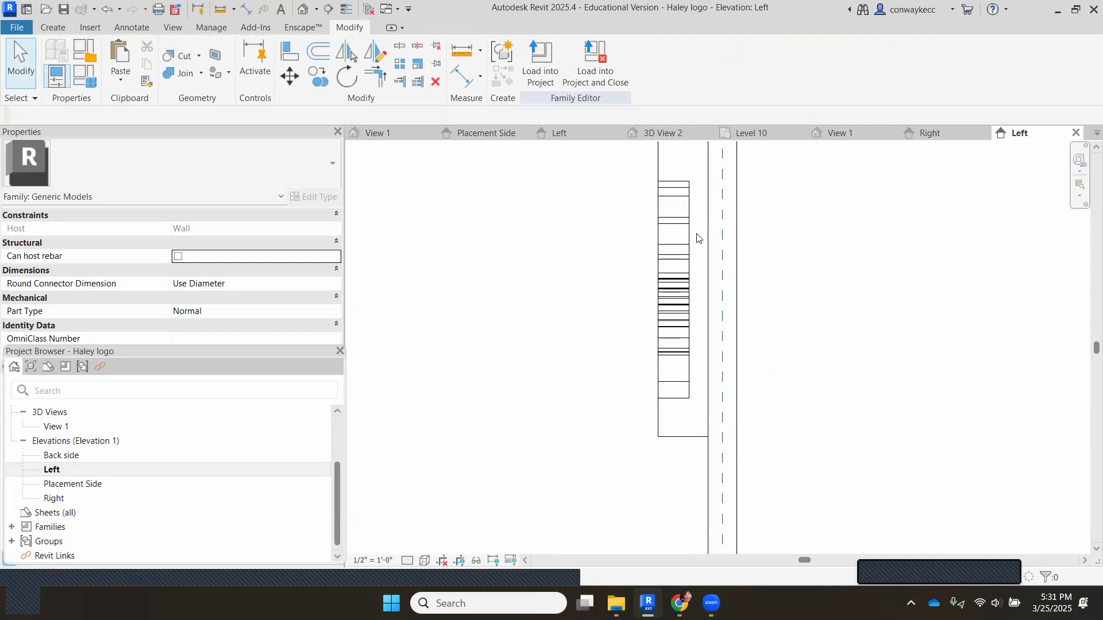
Examine the OLIPOP family's 3D view from an angle to check the letters cut into the round disc
{"action": "left_click", "coordinate": [395, 135]}
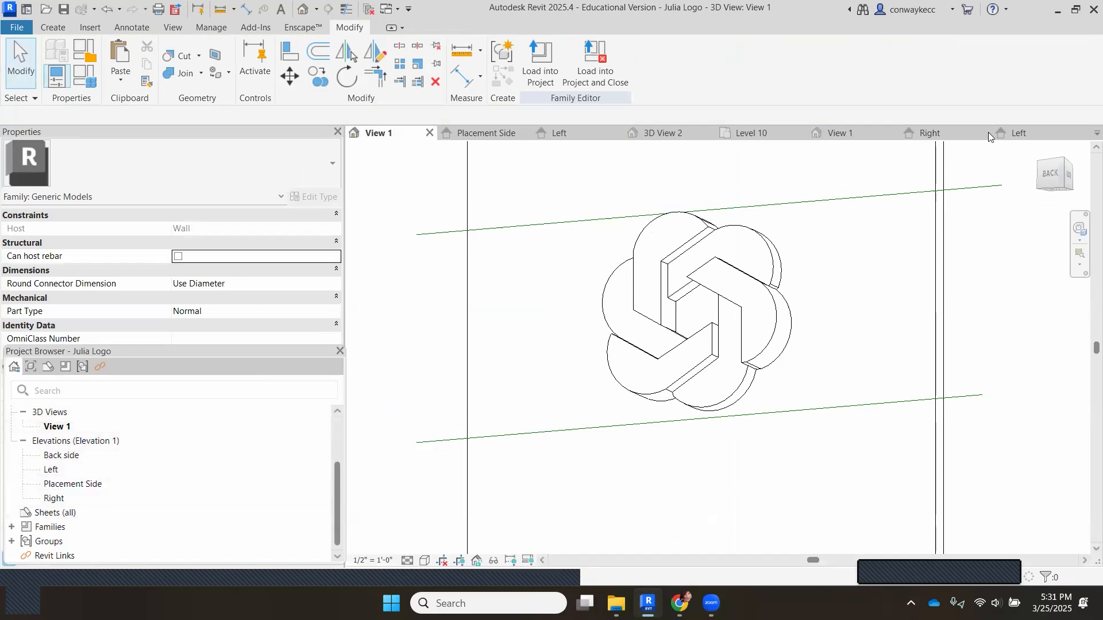
{"action": "left_click", "coordinate": [1014, 133]}
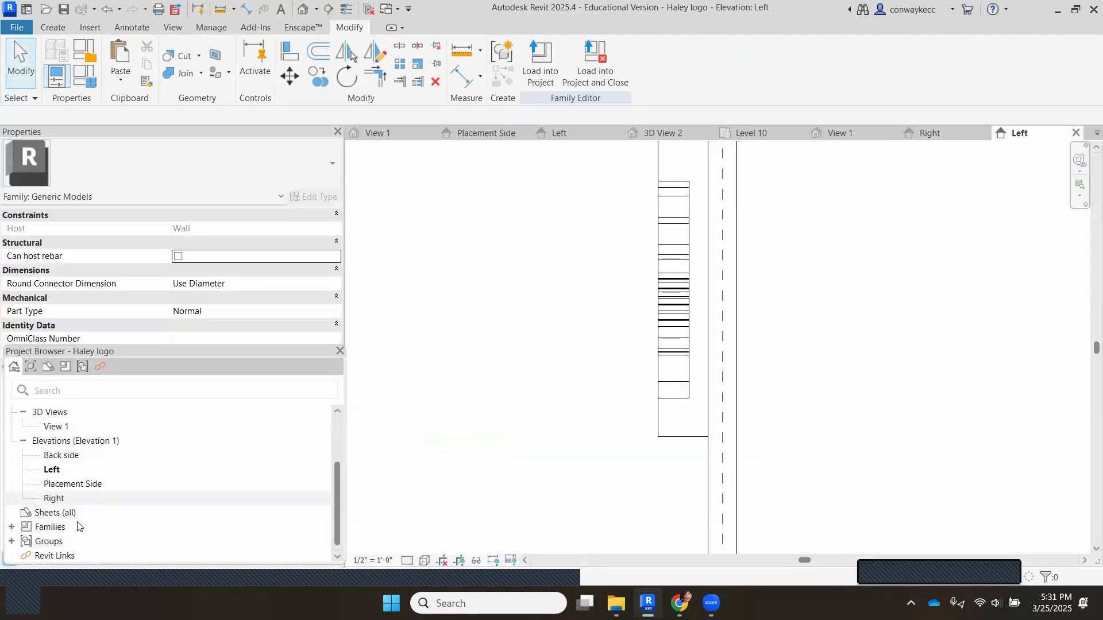
{"action": "double_click", "coordinate": [283, 426]}
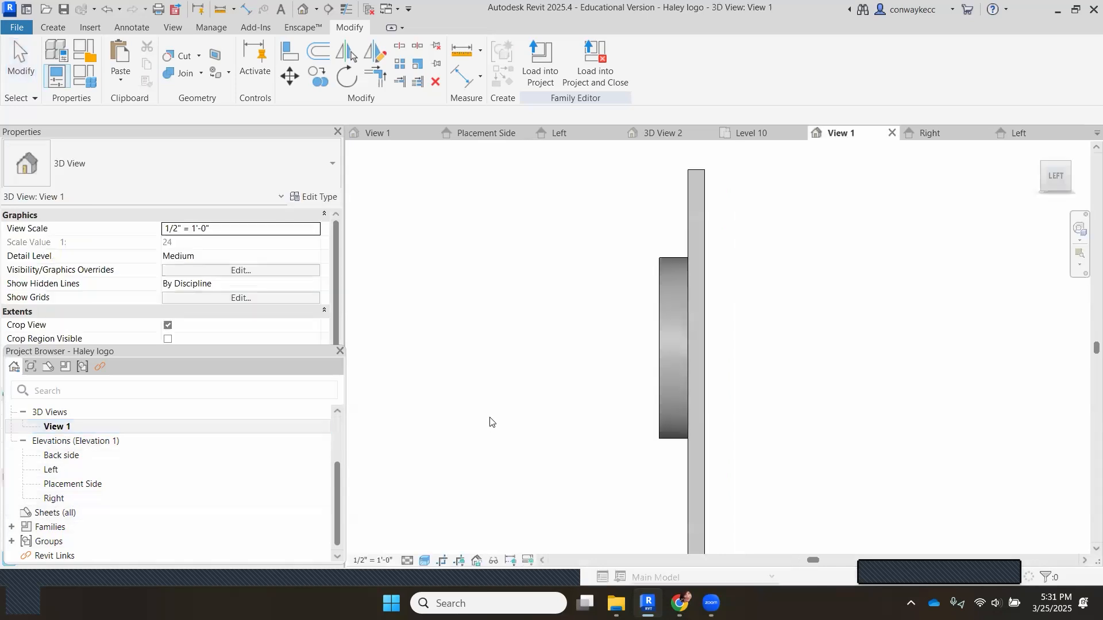
{"action": "left_click_drag", "start_coordinate": [1053, 190], "coordinate": [462, 237]}
{"action": "scroll", "coordinate": [773, 230], "scroll_direction": "down", "scroll_amount": 3}
{"action": "scroll", "coordinate": [800, 335], "scroll_direction": "up", "scroll_amount": 3}
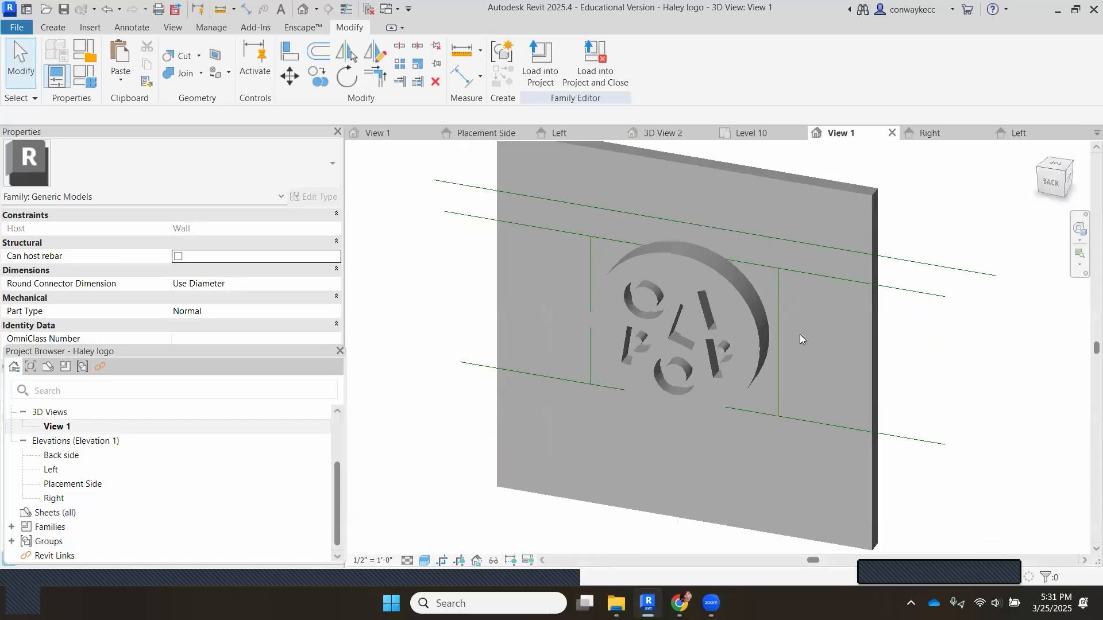
{"action": "scroll", "coordinate": [800, 335], "scroll_direction": "up", "scroll_amount": 2}
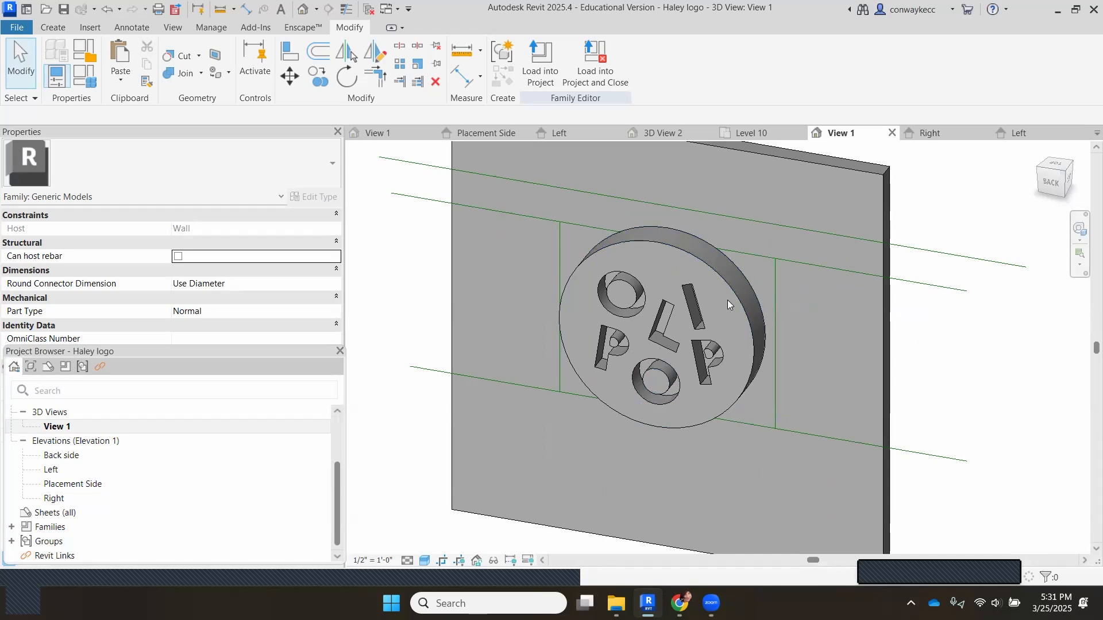
{"action": "scroll", "coordinate": [725, 293], "scroll_direction": "up", "scroll_amount": 1}
{"action": "scroll", "coordinate": [698, 285], "scroll_direction": "down", "scroll_amount": 1}
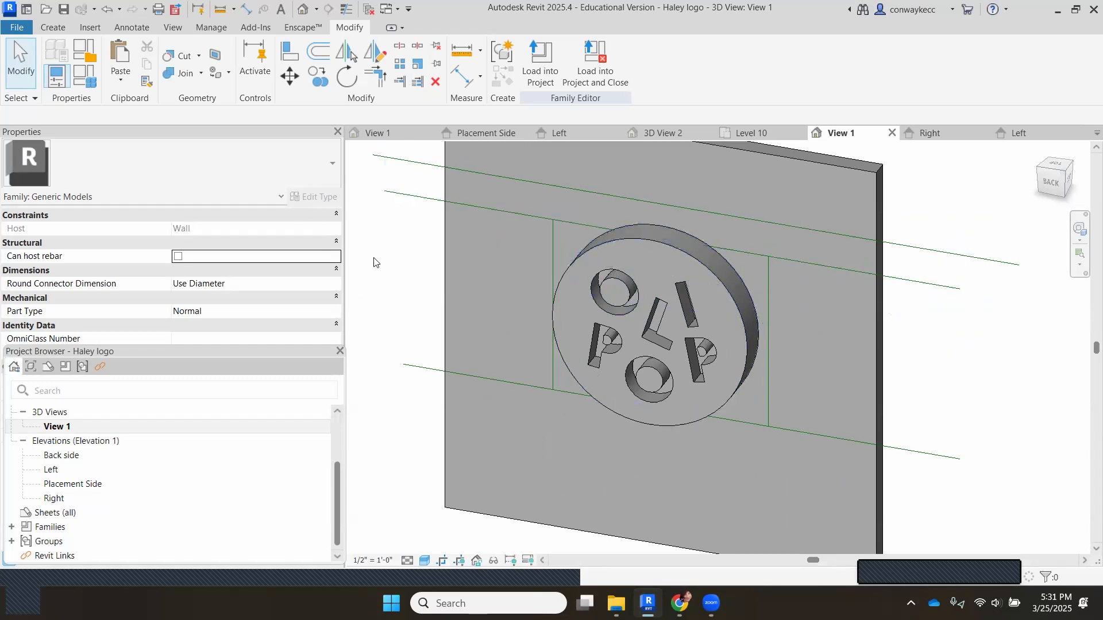
Duplicate Wall Material (1) together with its assets and name the copy Green Wall
{"action": "left_click", "coordinate": [213, 29]}
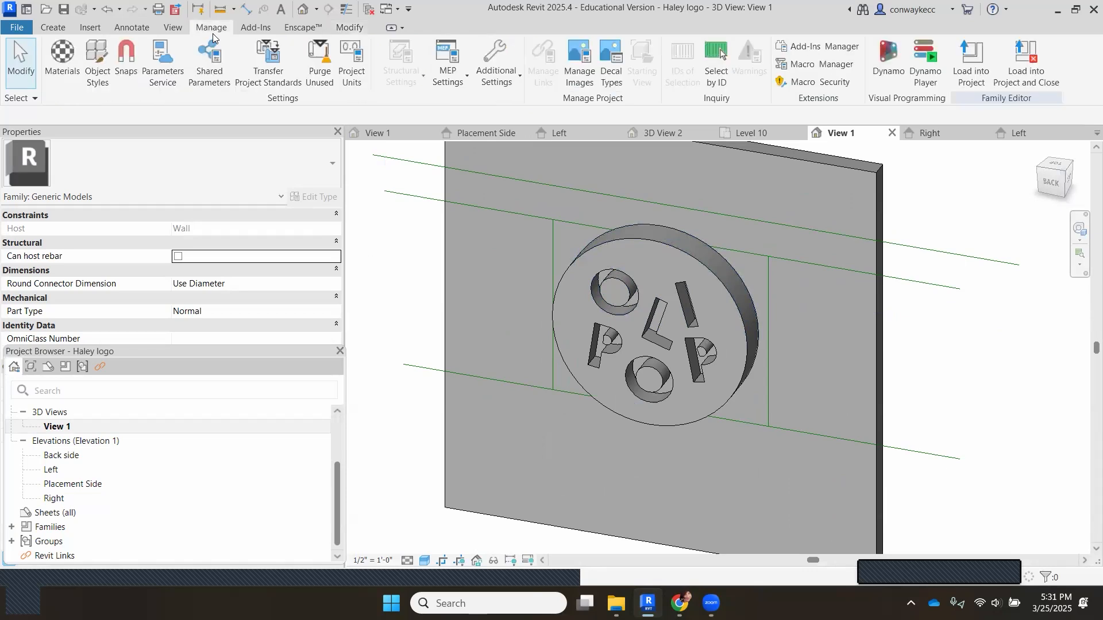
{"action": "left_click", "coordinate": [58, 61]}
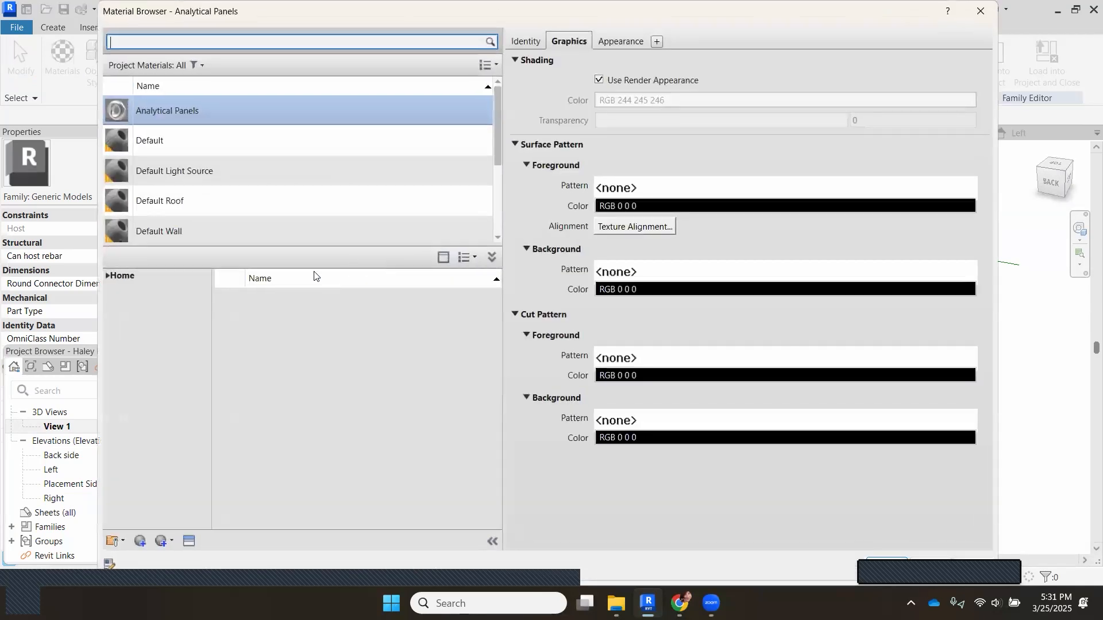
{"action": "scroll", "coordinate": [286, 190], "scroll_direction": "down", "scroll_amount": 3}
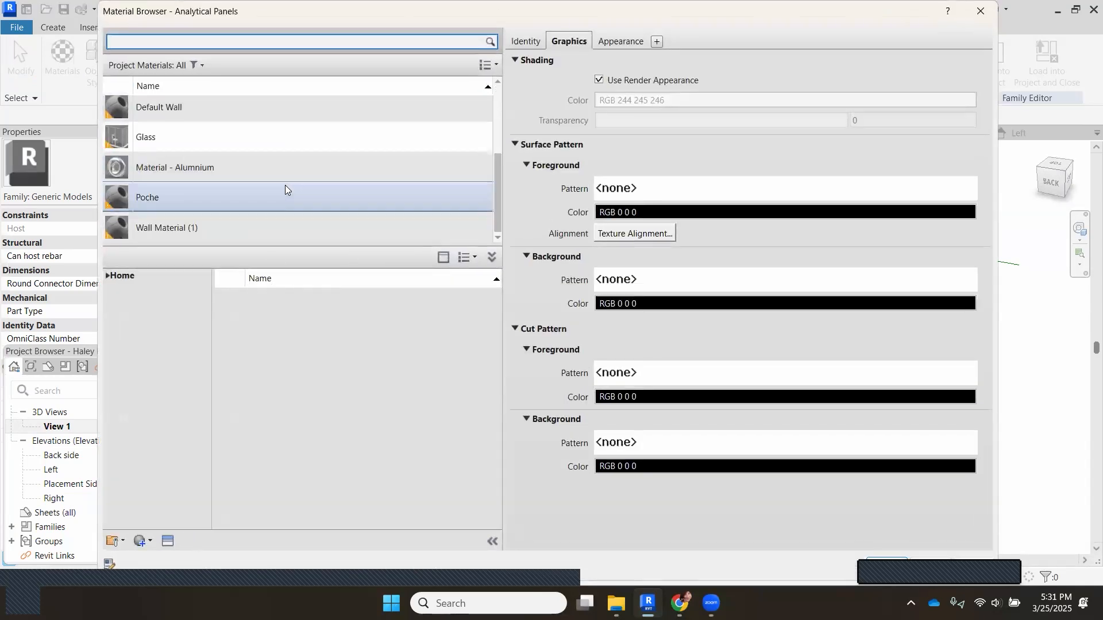
{"action": "right_click", "coordinate": [237, 230]}
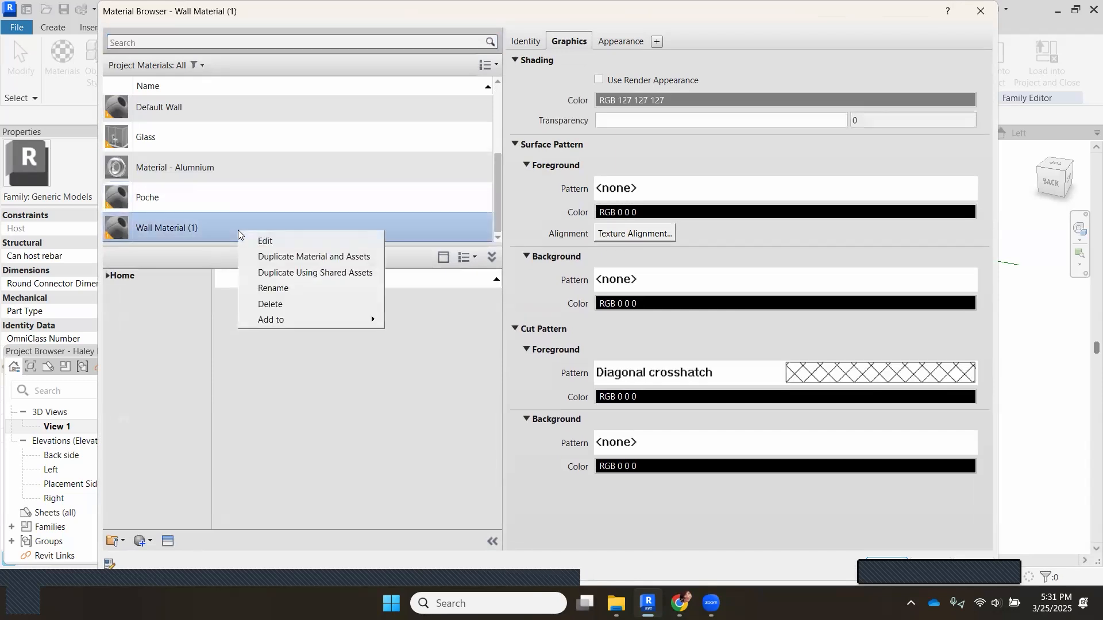
{"action": "left_click", "coordinate": [315, 256]}
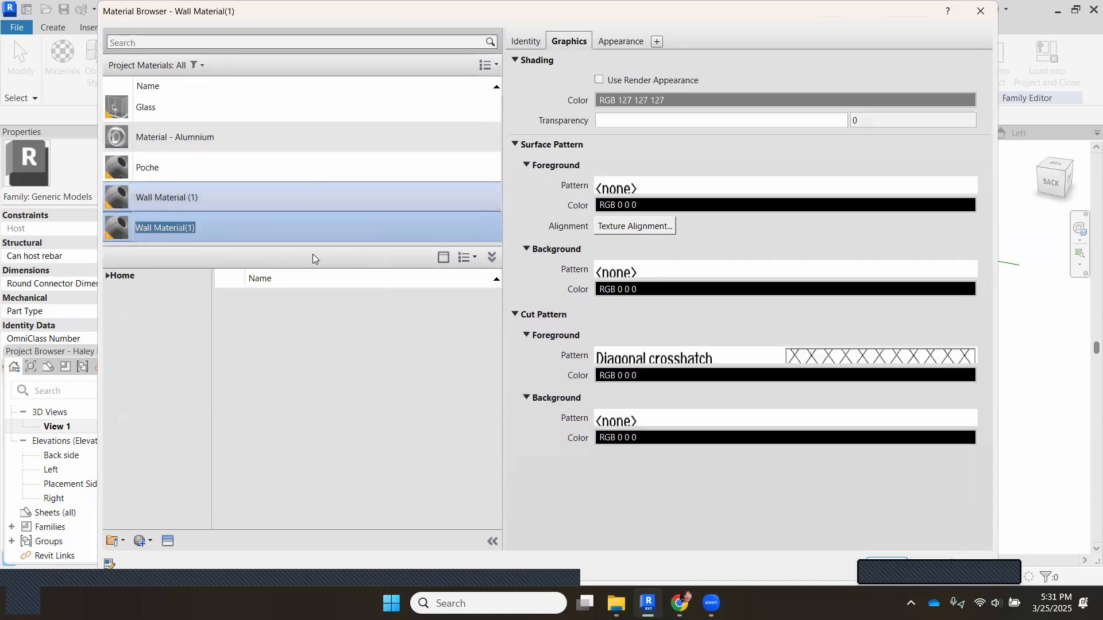
{"action": "left_click", "coordinate": [283, 231]}
{"action": "left_click_drag", "start_coordinate": [194, 229], "coordinate": [136, 236]}
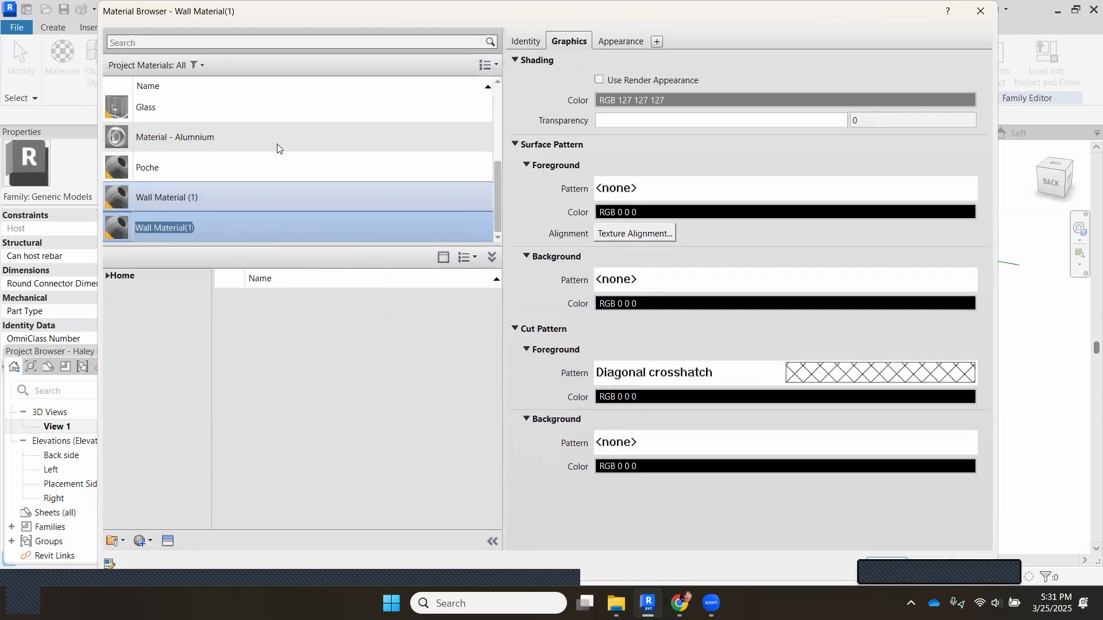
{"action": "key", "text": "BackSpace"}
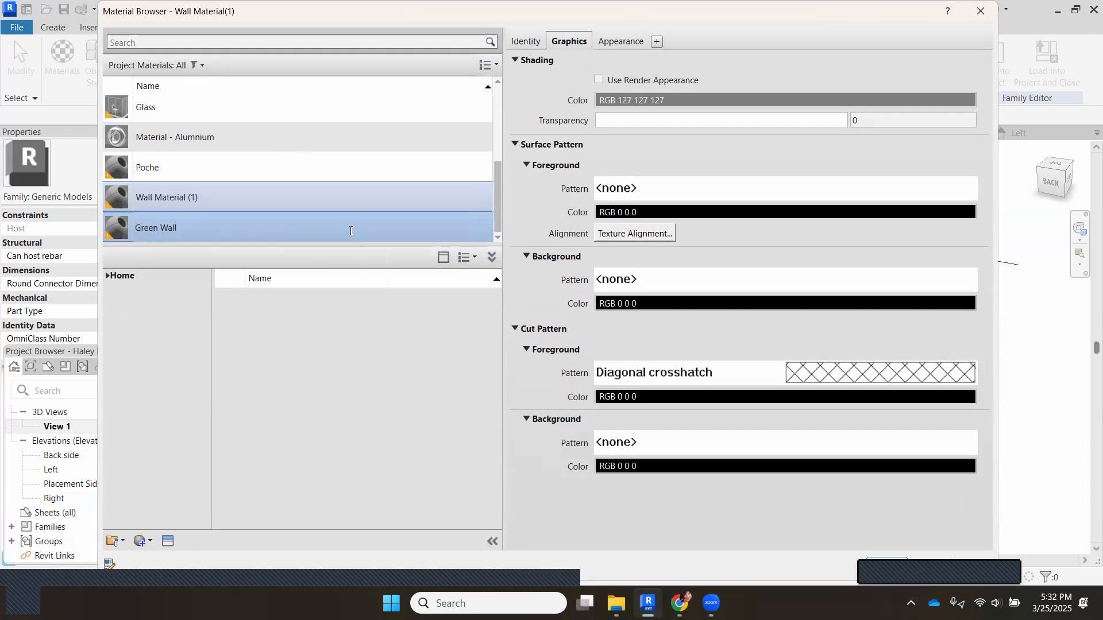
{"action": "key", "text": "Return"}
Make the Green Wall material's shading use its render appearance, and open its appearance settings
{"action": "left_click", "coordinate": [638, 44]}
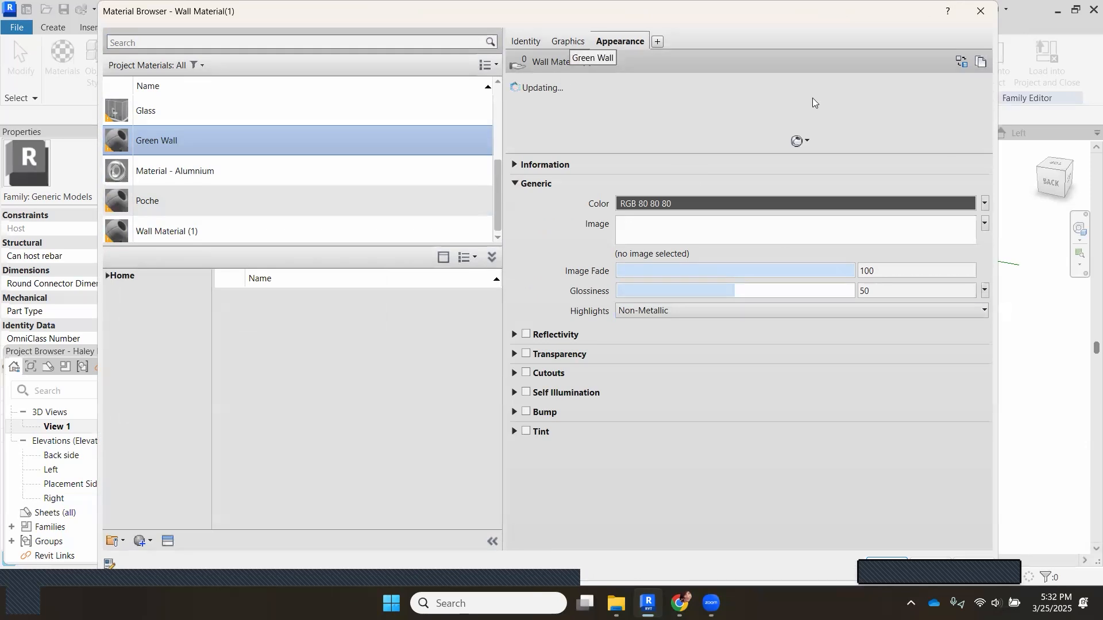
{"action": "left_click", "coordinate": [562, 42]}
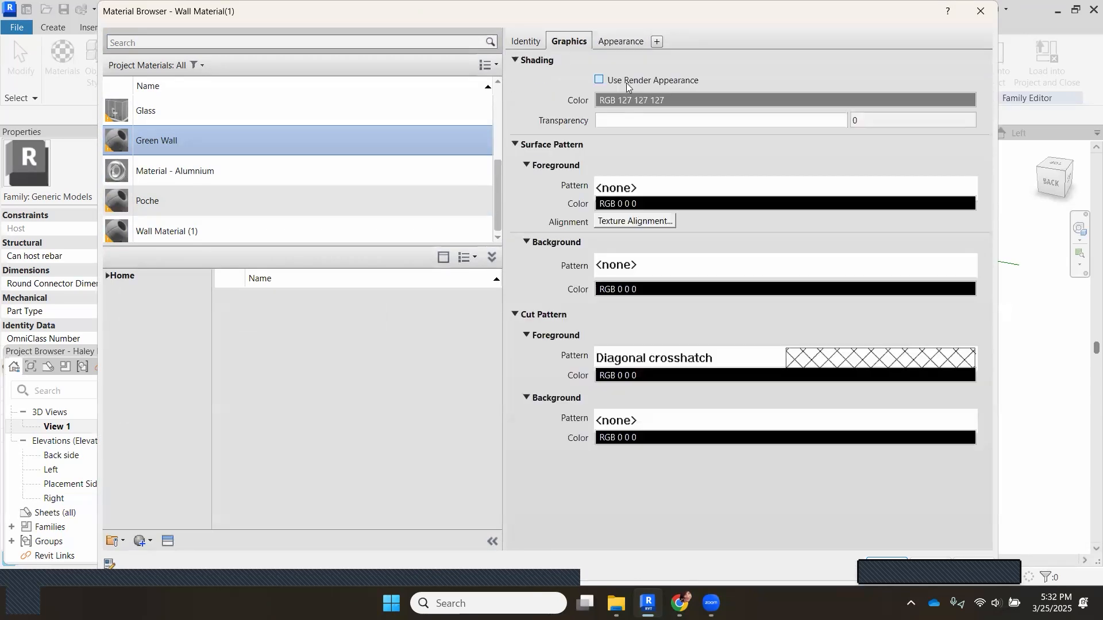
{"action": "left_click", "coordinate": [599, 81]}
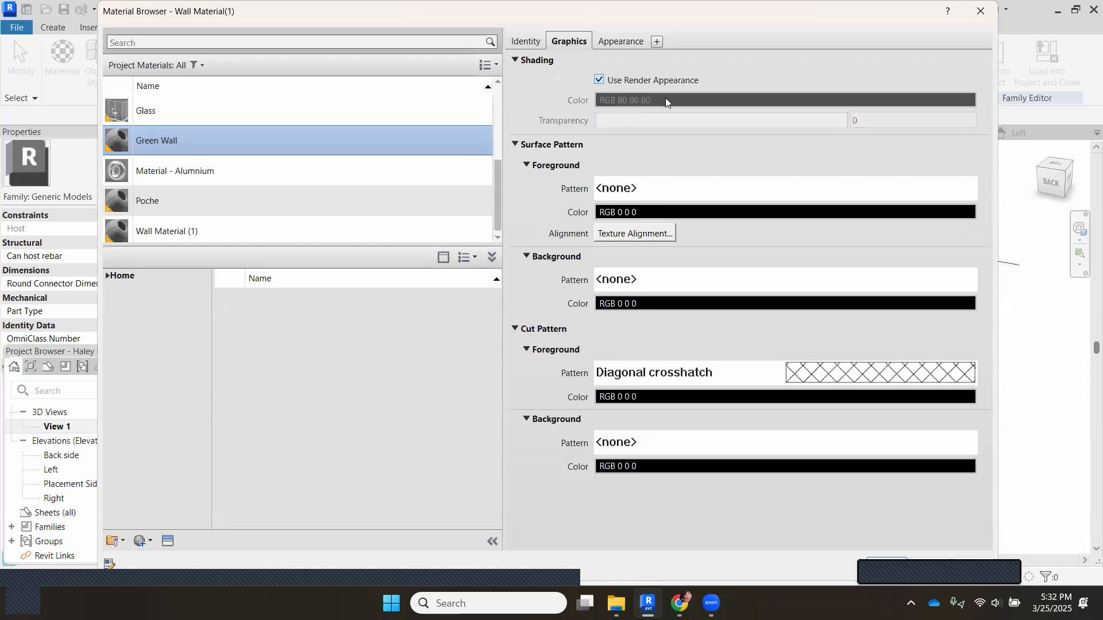
{"action": "left_click", "coordinate": [625, 41]}
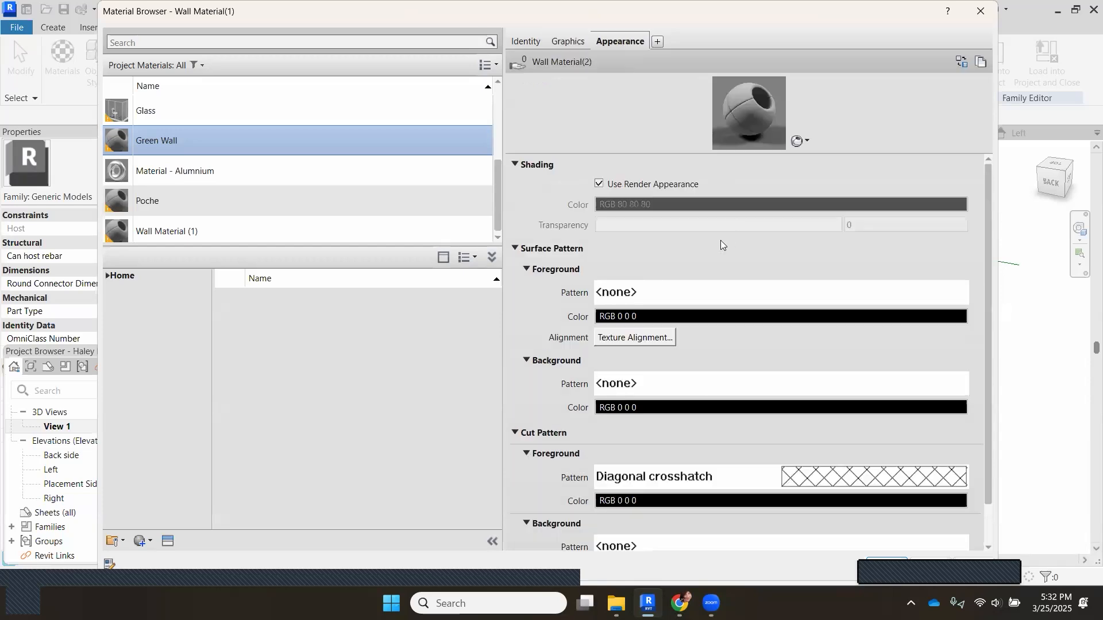
Set the Green Wall material's appearance color to RGB 0 128 128, keep its highlights Non-Metallic, and save the material changes
{"action": "left_click", "coordinate": [715, 206]}
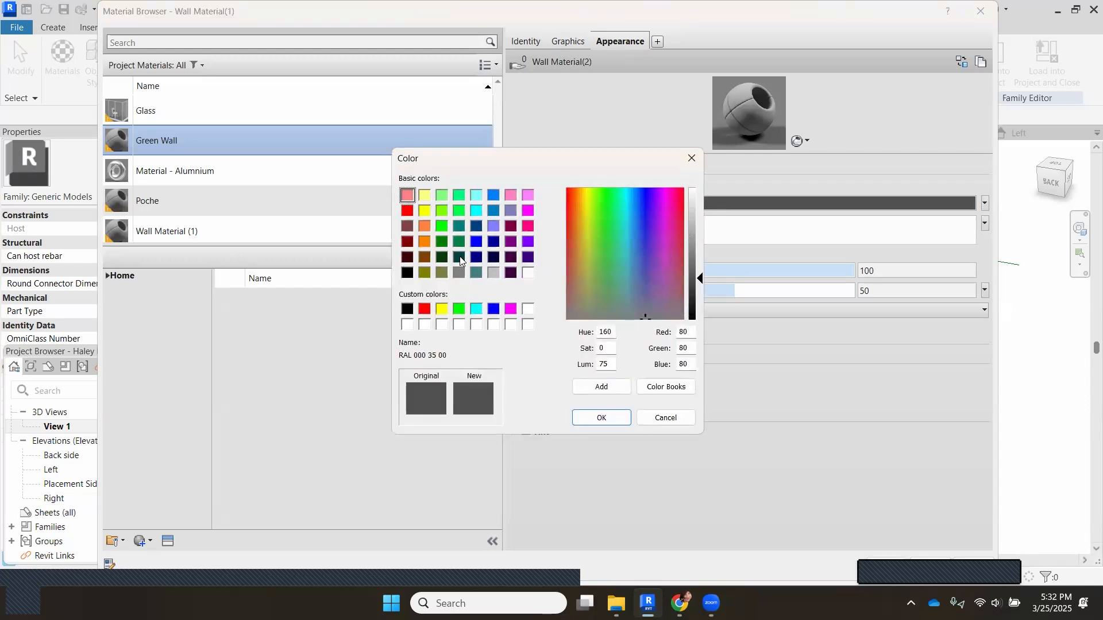
{"action": "left_click", "coordinate": [459, 225]}
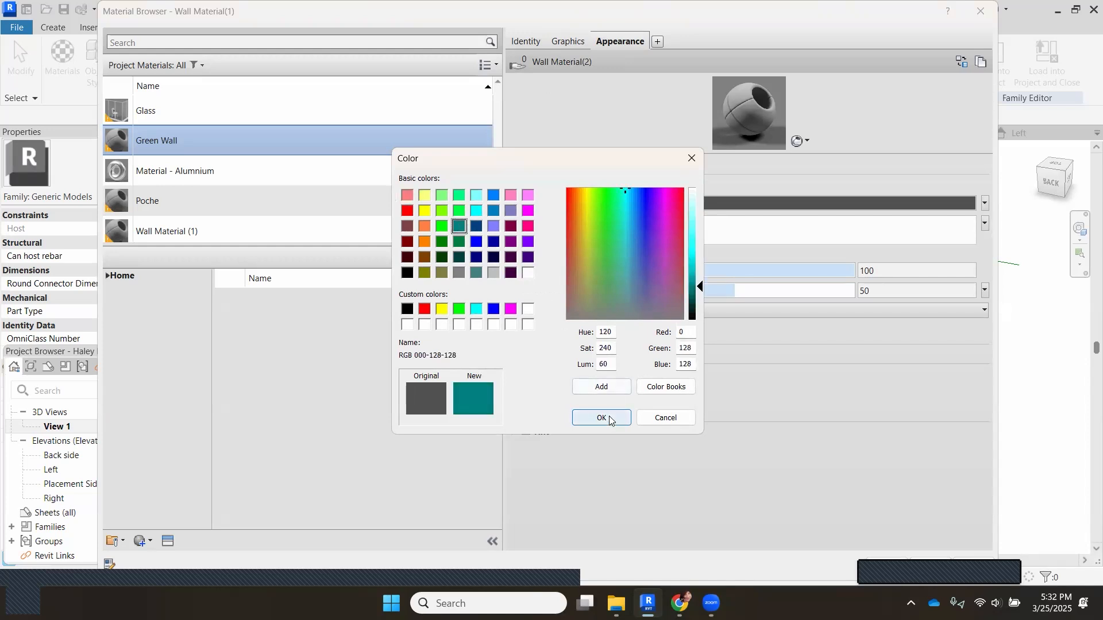
{"action": "left_click", "coordinate": [629, 420]}
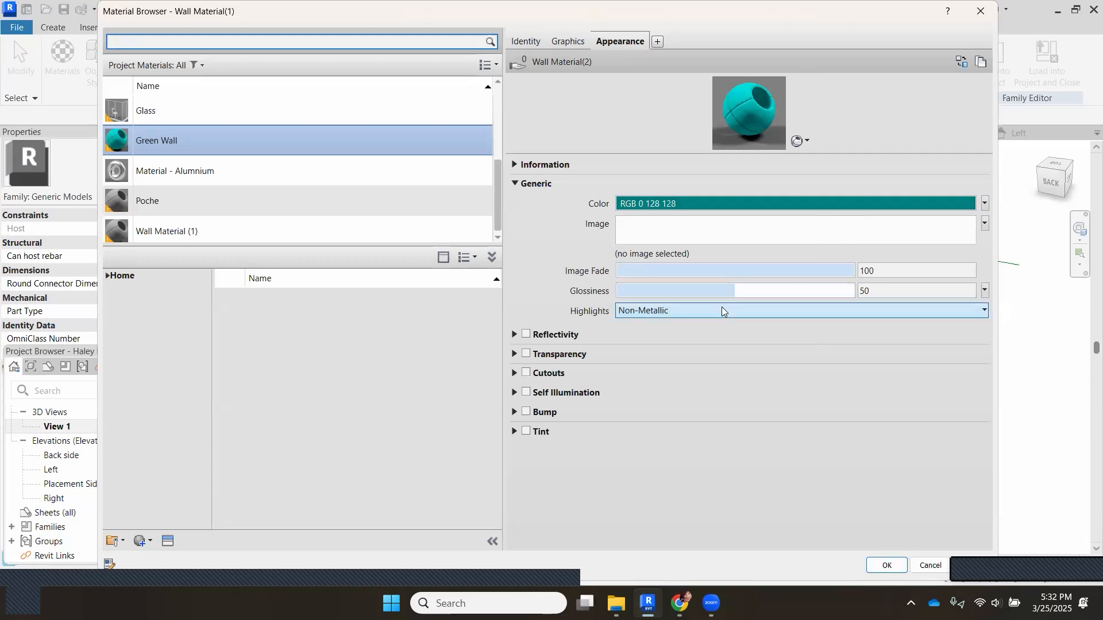
{"action": "left_click", "coordinate": [679, 312]}
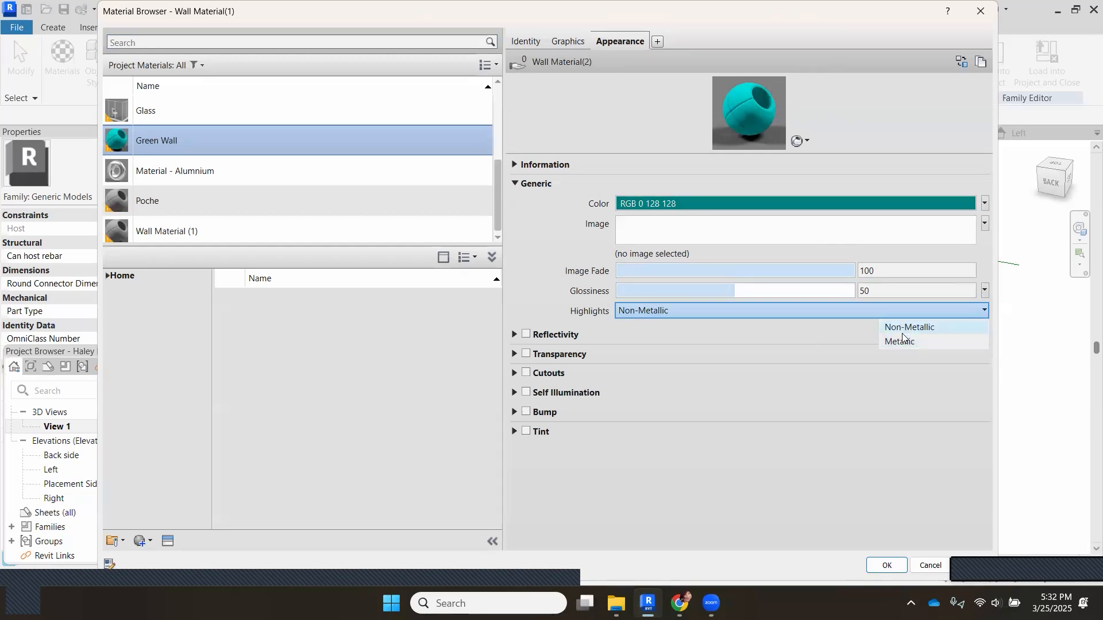
{"action": "left_click", "coordinate": [892, 567]}
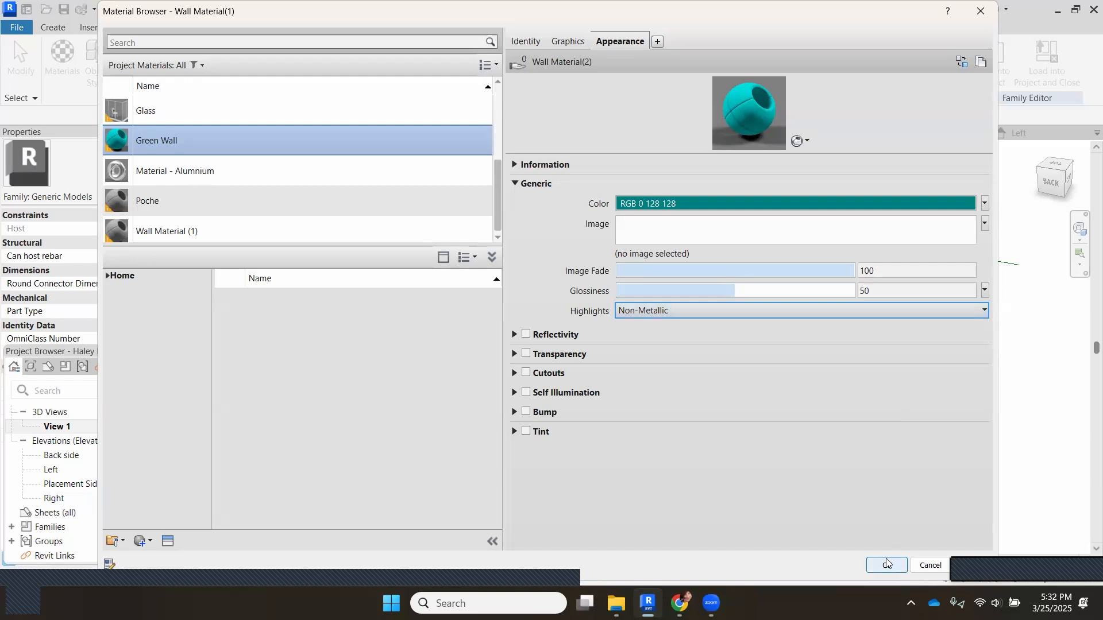
{"action": "left_click", "coordinate": [887, 565]}
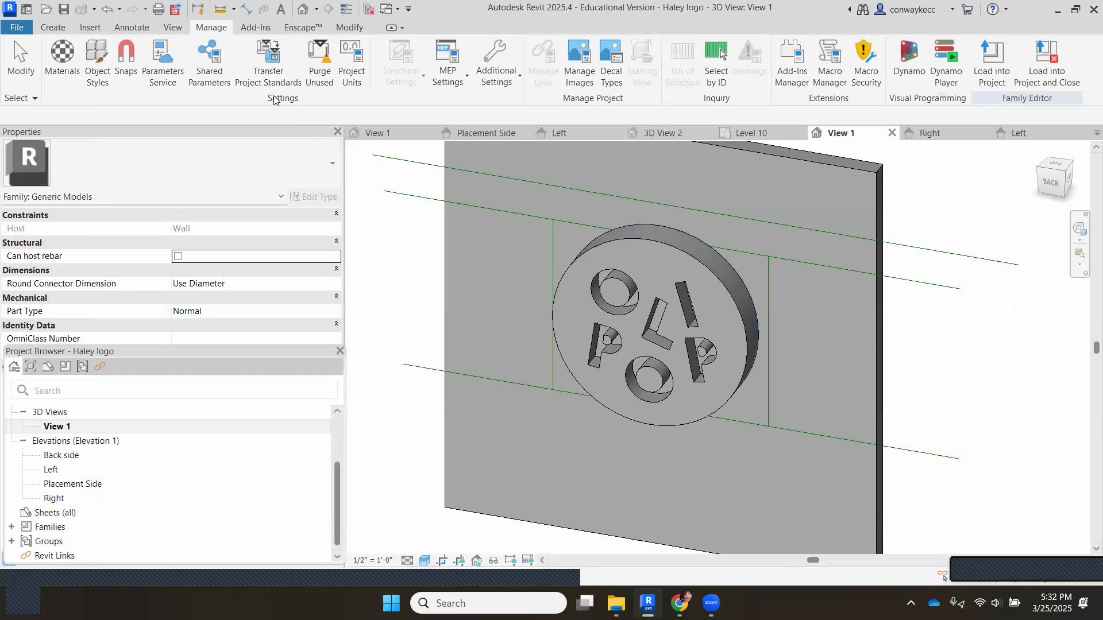
Paint the round disc's front face with the Green Wall material
{"action": "left_click", "coordinate": [348, 30]}
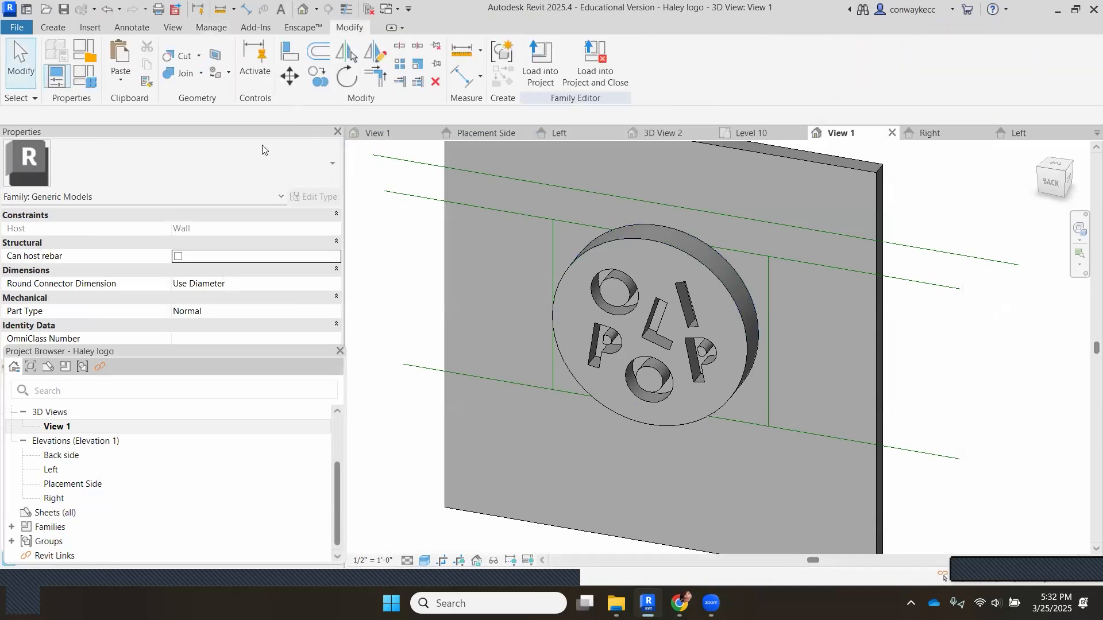
{"action": "left_click", "coordinate": [219, 73]}
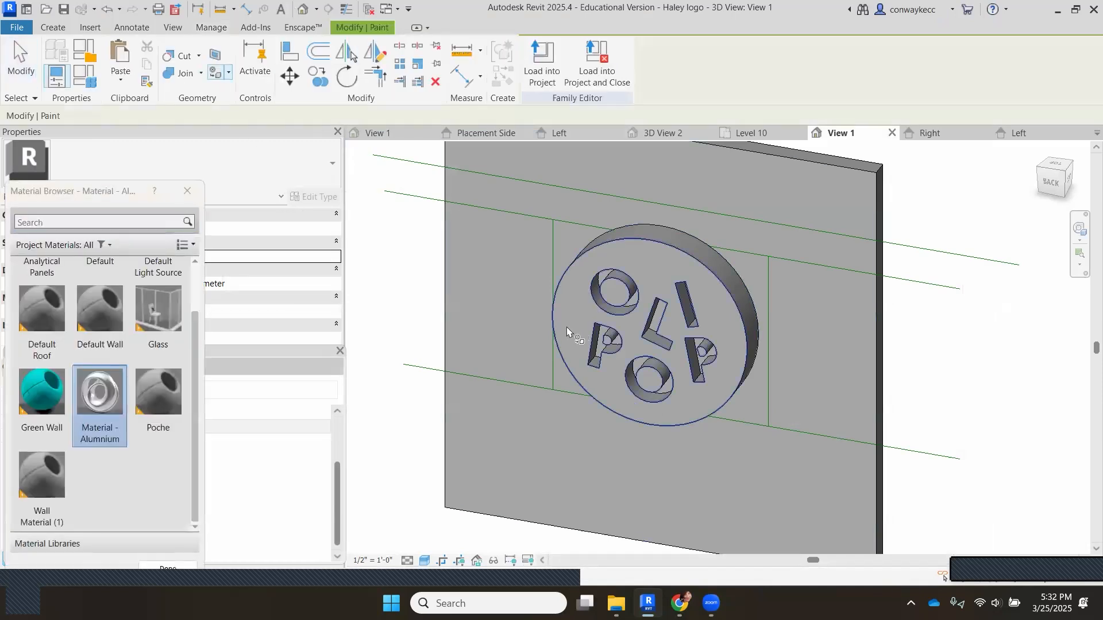
{"action": "left_click", "coordinate": [576, 333]}
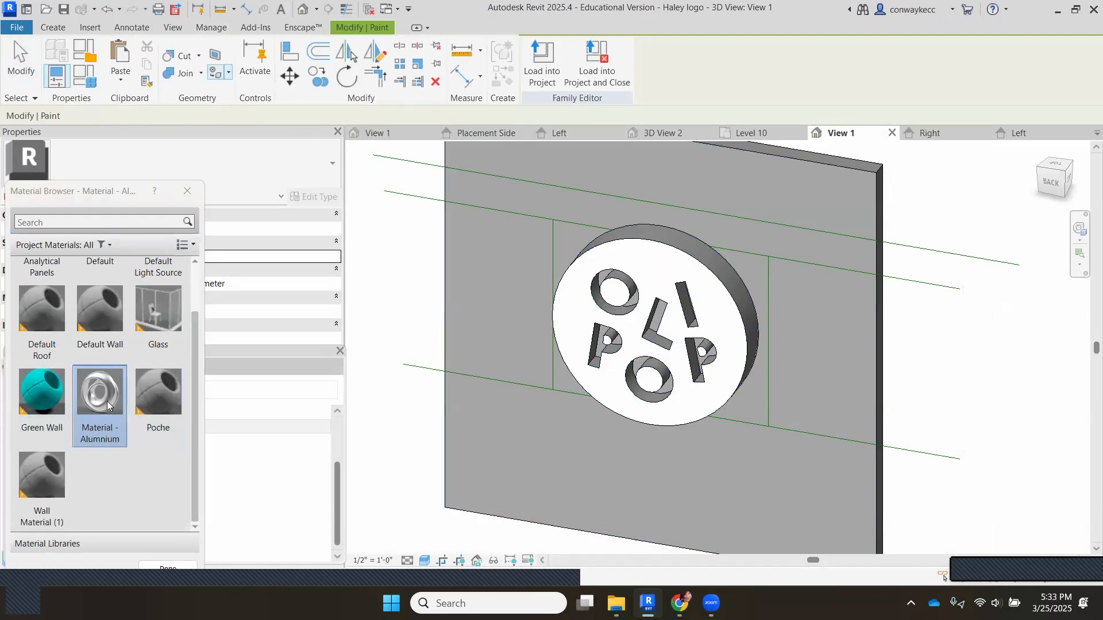
{"action": "left_click", "coordinate": [51, 404]}
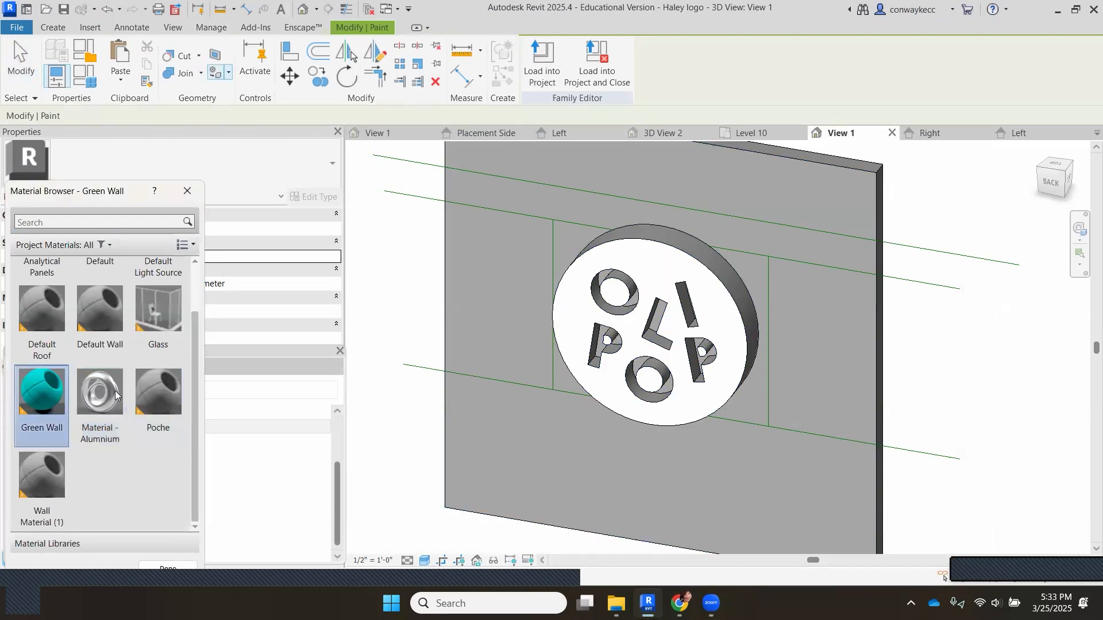
{"action": "left_click", "coordinate": [575, 331]}
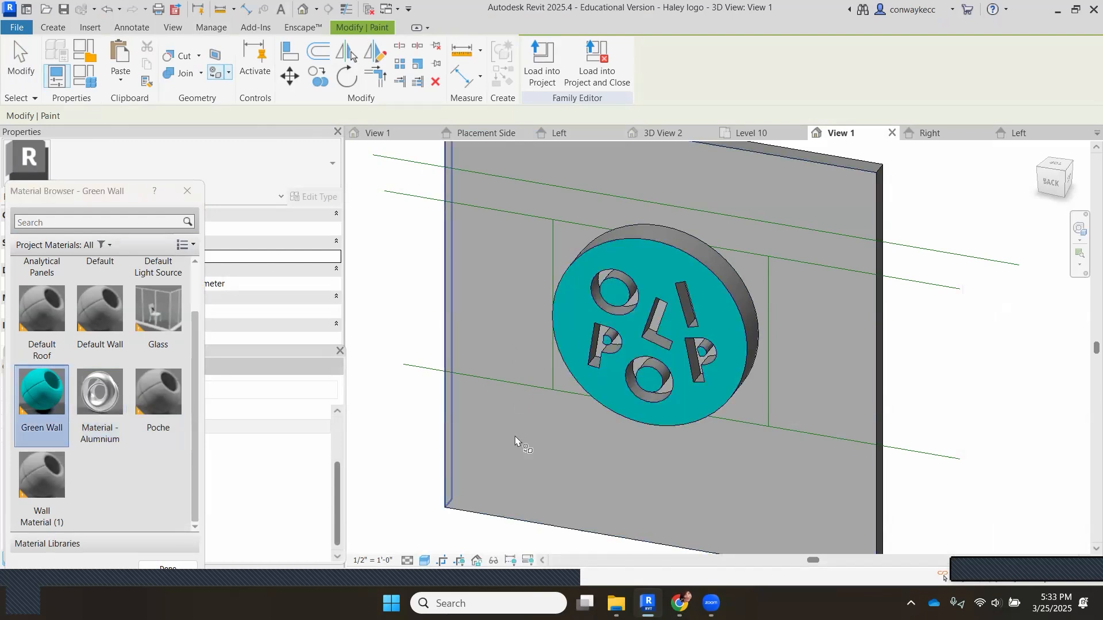
Paint the recessed faces of the upper O and the L with Material - Alumnium
{"action": "scroll", "coordinate": [566, 394], "scroll_direction": "up", "scroll_amount": 2}
{"action": "scroll", "coordinate": [591, 330], "scroll_direction": "down", "scroll_amount": 2}
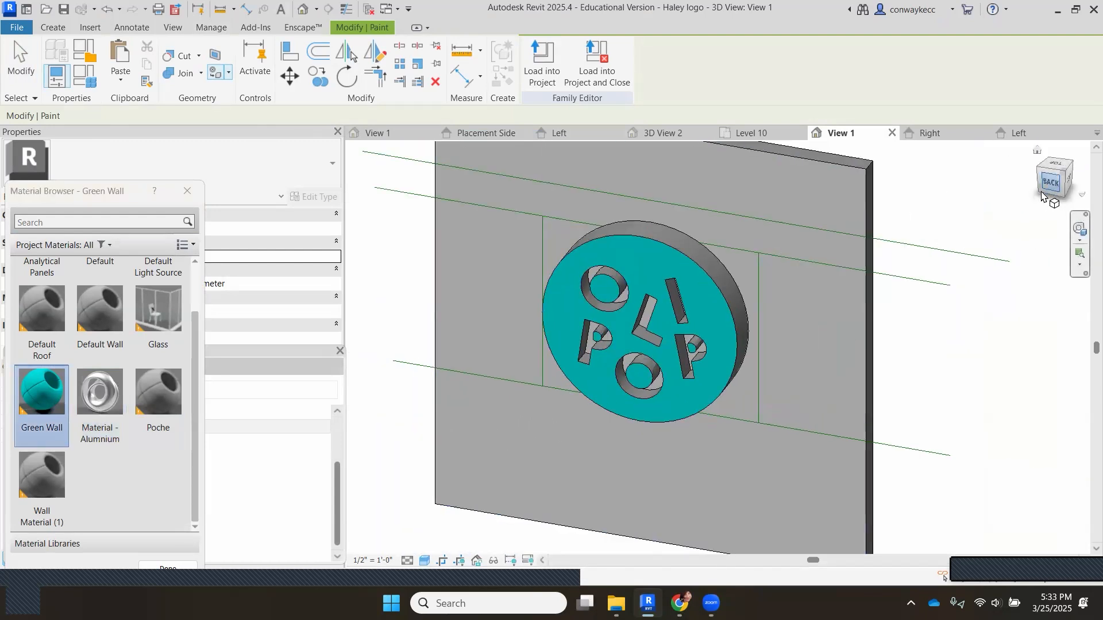
{"action": "left_click_drag", "start_coordinate": [1055, 183], "coordinate": [1049, 180]}
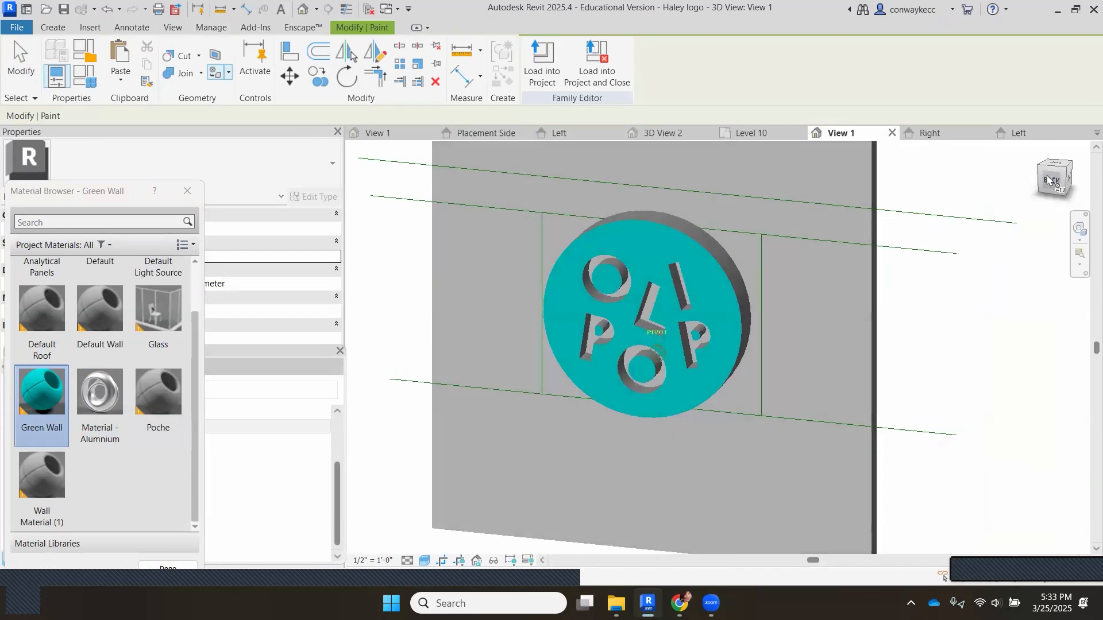
{"action": "left_click", "coordinate": [100, 397]}
{"action": "scroll", "coordinate": [618, 257], "scroll_direction": "up", "scroll_amount": 2}
{"action": "scroll", "coordinate": [618, 257], "scroll_direction": "up", "scroll_amount": 1}
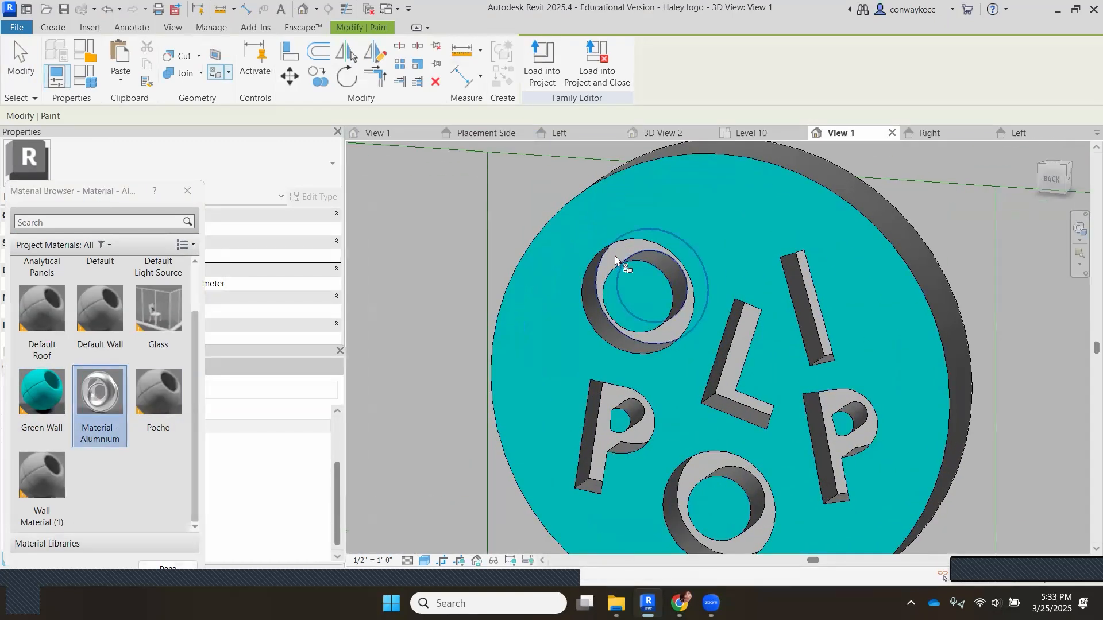
{"action": "scroll", "coordinate": [604, 266], "scroll_direction": "up", "scroll_amount": 3}
{"action": "left_click", "coordinate": [605, 267]}
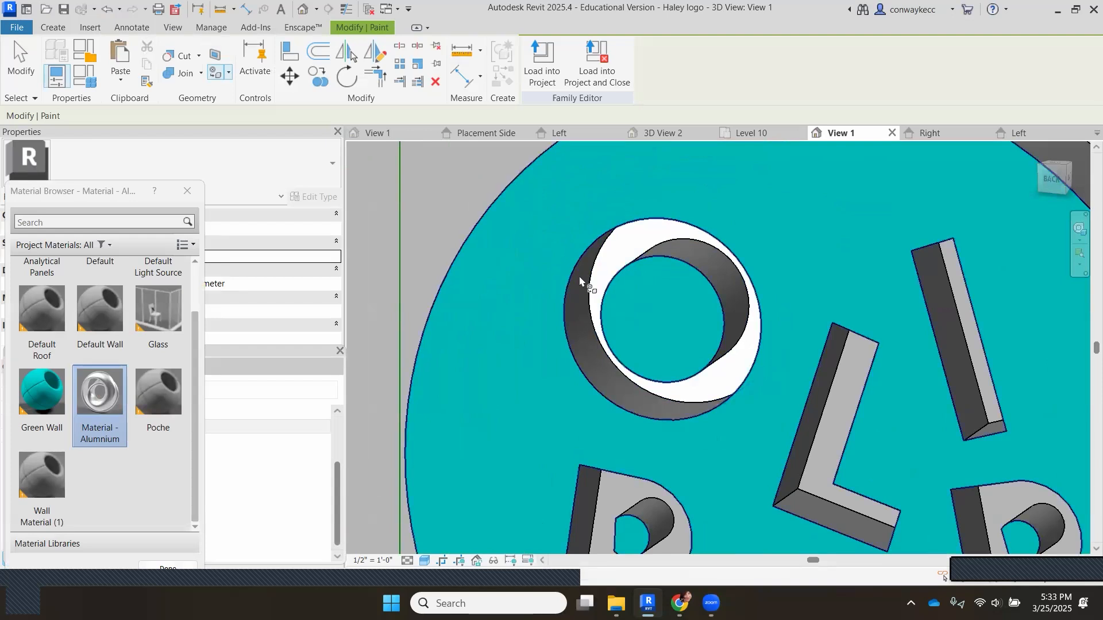
{"action": "scroll", "coordinate": [592, 287], "scroll_direction": "down", "scroll_amount": 3}
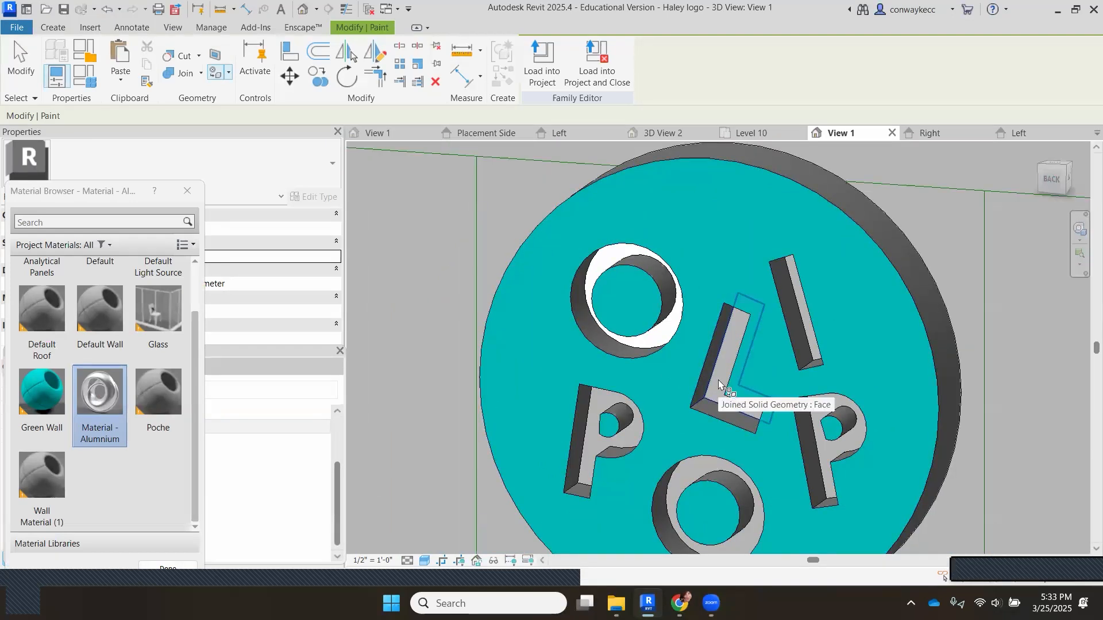
{"action": "left_click", "coordinate": [718, 381]}
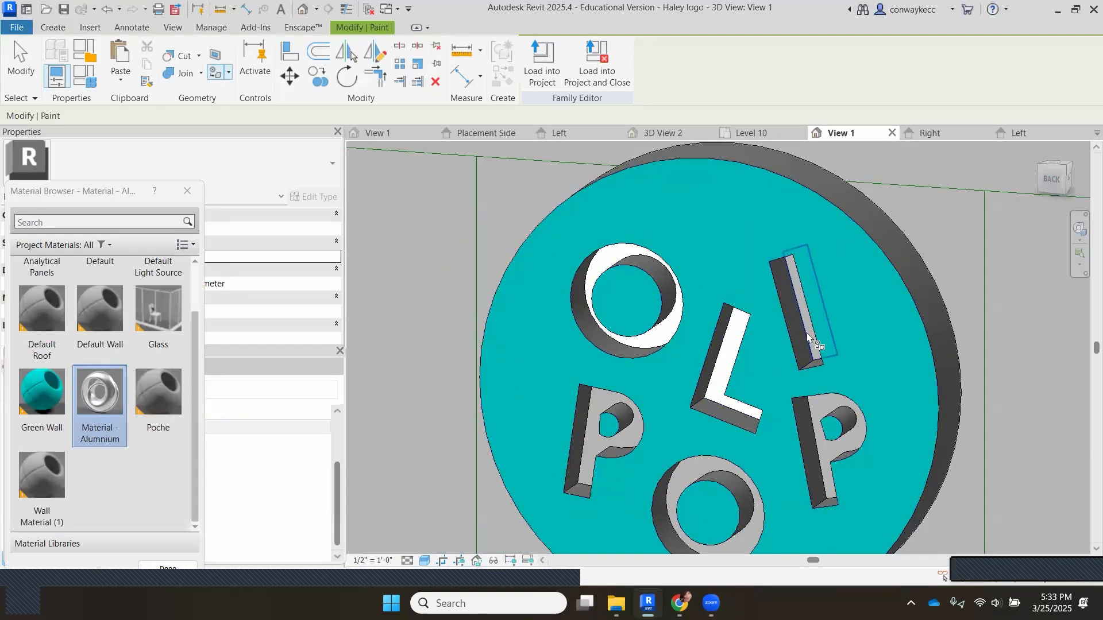
Paint the recessed faces of both P letters and the lower O with Material - Alumnium
{"action": "scroll", "coordinate": [730, 315], "scroll_direction": "down", "scroll_amount": 1}
{"action": "scroll", "coordinate": [730, 315], "scroll_direction": "down", "scroll_amount": 1}
{"action": "scroll", "coordinate": [637, 401], "scroll_direction": "up", "scroll_amount": 2}
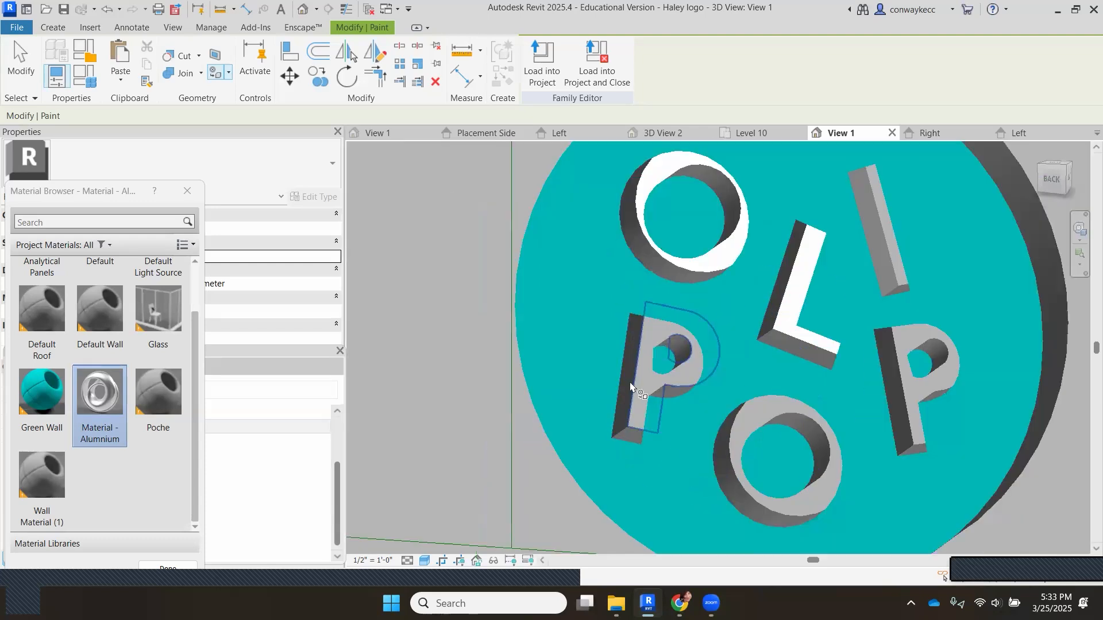
{"action": "left_click", "coordinate": [638, 403]}
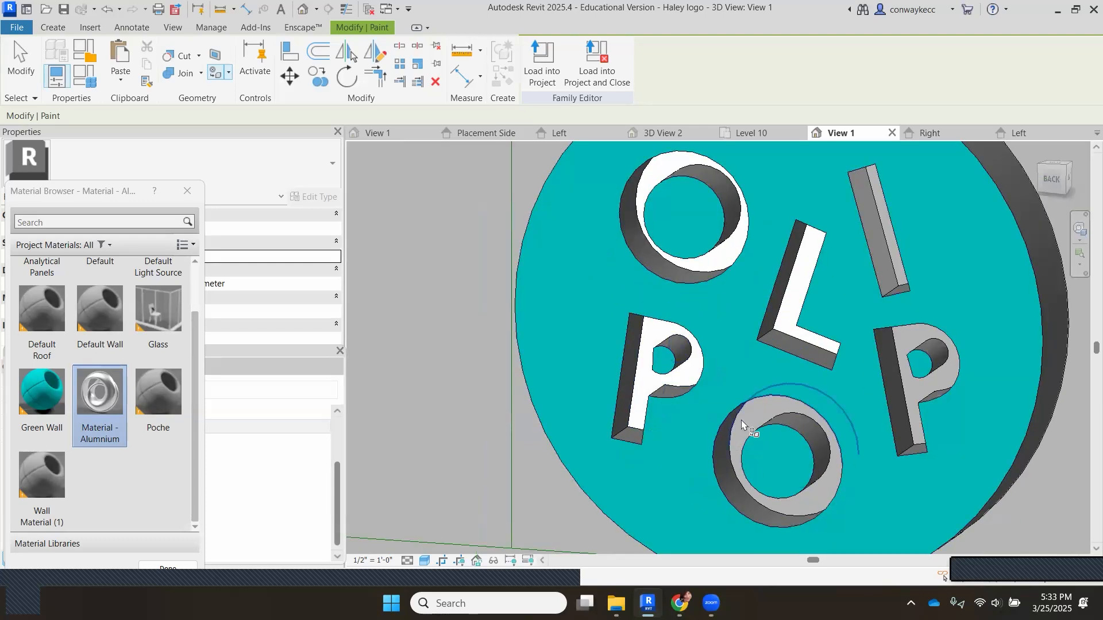
{"action": "left_click", "coordinate": [741, 420]}
{"action": "left_click", "coordinate": [912, 388]}
{"action": "scroll", "coordinate": [563, 339], "scroll_direction": "down", "scroll_amount": 4}
{"action": "scroll", "coordinate": [1016, 196], "scroll_direction": "up", "scroll_amount": 2}
{"action": "left_click_drag", "start_coordinate": [1060, 193], "coordinate": [1035, 201]}
{"action": "scroll", "coordinate": [1043, 190], "scroll_direction": "down", "scroll_amount": 1}
{"action": "scroll", "coordinate": [698, 299], "scroll_direction": "up", "scroll_amount": 3}
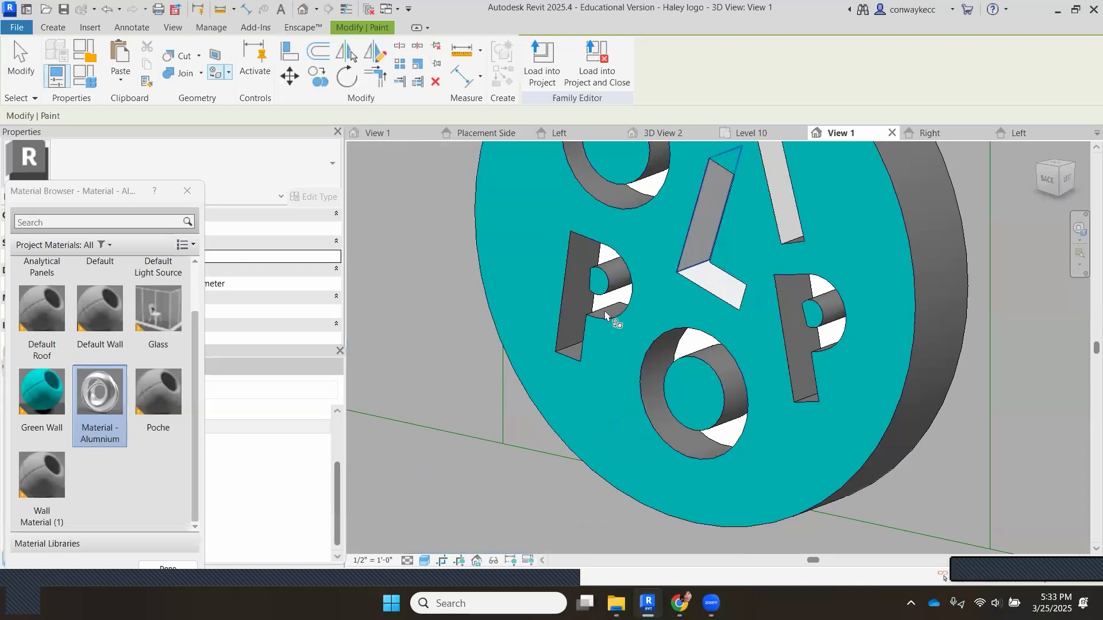
{"action": "left_click", "coordinate": [571, 318]}
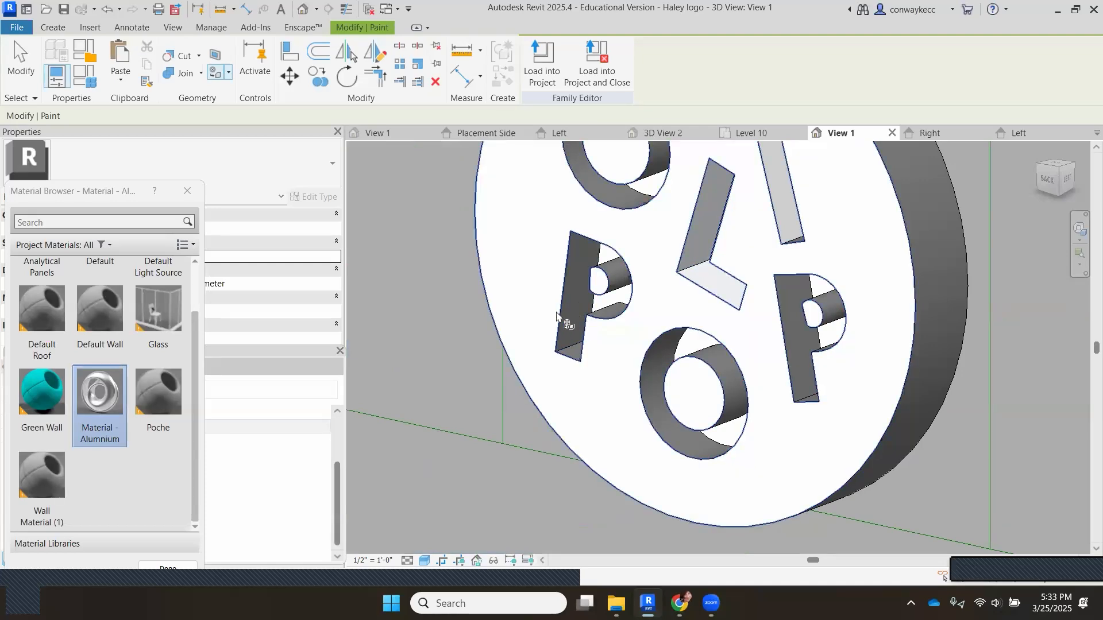
{"action": "key", "text": "ctrl+z"}
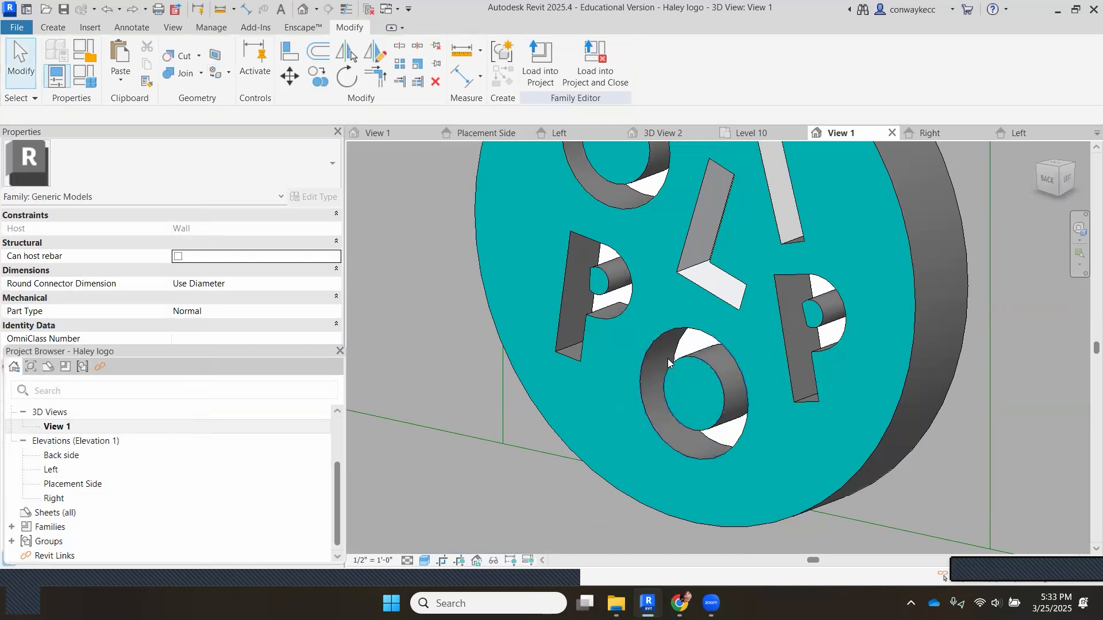
Paint the inner and outer side walls of the lower O's cutout with Material - Alumnium and end painting
{"action": "scroll", "coordinate": [666, 352], "scroll_direction": "up", "scroll_amount": 5}
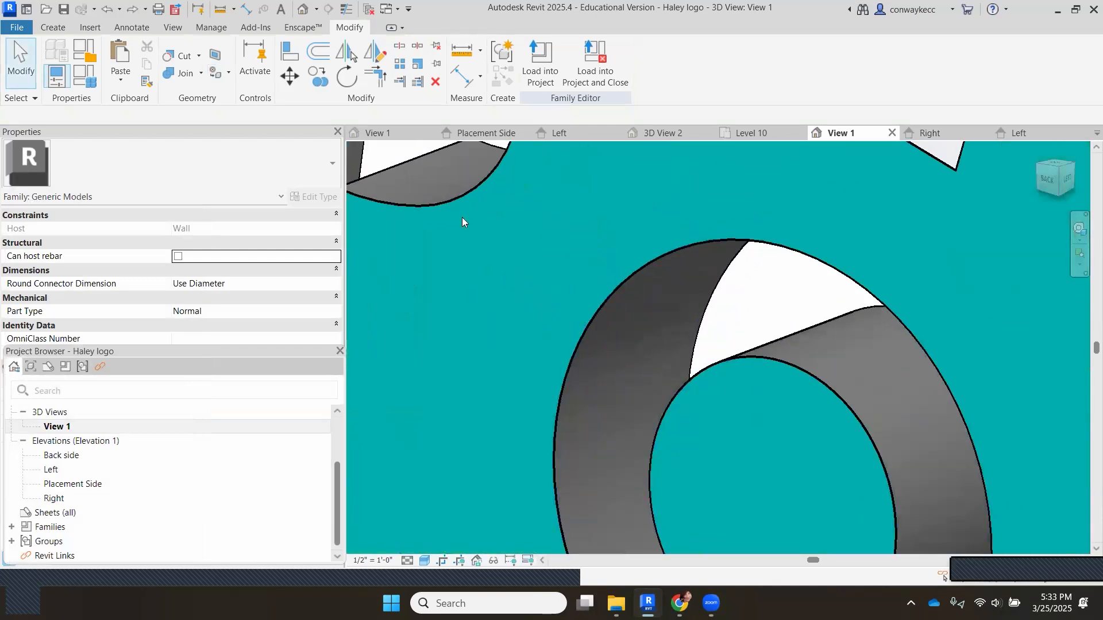
{"action": "scroll", "coordinate": [462, 217], "scroll_direction": "down", "scroll_amount": 2}
{"action": "left_click", "coordinate": [215, 73]}
{"action": "left_click", "coordinate": [827, 385]}
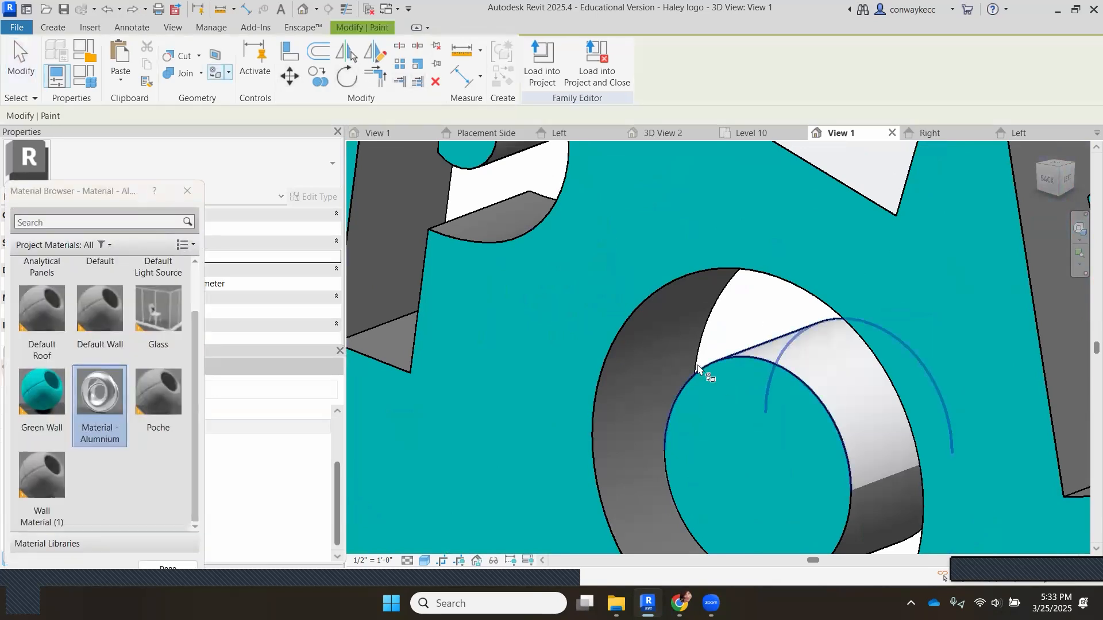
{"action": "left_click", "coordinate": [666, 345]}
{"action": "left_click", "coordinate": [632, 480]}
{"action": "scroll", "coordinate": [591, 339], "scroll_direction": "down", "scroll_amount": 4}
{"action": "scroll", "coordinate": [499, 347], "scroll_direction": "down", "scroll_amount": 3}
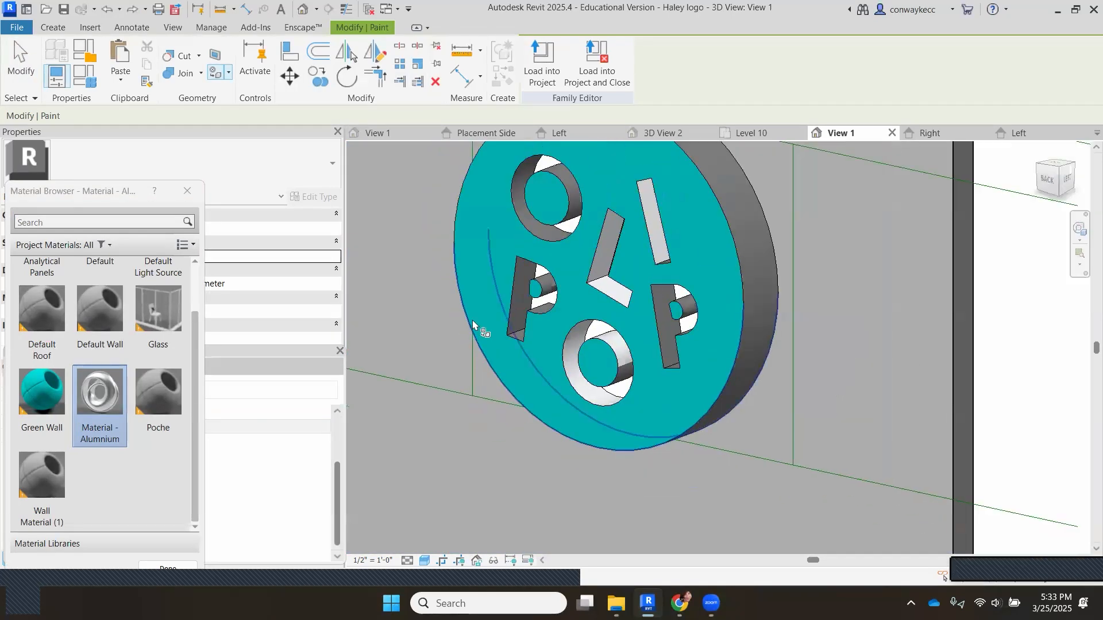
{"action": "scroll", "coordinate": [472, 320], "scroll_direction": "up", "scroll_amount": 2}
{"action": "key", "text": "Escape"}
{"action": "scroll", "coordinate": [586, 386], "scroll_direction": "down", "scroll_amount": 2}
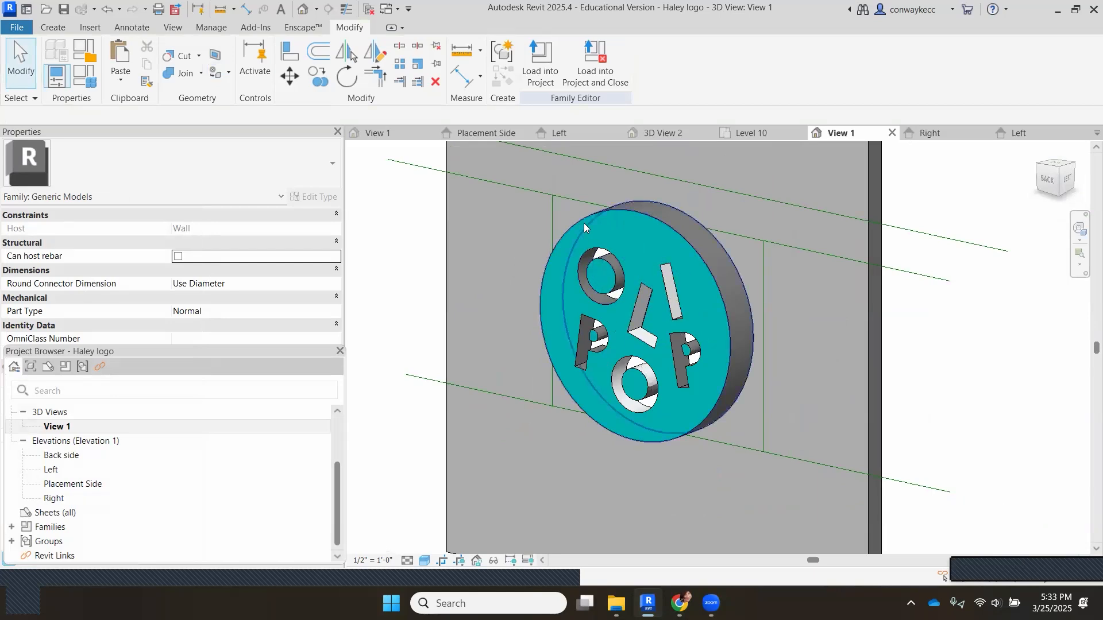
Load the OLIPOP logo family into the ISD 221 ClientX.rvt project and save that project
{"action": "left_click", "coordinate": [540, 69]}
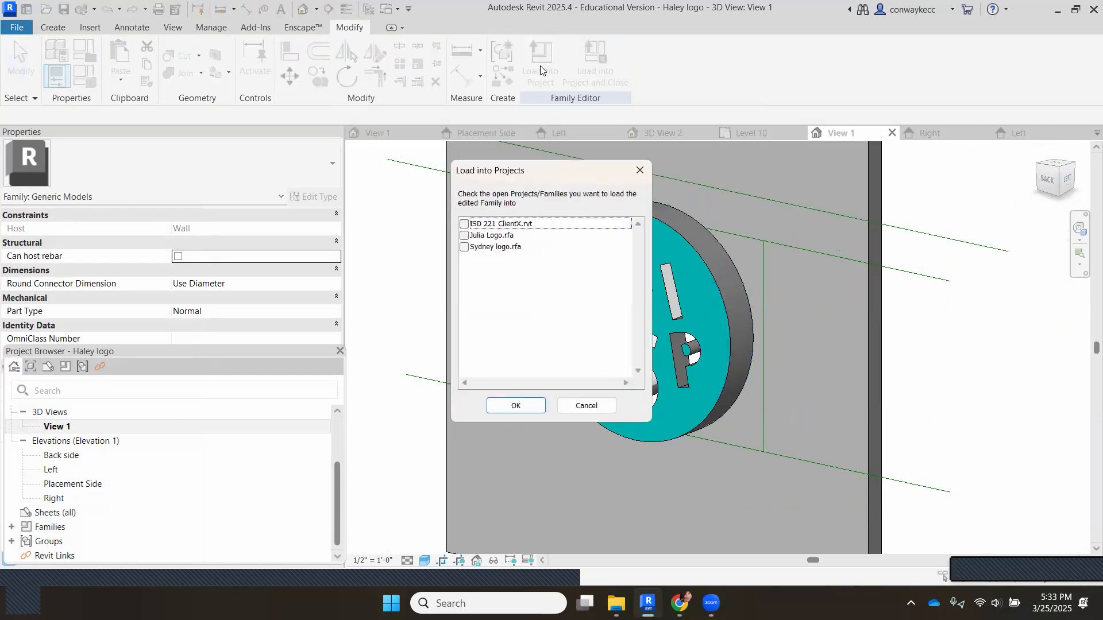
{"action": "left_click", "coordinate": [464, 224]}
{"action": "left_click", "coordinate": [515, 406]}
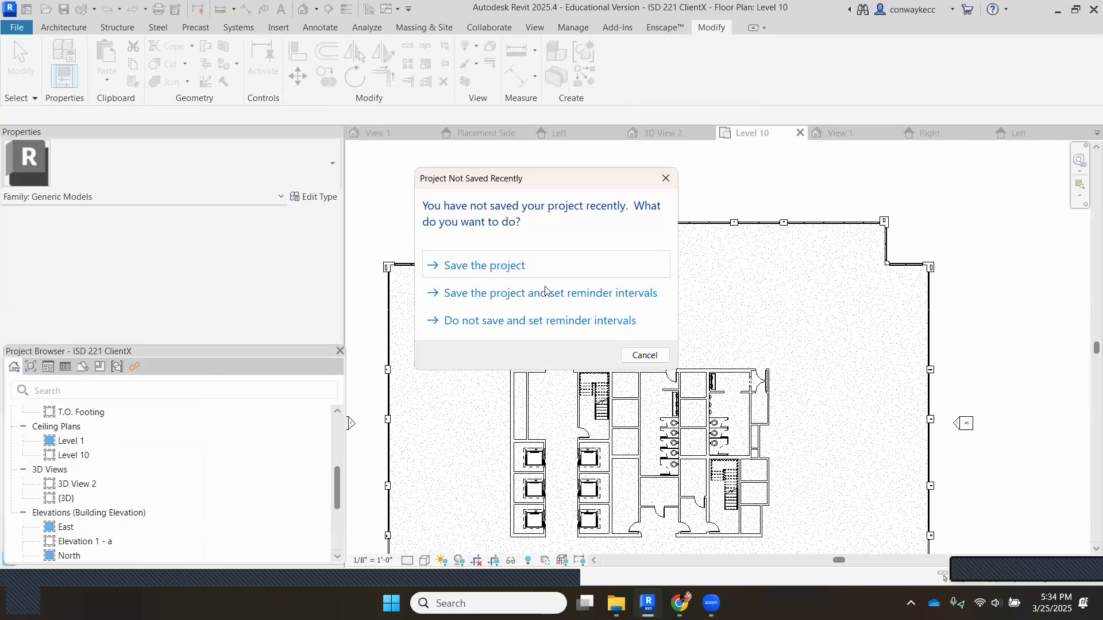
{"action": "left_click", "coordinate": [548, 267]}
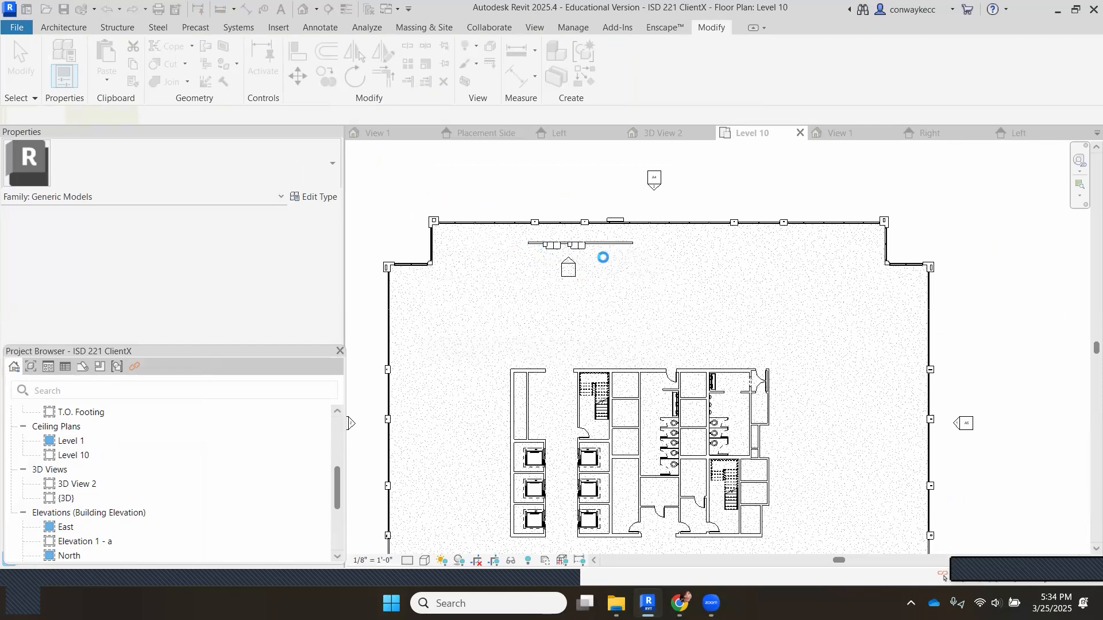
In the project's 3D View 2, place the OLIPOP logo on the logo wall near its window-side end, below the first white logo
{"action": "left_click", "coordinate": [672, 134]}
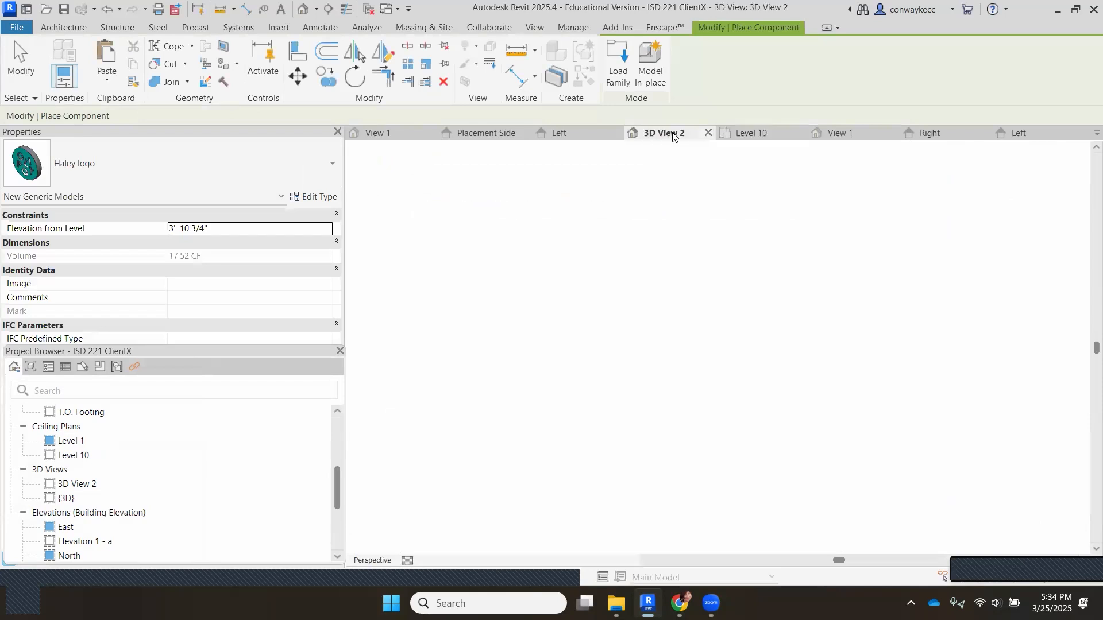
{"action": "scroll", "coordinate": [674, 391], "scroll_direction": "up", "scroll_amount": 3}
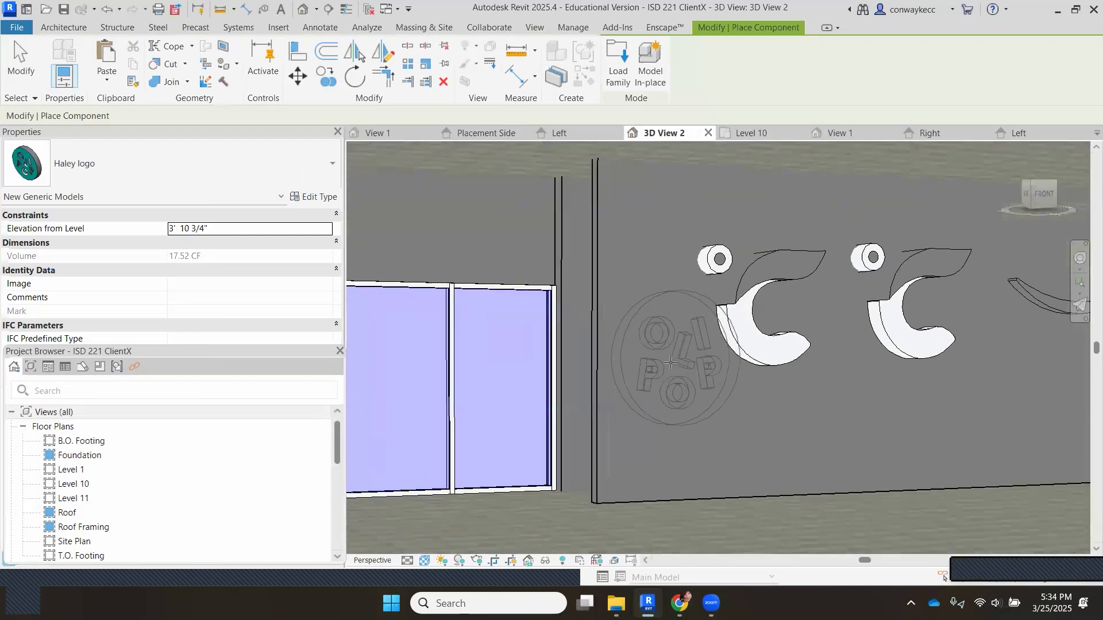
{"action": "left_click", "coordinate": [740, 414]}
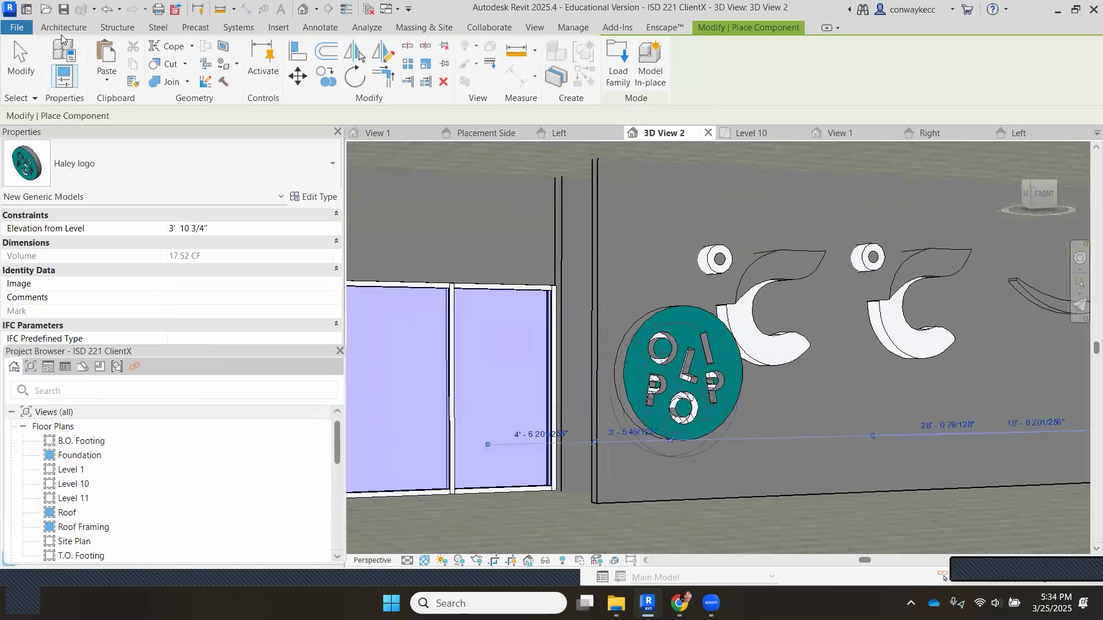
{"action": "left_click", "coordinate": [15, 58]}
{"action": "scroll", "coordinate": [534, 262], "scroll_direction": "down", "scroll_amount": 4}
{"action": "scroll", "coordinate": [632, 358], "scroll_direction": "down", "scroll_amount": 1}
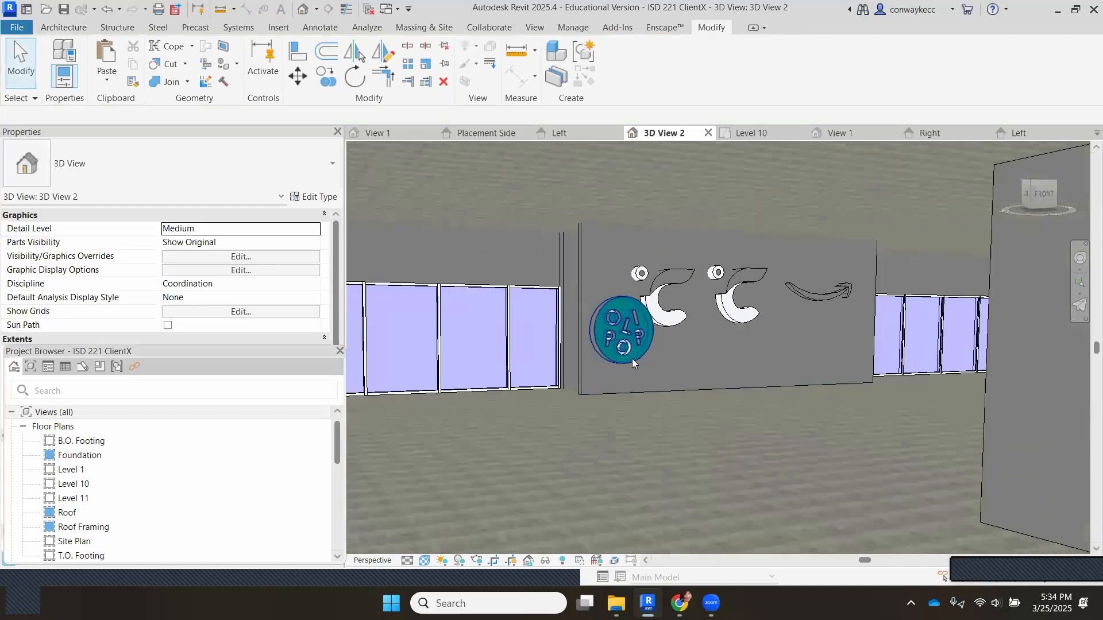
{"action": "scroll", "coordinate": [632, 358], "scroll_direction": "up", "scroll_amount": 3}
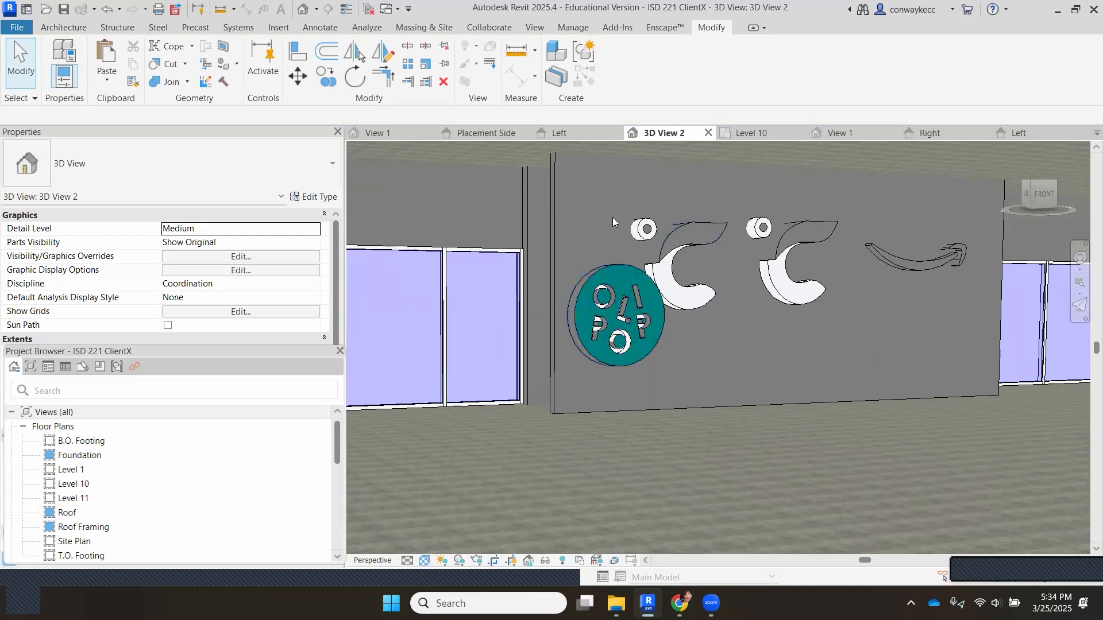
Review the interlocking-loop logo family in 3D, and inspect the placed OLIPOP logo on the logo wall in the project's 3D View 2
{"action": "left_click", "coordinate": [380, 132]}
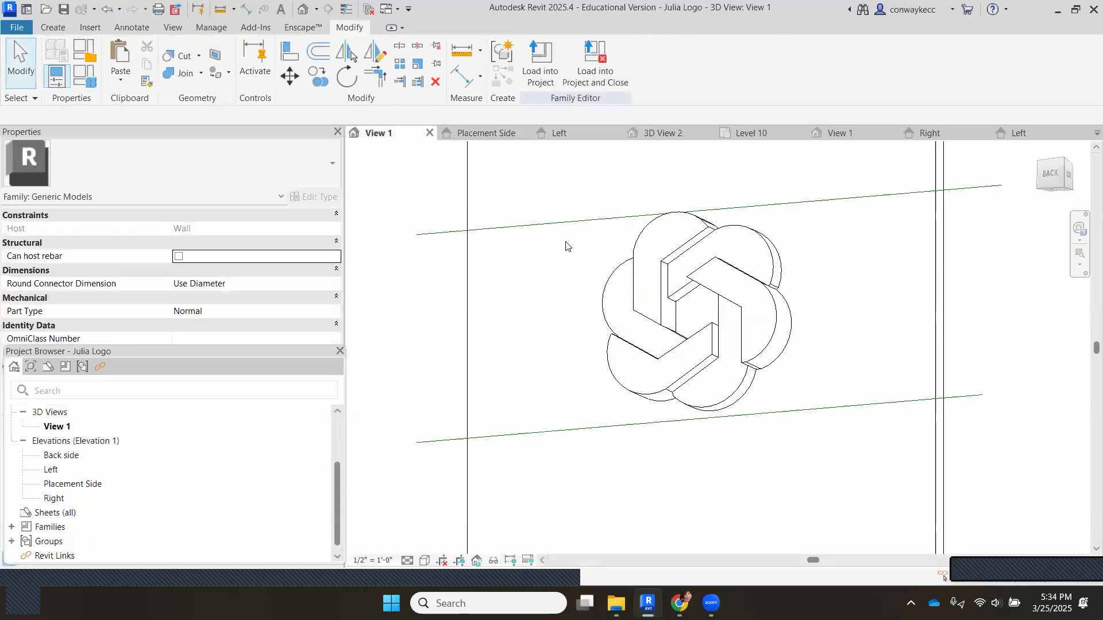
{"action": "scroll", "coordinate": [631, 337], "scroll_direction": "down", "scroll_amount": 3}
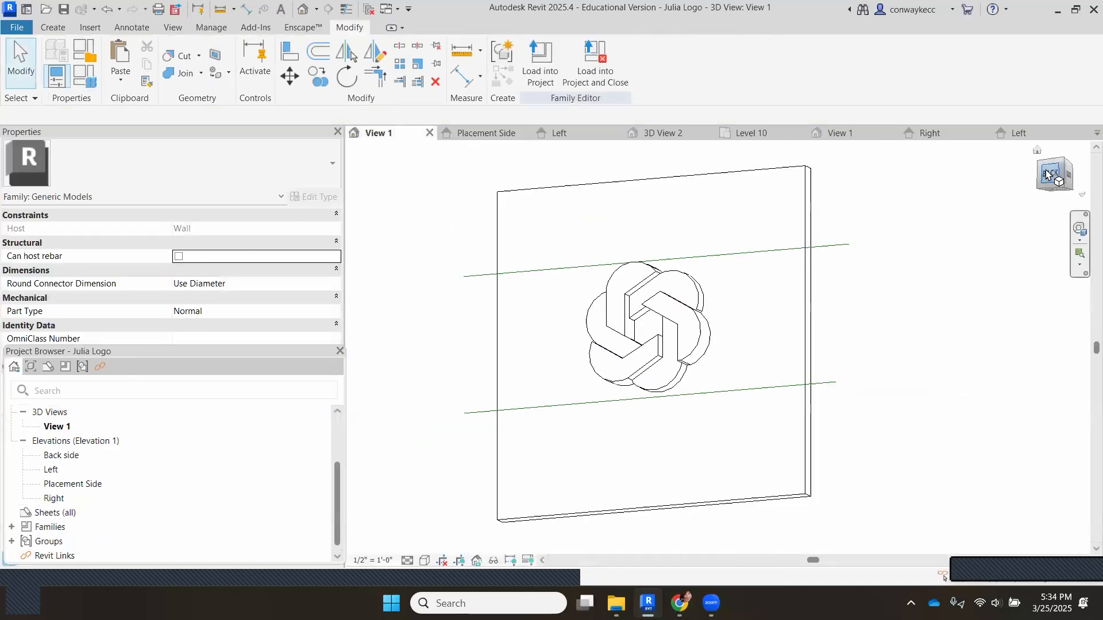
{"action": "left_click", "coordinate": [672, 134]}
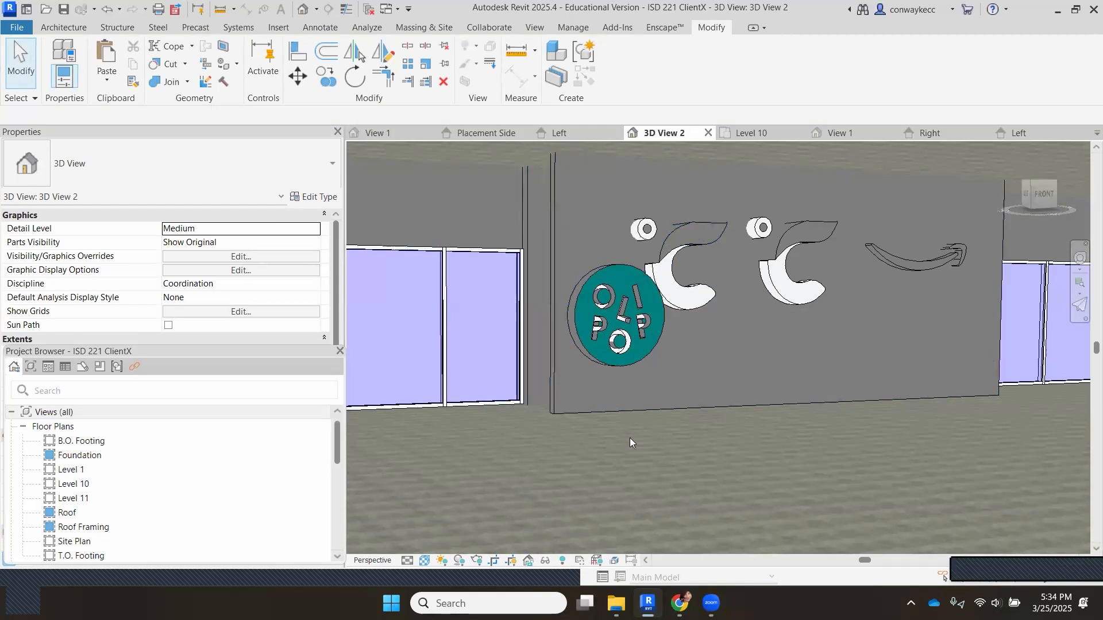
{"action": "scroll", "coordinate": [591, 390], "scroll_direction": "up", "scroll_amount": 3}
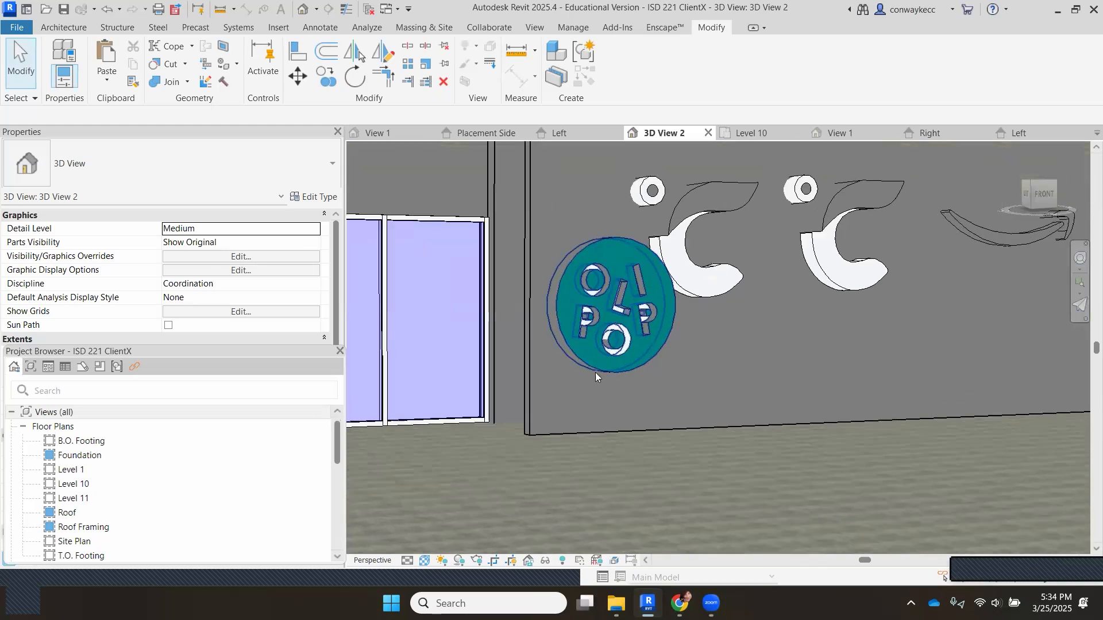
{"action": "scroll", "coordinate": [562, 377], "scroll_direction": "down", "scroll_amount": 3}
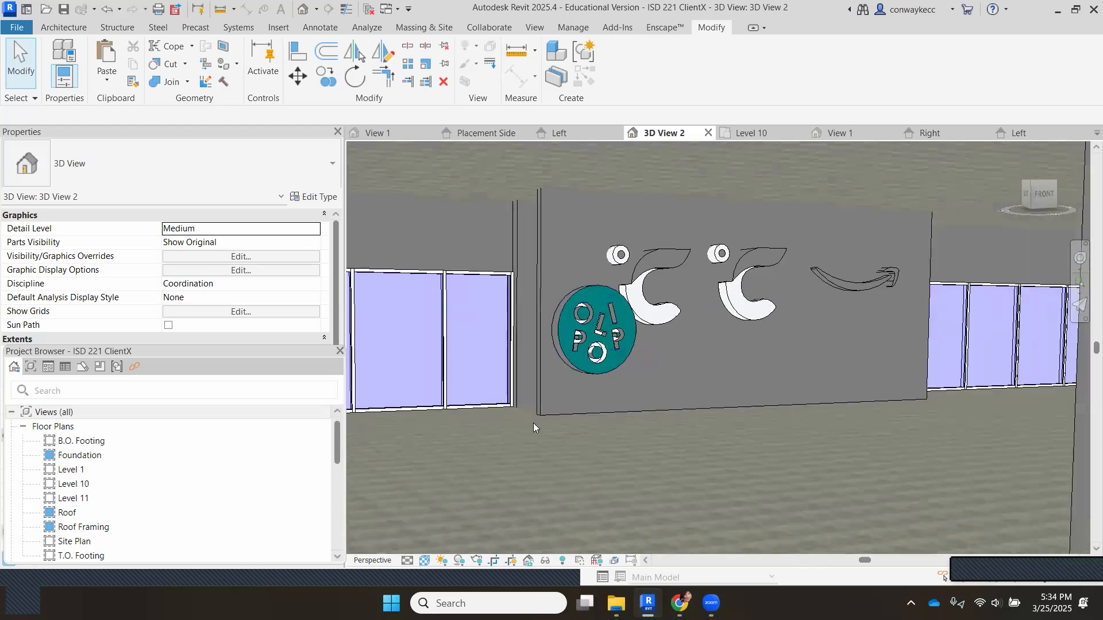
Examine the interlocking-loop logo family's traced image and extrusions in its Placement Side elevation and 3D view
{"action": "left_click", "coordinate": [408, 136]}
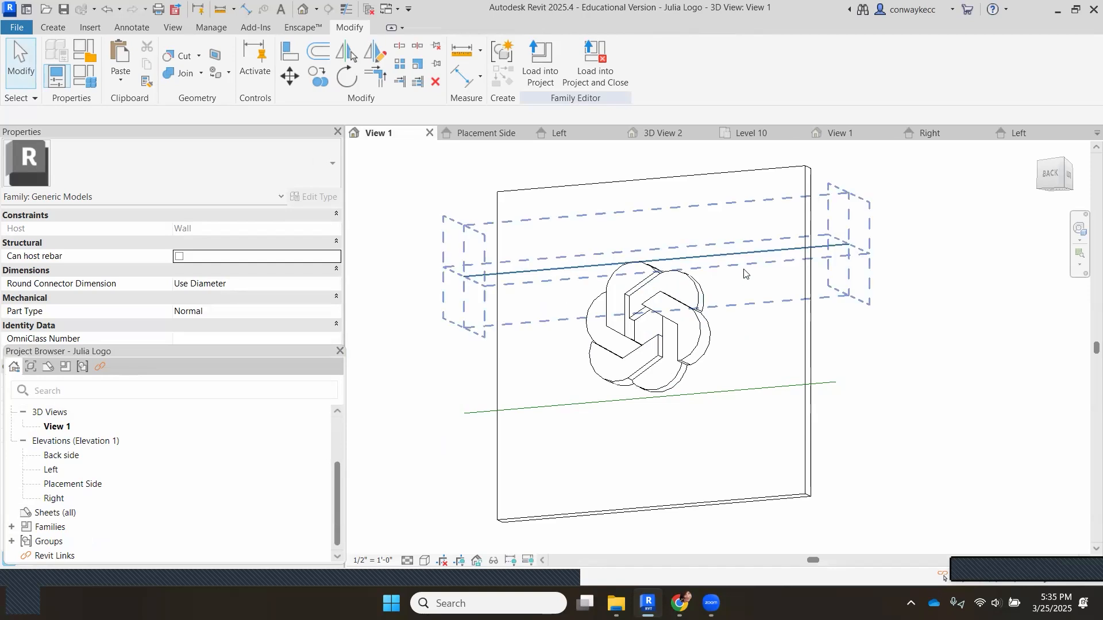
{"action": "left_click", "coordinate": [505, 132]}
{"action": "scroll", "coordinate": [568, 359], "scroll_direction": "down", "scroll_amount": 4}
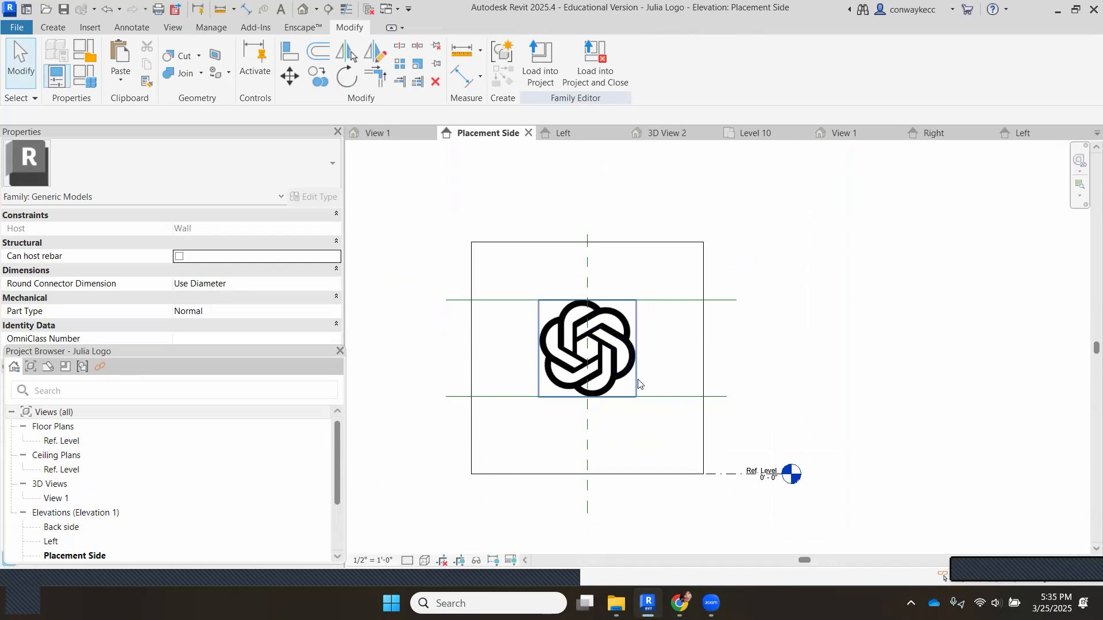
{"action": "scroll", "coordinate": [677, 416], "scroll_direction": "up", "scroll_amount": 1}
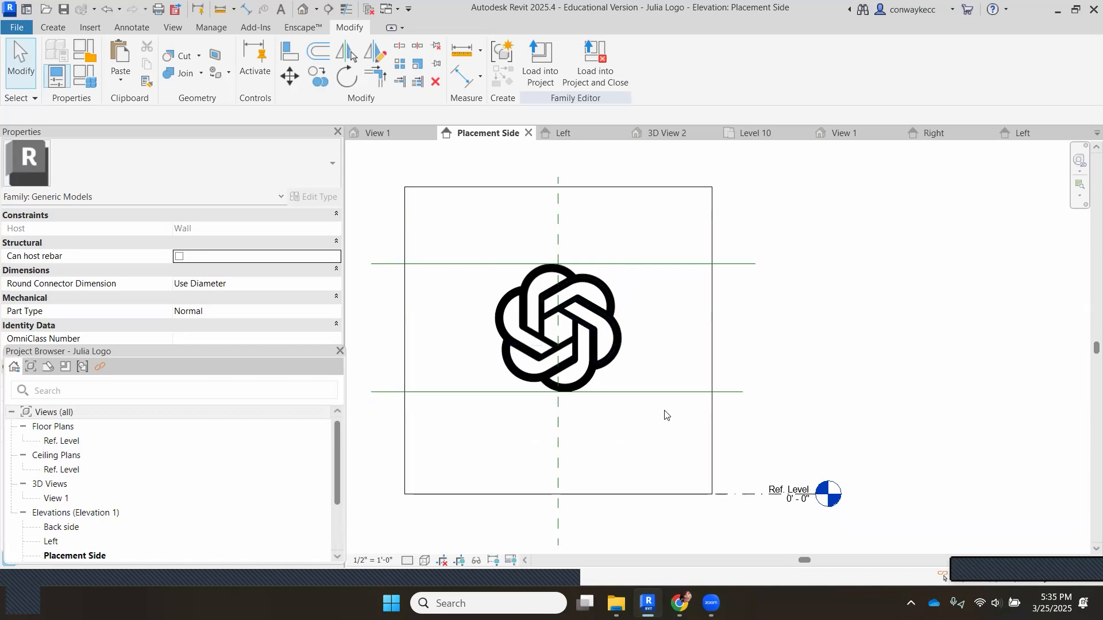
{"action": "scroll", "coordinate": [644, 374], "scroll_direction": "down", "scroll_amount": 2}
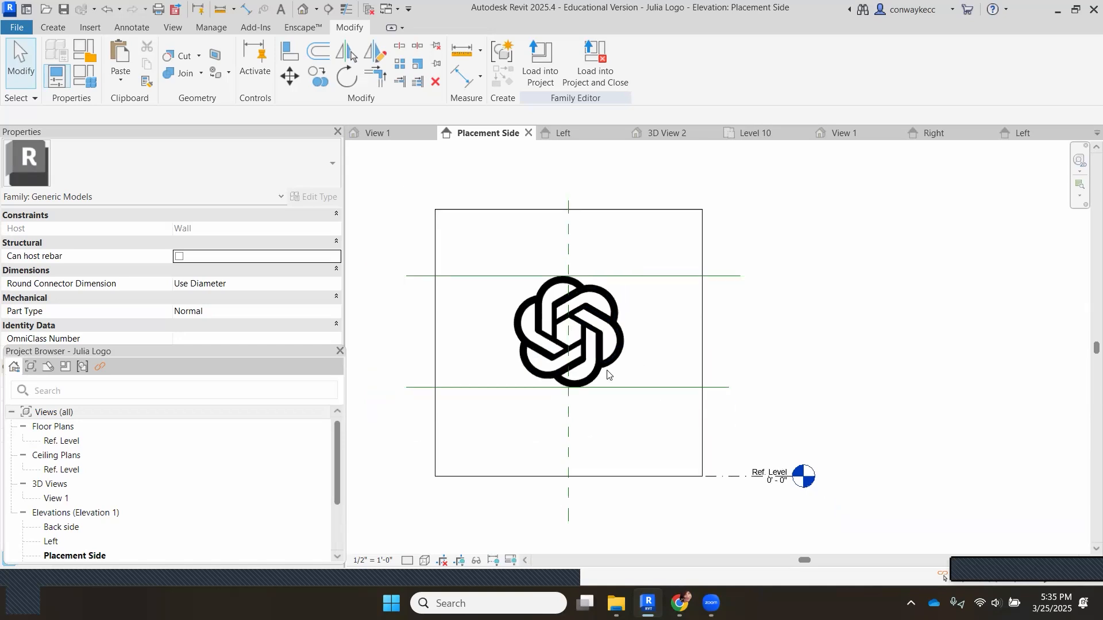
{"action": "scroll", "coordinate": [566, 355], "scroll_direction": "up", "scroll_amount": 2}
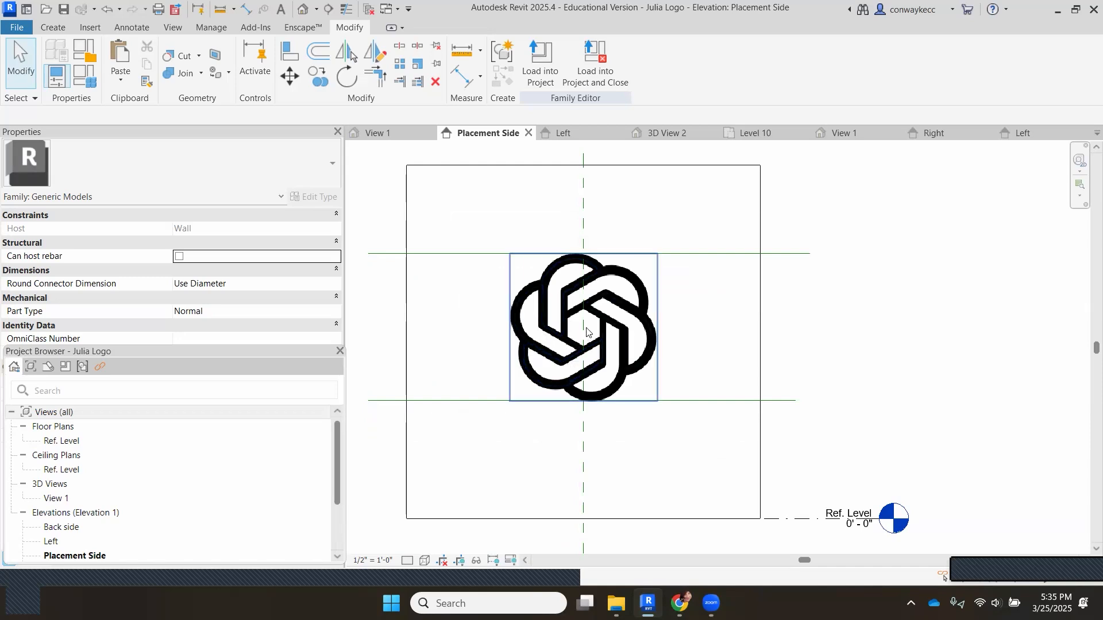
{"action": "scroll", "coordinate": [414, 362], "scroll_direction": "down", "scroll_amount": 1}
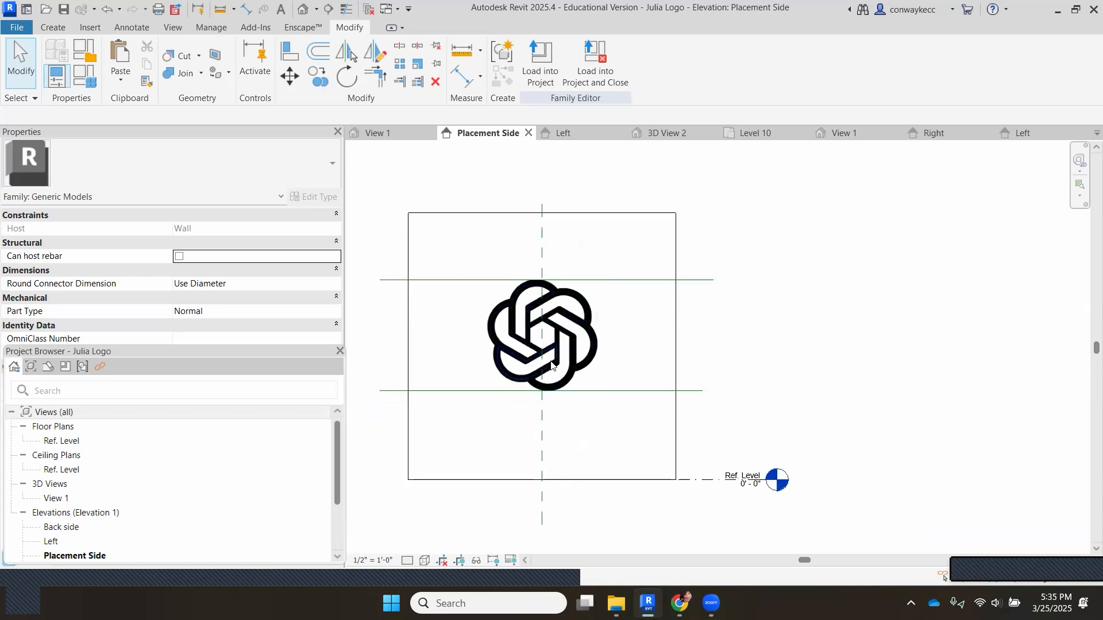
{"action": "double_click", "coordinate": [68, 499]}
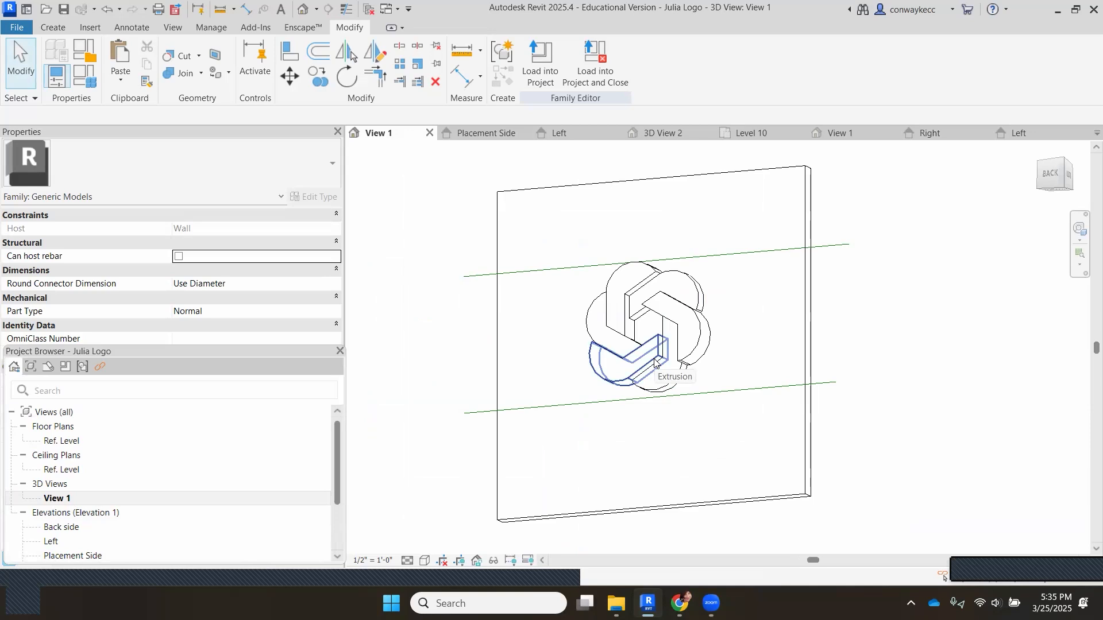
{"action": "left_click", "coordinate": [13, 23]}
{"action": "mouse_move", "coordinate": [58, 213]}
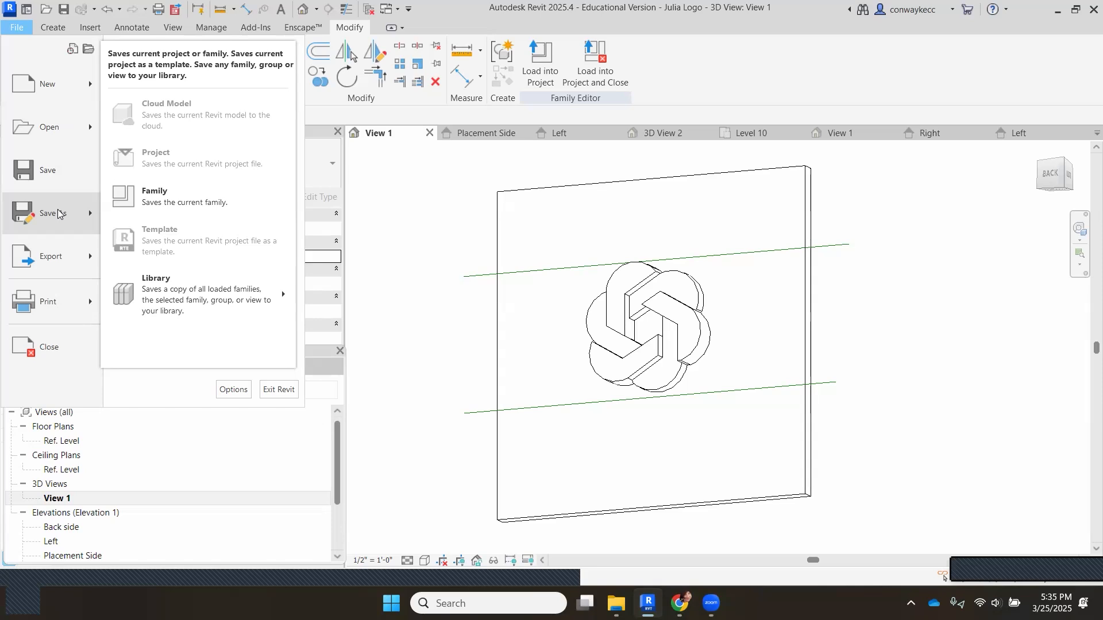
{"action": "left_click", "coordinate": [431, 185]}
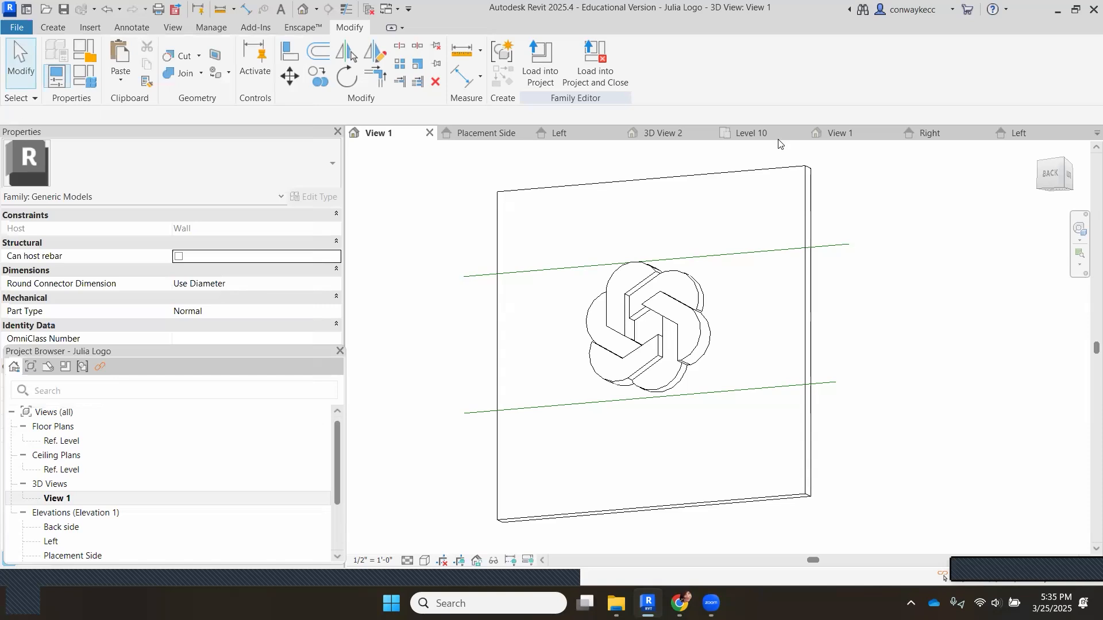
Examine the project's Level 10 floor plan, covering the logo wall, the elevator and stair core, and the building perimeter
{"action": "left_click", "coordinate": [683, 132]}
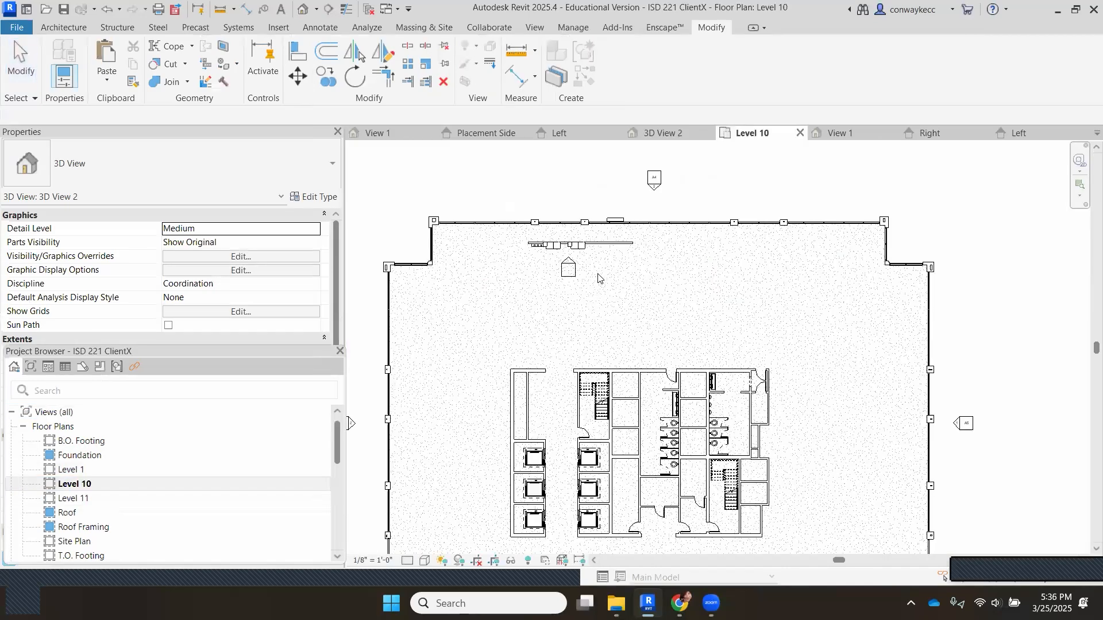
{"action": "scroll", "coordinate": [593, 284], "scroll_direction": "down", "scroll_amount": 3}
{"action": "scroll", "coordinate": [583, 378], "scroll_direction": "up", "scroll_amount": 3}
{"action": "scroll", "coordinate": [565, 393], "scroll_direction": "up", "scroll_amount": 2}
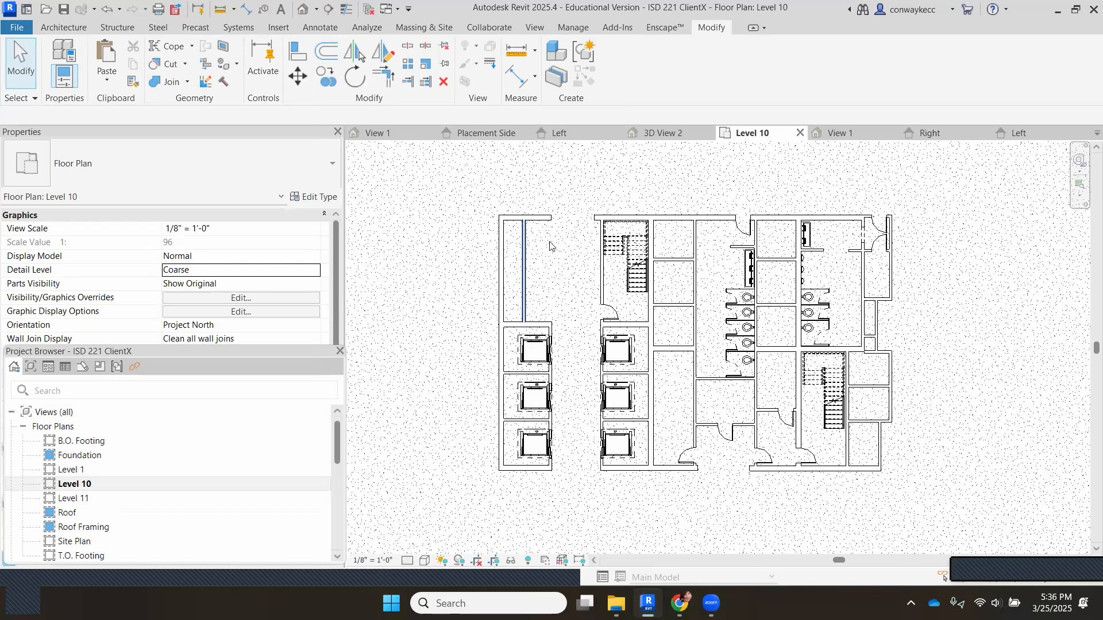
{"action": "scroll", "coordinate": [547, 246], "scroll_direction": "down", "scroll_amount": 2}
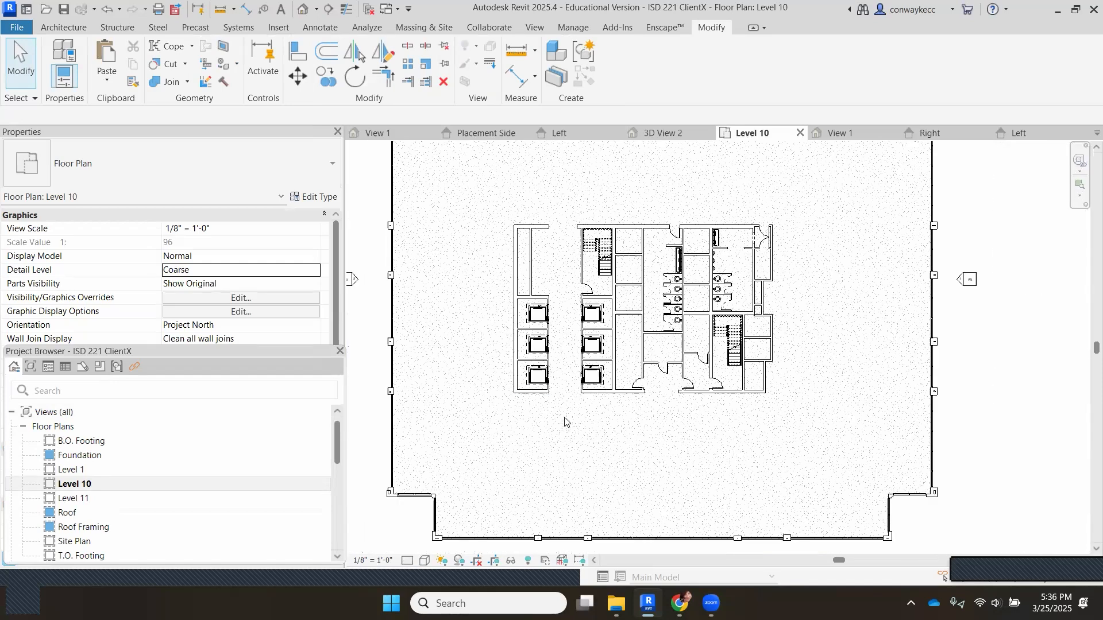
{"action": "scroll", "coordinate": [565, 376], "scroll_direction": "up", "scroll_amount": 1}
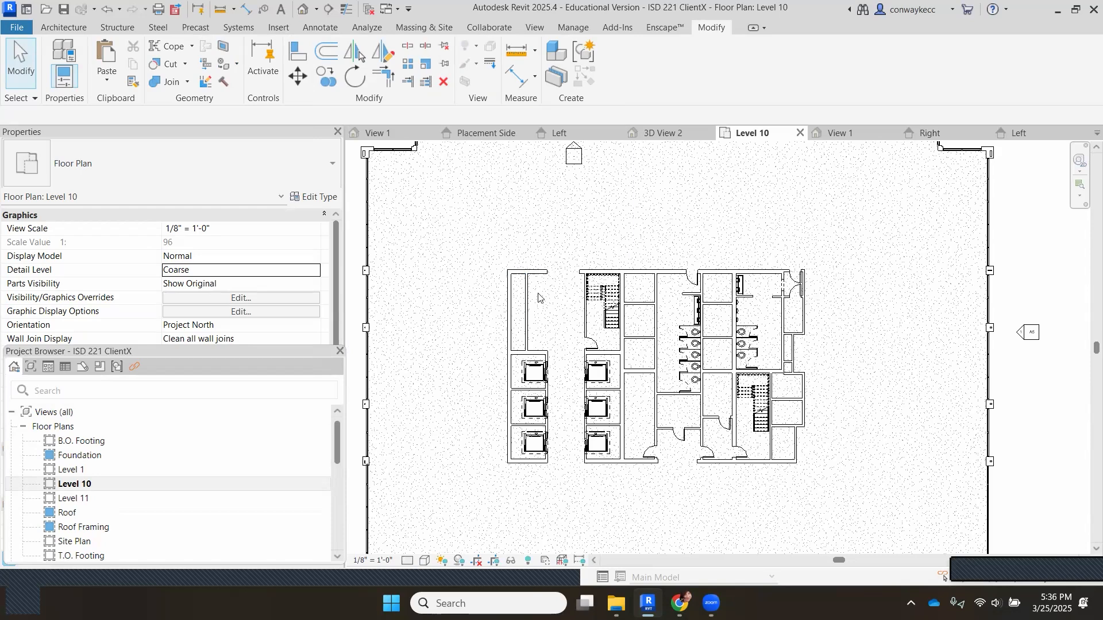
{"action": "scroll", "coordinate": [533, 294], "scroll_direction": "up", "scroll_amount": 3}
{"action": "scroll", "coordinate": [526, 289], "scroll_direction": "down", "scroll_amount": 4}
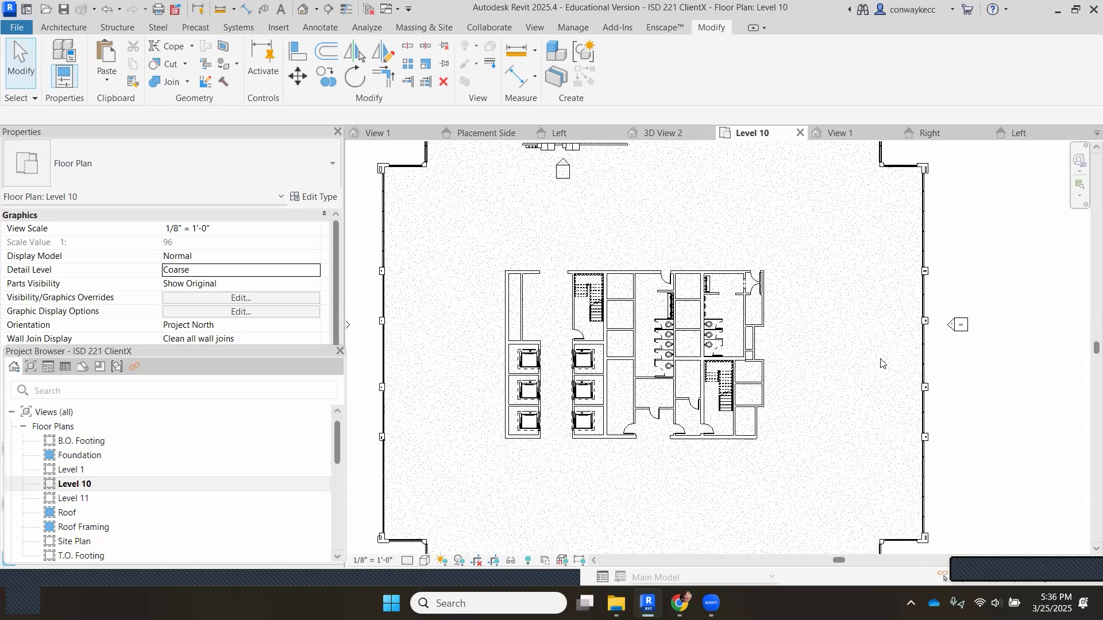
{"action": "scroll", "coordinate": [792, 356], "scroll_direction": "down", "scroll_amount": 2}
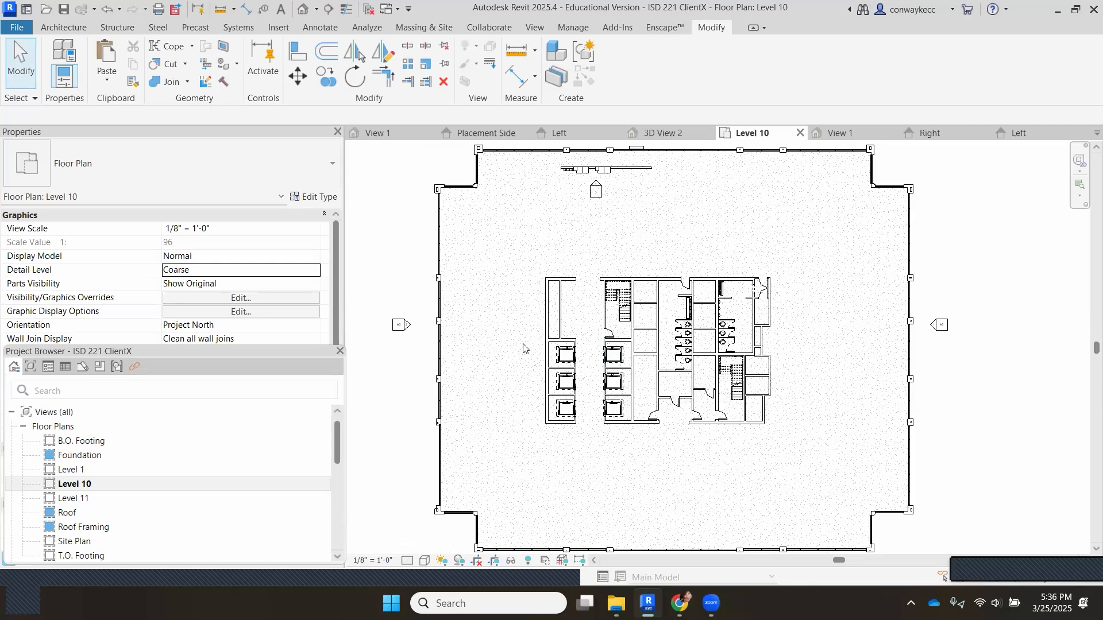
{"action": "scroll", "coordinate": [508, 409], "scroll_direction": "down", "scroll_amount": 2}
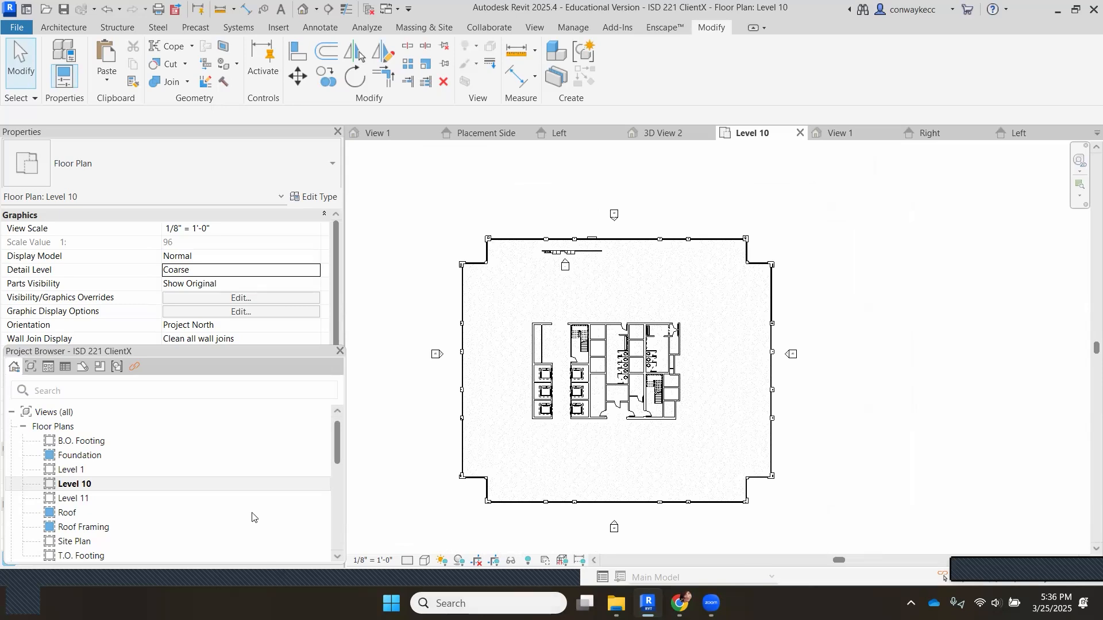
Inspect the logo extrusions' depths against the host wall in the family's Left elevation, and return to the project's 3D View 2
{"action": "left_click", "coordinate": [493, 133]}
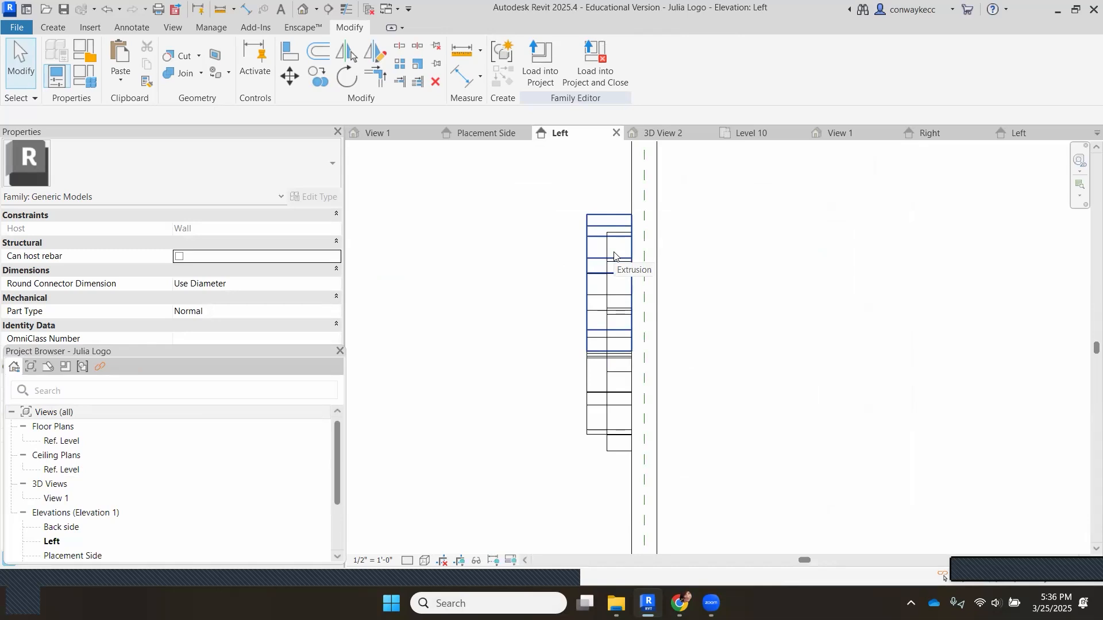
{"action": "scroll", "coordinate": [620, 249], "scroll_direction": "up", "scroll_amount": 2}
{"action": "scroll", "coordinate": [574, 305], "scroll_direction": "down", "scroll_amount": 3}
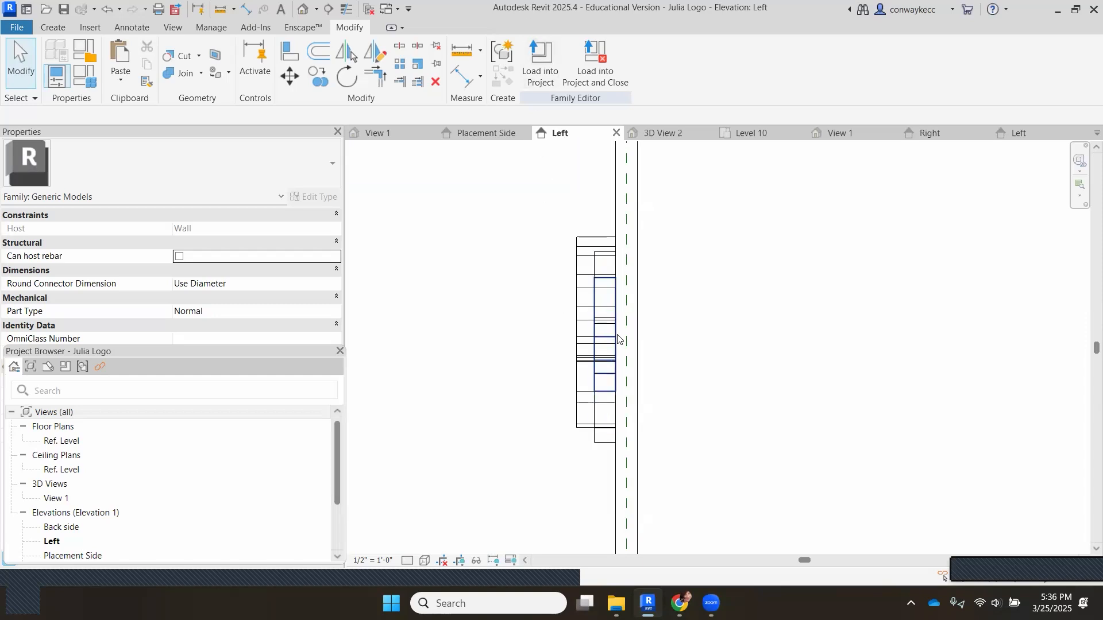
{"action": "scroll", "coordinate": [626, 312], "scroll_direction": "down", "scroll_amount": 2}
{"action": "scroll", "coordinate": [663, 356], "scroll_direction": "down", "scroll_amount": 2}
{"action": "scroll", "coordinate": [660, 353], "scroll_direction": "up", "scroll_amount": 2}
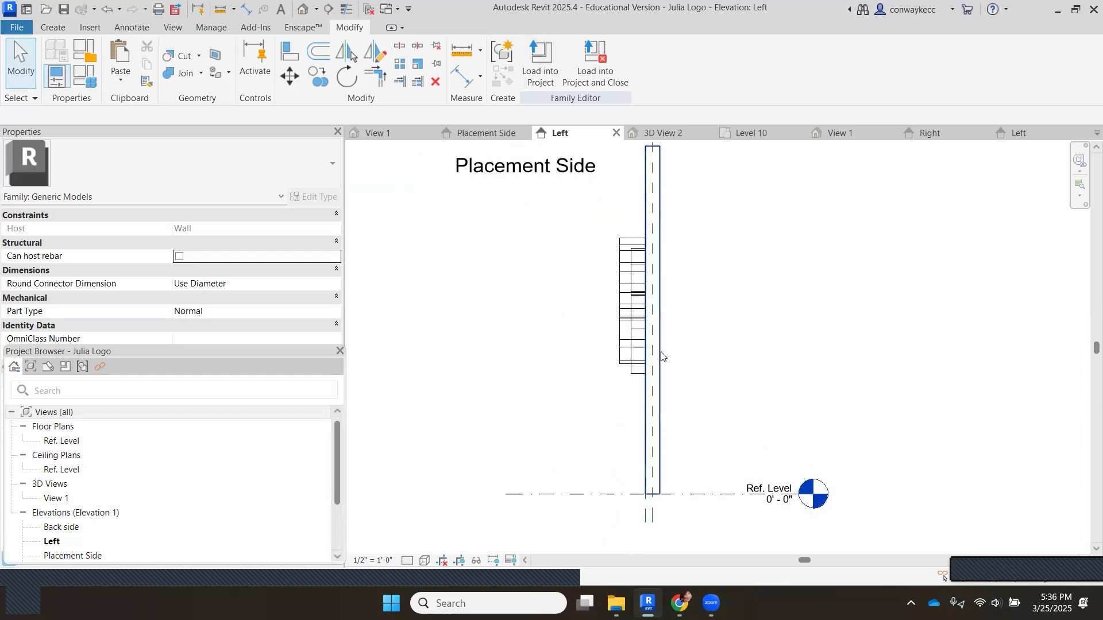
{"action": "left_click", "coordinate": [671, 134]}
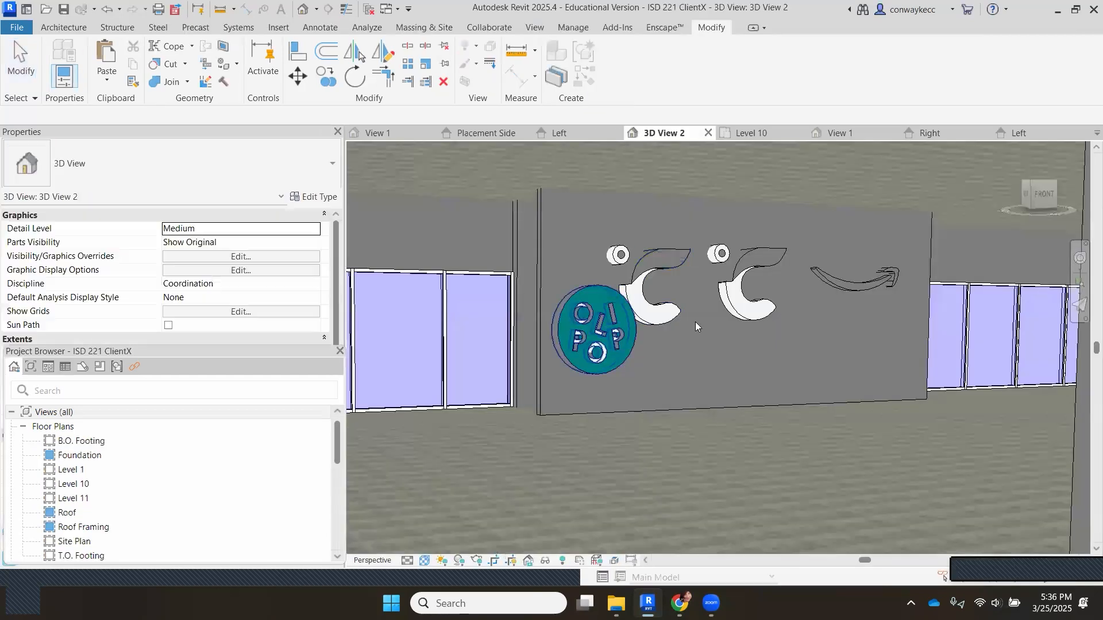